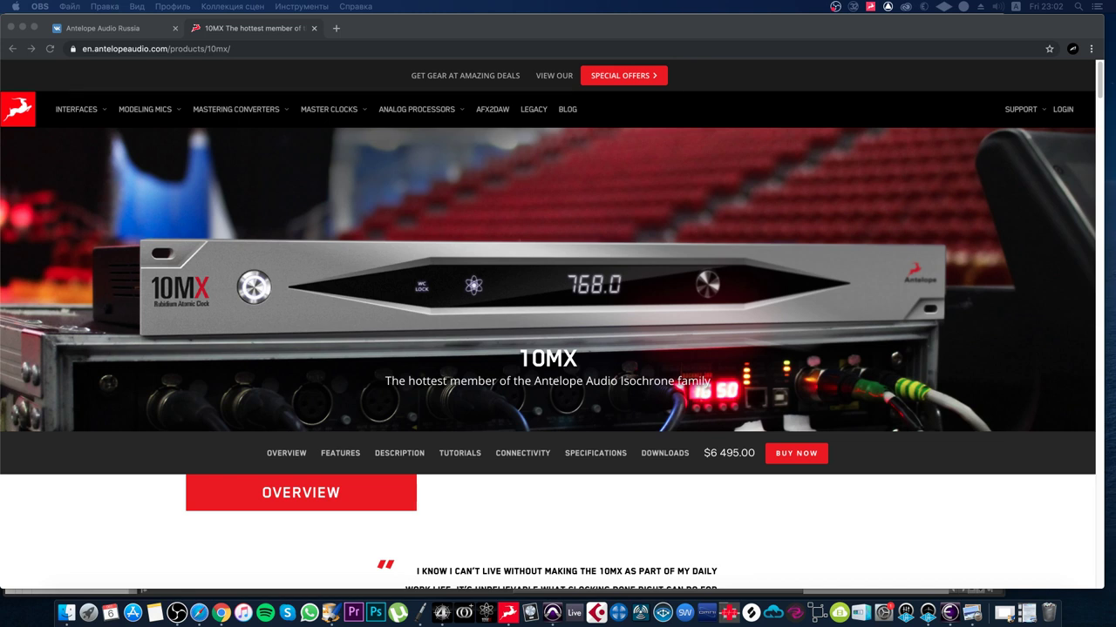
- Bring the Chrome window with the Antelope 10MX product page to the front and view its header
click(402, 25)
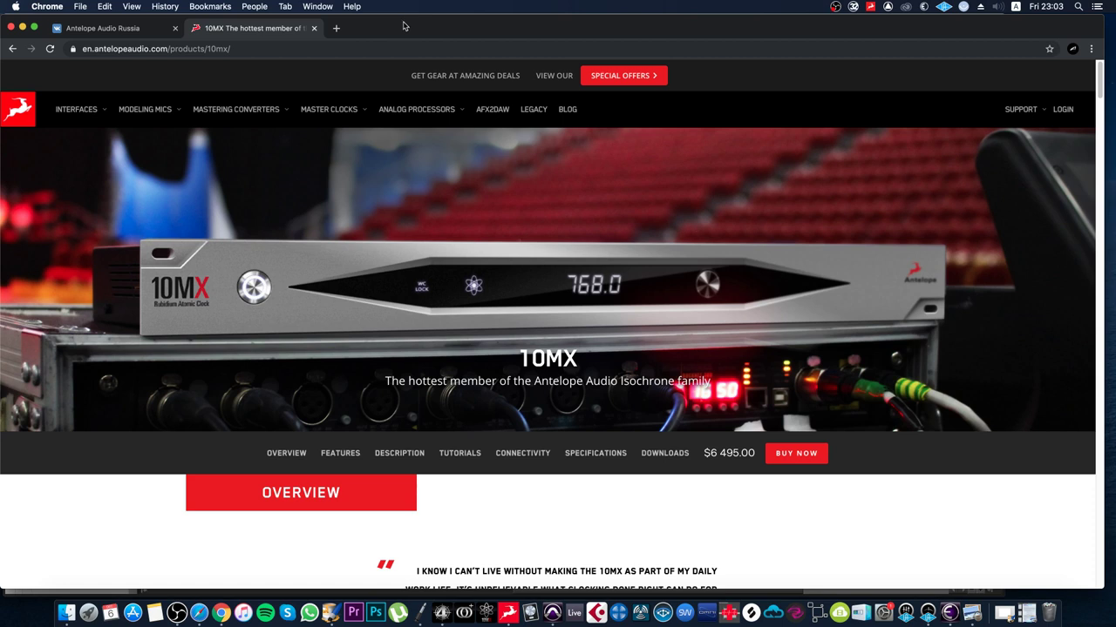
scroll(586, 247, down, 2)
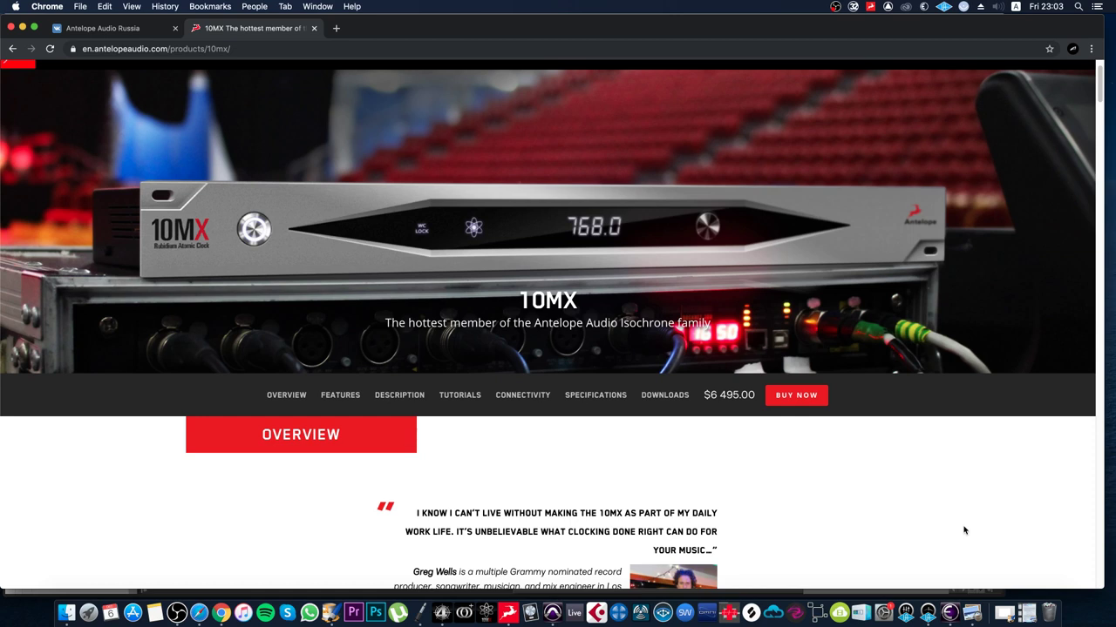
- Switch to Paintbrush and draw a horizontal axis with a two-cycle sine wave crossing it
click(1004, 611)
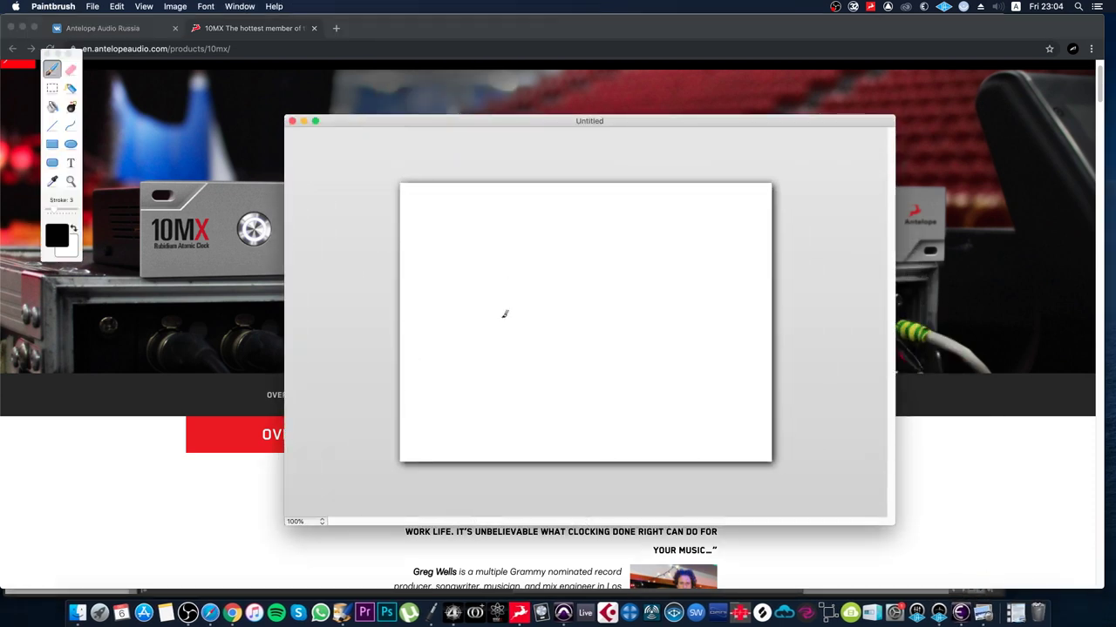
drag(430, 296, 747, 296)
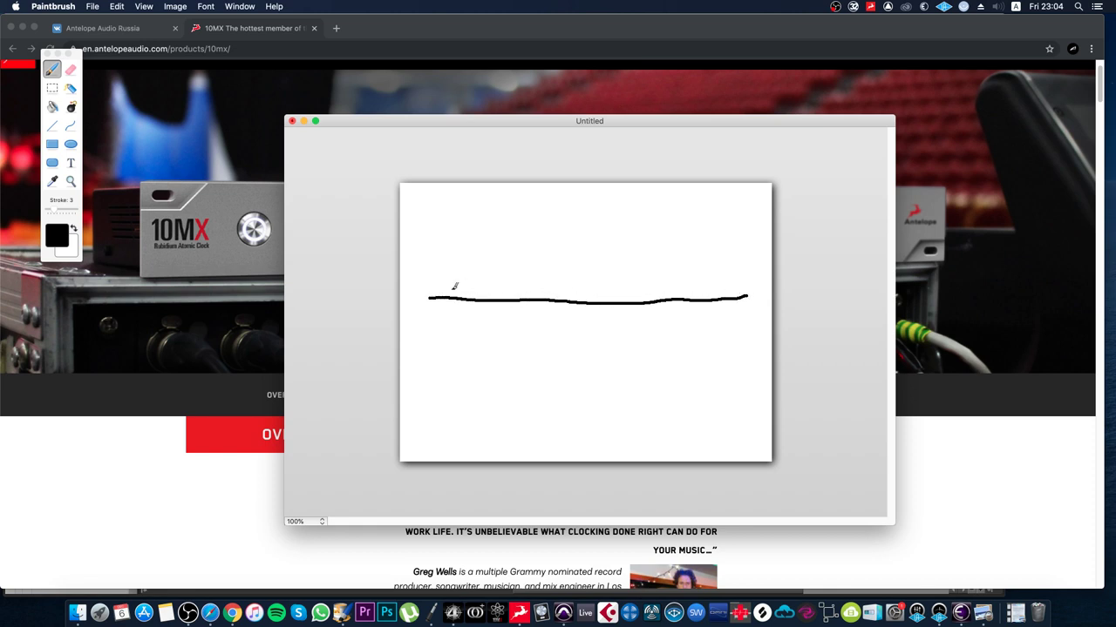
mouse_move(443, 301)
mouse_down()
mouse_move(509, 280)
mouse_move(678, 301)
mouse_move(700, 321)
mouse_up()
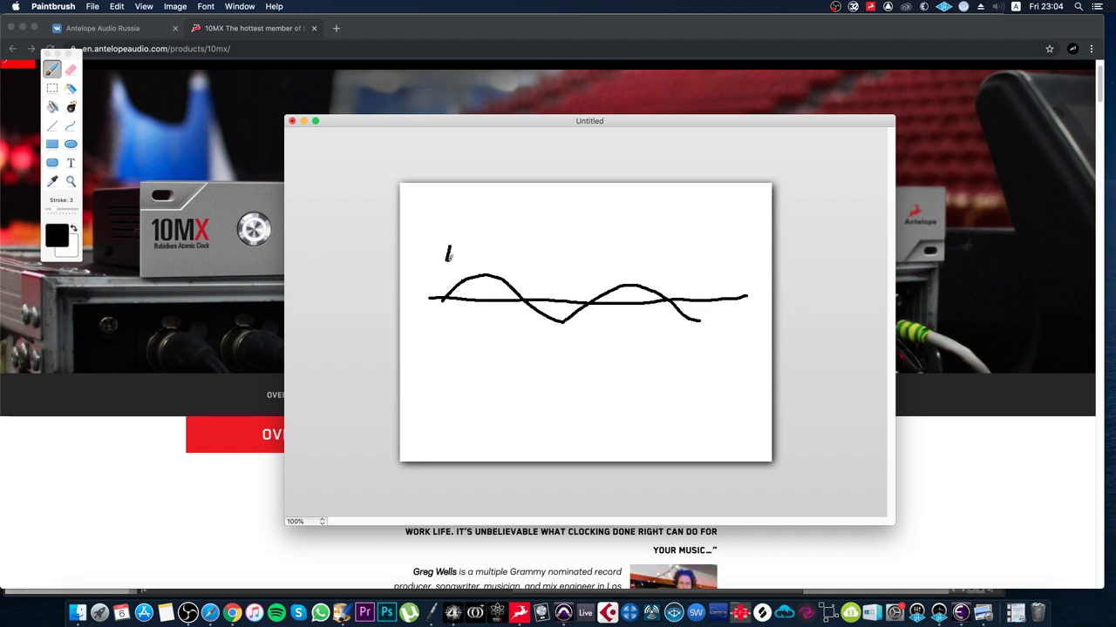
- Add an arrow-tipped vertical axis and sampling lines under the wave's first rise, and move the drawing window aside
drag(447, 247, 445, 343)
drag(439, 256, 454, 256)
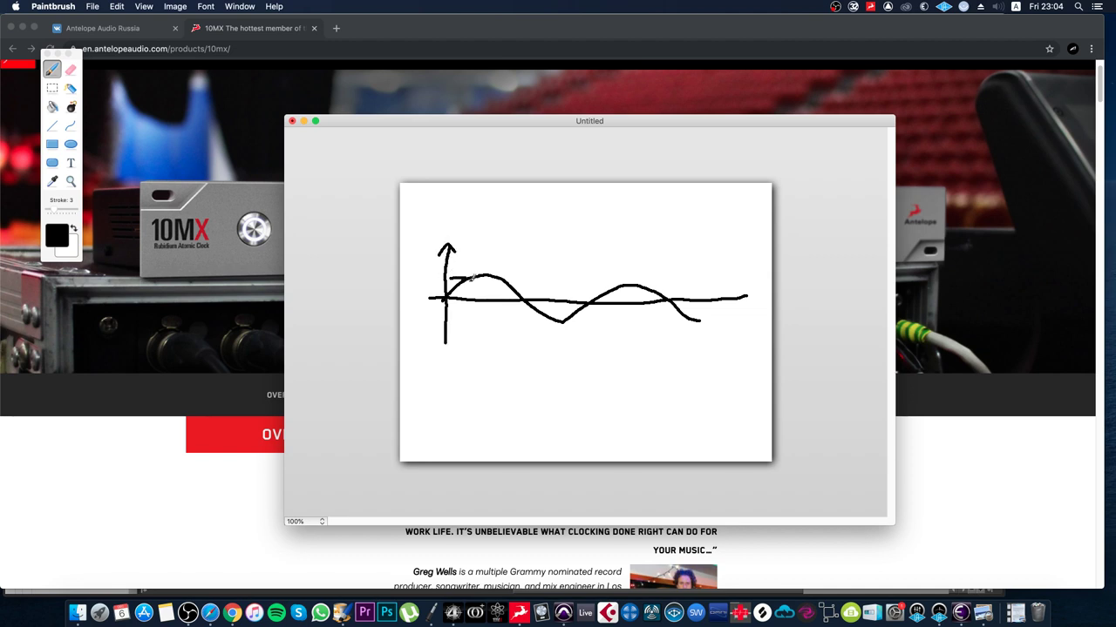
drag(447, 298, 465, 299)
mouse_move(479, 277)
mouse_down()
mouse_move(479, 300)
mouse_move(468, 271)
mouse_move(482, 272)
mouse_up()
drag(448, 126, 543, 143)
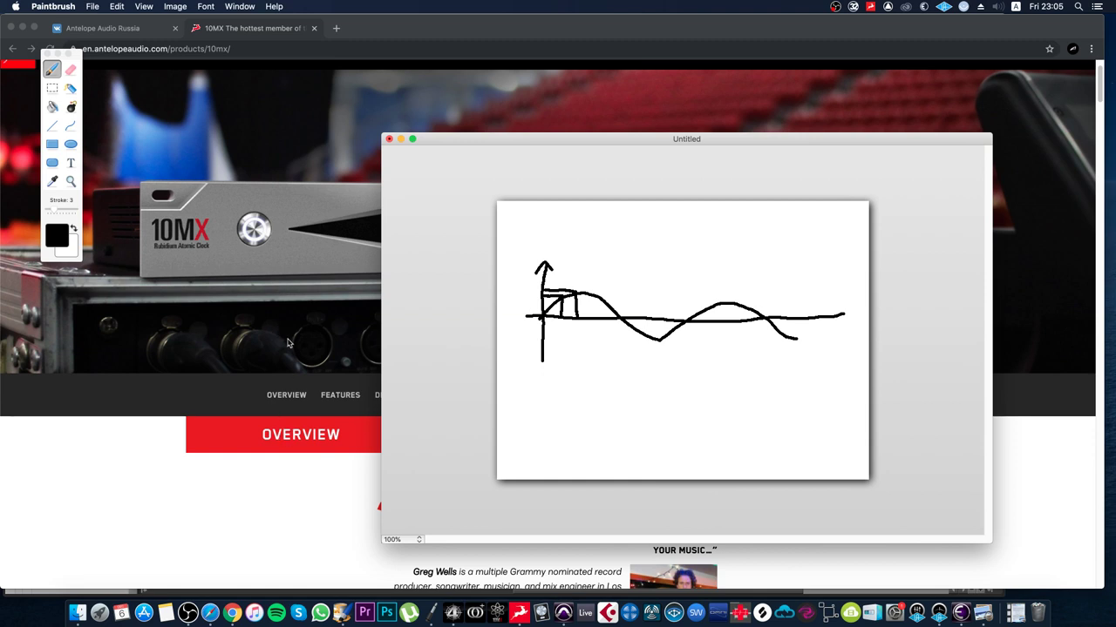
- Switch to Pro Tools and set the Playback Engine's H/W Buffer Size to 128 Samples
click(563, 613)
click(347, 6)
click(361, 32)
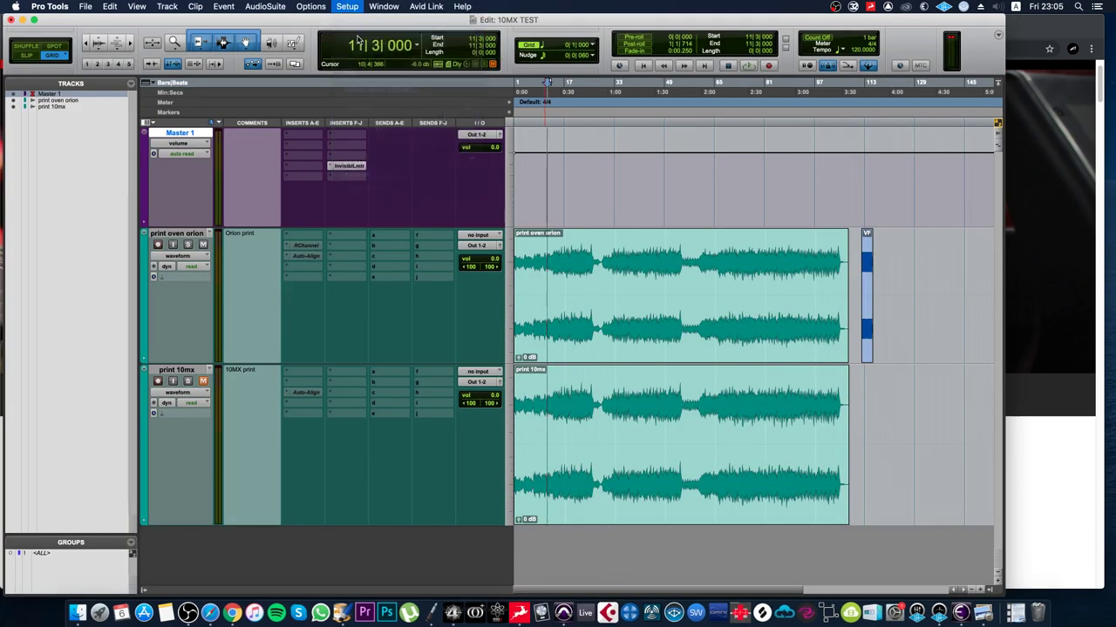
click(574, 213)
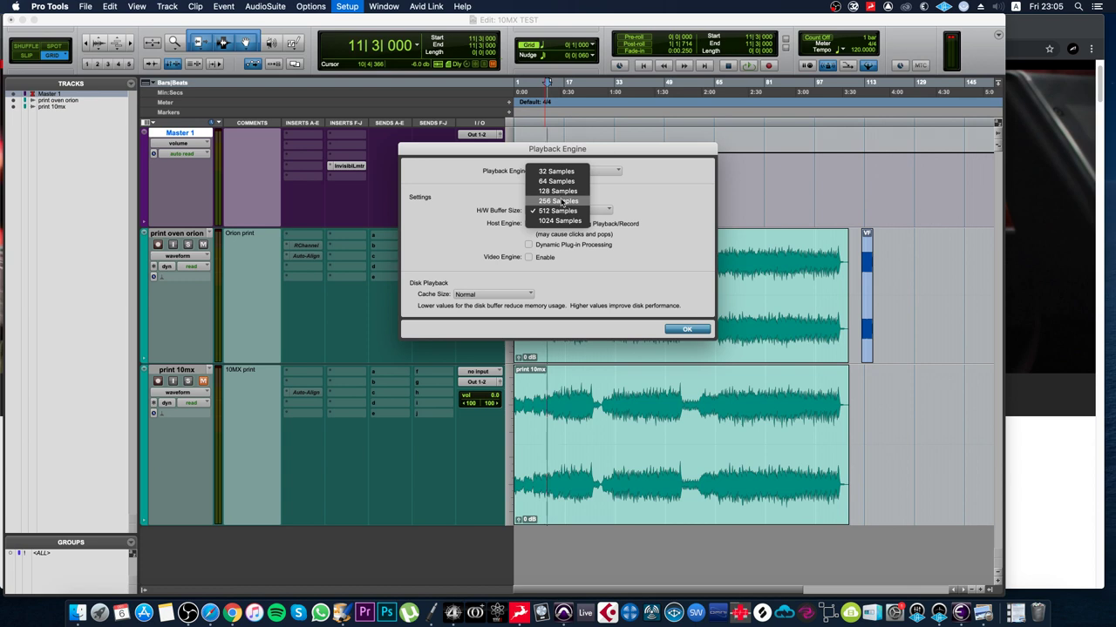
click(560, 191)
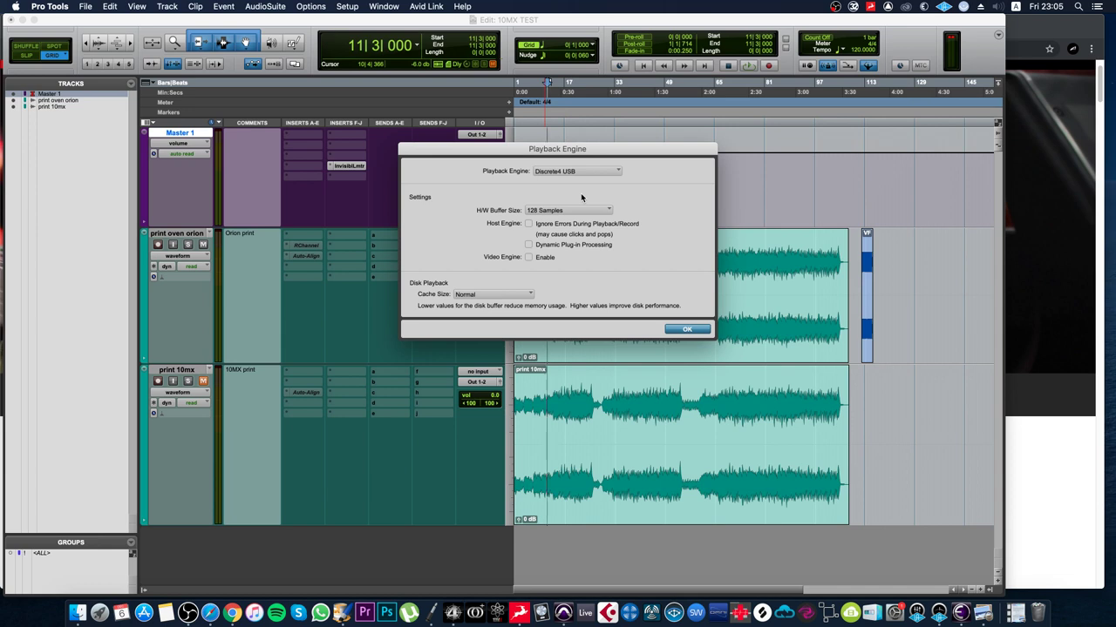
click(678, 330)
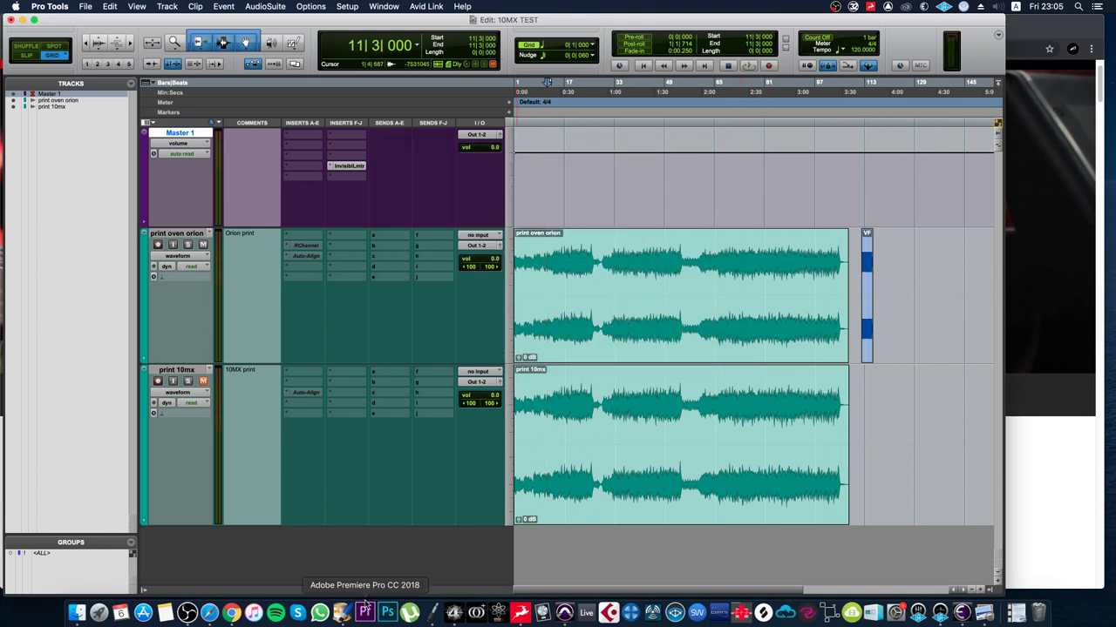
- Bring the Paintbrush wave drawing back over the browser page, and open techl_notes_jitter0416.pdf in Preview
click(233, 604)
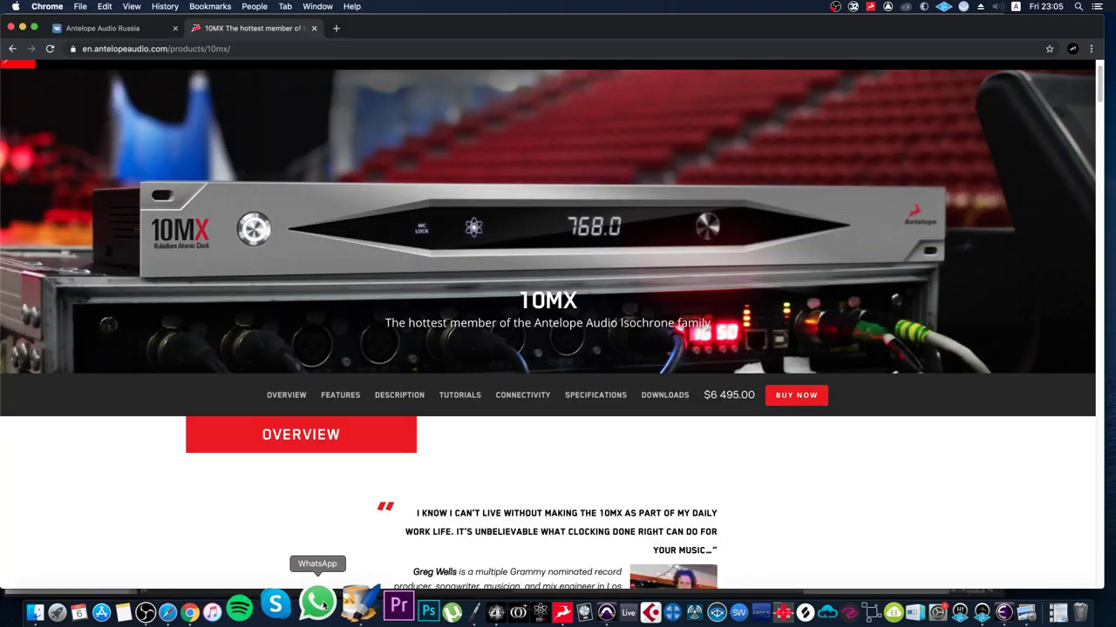
click(342, 604)
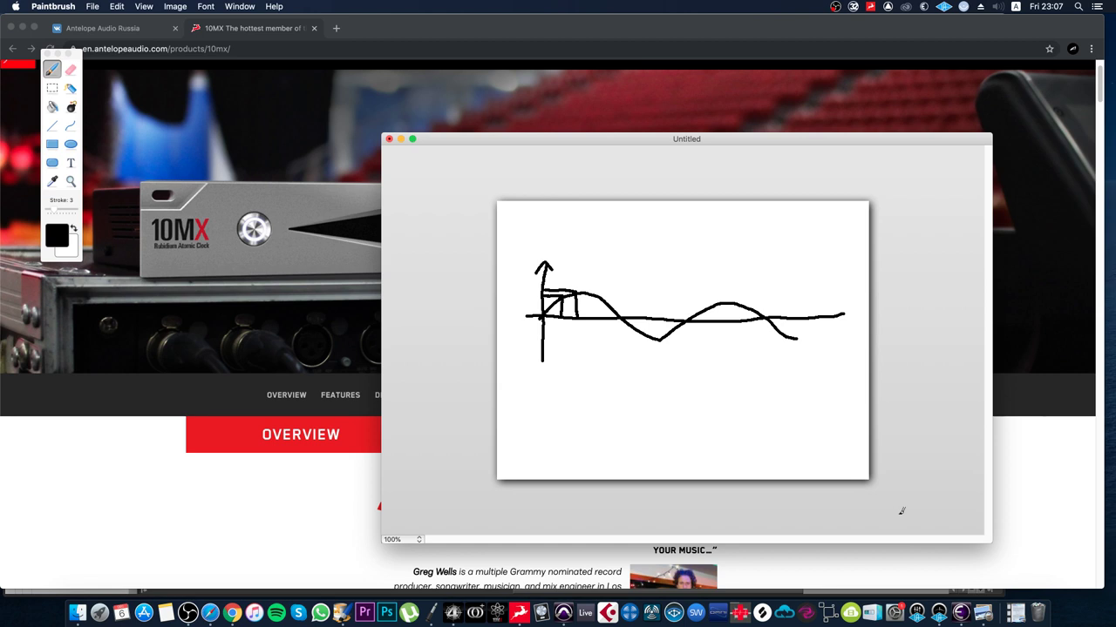
click(1004, 613)
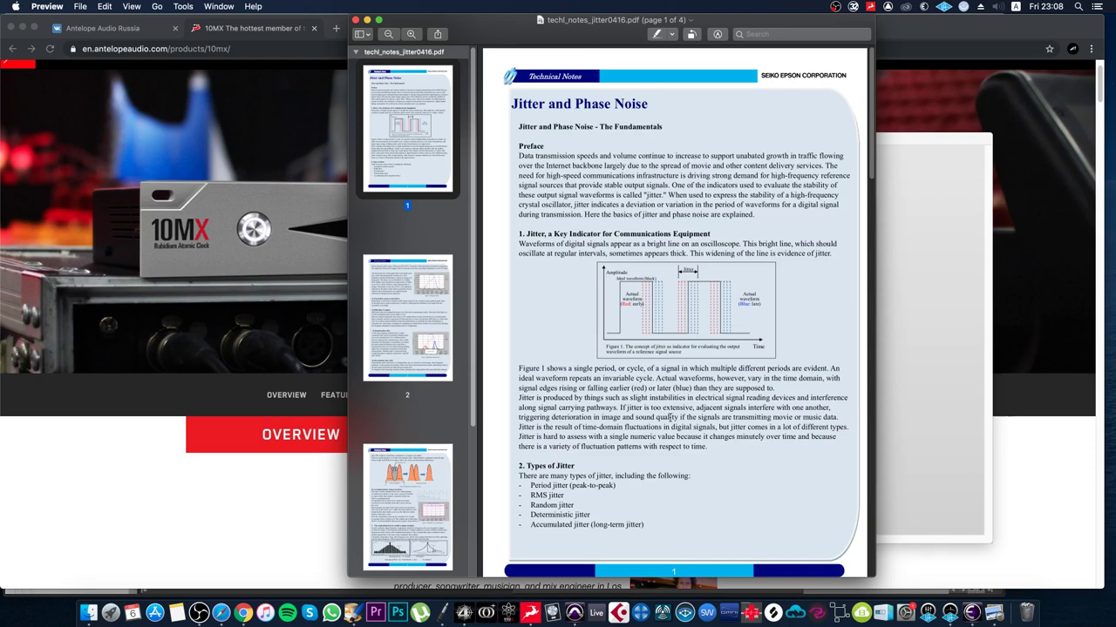
- Switch to Pro Tools and select the whole print oven orion clip, followed by the whole print 10mx clip
click(574, 612)
click(572, 276)
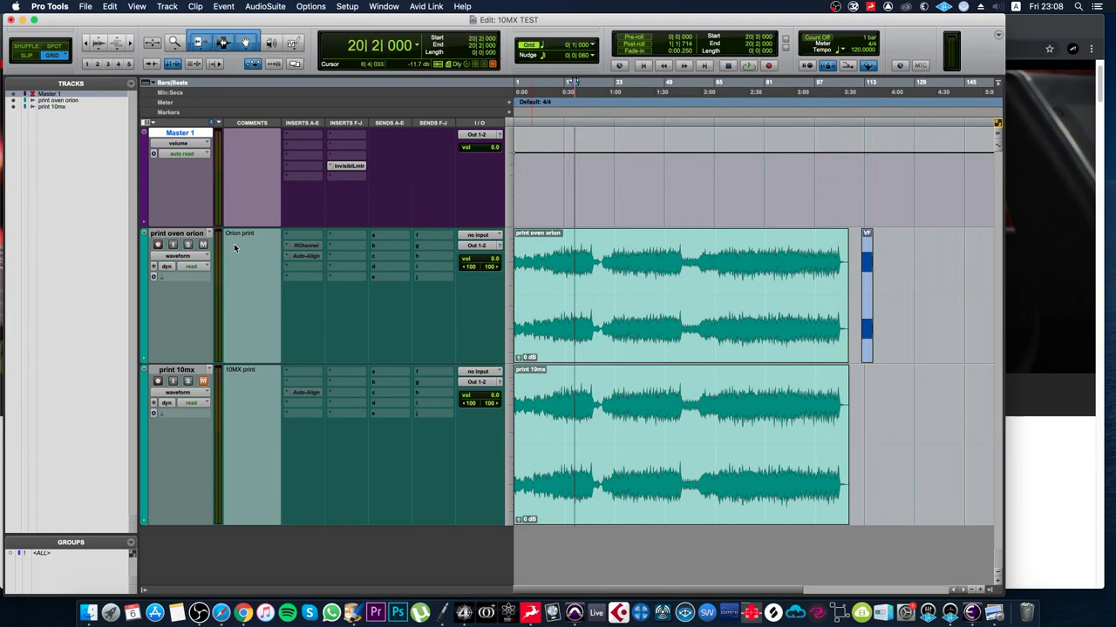
double_click(573, 313)
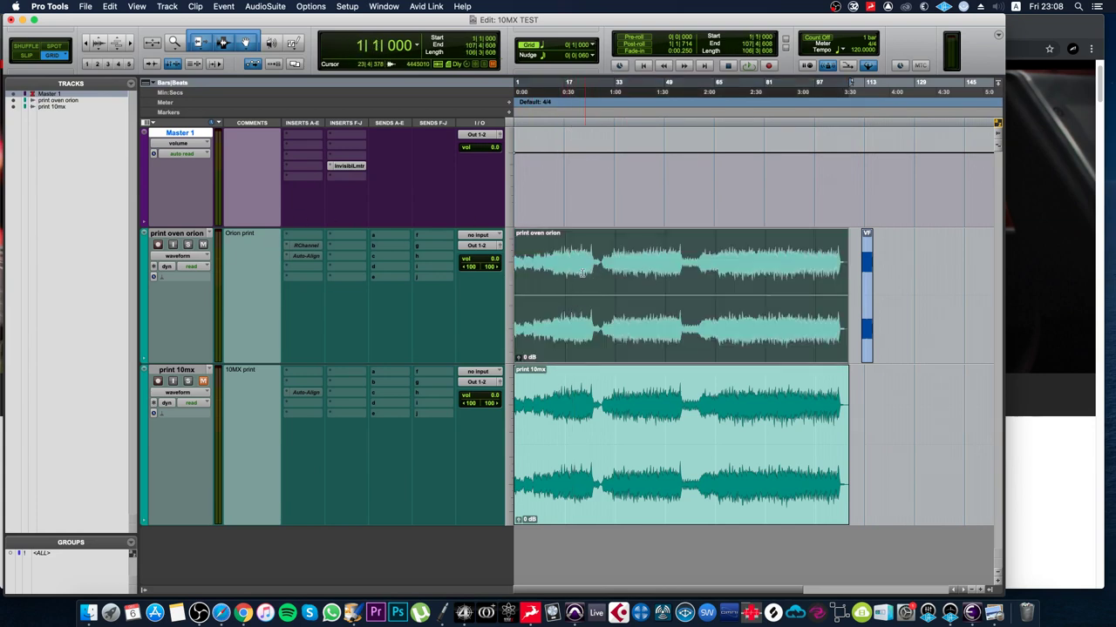
double_click(582, 449)
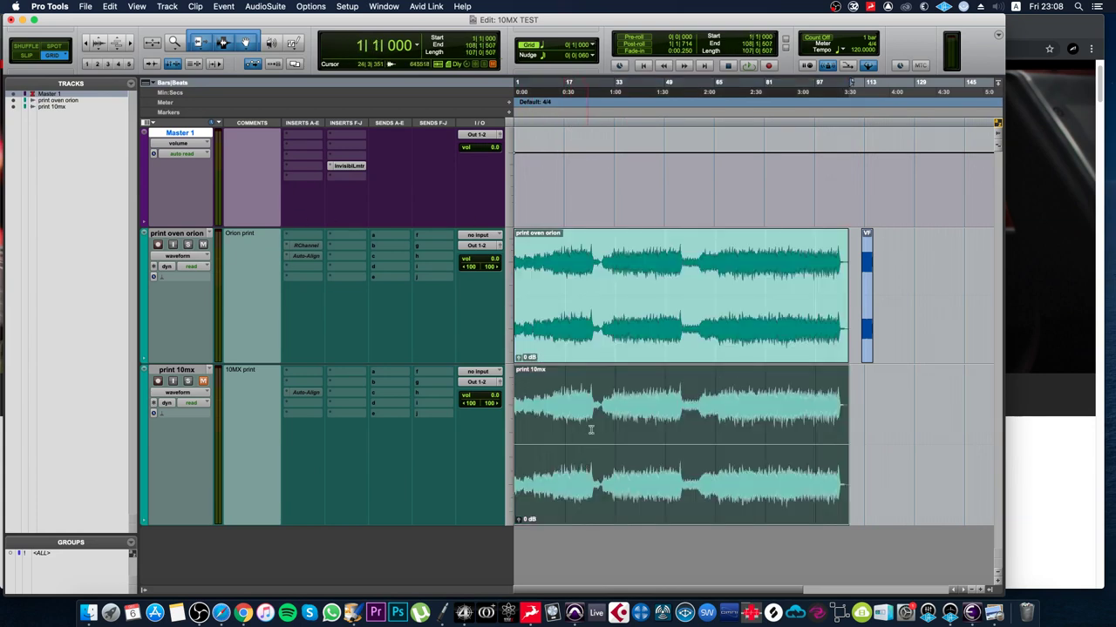
- Compare the print oven orion and print 10mx waveforms in close detail at bar 18
click(567, 270)
key(super+bracketright)
key(super+bracketright)
key(super+bracketright)
key(super+bracketright)
key(super+bracketright)
key(super+bracketright)
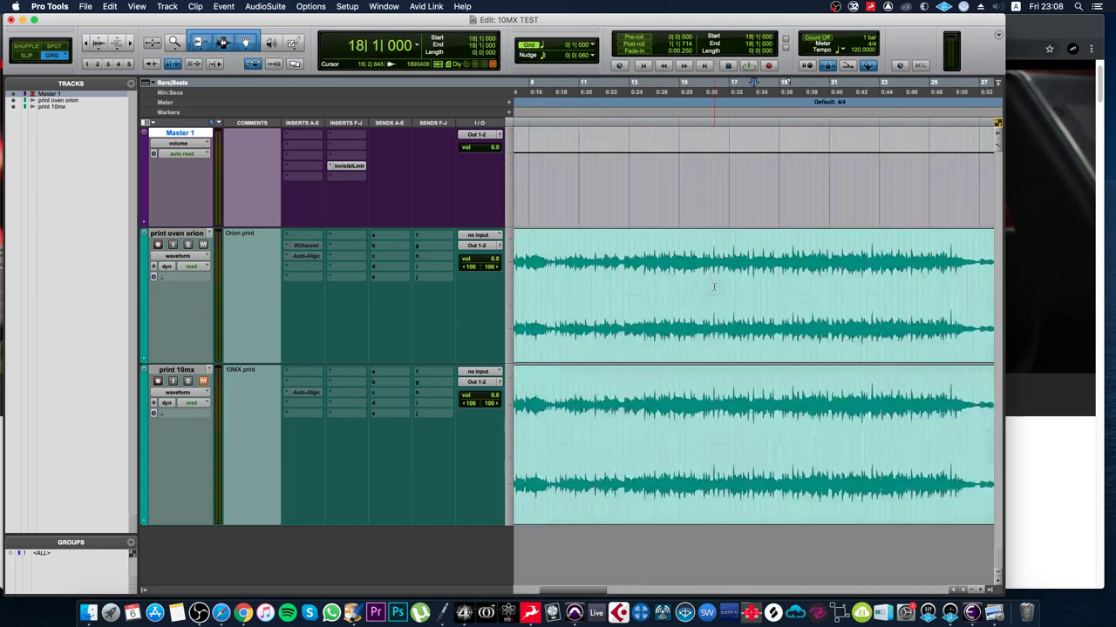
key(super+bracketright)
key(super+bracketright)
key(super+bracketright)
key(super+bracketright)
key(super+bracketright)
key(super+bracketright)
key(super+bracketright)
key(super+bracketright)
key(super+bracketright)
key(super+bracketright)
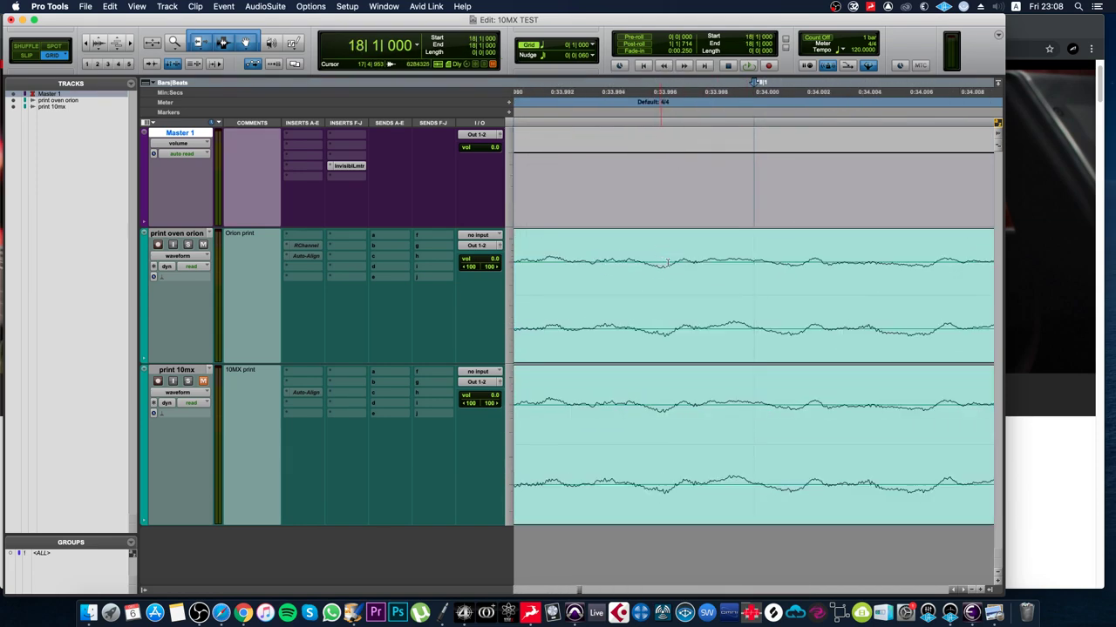
click(746, 404)
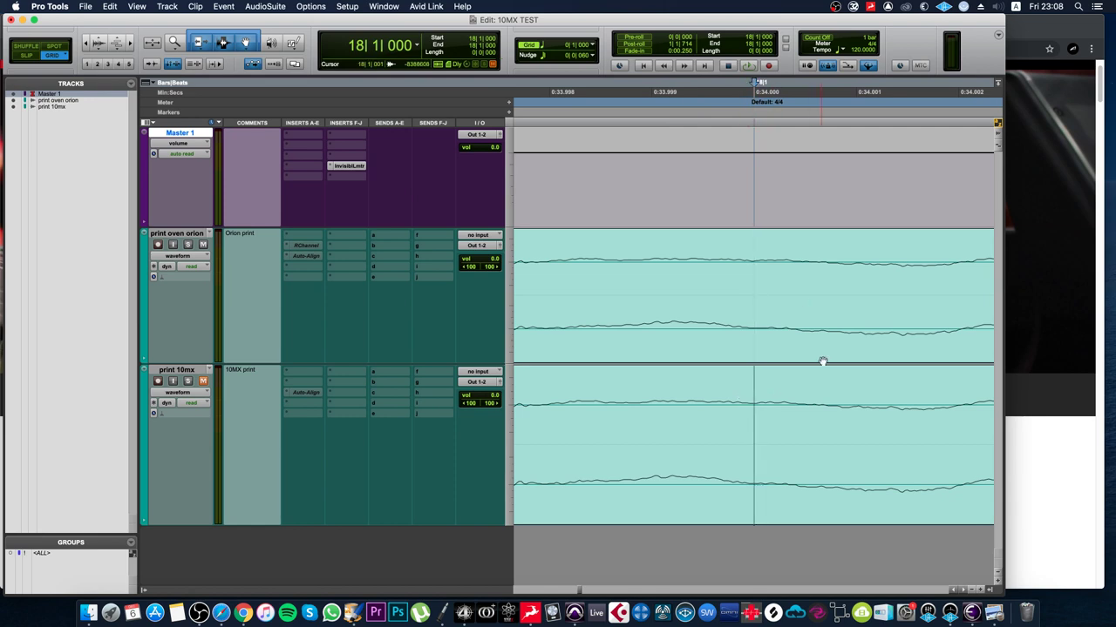
- Zoom the timeline out from bar 18 until both printed clips are shown in full
key(r)
key(r)
key(r)
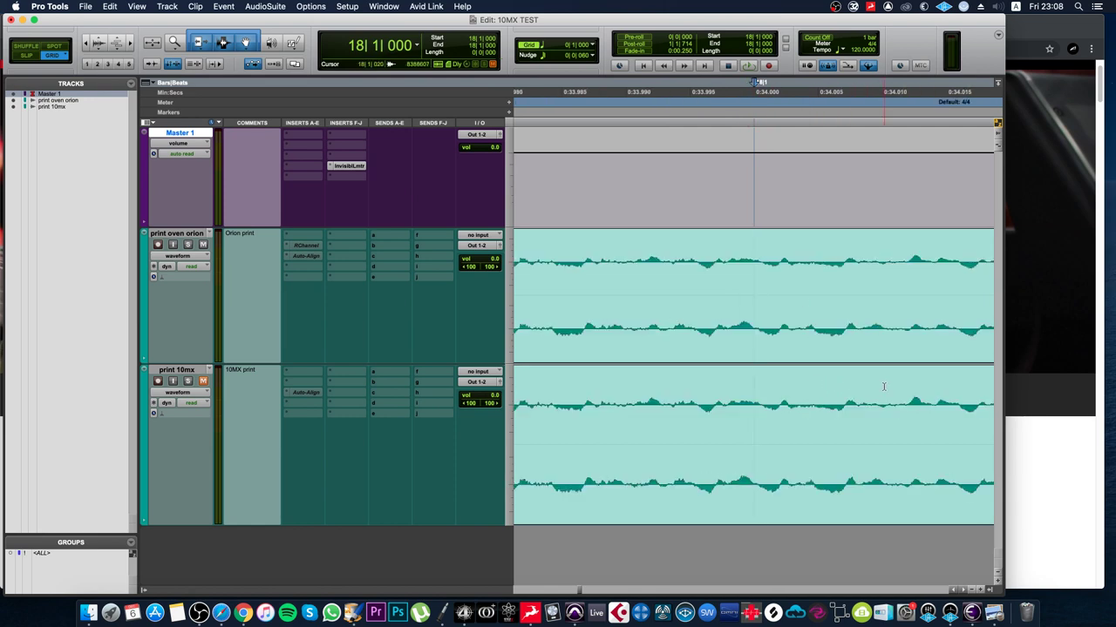
key(r)
key(r)
key(r)
key(r)
key(r)
key(r)
key(r)
key(r)
key(r)
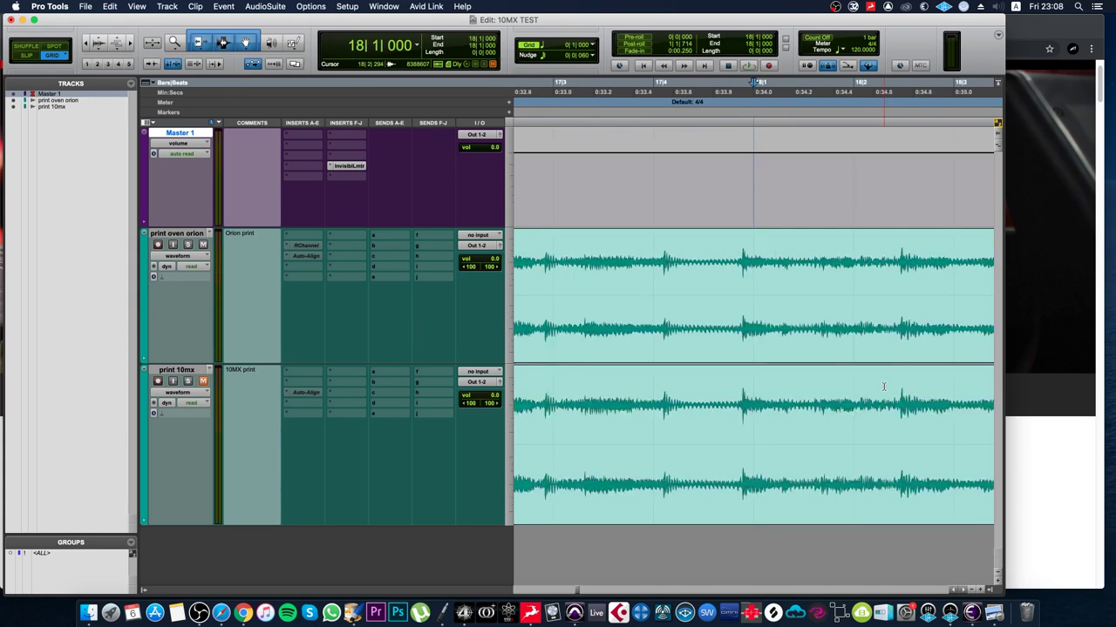
key(r)
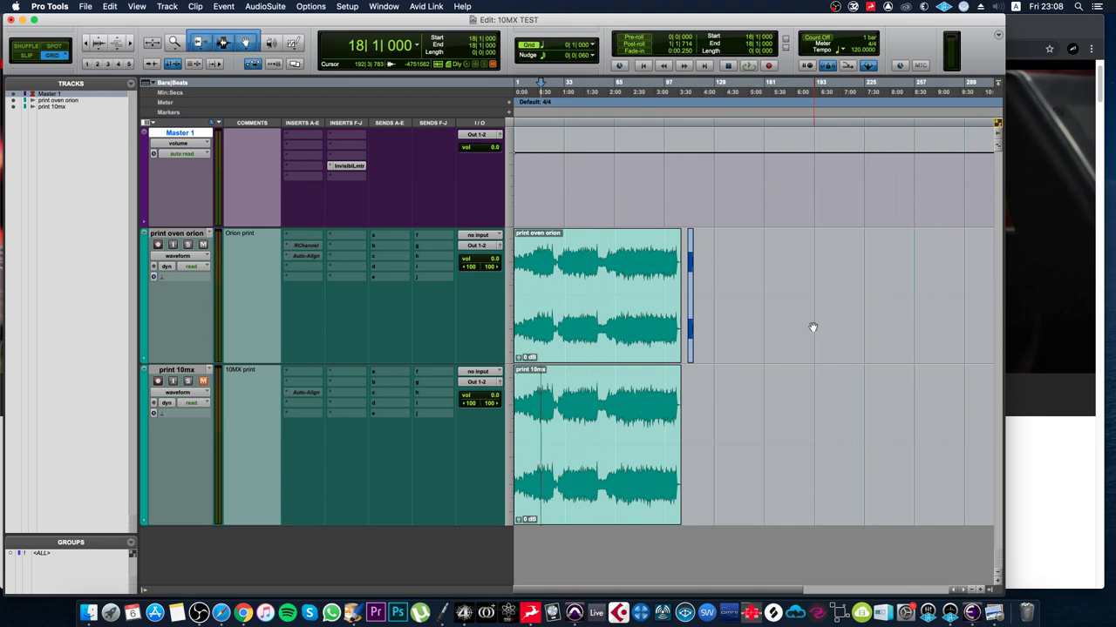
- Switch back to the jitter PDF in Preview and examine the Figure 1 waveform diagram
click(247, 613)
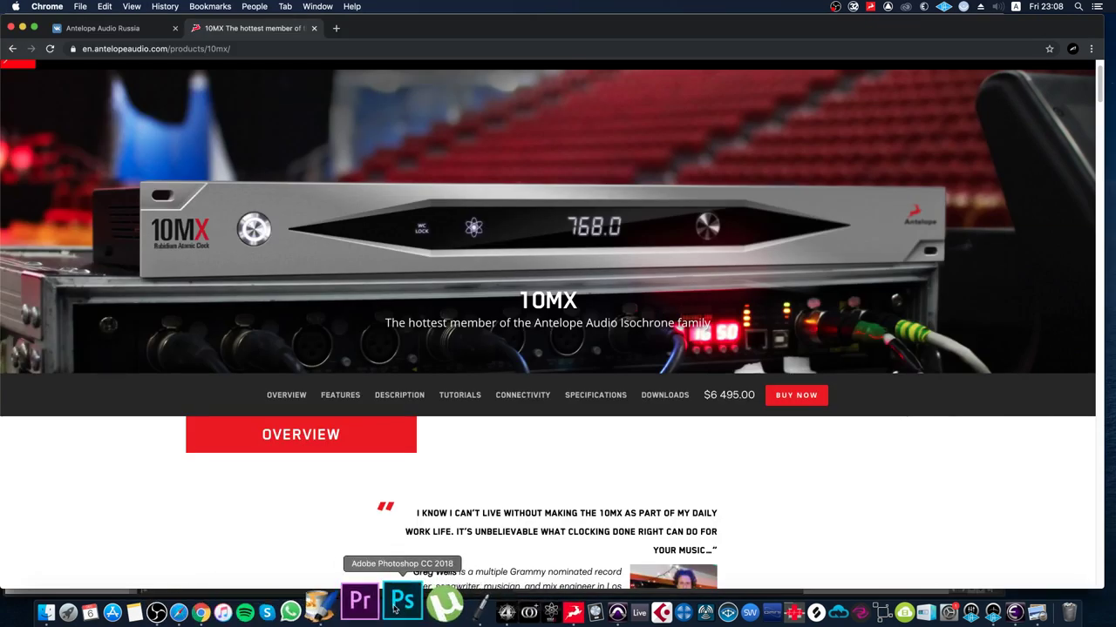
click(995, 608)
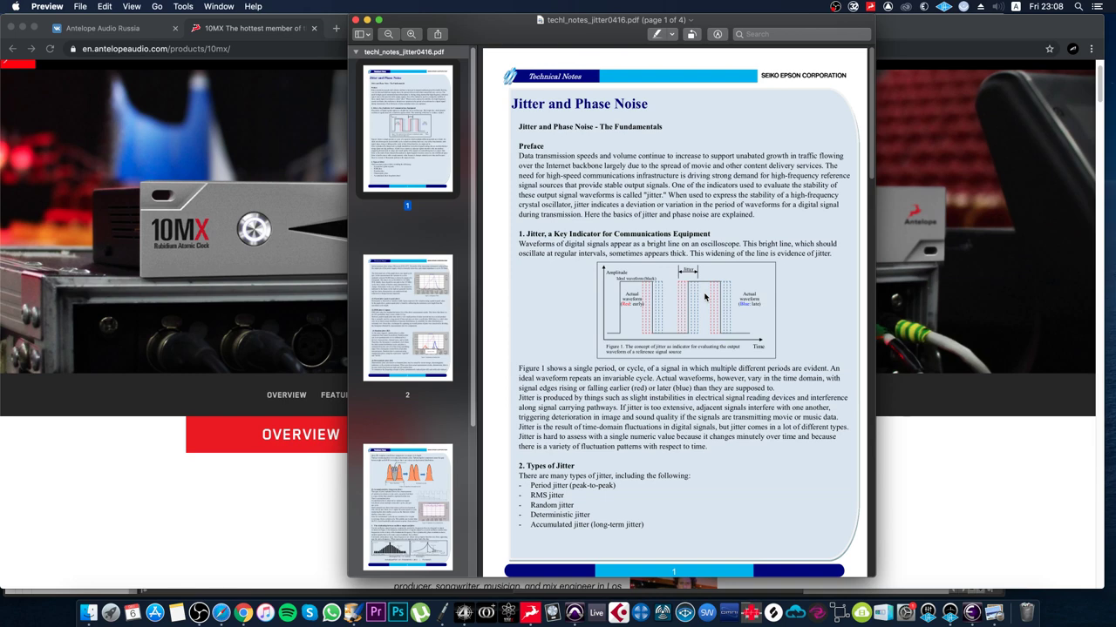
- Return to Pro Tools, place the edit cursor at 2|3|000, and compare both tracks' waveforms there in close detail
click(573, 612)
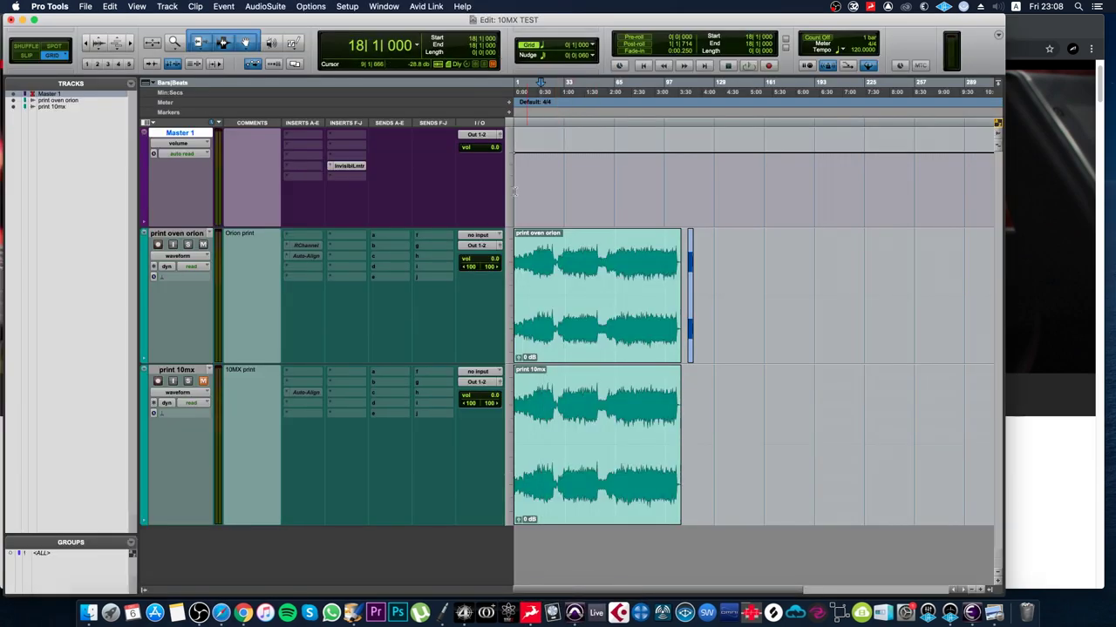
click(516, 125)
key(super+bracketright)
key(super+bracketright)
key(super+bracketright)
key(super+bracketright)
key(super+bracketright)
key(super+bracketright)
key(super+bracketright)
key(super+bracketright)
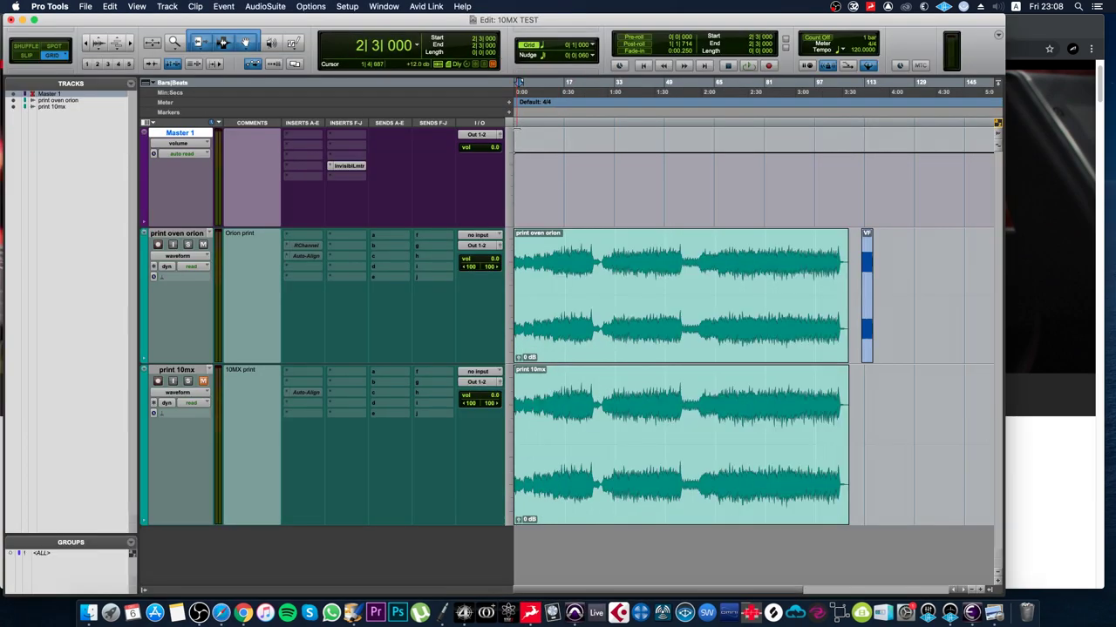
key(super+bracketright)
key(super+bracketright)
key(super+bracketright)
key(super+bracketright)
key(super+bracketright)
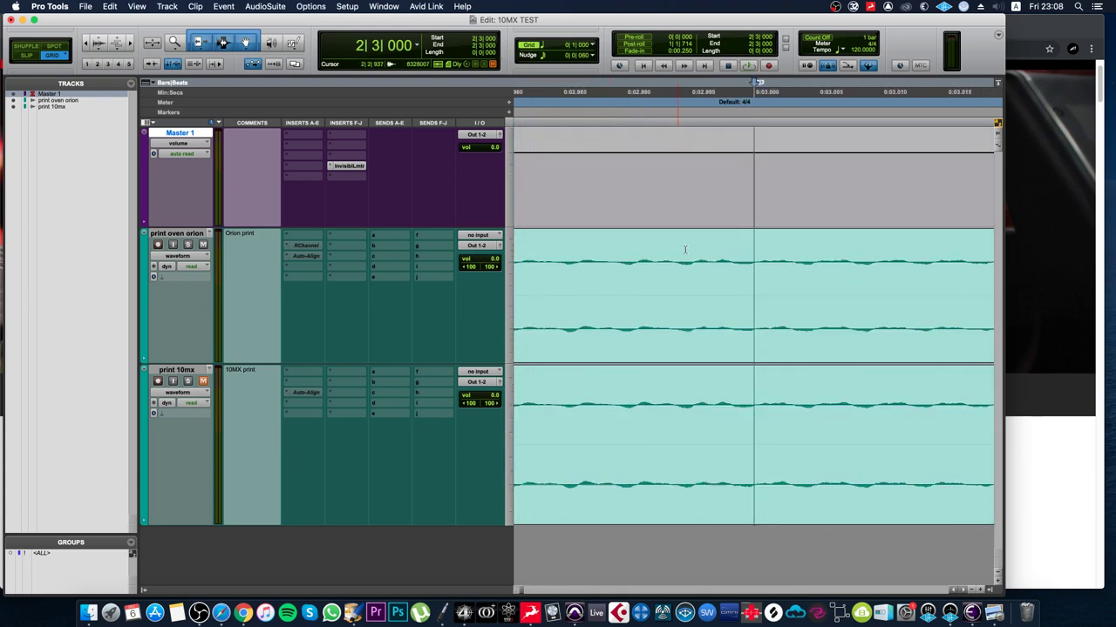
key(super+bracketright)
key(super+bracketright)
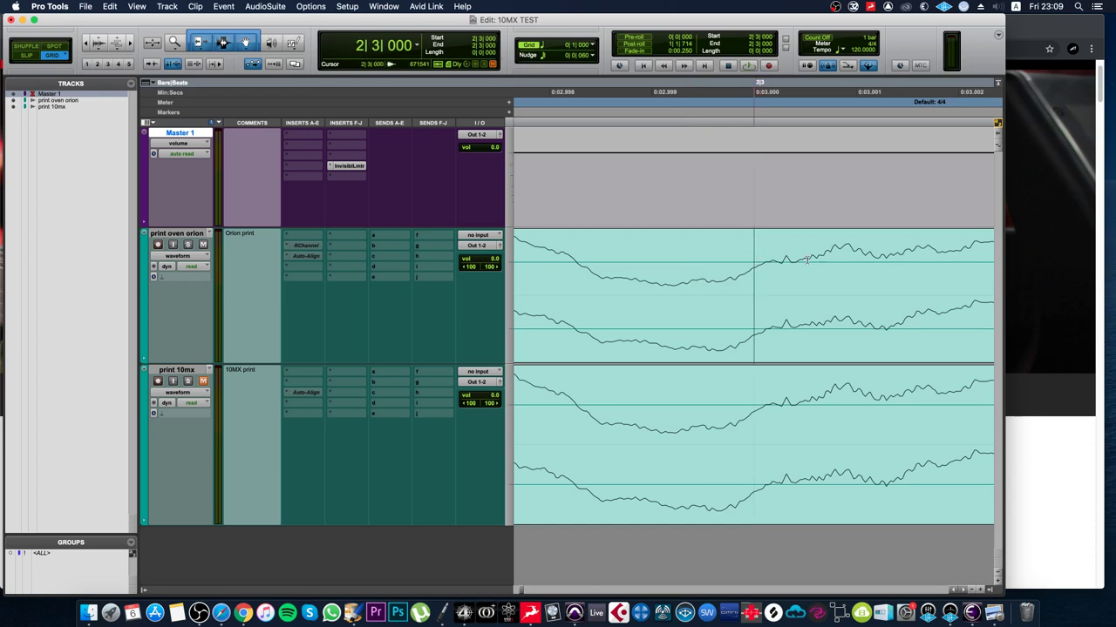
- Switch to Slip mode and select a tiny section of the print oven orion waveform just after 2|3|000
key(F2)
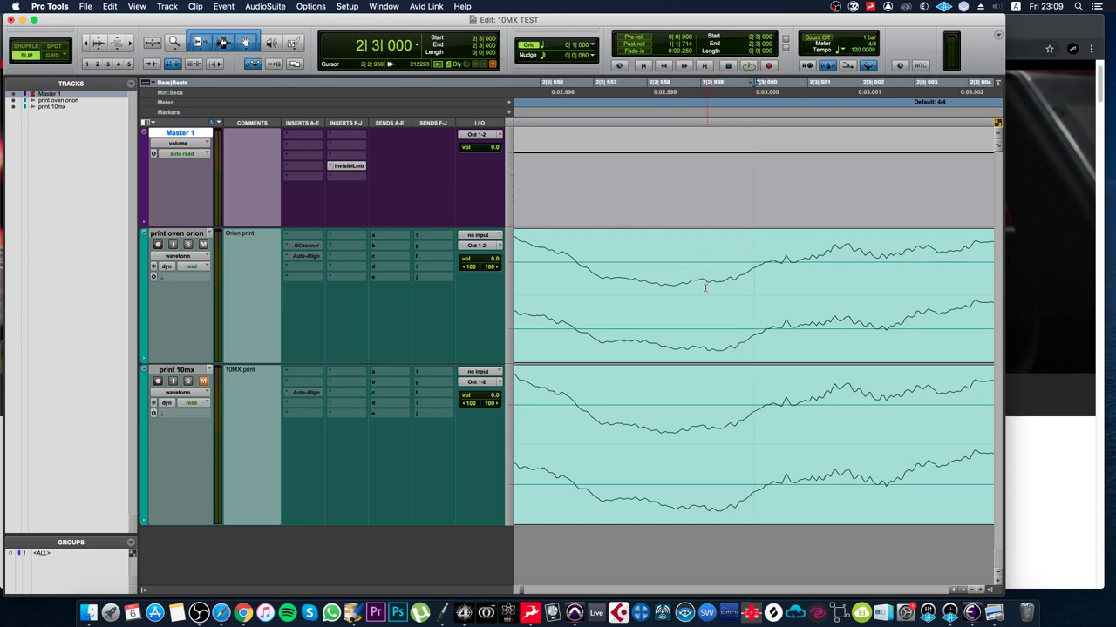
drag(757, 259, 767, 262)
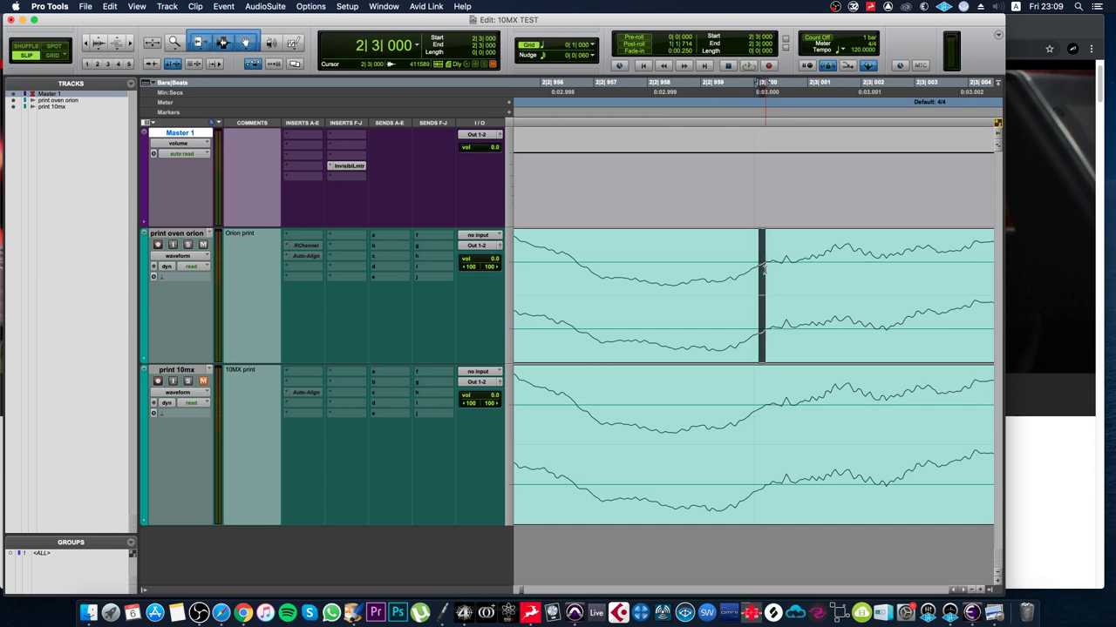
key(super+bracketright)
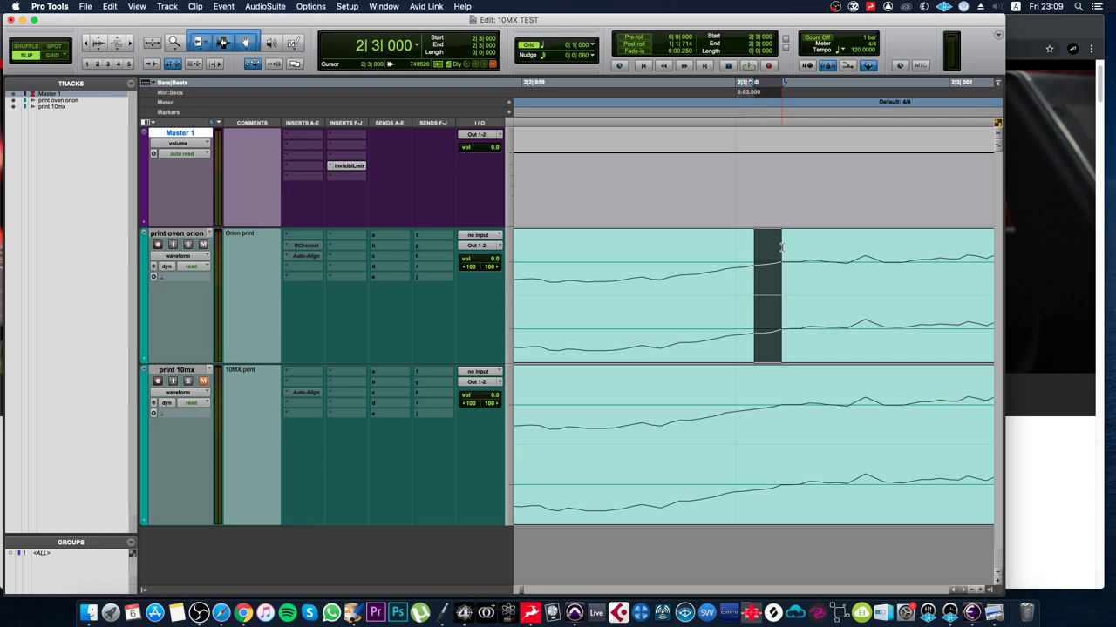
click(781, 248)
drag(782, 247, 744, 251)
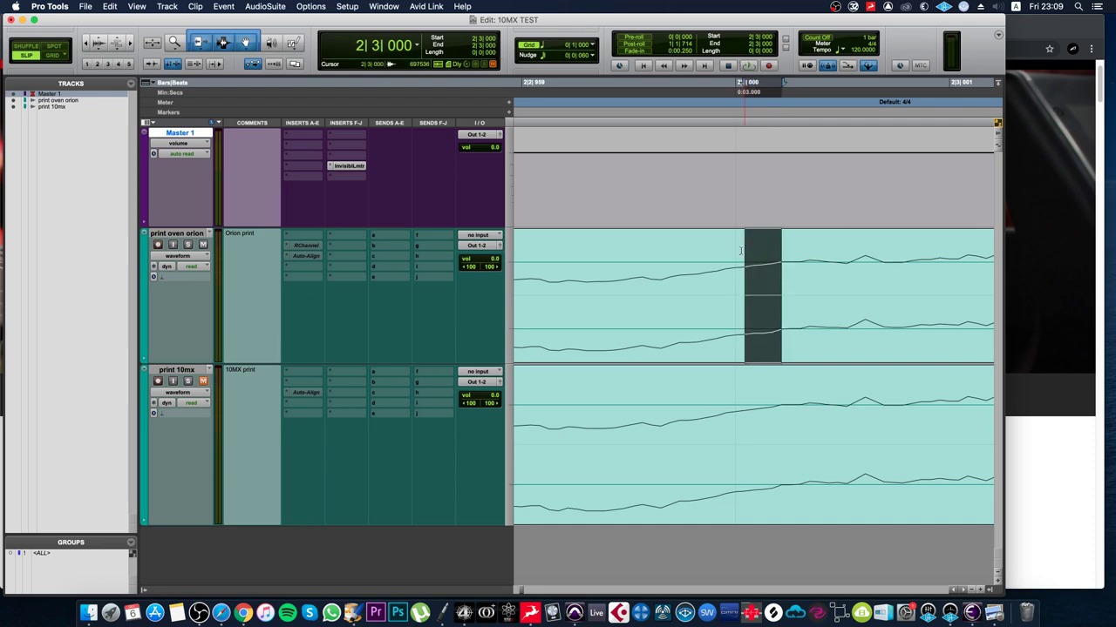
- Zoom out from the small selection to show the opening bars of both clips
key(super+bracketleft)
key(super+bracketleft)
key(super+bracketleft)
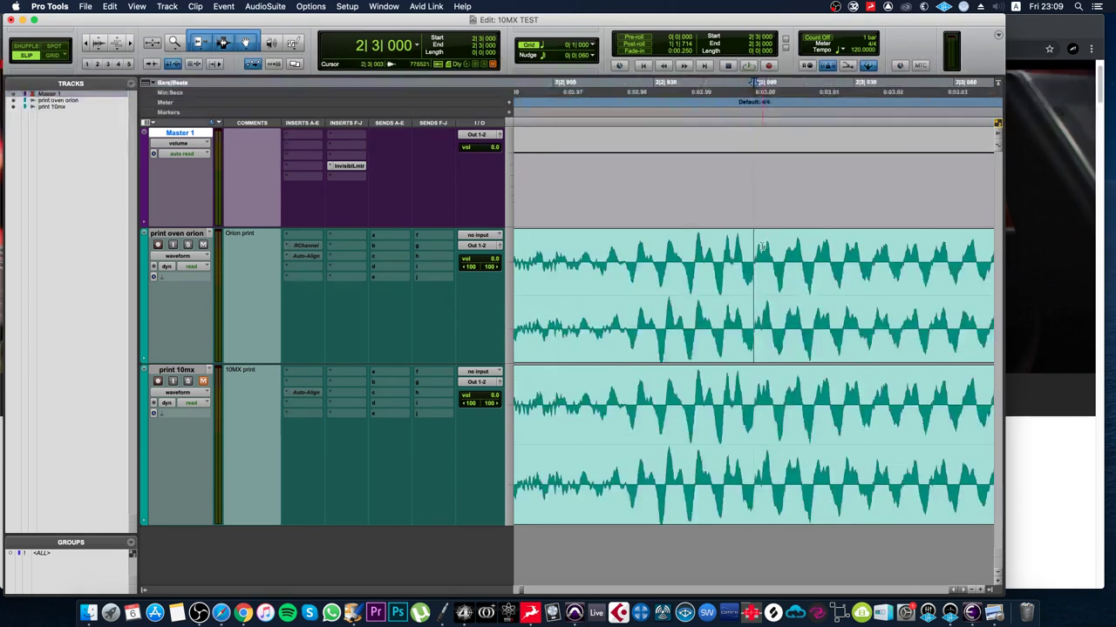
key(super+bracketleft)
key(super+bracketleft)
key(super+bracketleft)
key(super+bracketleft)
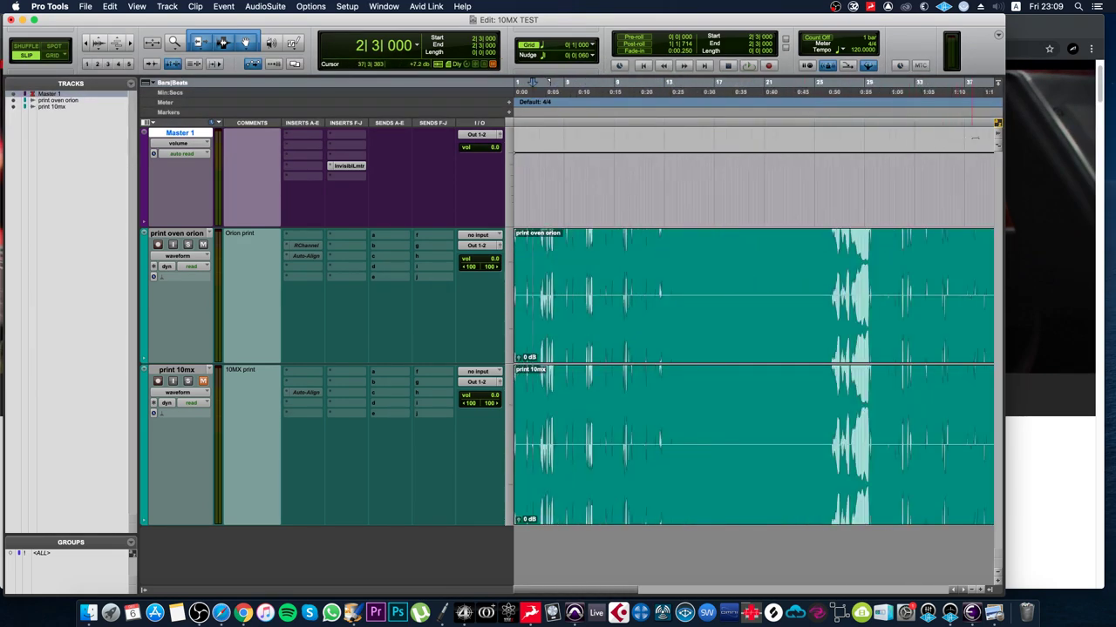
- Switch to the jitter PDF in Preview and read through the jitter types up to the Figure 4 deterministic jitter diagram
key(super+bracketleft)
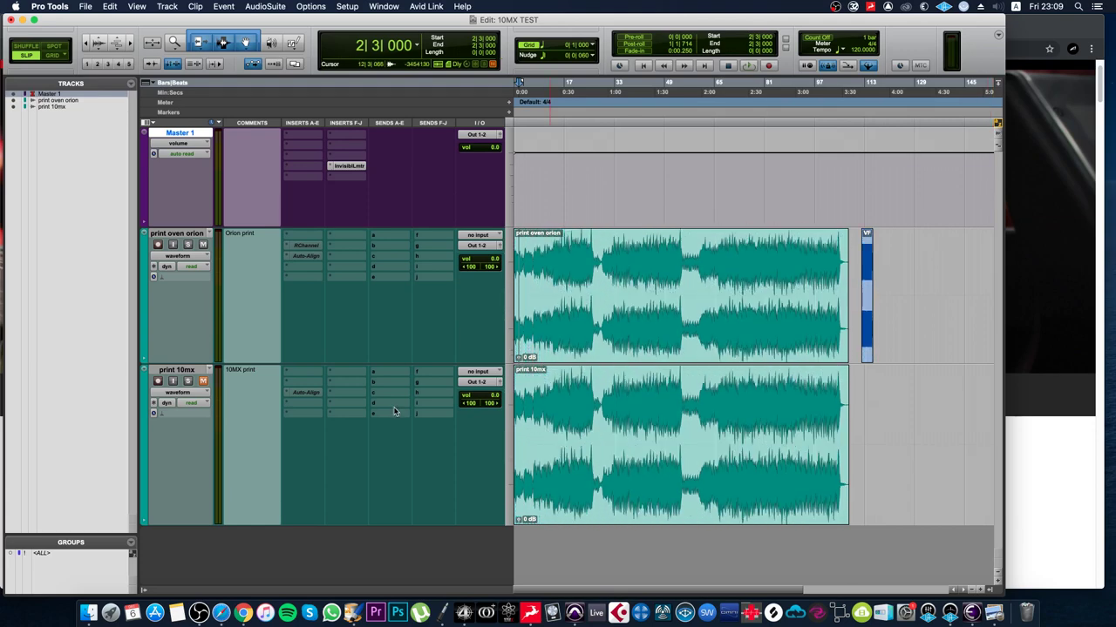
click(244, 608)
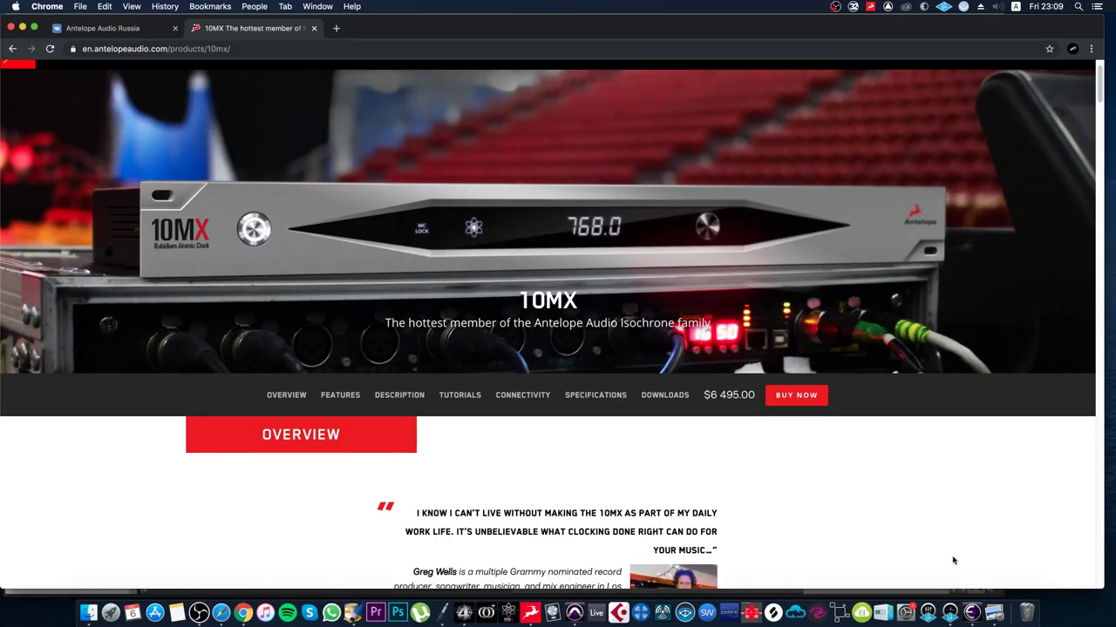
click(1013, 607)
scroll(723, 362, down, 2)
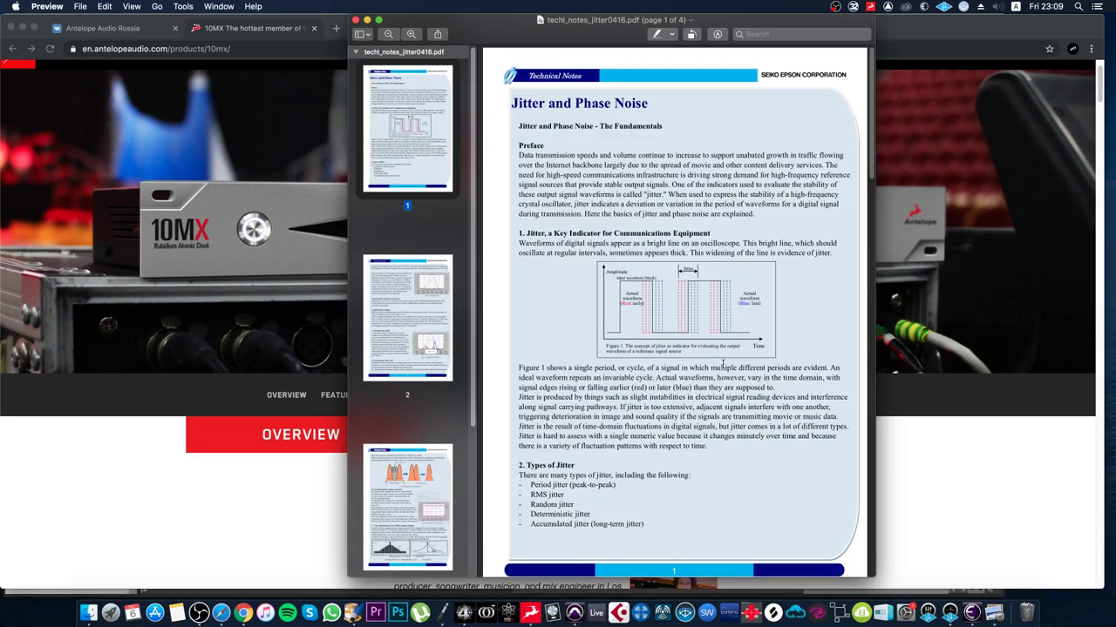
scroll(723, 363, down, 5)
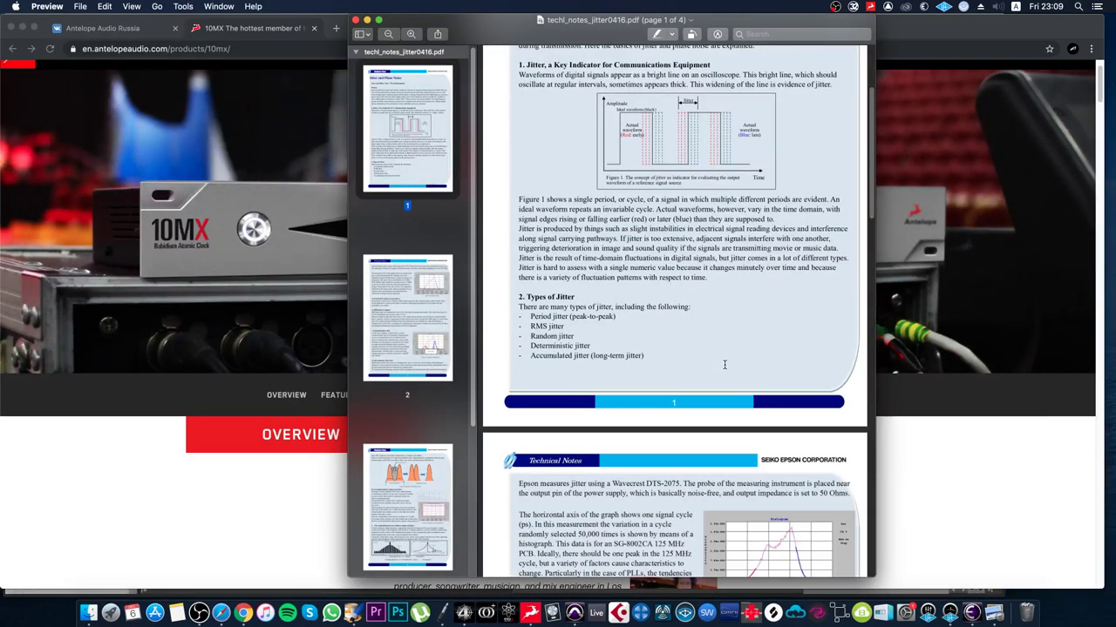
scroll(729, 370, down, 15)
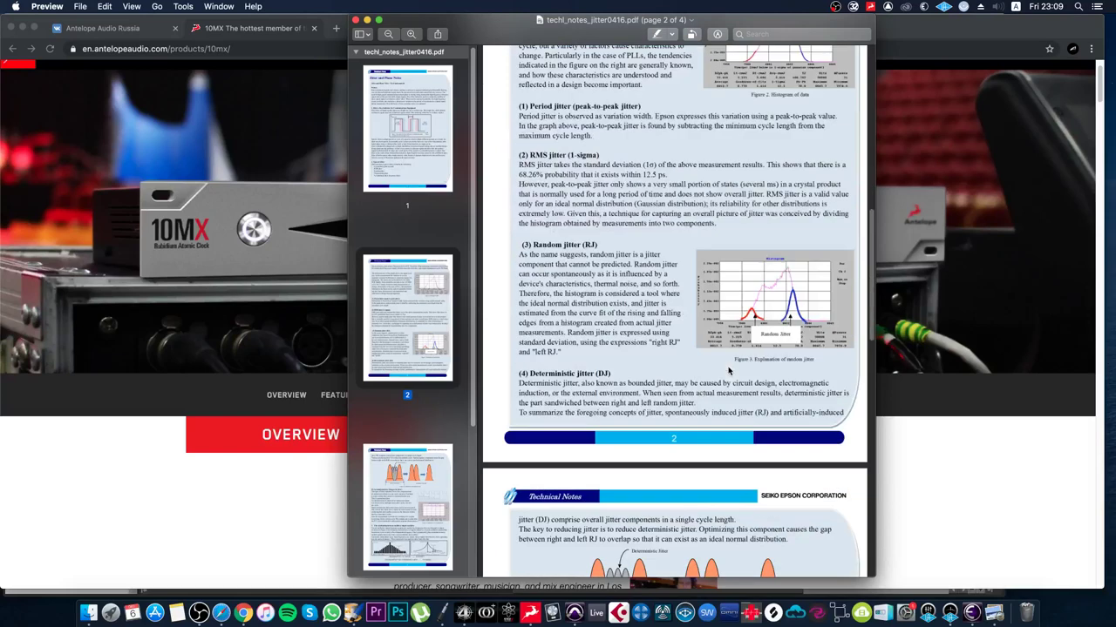
scroll(729, 371, down, 1)
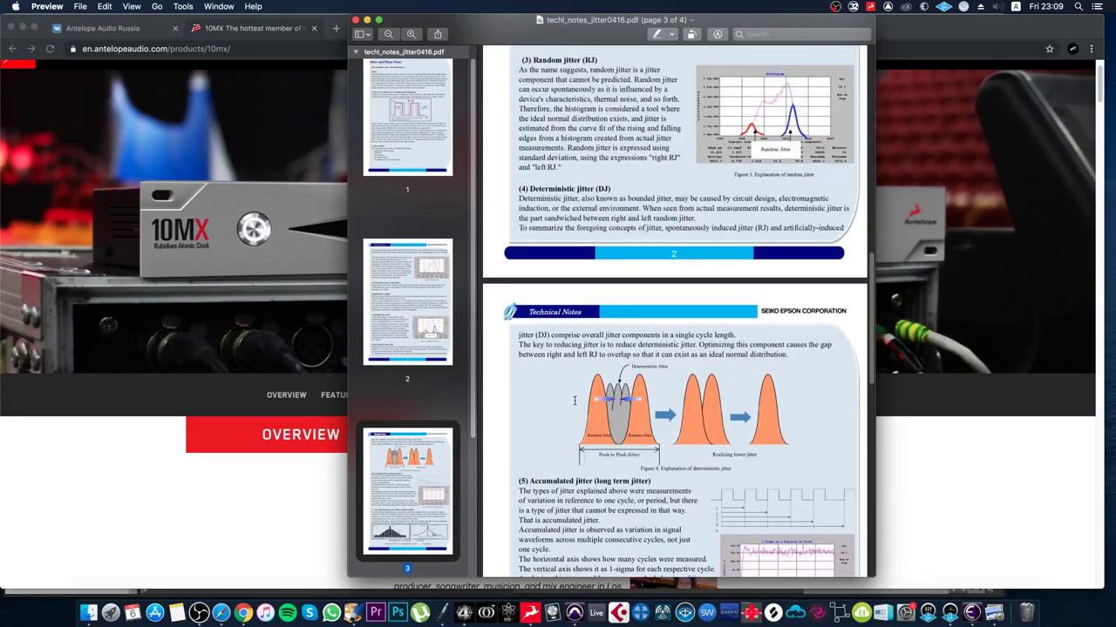
scroll(660, 371, down, 2)
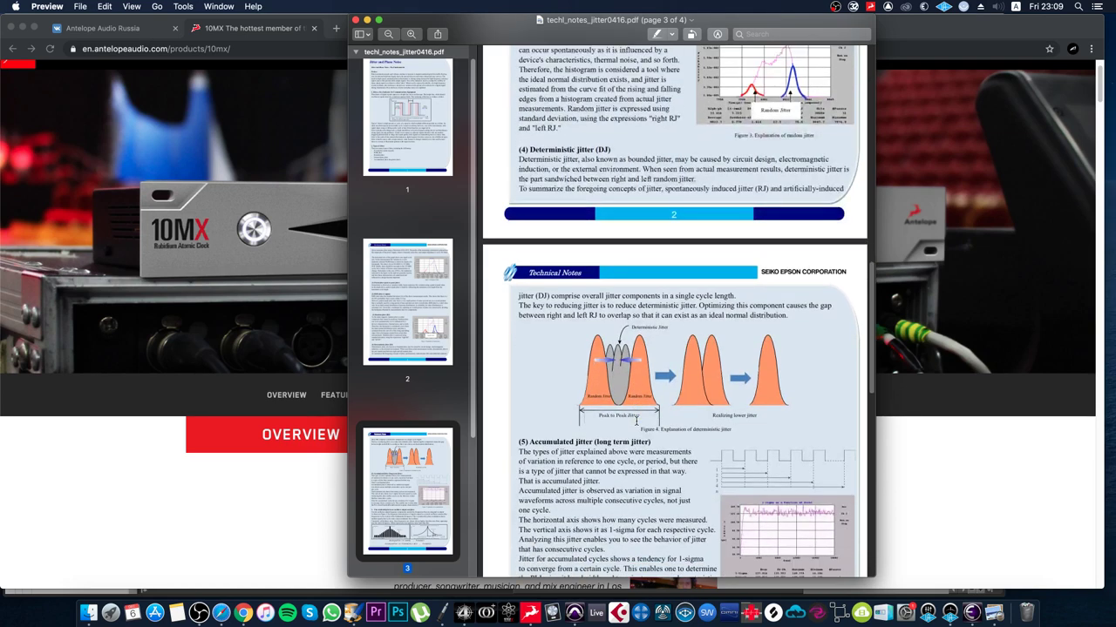
- Examine the accumulated jitter and oscillator output sections on page 3, and close the PDF
scroll(636, 421, down, 3)
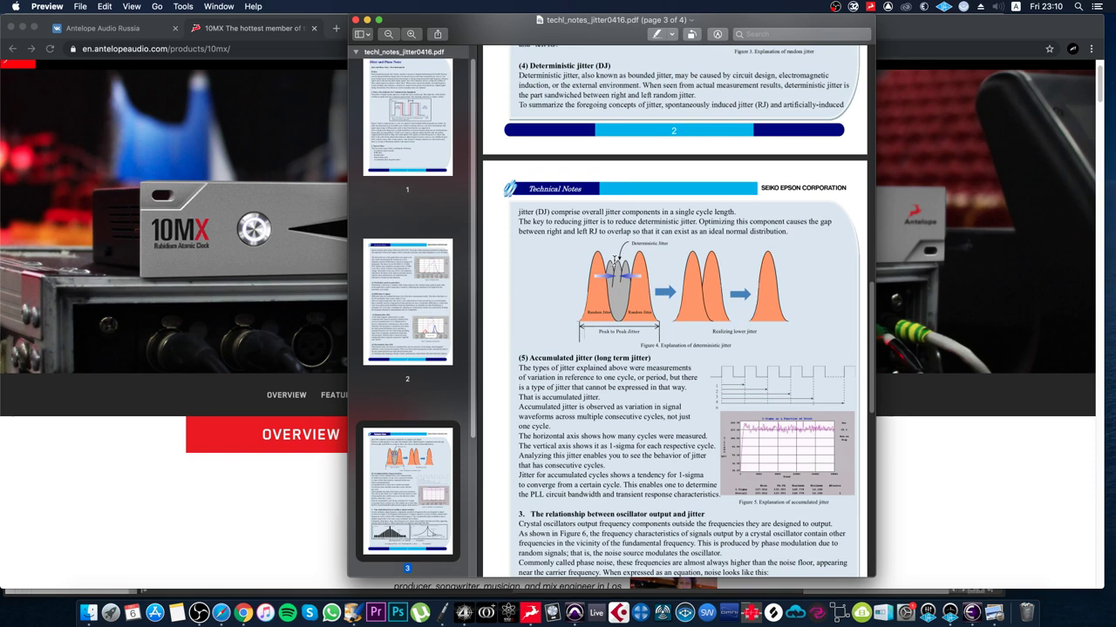
scroll(654, 332, down, 5)
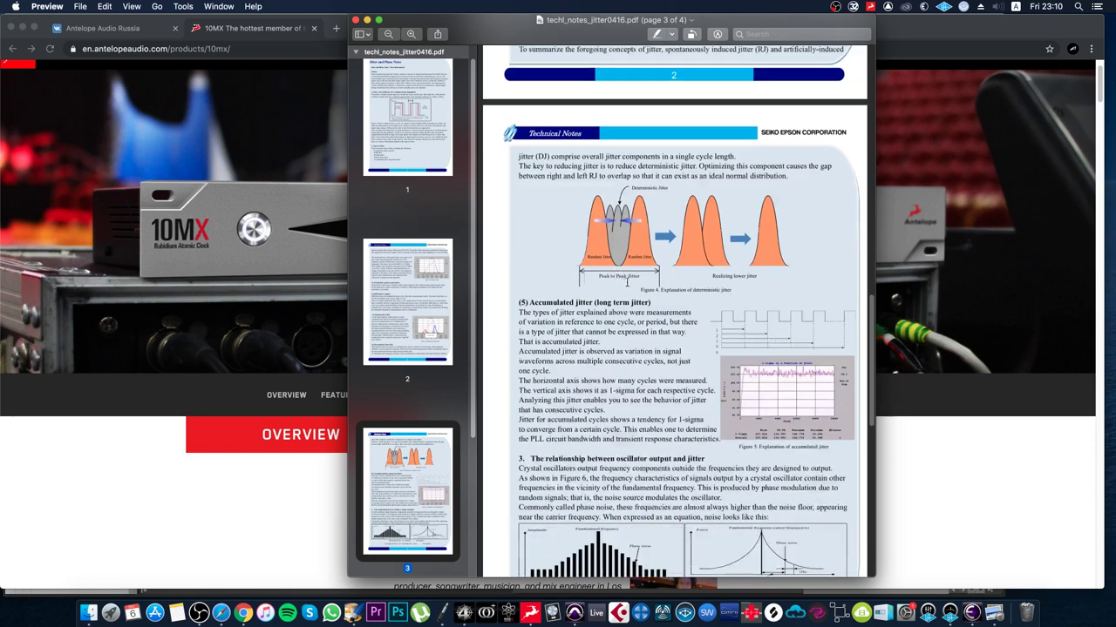
scroll(682, 419, down, 2)
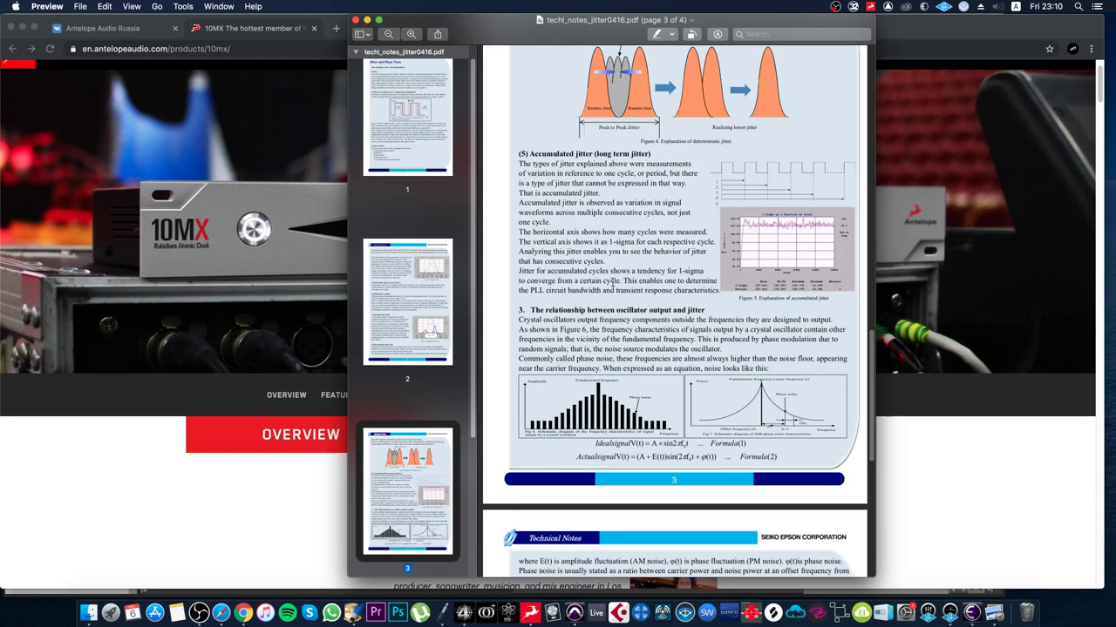
scroll(613, 281, down, 3)
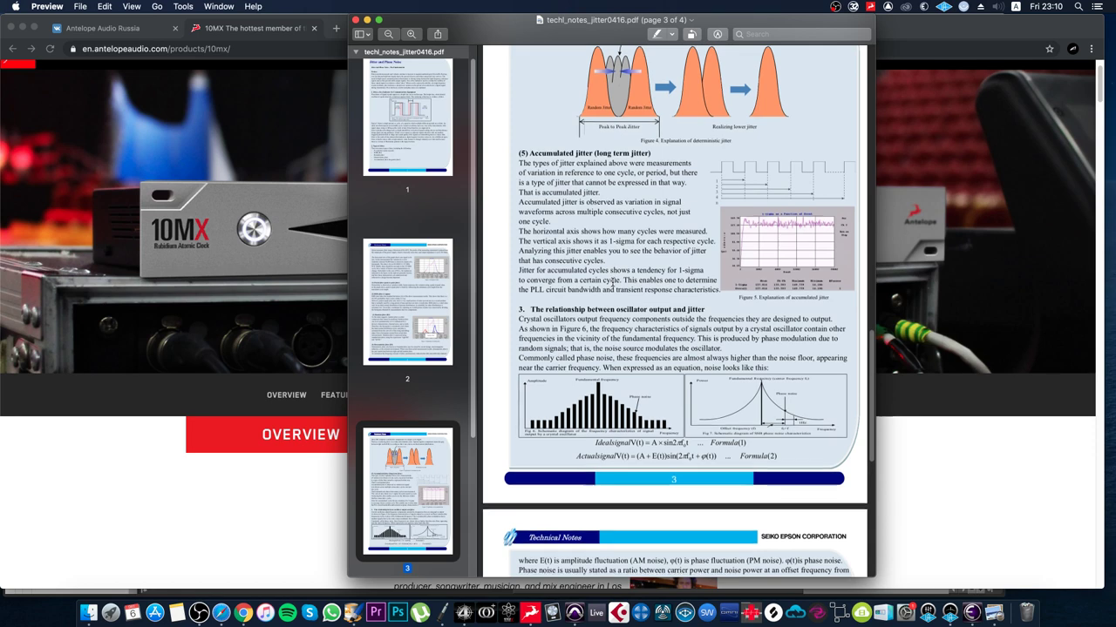
click(356, 20)
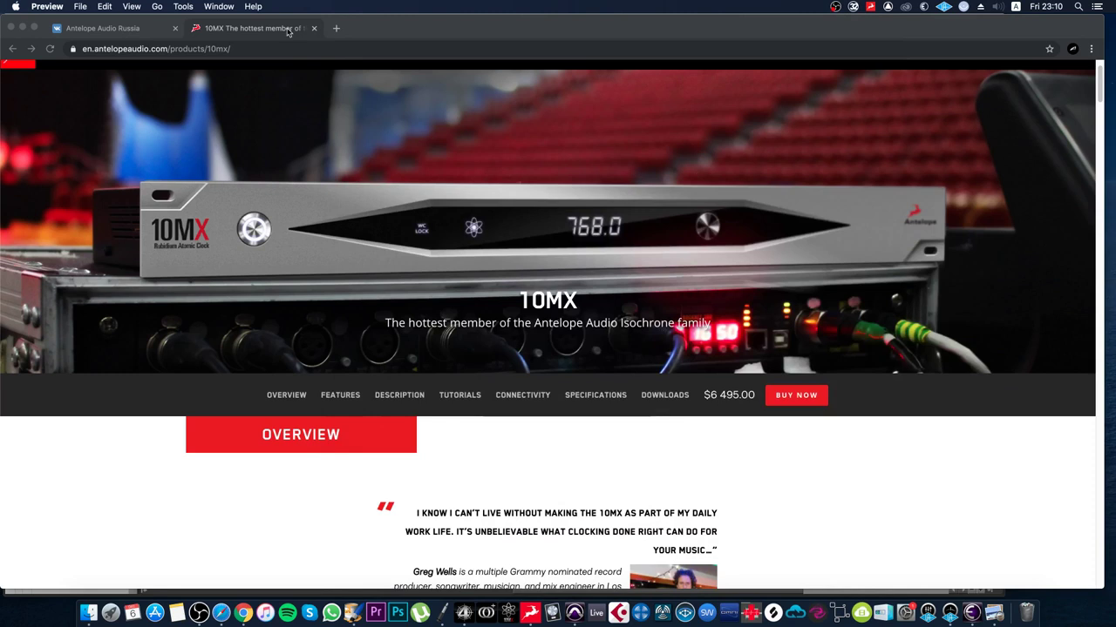
- Switch to the Antelope site in Chrome and open the OCXHD master clock page in a new browser tab
scroll(349, 157, up, 2)
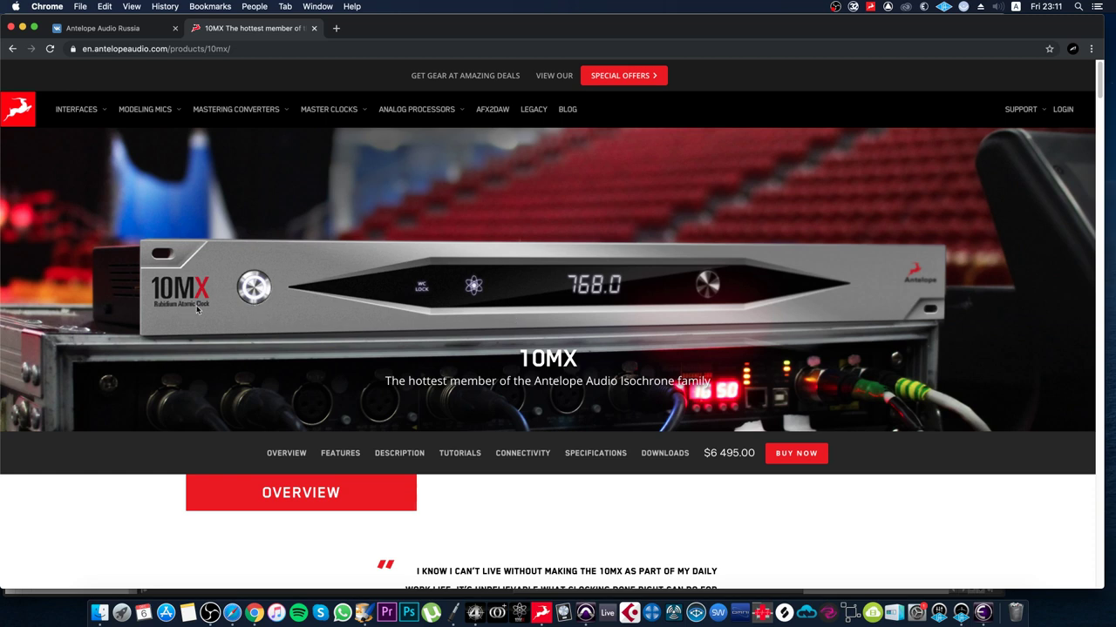
scroll(339, 349, down, 3)
scroll(347, 381, up, 3)
mouse_move(322, 107)
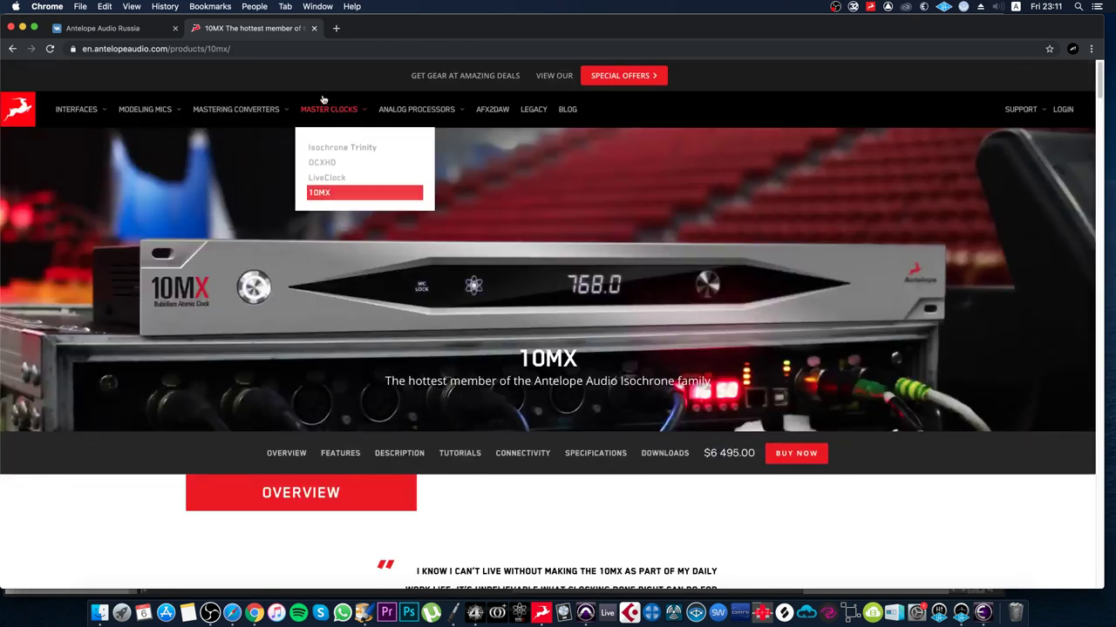
click(342, 165)
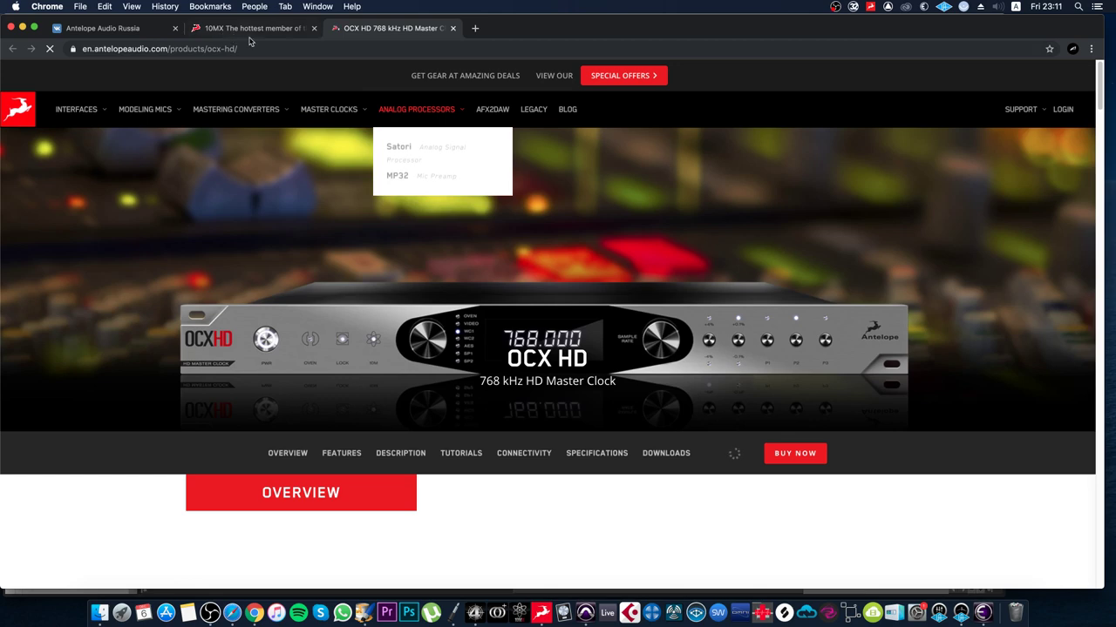
- Return to the 10MX product page and examine the rear panel connectors above the Connectivity section
key(ctrl+shift+Tab)
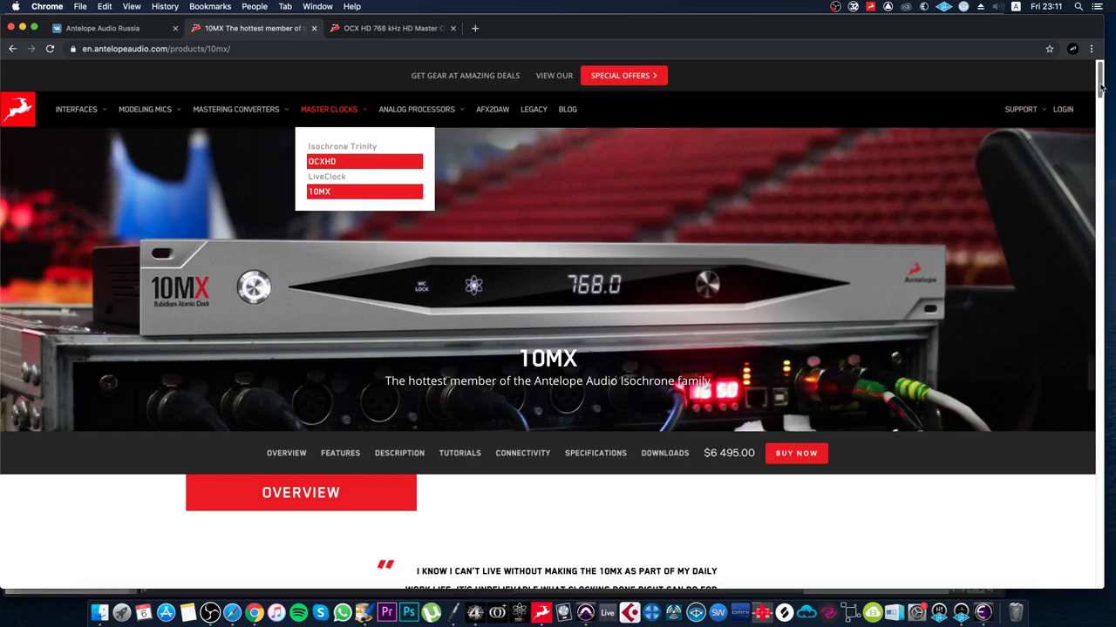
drag(1100, 87, 1051, 526)
scroll(694, 297, up, 15)
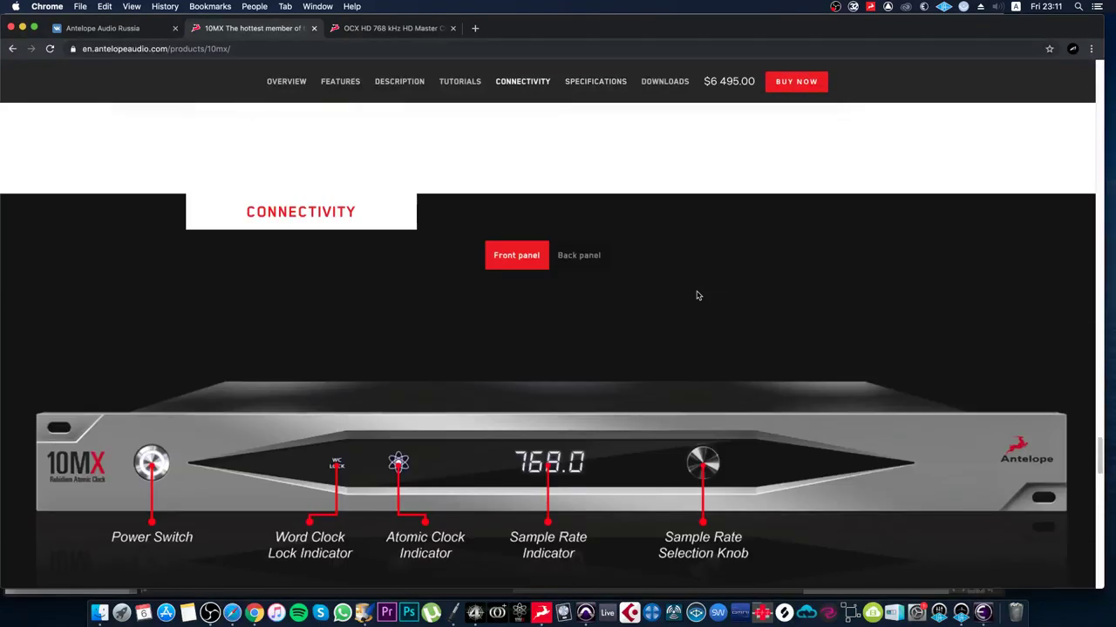
scroll(695, 332, down, 5)
scroll(694, 332, down, 4)
scroll(691, 366, up, 6)
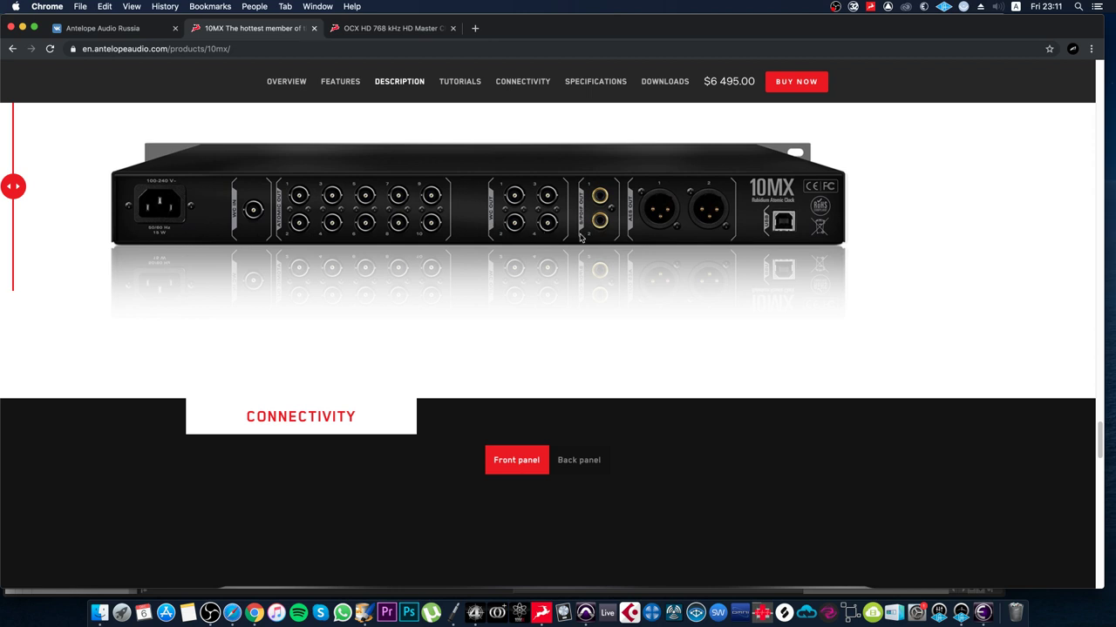
- Check the OCX HD product page for comparison and go back to the beginning of the 10MX page
click(390, 29)
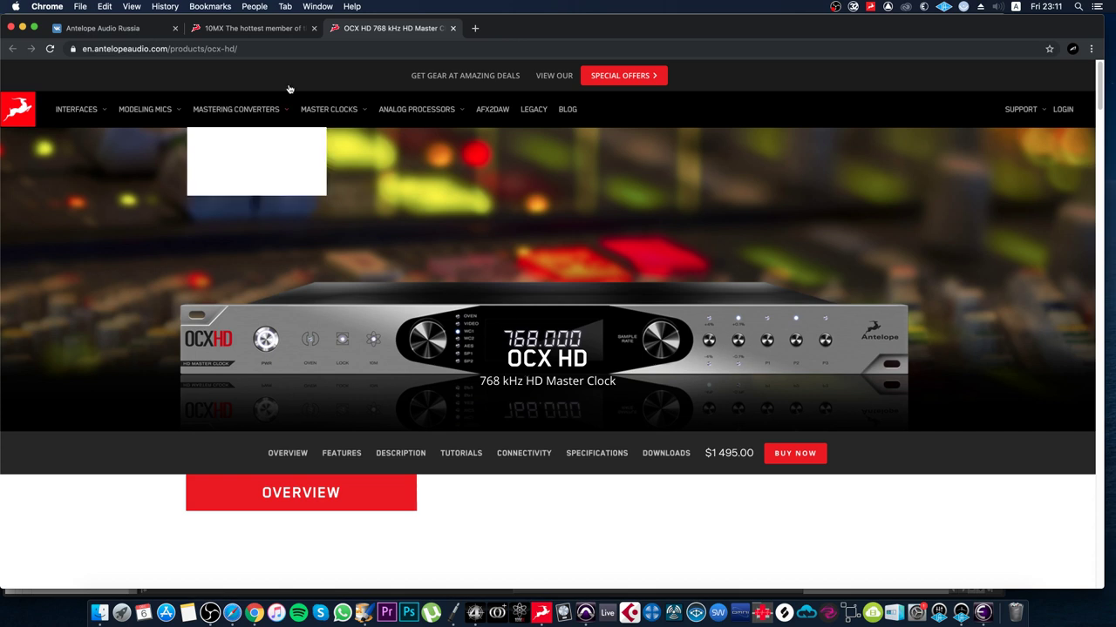
click(266, 29)
scroll(837, 331, up, 2)
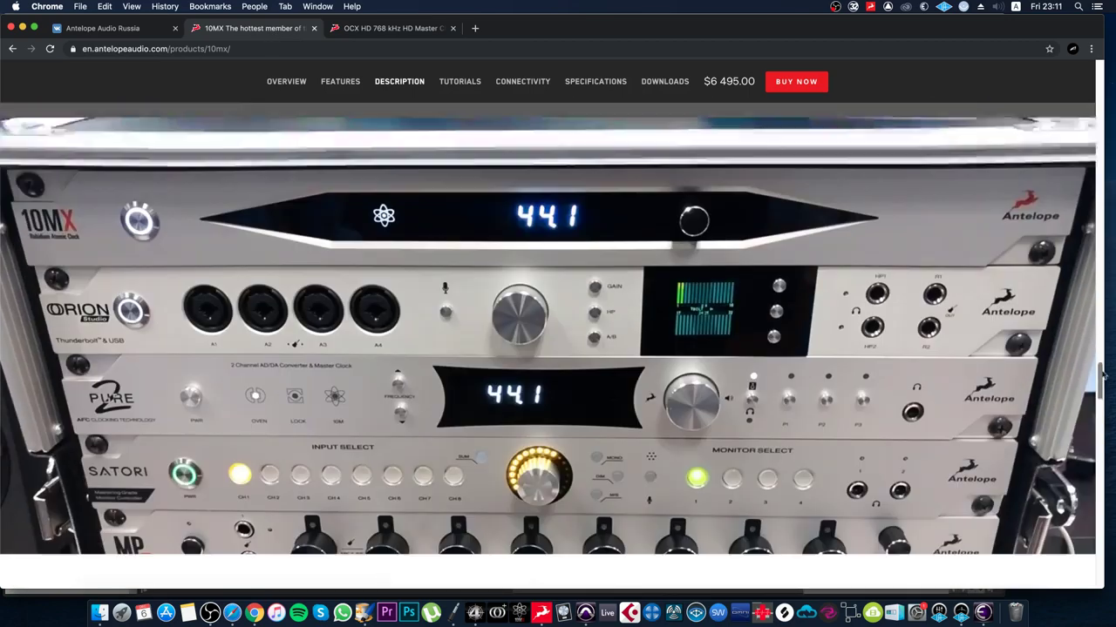
drag(1098, 383, 1091, 63)
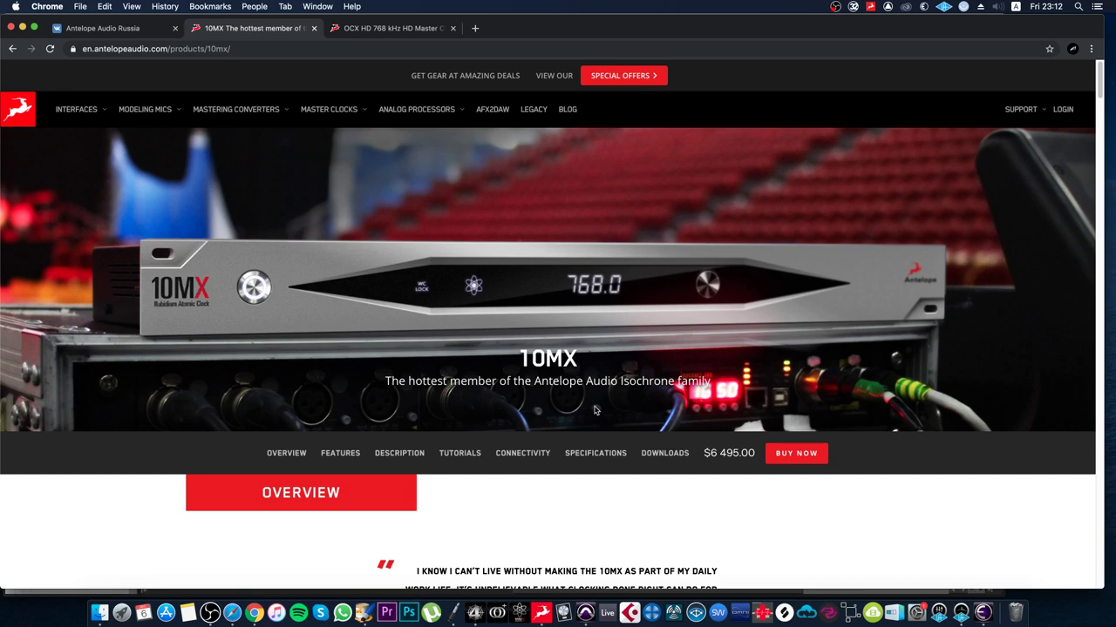
- Go to the 10MX Specifications section and examine the clock stability, frequency accuracy and aging entries
scroll(595, 410, down, 15)
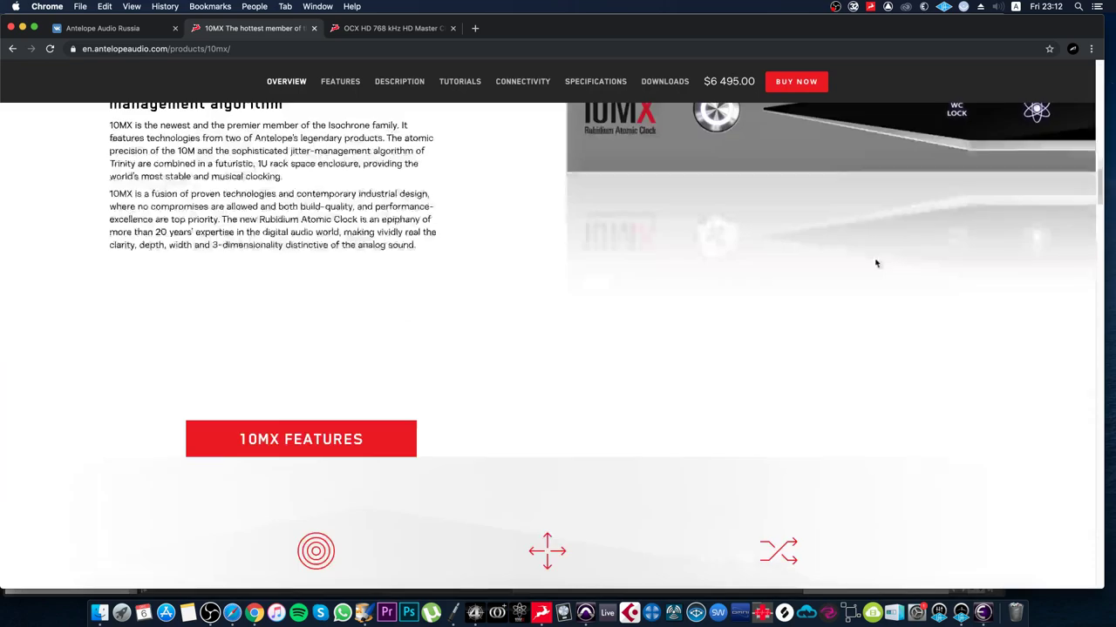
scroll(789, 331, down, 20)
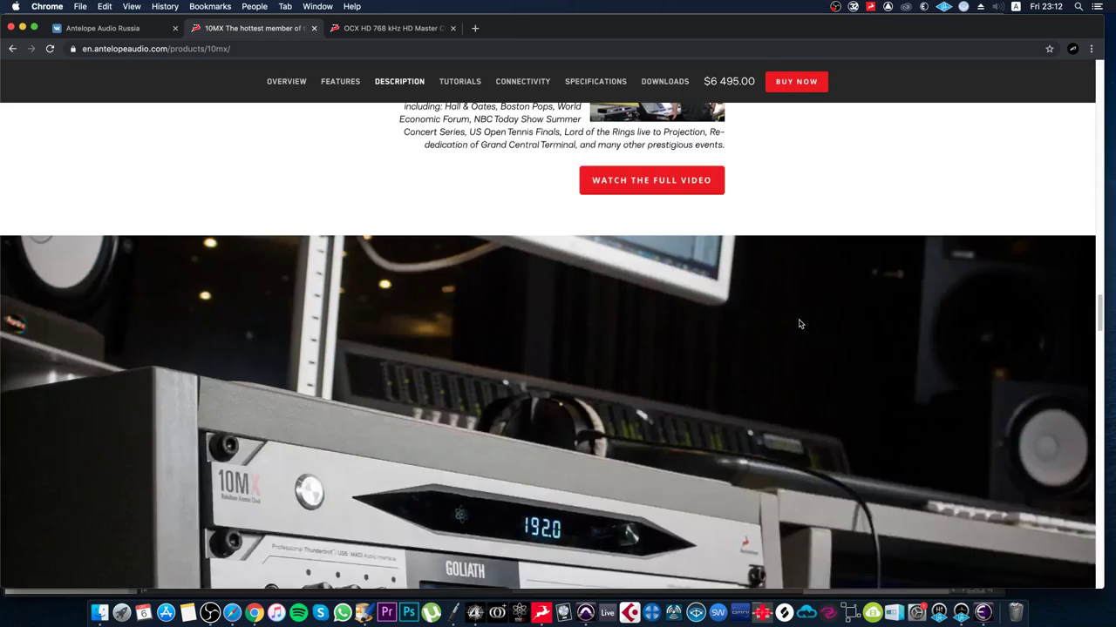
scroll(799, 324, down, 20)
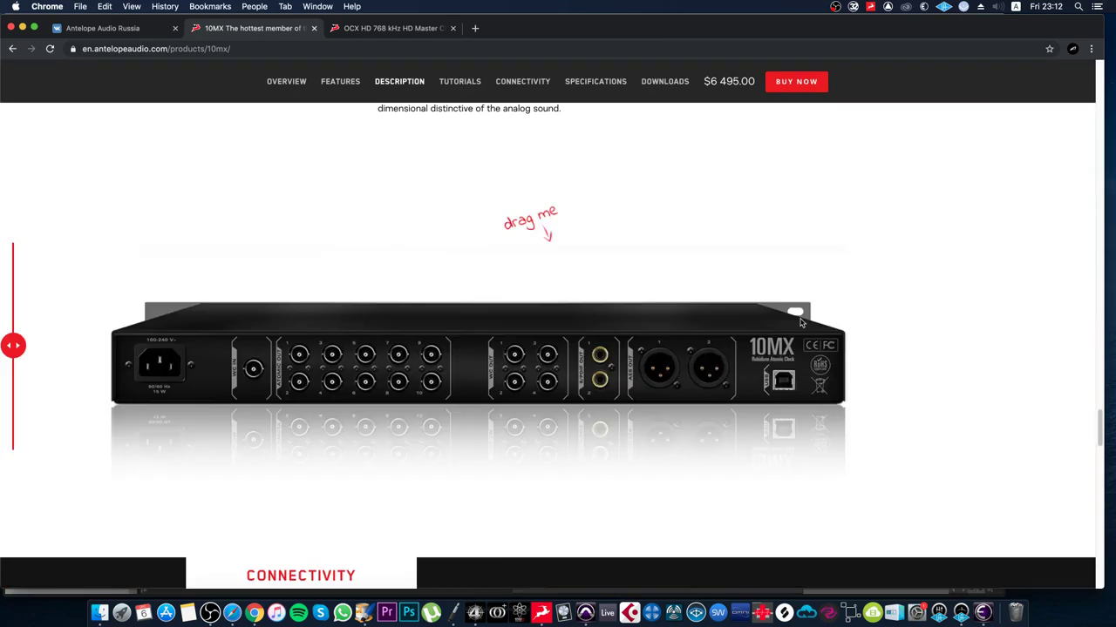
scroll(777, 314, down, 20)
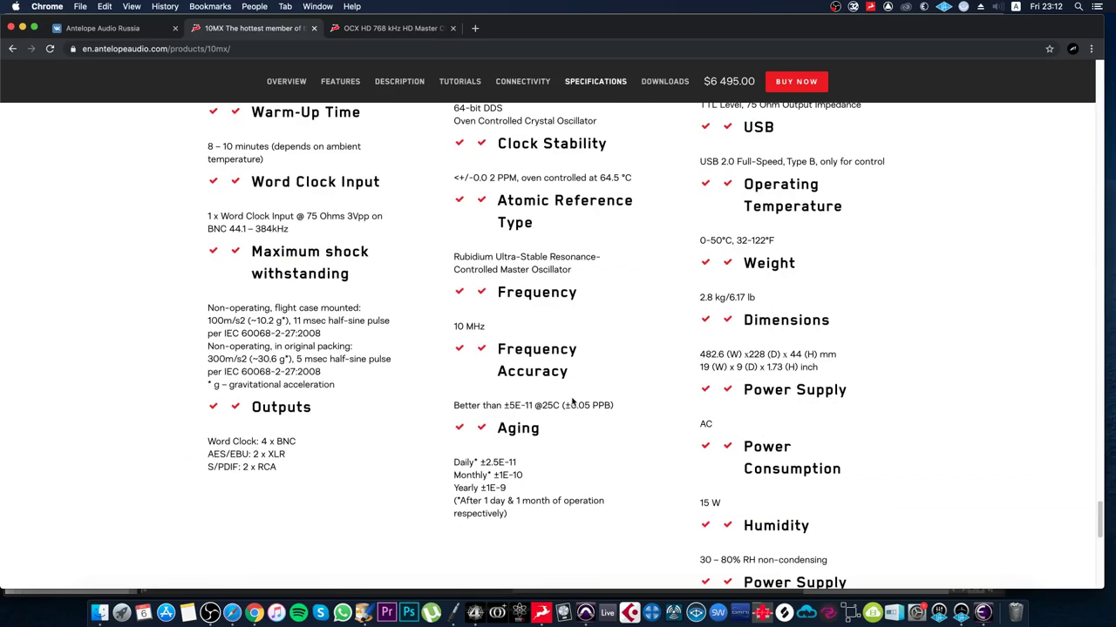
scroll(653, 489, up, 2)
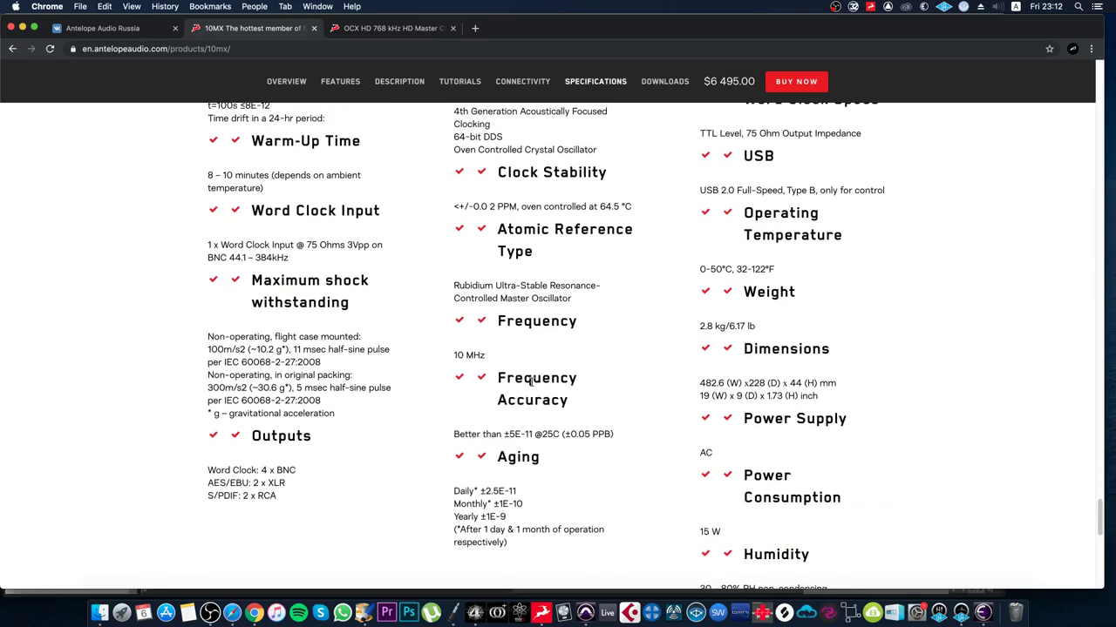
scroll(347, 460, up, 1)
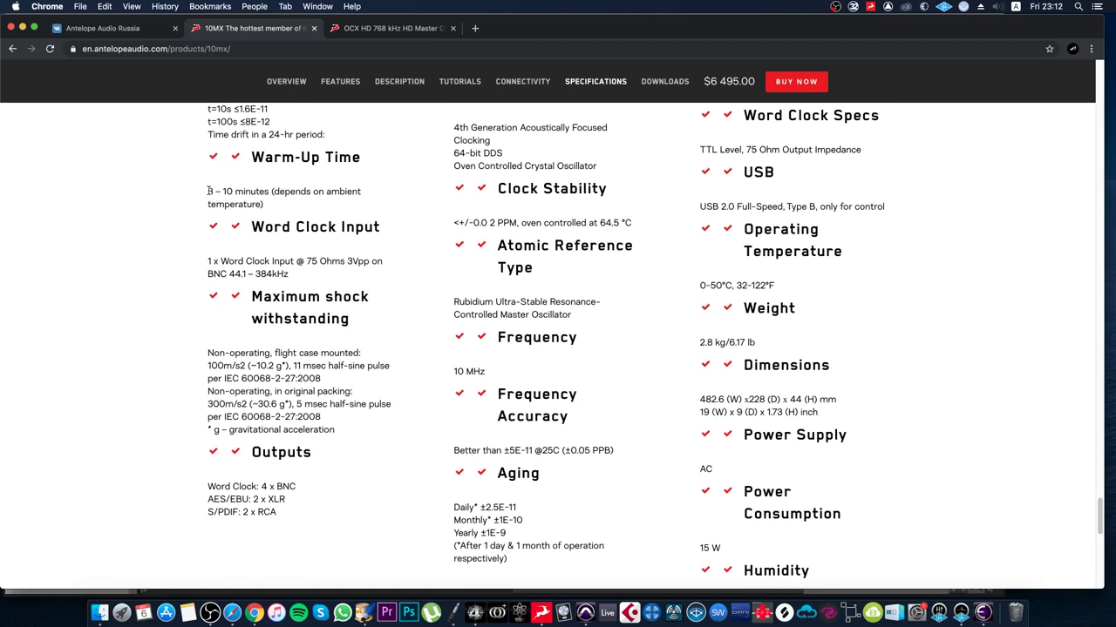
- Point out the Warm-Up Time value in the 10MX specifications
mouse_move(207, 191)
mouse_down()
mouse_move(272, 190)
mouse_move(207, 191)
mouse_up()
click(272, 191)
click(214, 191)
- Go back from the specifications to the 10MX page header and point out the product's price
scroll(616, 291, up, 15)
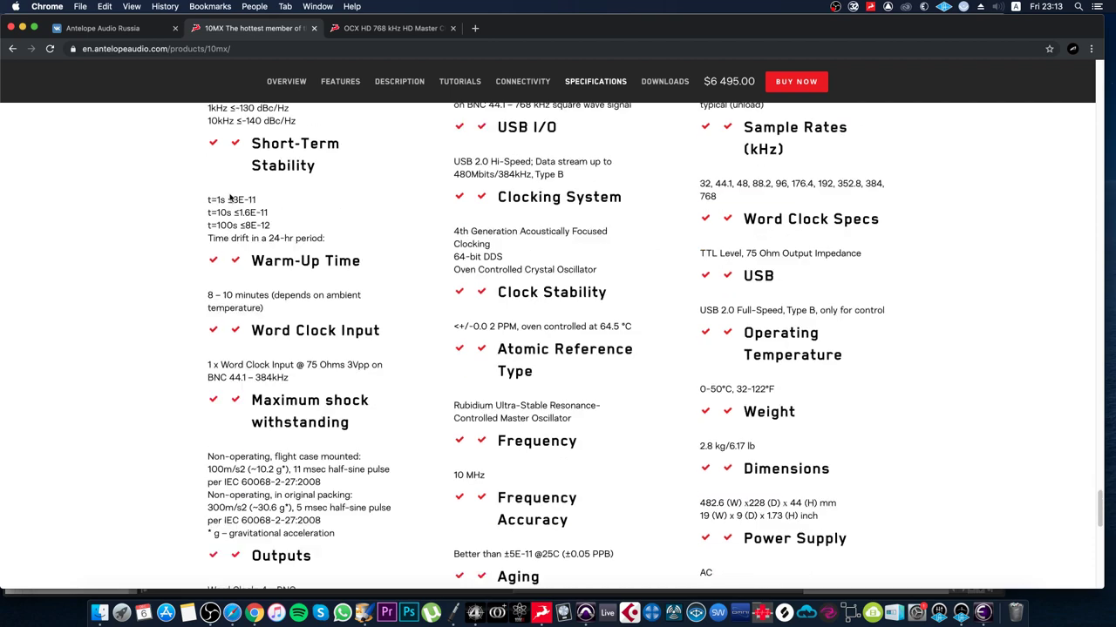
scroll(594, 337, up, 15)
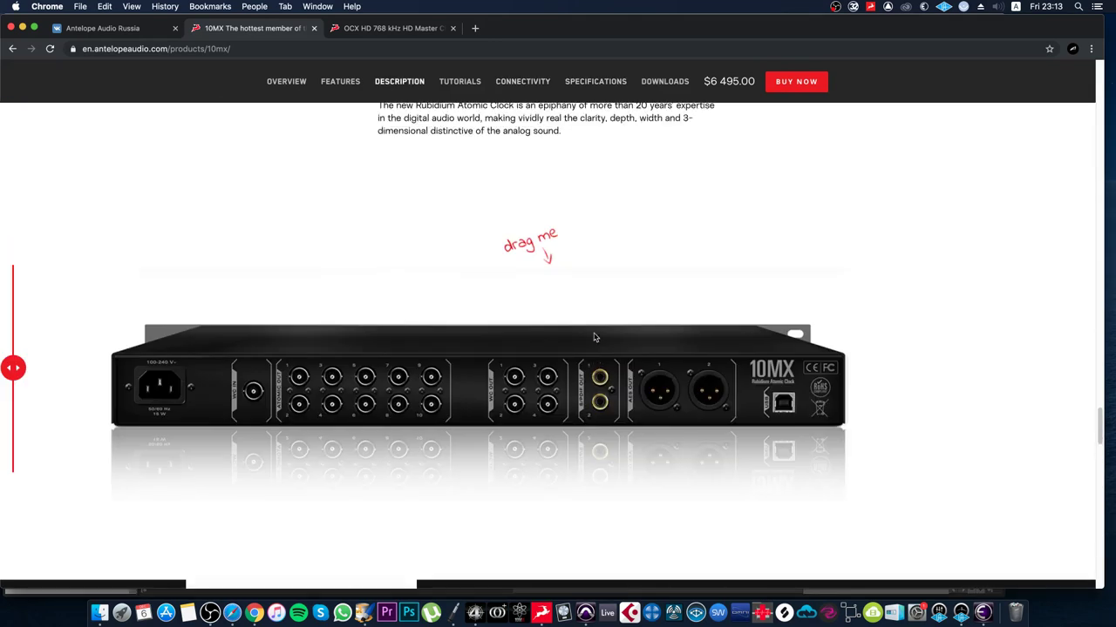
scroll(611, 310, up, 15)
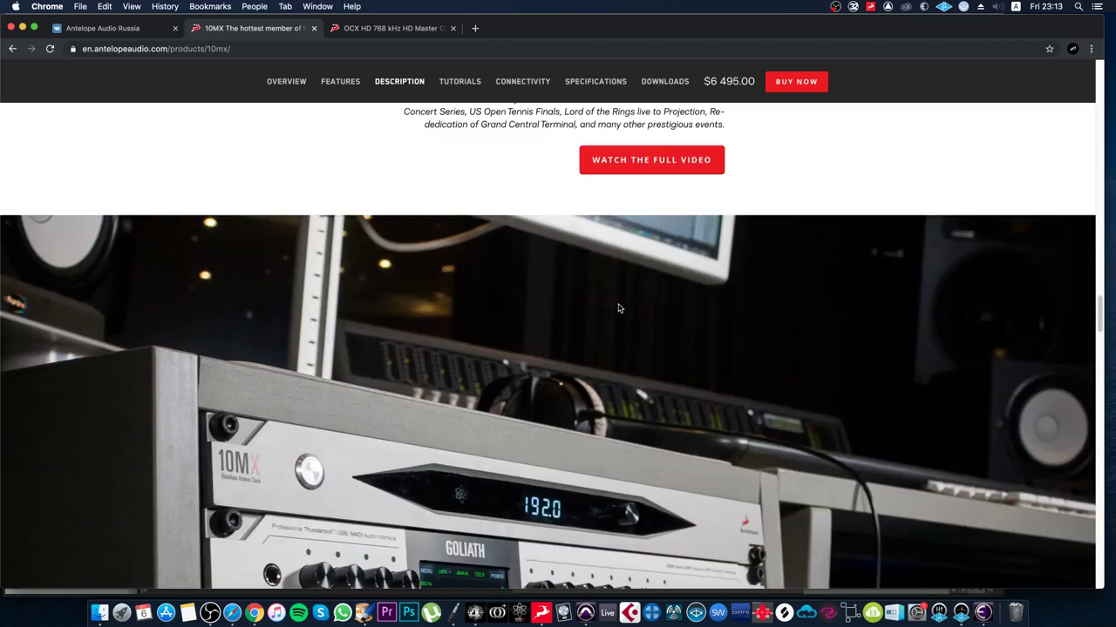
scroll(631, 315, up, 15)
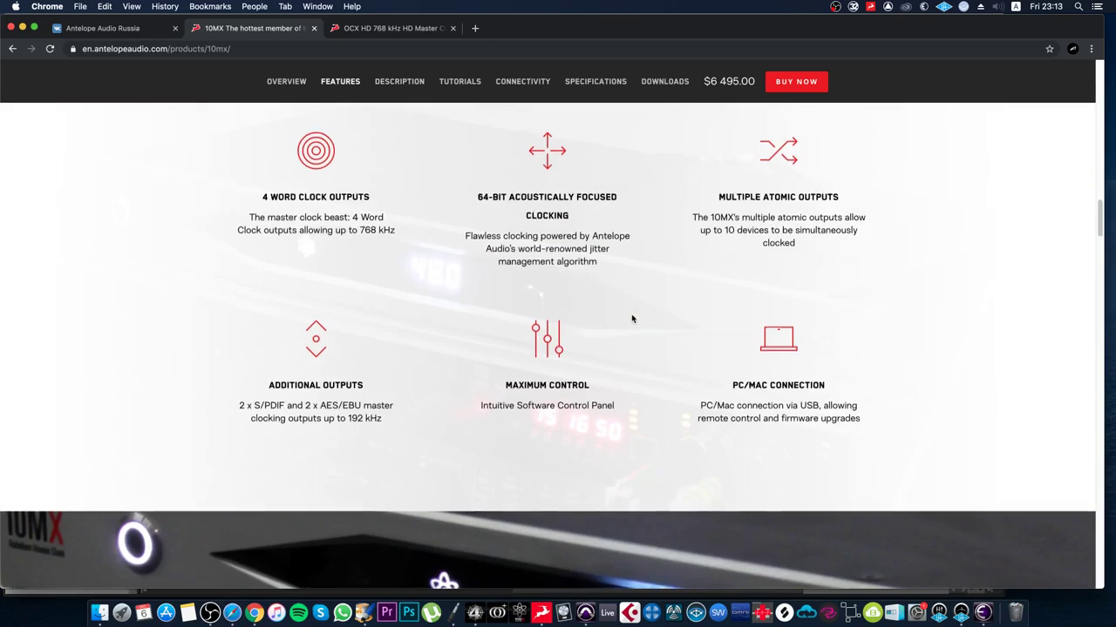
scroll(637, 312, up, 12)
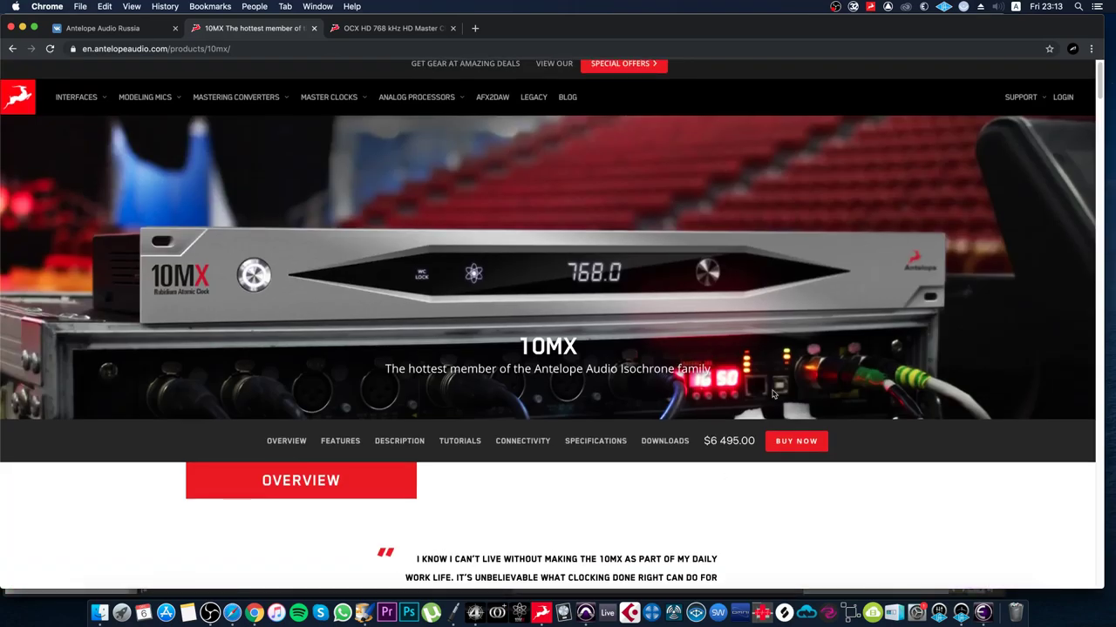
drag(756, 442, 730, 442)
click(711, 444)
click(733, 442)
- Look briefly at the Overview quote and highlight the 10MX title on the product banner
scroll(732, 442, down, 5)
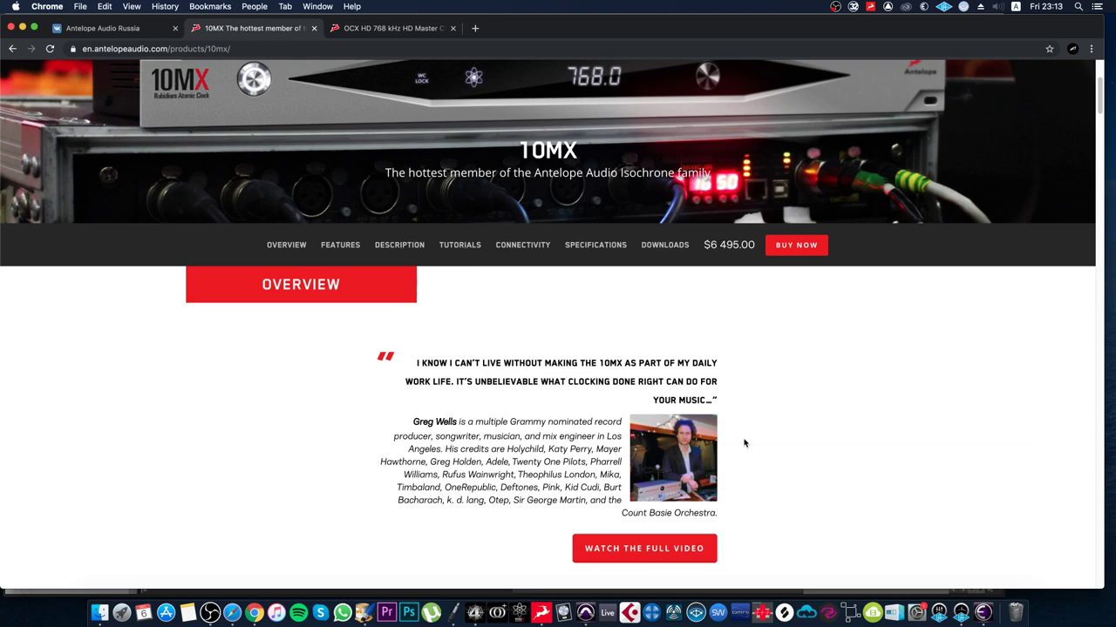
scroll(743, 443, up, 5)
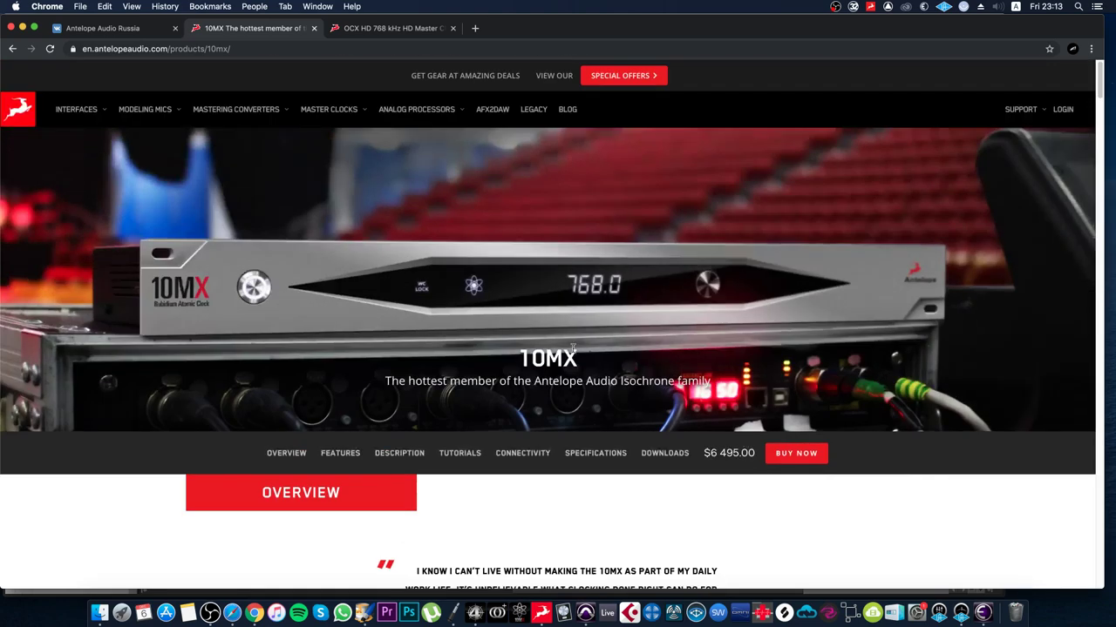
drag(520, 357, 574, 359)
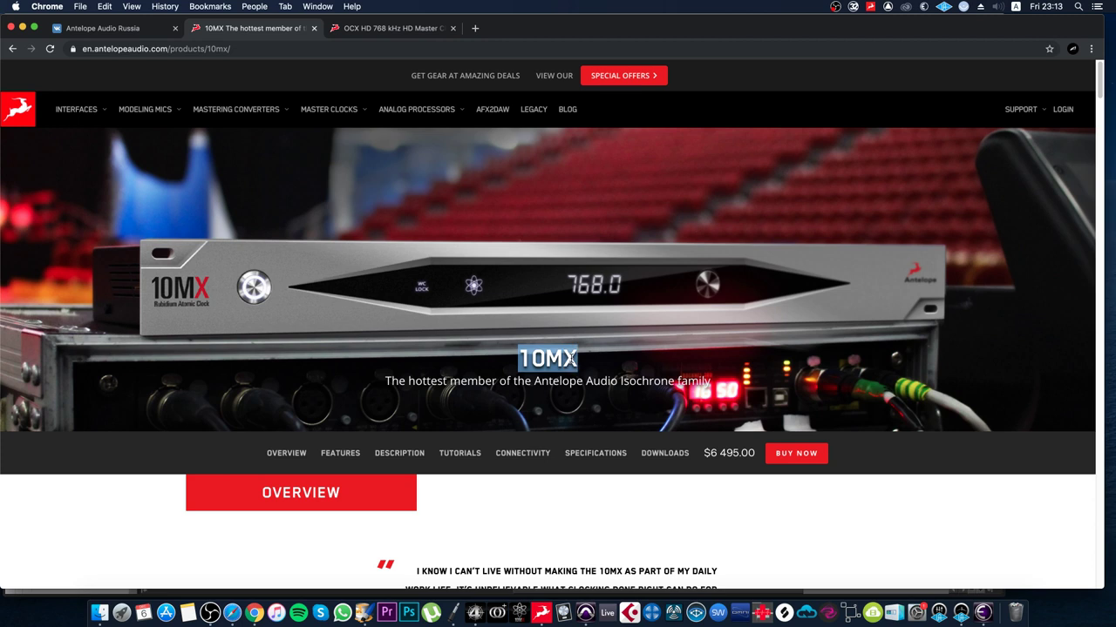
- Clear the title highlight and look through the 10MX Description section, including Advanced Control and the rack photo
click(702, 493)
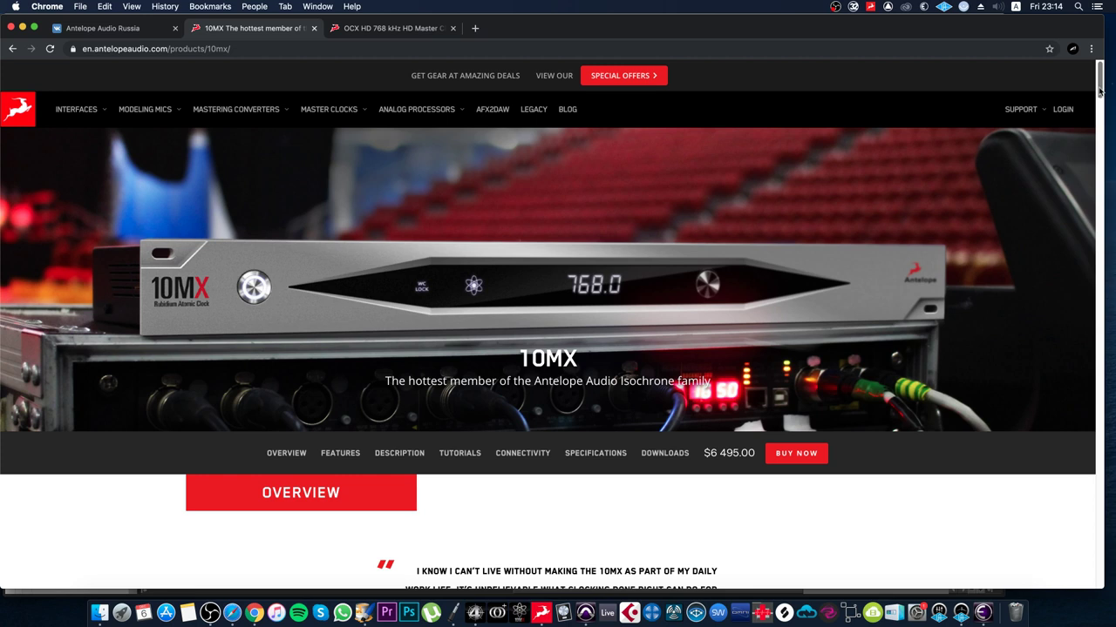
mouse_move(576, 357)
mouse_down()
mouse_move(520, 357)
mouse_move(573, 351)
mouse_up()
click(574, 351)
drag(1100, 85, 1047, 298)
scroll(1046, 298, down, 15)
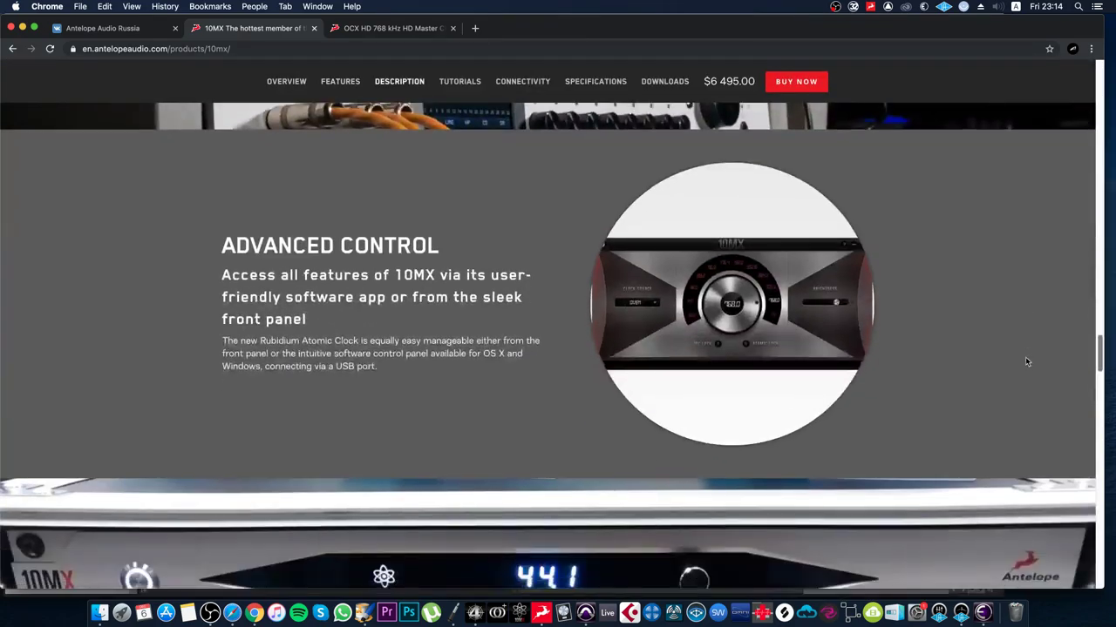
scroll(1009, 358, down, 5)
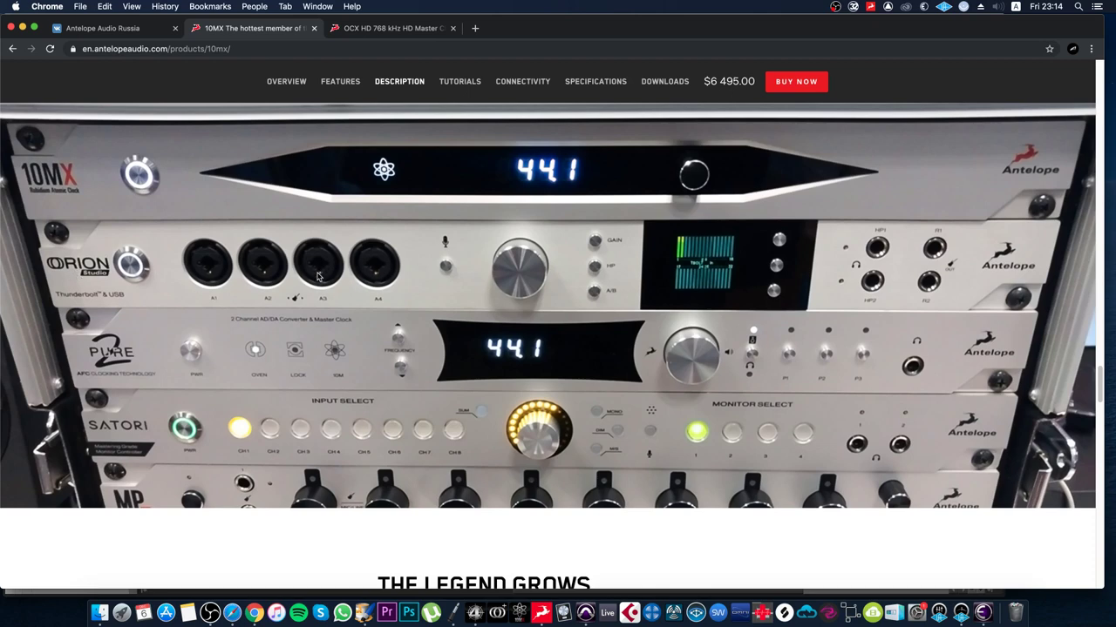
scroll(271, 374, down, 5)
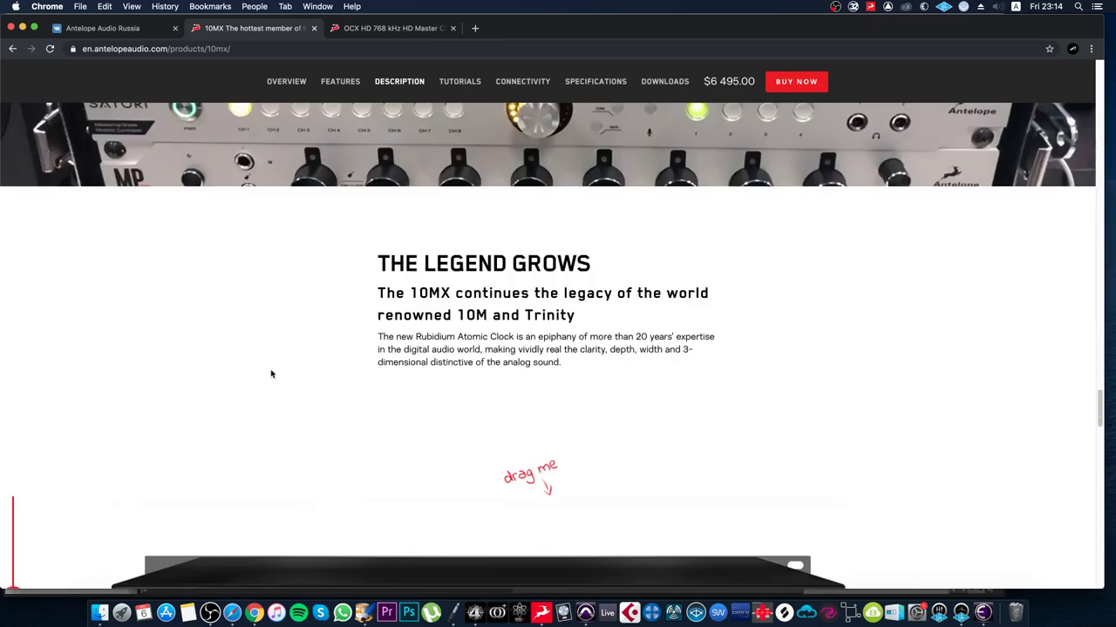
- Examine the 10MX front-panel connectivity diagram and the Specifications list, and return to the page header
scroll(271, 374, down, 15)
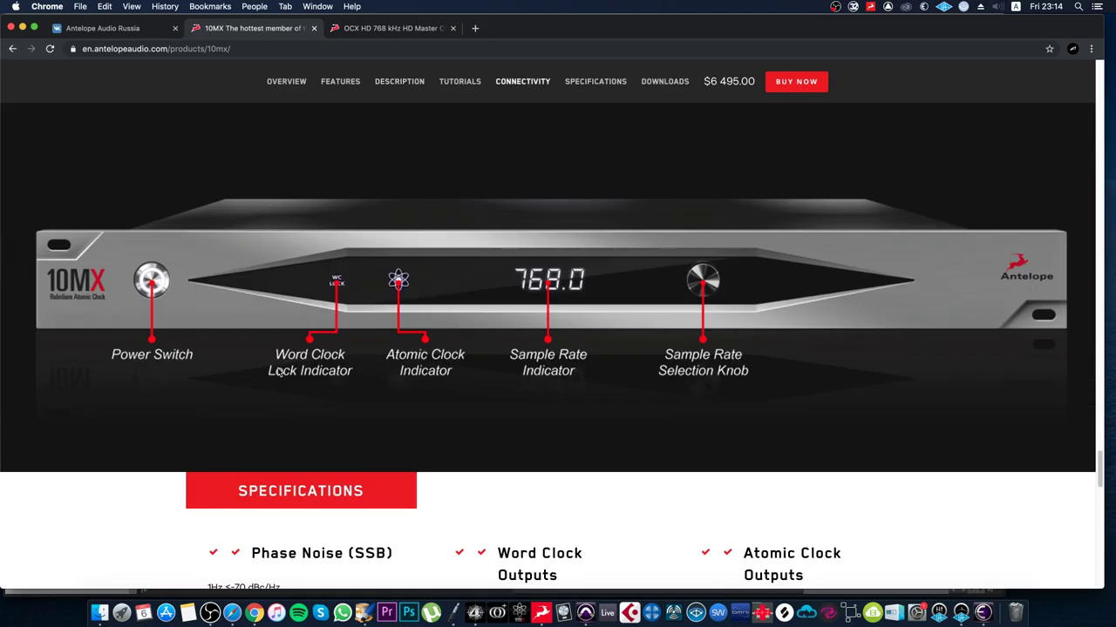
scroll(278, 370, down, 5)
scroll(461, 409, up, 5)
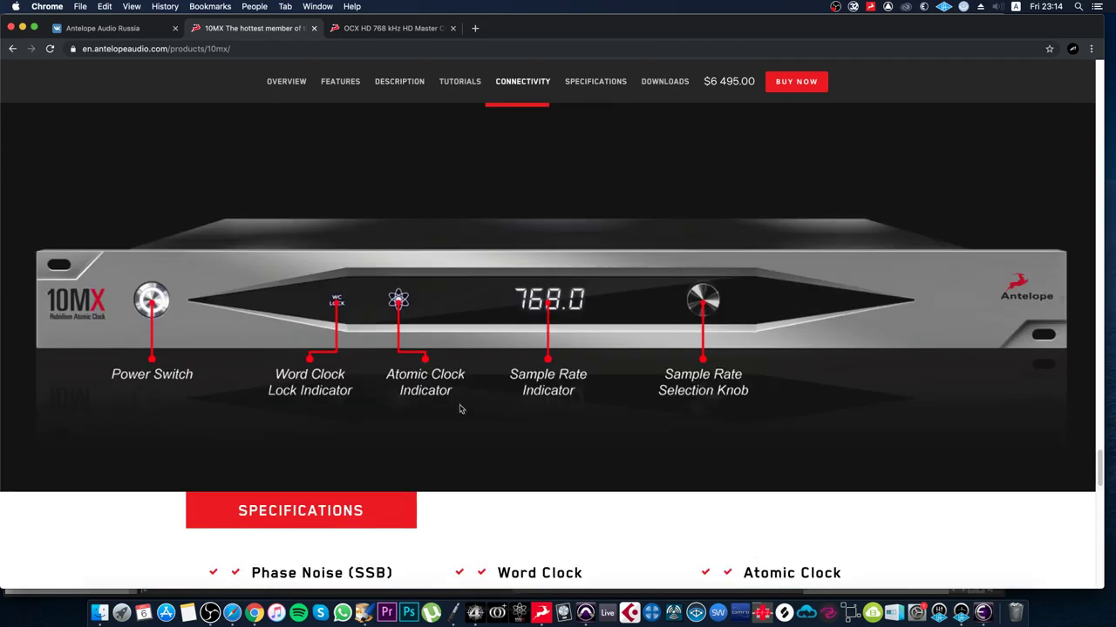
scroll(461, 409, down, 5)
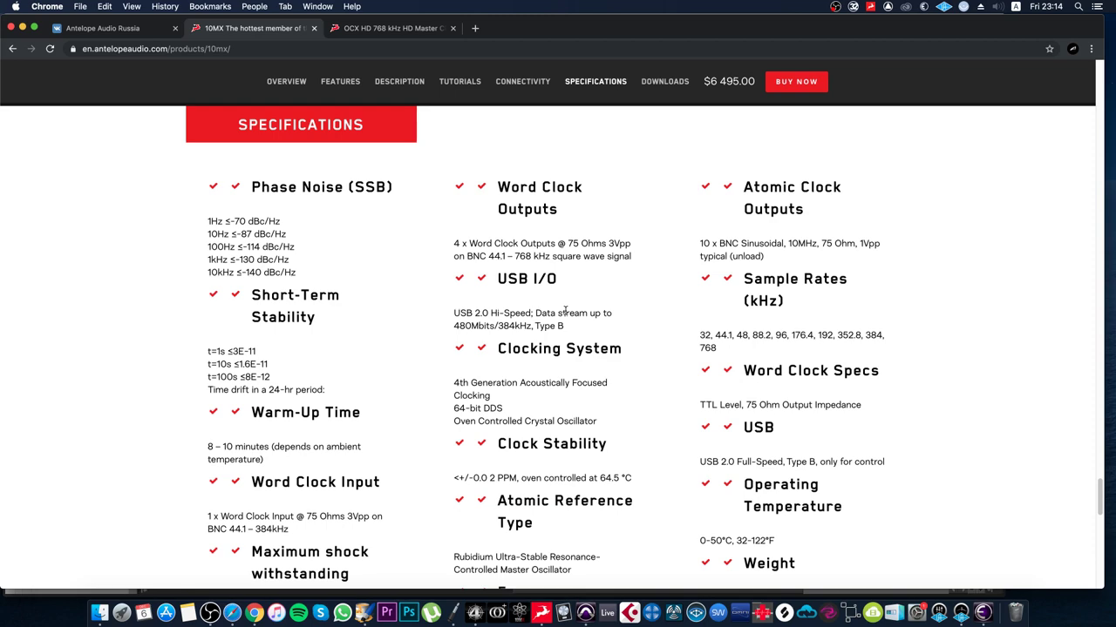
scroll(565, 310, up, 5)
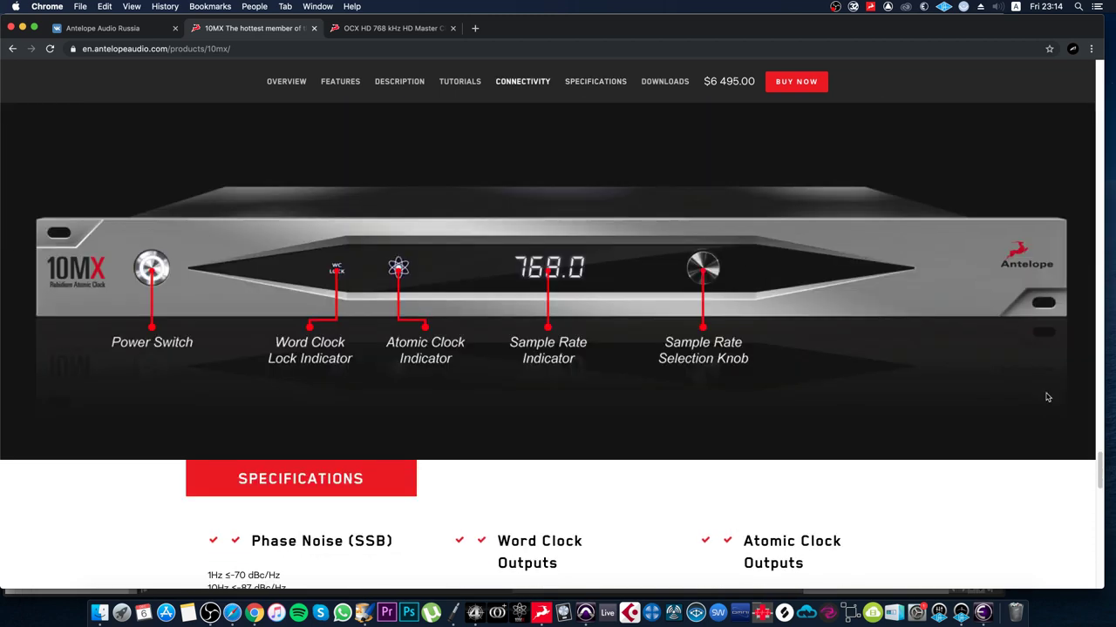
drag(1100, 469, 1079, 66)
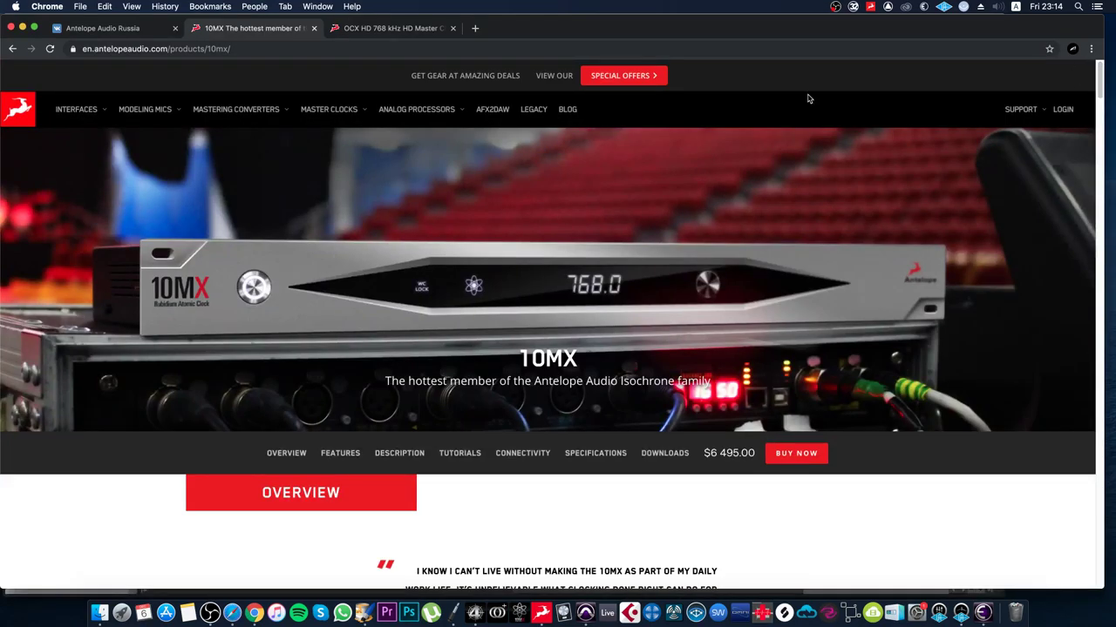
- Switch to the 10MX control panel app and check the available Clock Source options
mouse_move(92, 129)
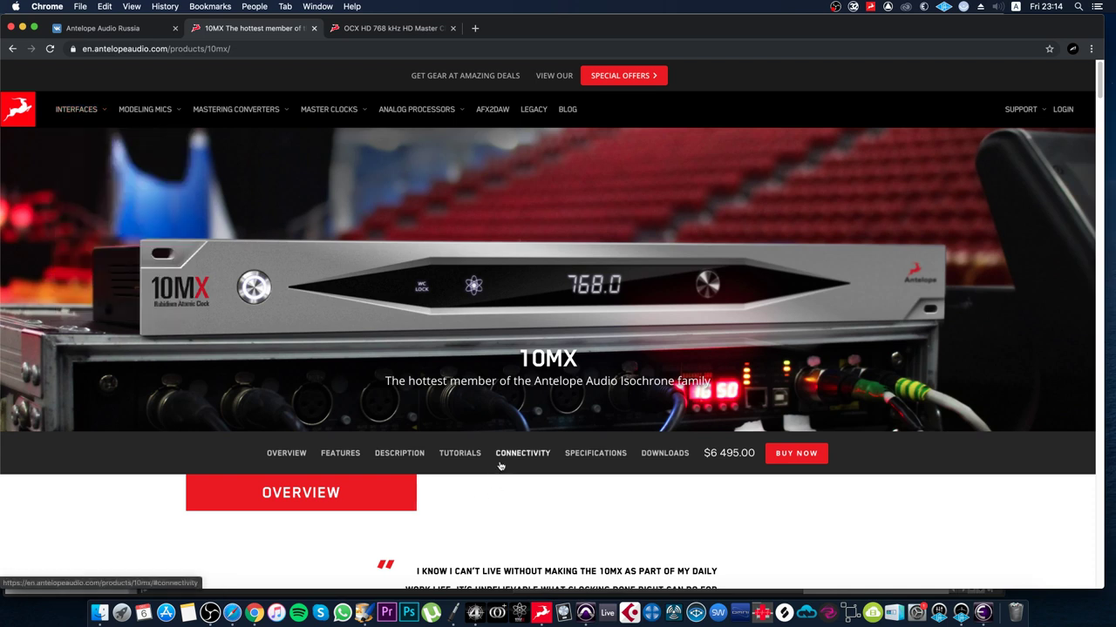
click(512, 610)
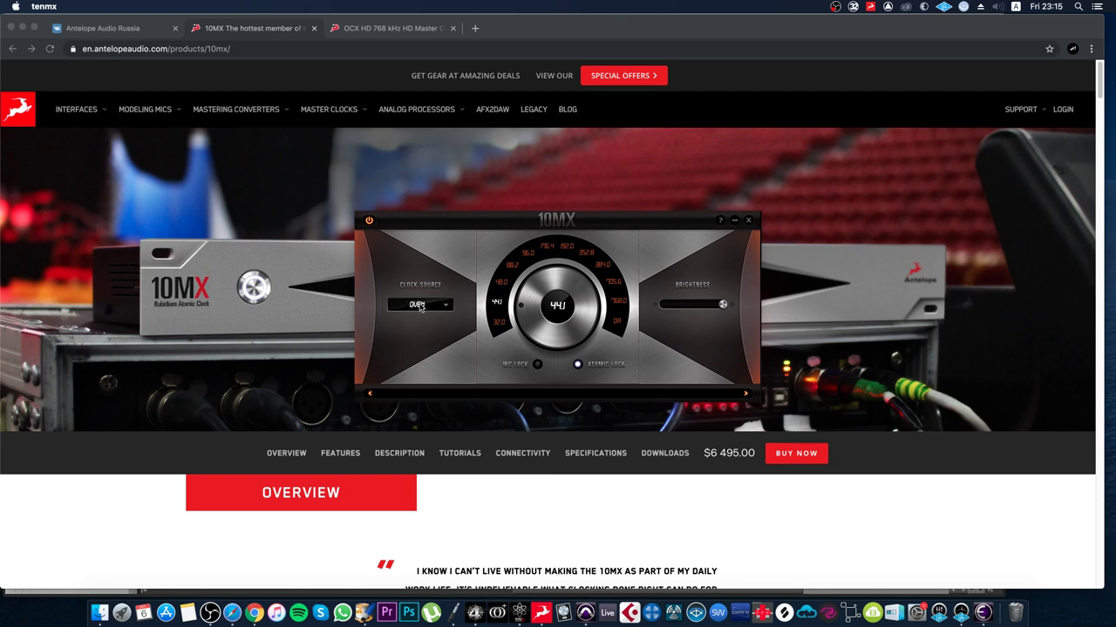
click(424, 307)
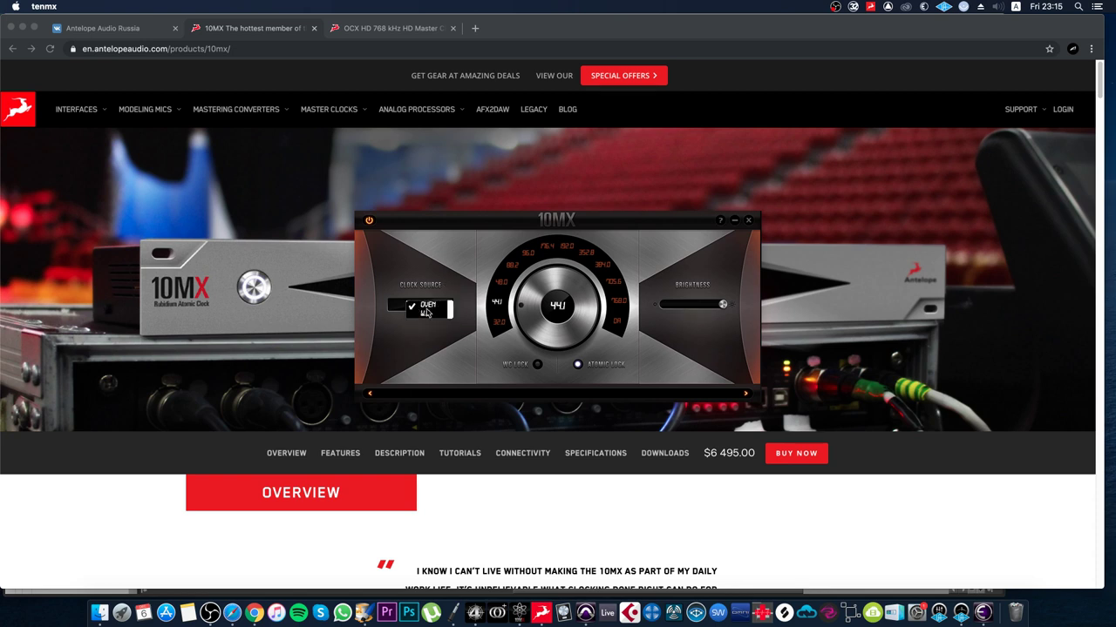
click(466, 275)
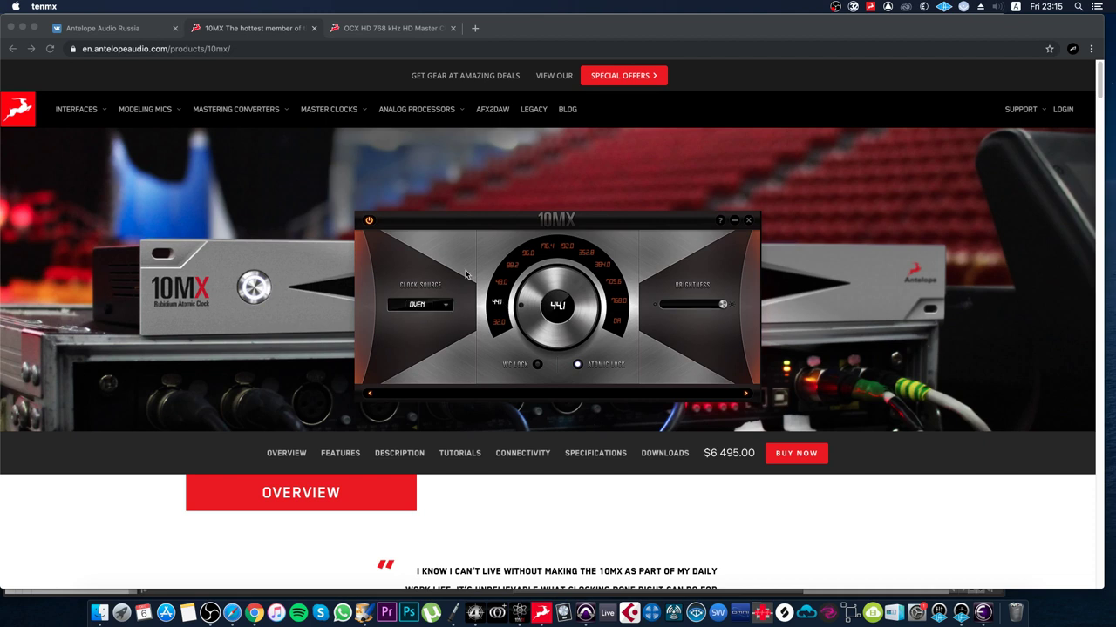
- Switch the 10MX clock source to W.C., set it back to Oven, and close the control panel
click(442, 307)
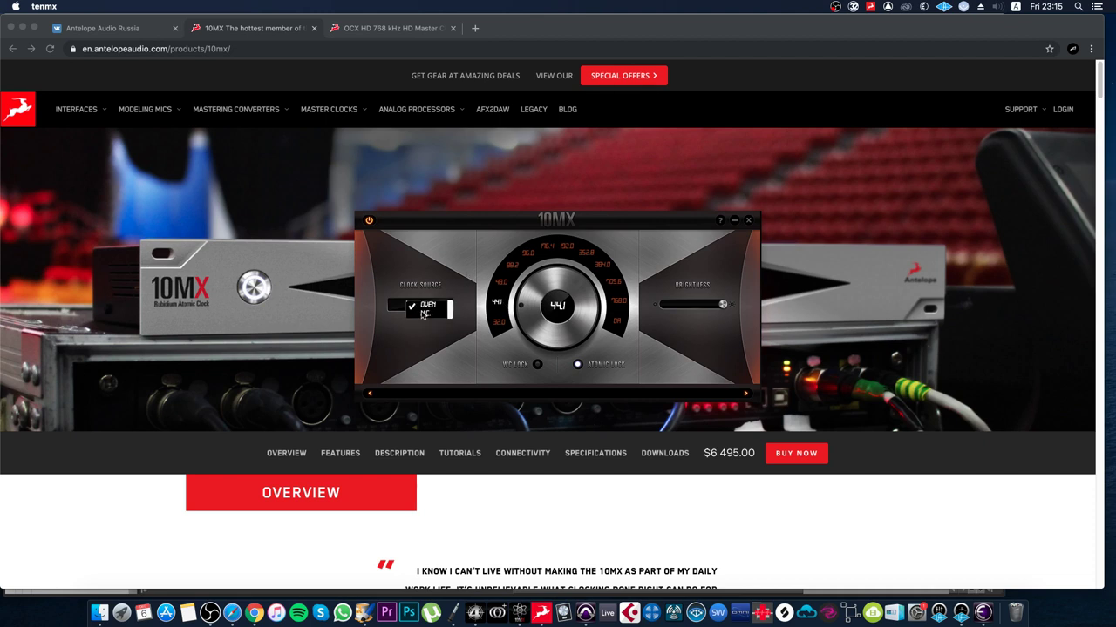
click(429, 315)
click(443, 307)
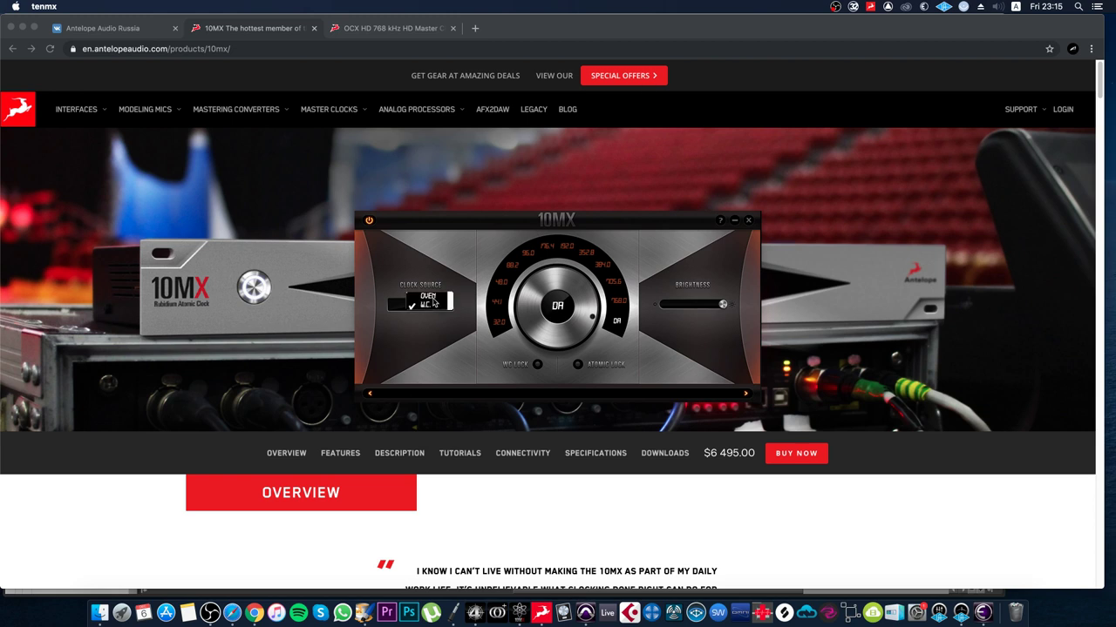
click(434, 301)
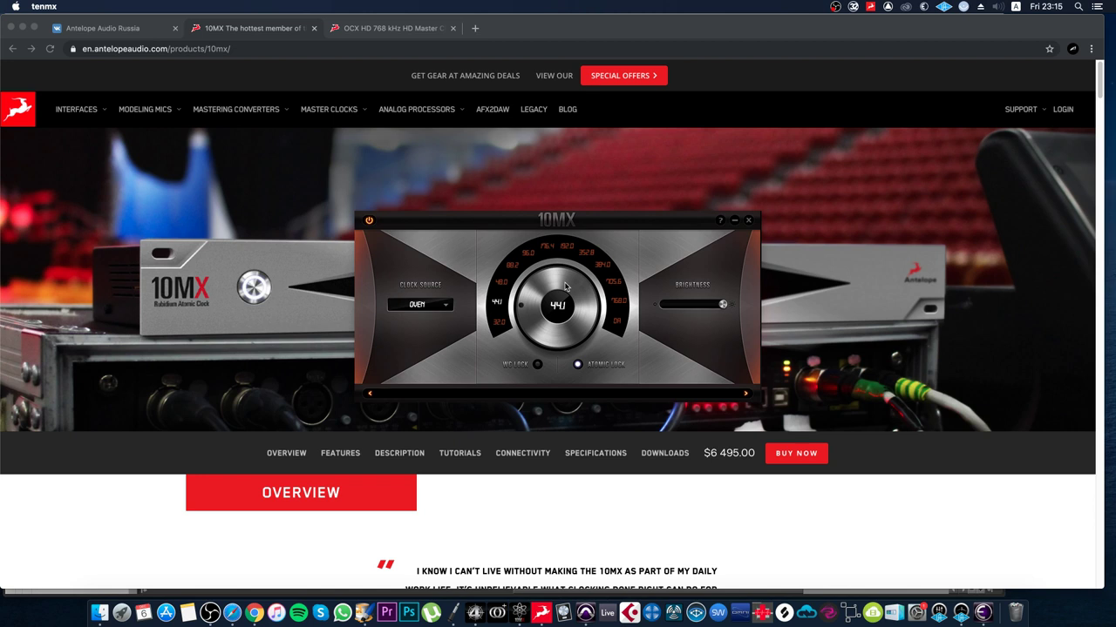
click(748, 220)
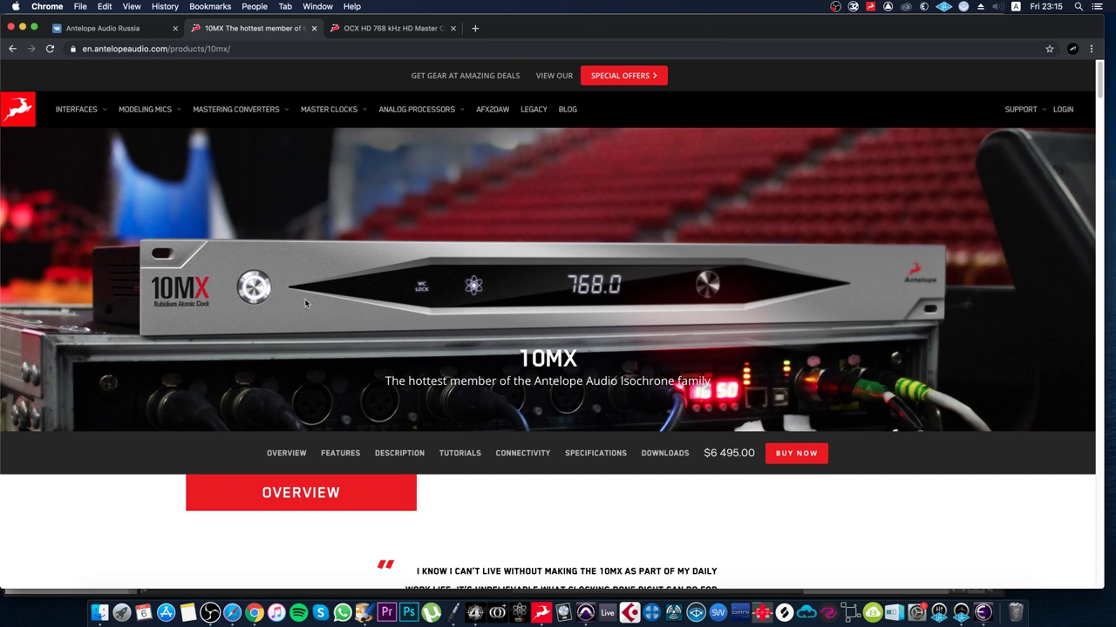
- Point out the price on the 10MX page and the price on the OCX HD page for comparison
drag(705, 452, 742, 456)
click(742, 459)
click(399, 29)
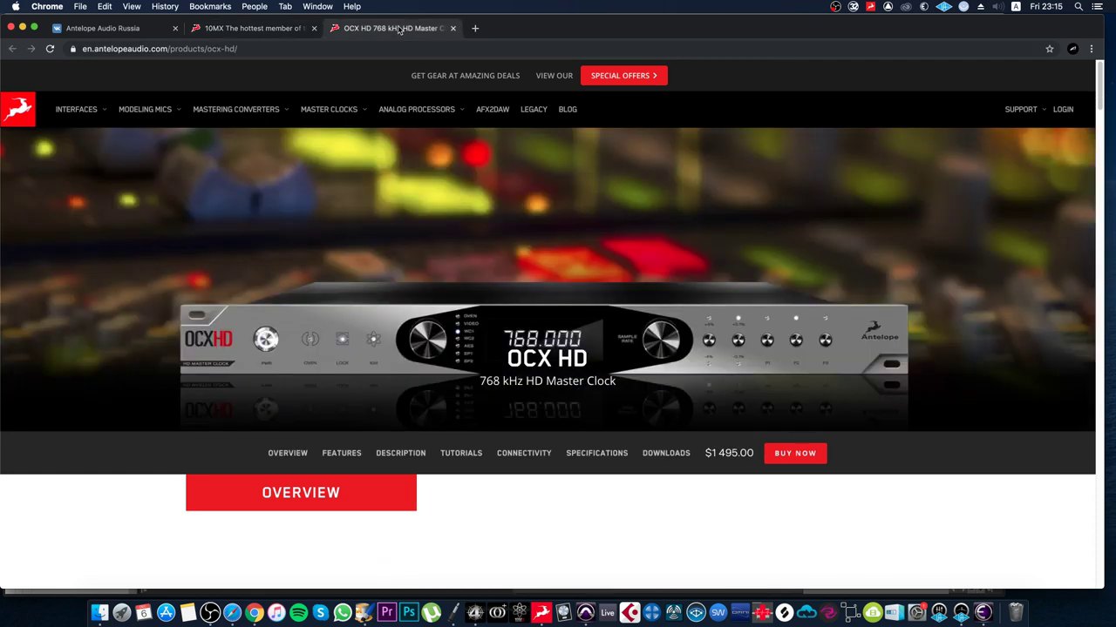
drag(705, 459, 742, 454)
click(736, 463)
drag(740, 452, 706, 453)
click(705, 454)
- Find the sliding product view in the OCX HD Description and reveal the full rear panel and the full front panel
scroll(710, 453, down, 20)
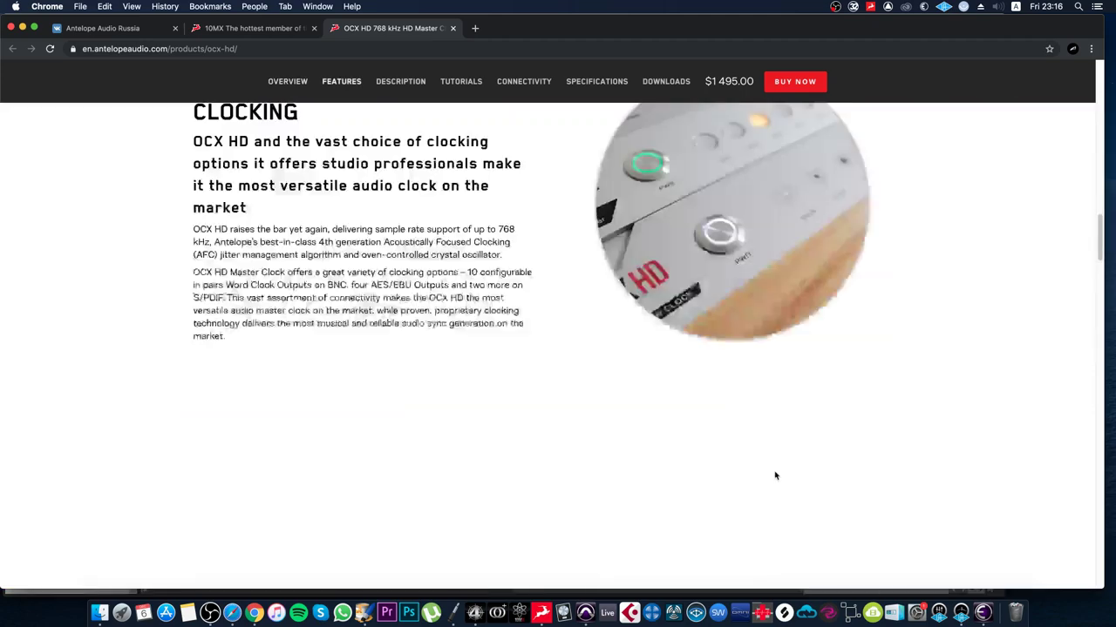
scroll(779, 460, down, 10)
scroll(779, 460, up, 5)
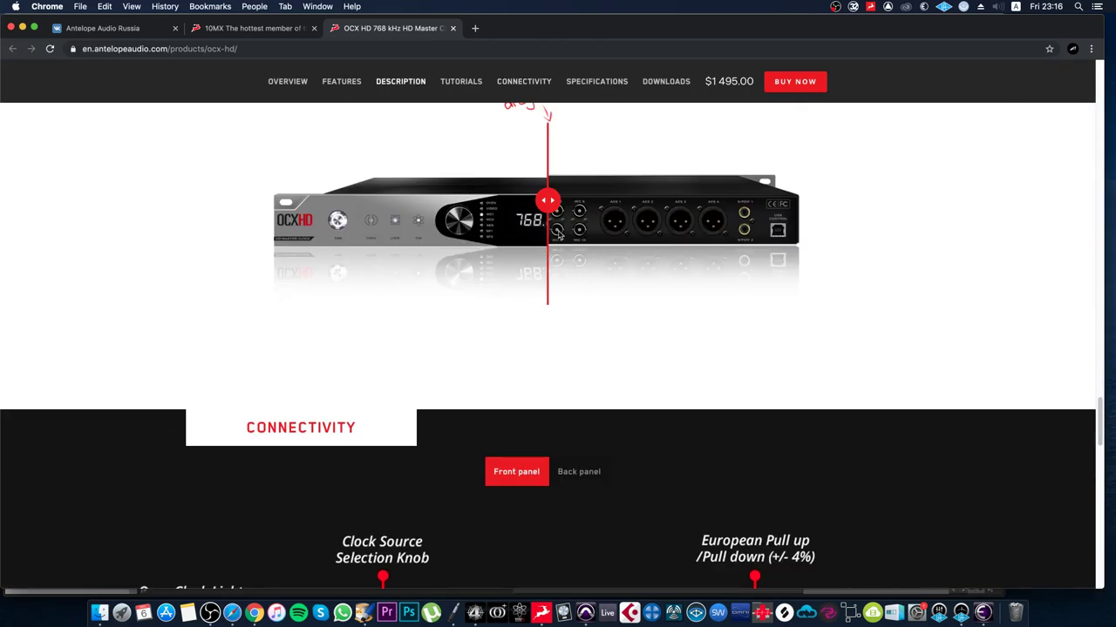
drag(554, 204, 250, 202)
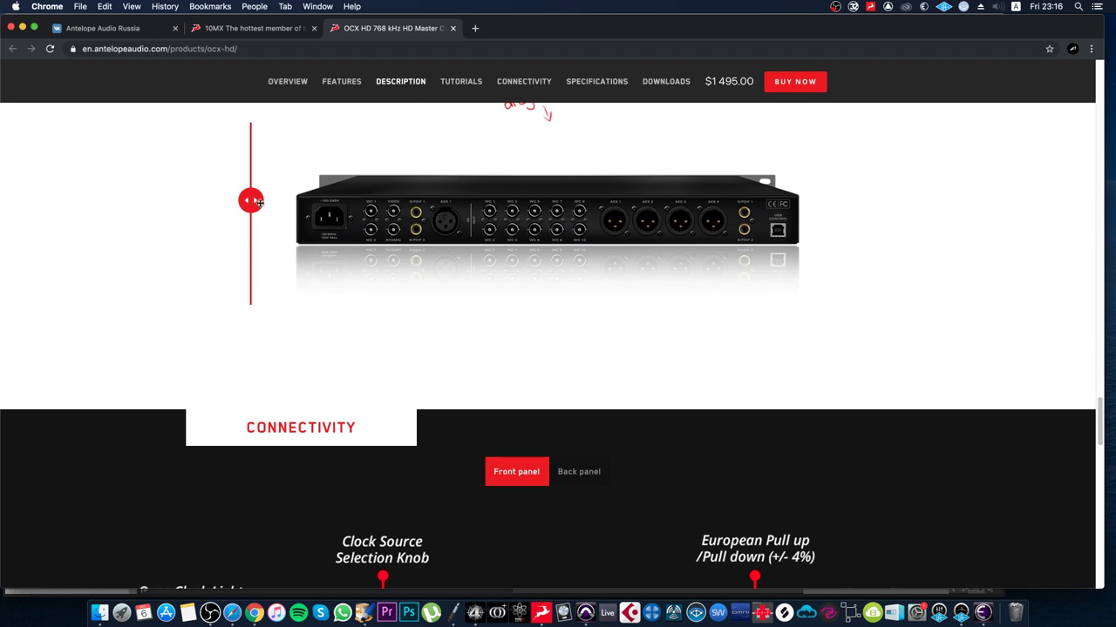
drag(251, 201, 889, 281)
- Return to the OCX HD page header and look briefly at the 10MX TEST session in Pro Tools
scroll(907, 366, up, 5)
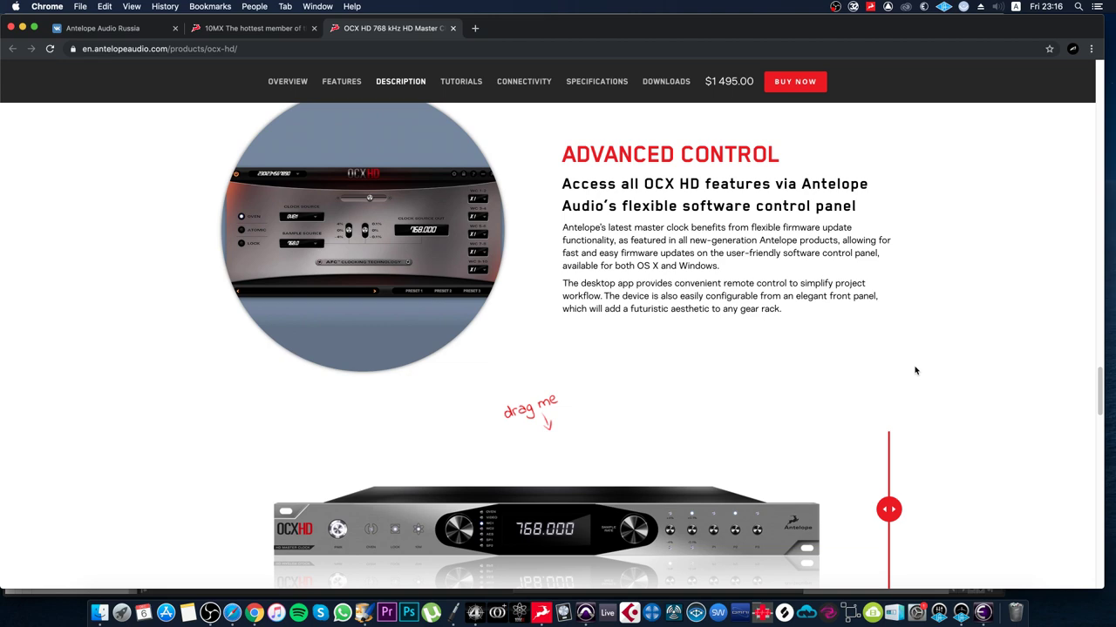
scroll(915, 371, up, 4)
scroll(919, 370, up, 8)
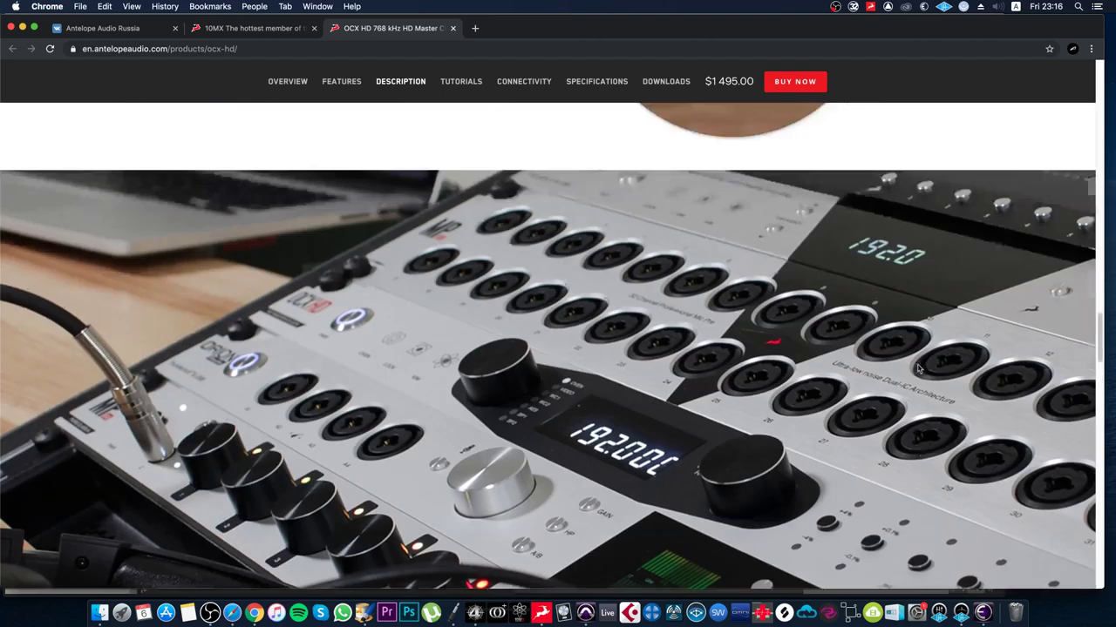
scroll(925, 368, up, 15)
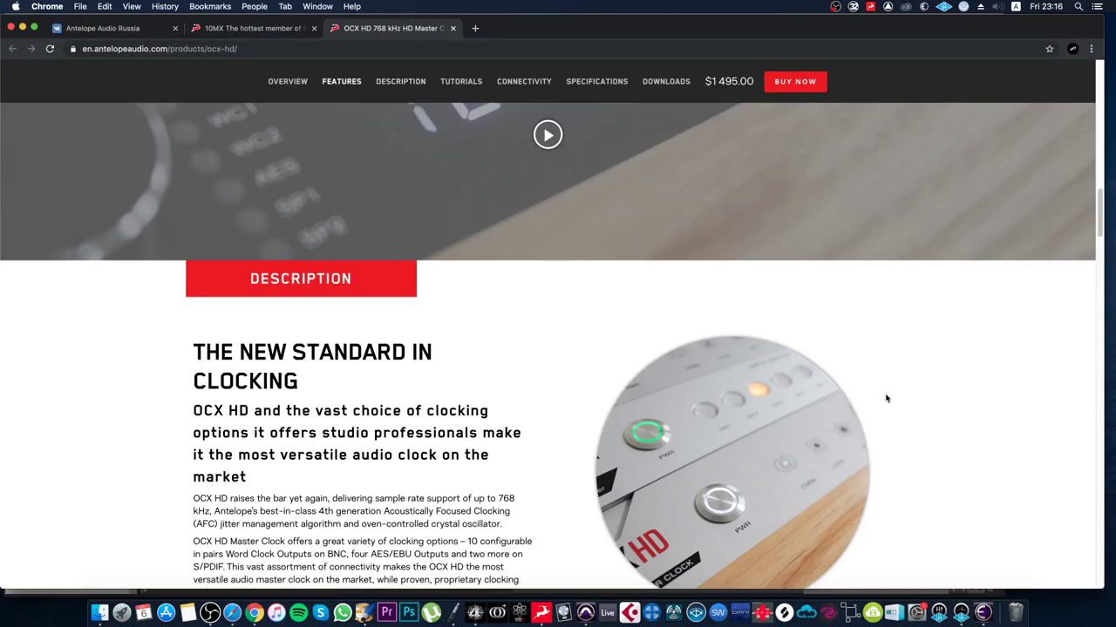
scroll(889, 401, up, 12)
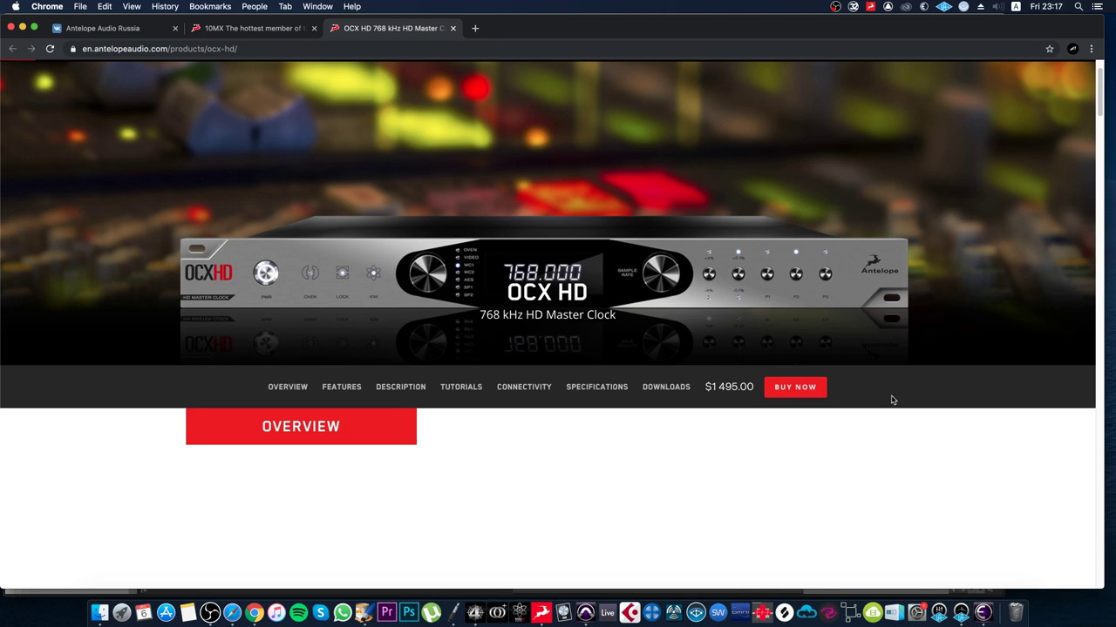
click(585, 600)
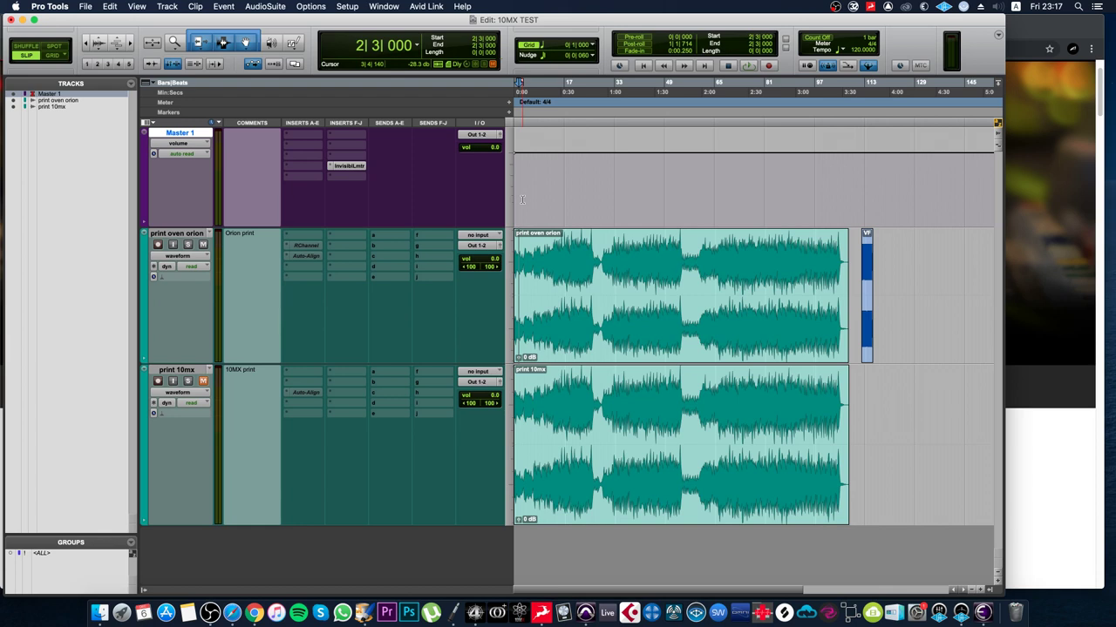
click(1045, 34)
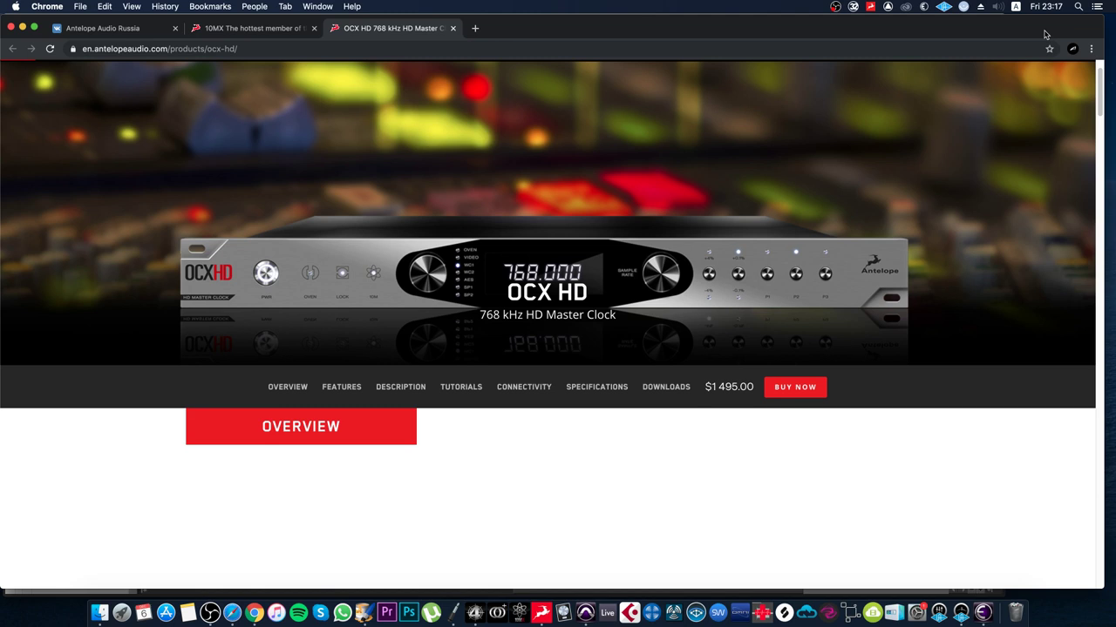
- Open the Isochrone Trinity product page from the master clocks listed on the 10MX page
click(237, 28)
mouse_move(416, 132)
mouse_move(328, 109)
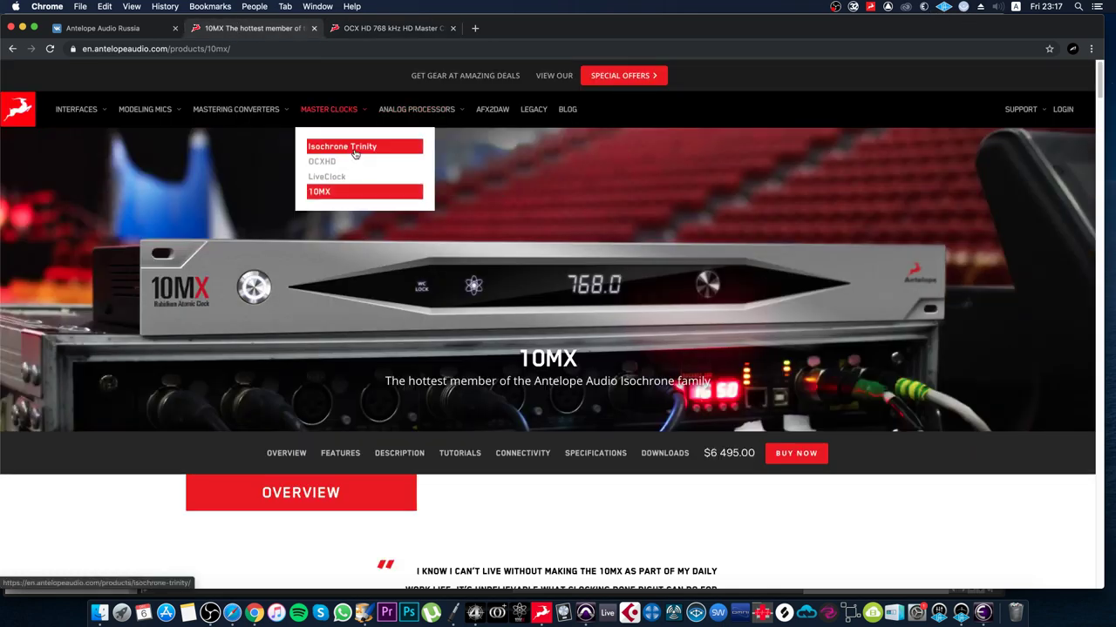
click(355, 152)
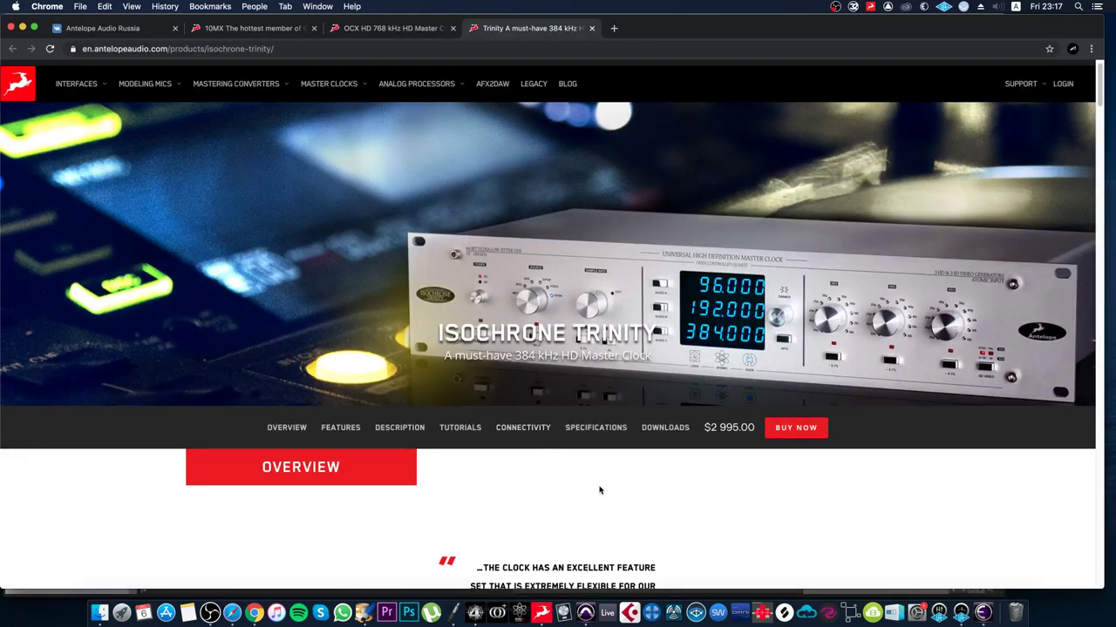
- Look at the top of the Isochrone Trinity page and point out the product's price
scroll(613, 510, down, 2)
scroll(613, 510, down, 3)
scroll(662, 366, up, 2)
drag(711, 197, 744, 234)
click(744, 234)
scroll(710, 366, up, 5)
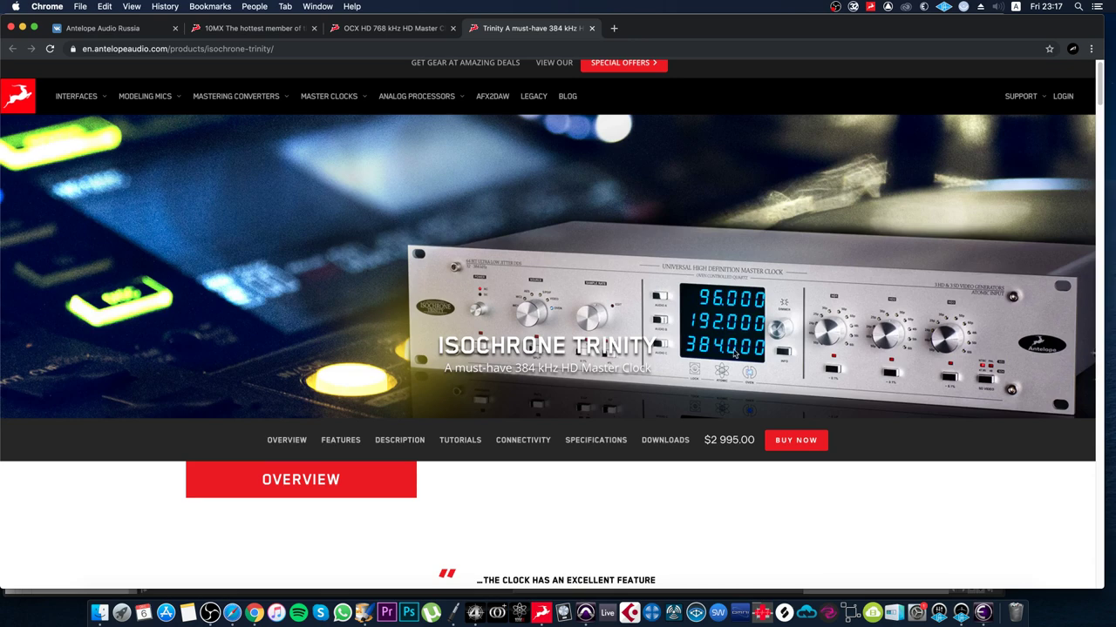
- Compare the OCX HD and Isochrone Trinity product pages by switching between them
click(392, 28)
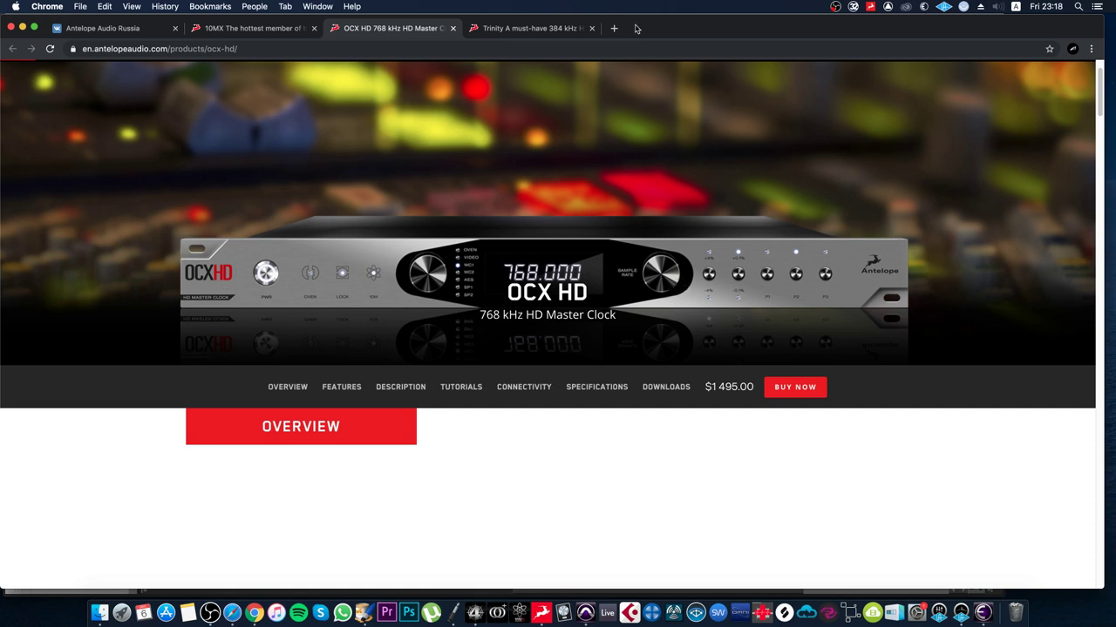
click(506, 29)
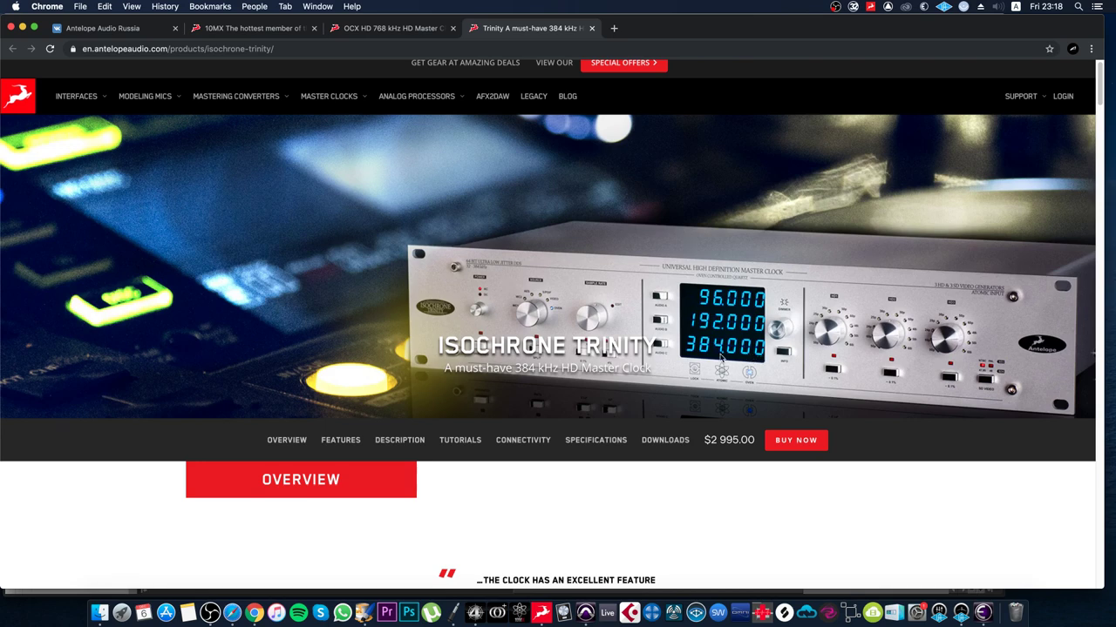
click(422, 27)
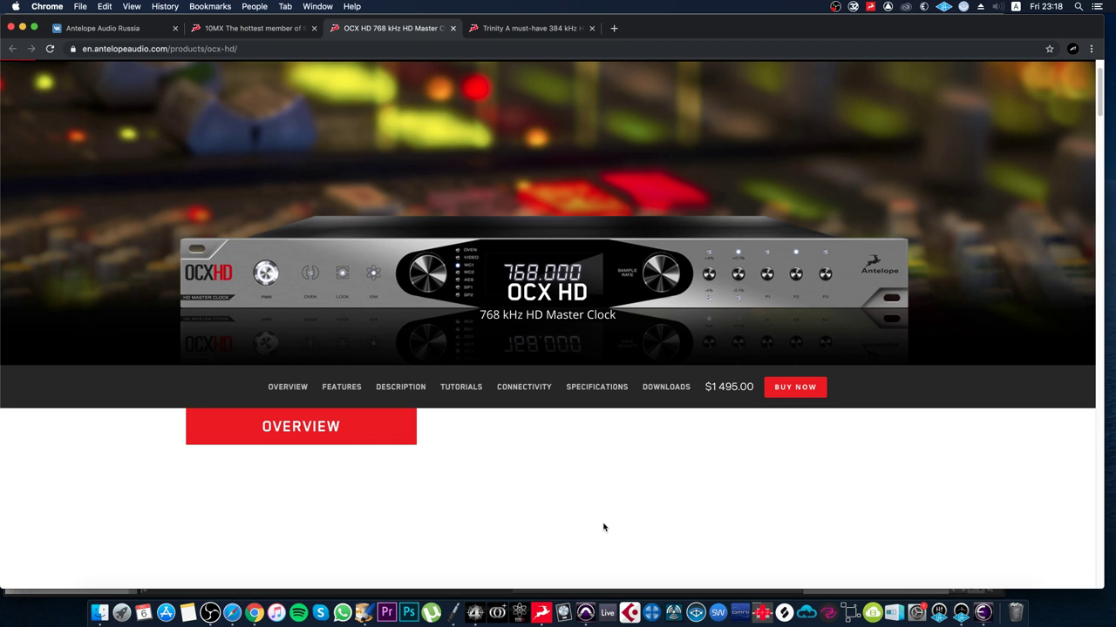
- Switch to Paintbrush and draw a second pair of axes with arrowheads below the existing waveform sketch
click(364, 612)
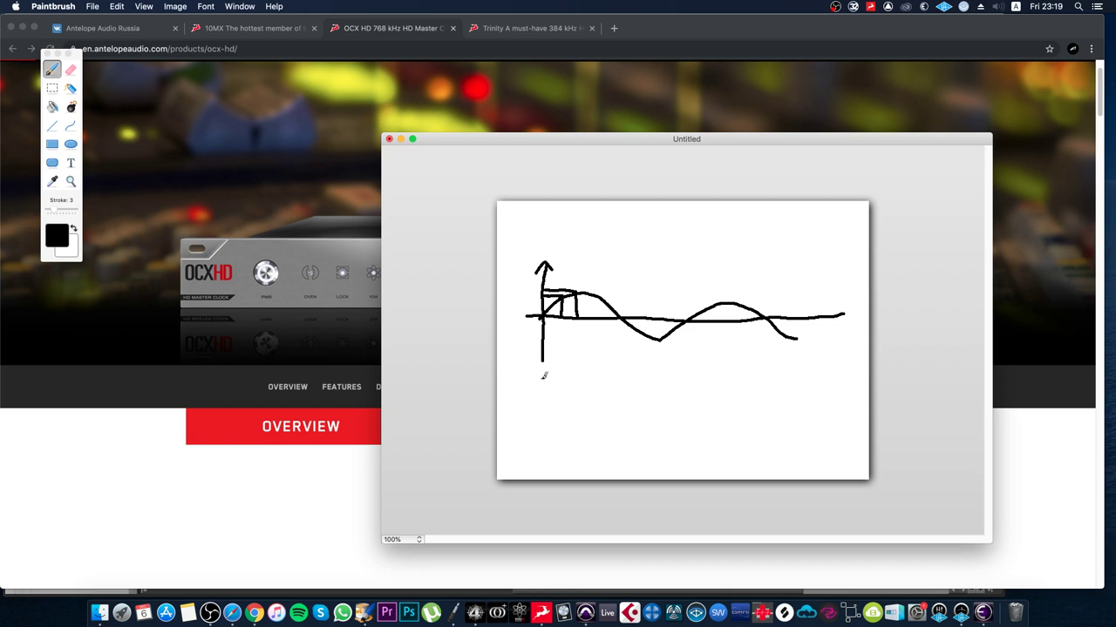
drag(543, 375, 546, 455)
mouse_move(538, 383)
mouse_down()
mouse_move(545, 372)
mouse_move(550, 384)
mouse_up()
mouse_move(514, 427)
mouse_down()
mouse_move(737, 420)
mouse_move(728, 427)
mouse_up()
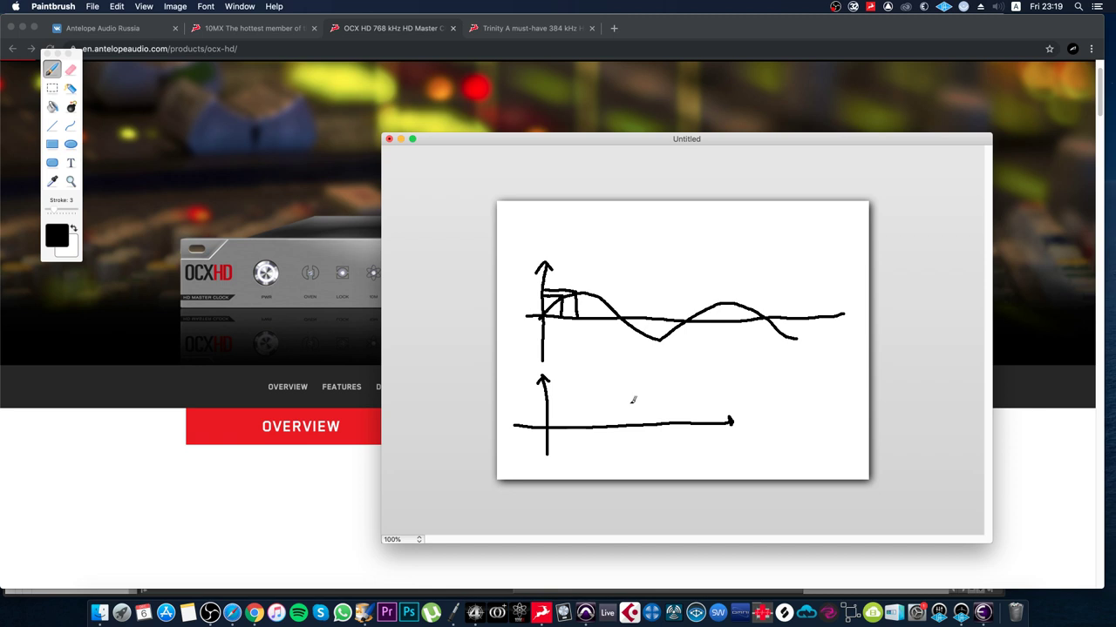
- Plot ten sample dots tracing a wave above and below the lower sketch's horizontal axis
click(565, 411)
click(570, 401)
click(588, 413)
click(607, 411)
click(615, 399)
click(626, 410)
click(640, 434)
click(658, 443)
click(677, 430)
click(685, 403)
- Label the lower sketch's vertical axis X and horizontal axis Y, and join the first five dots with a line
drag(524, 374, 525, 390)
drag(738, 421, 740, 436)
mouse_move(564, 412)
mouse_down()
mouse_move(574, 402)
mouse_move(603, 414)
mouse_move(616, 398)
mouse_up()
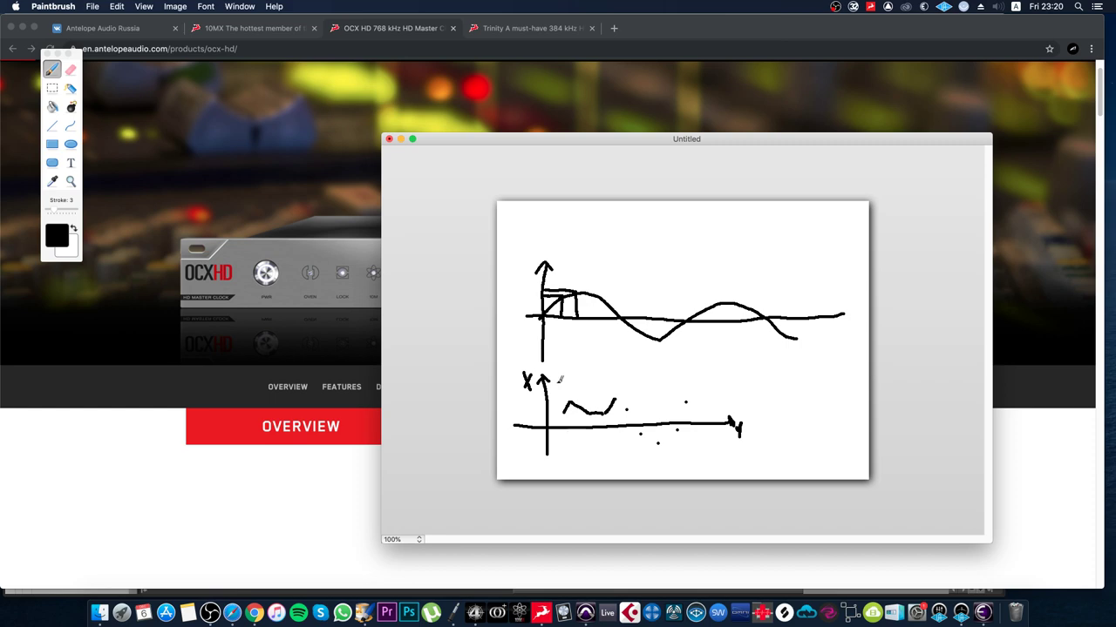
- Switch to Chrome and open the LiveClock product page in a new tab from the master clocks on the 10MX page
click(311, 486)
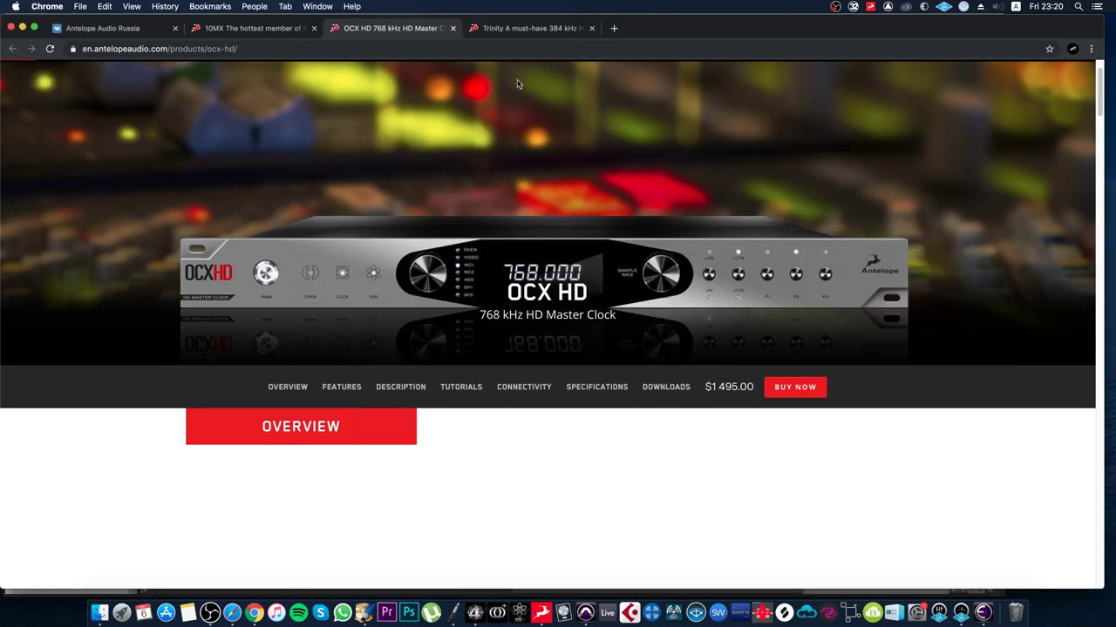
click(527, 27)
click(285, 29)
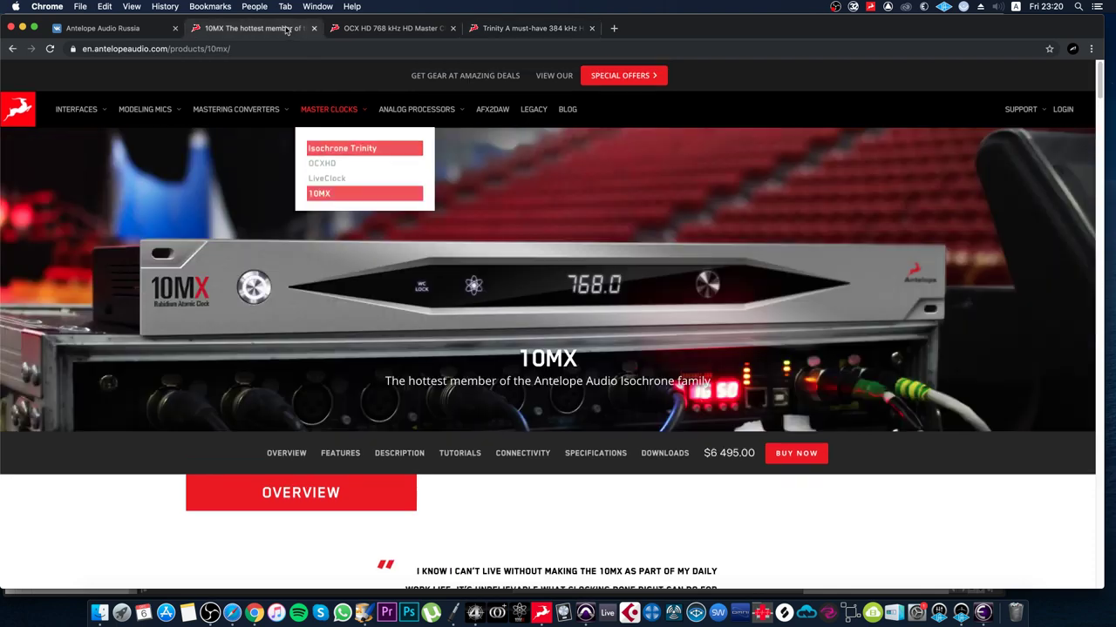
super+click(356, 176)
click(625, 29)
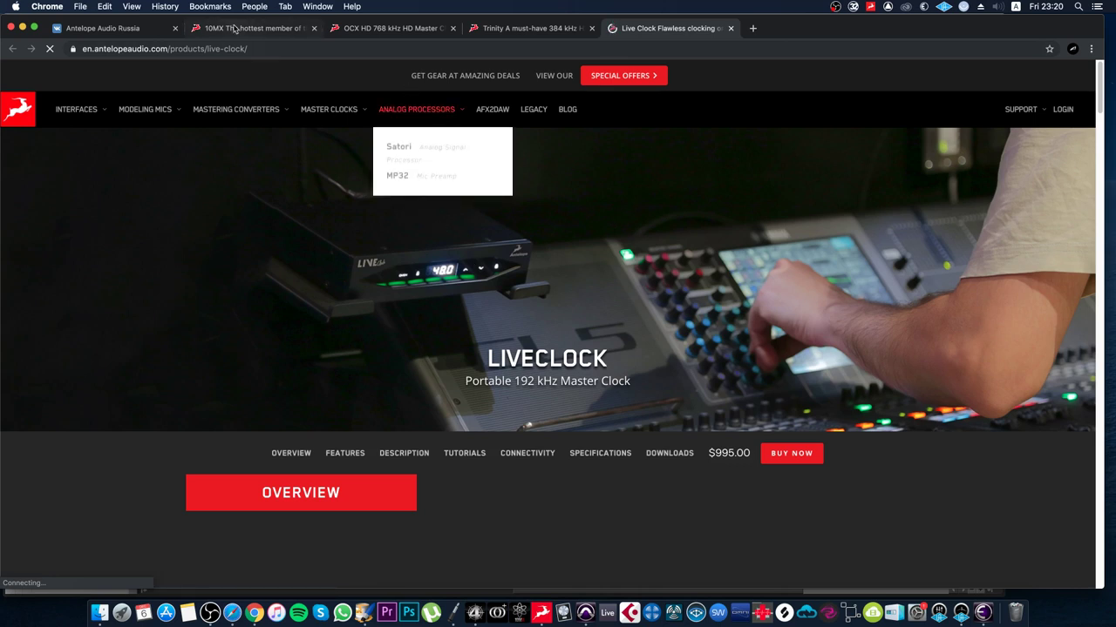
- Review the price and interface list on the 10MX page, and highlight the price on the OCX HD page
click(236, 29)
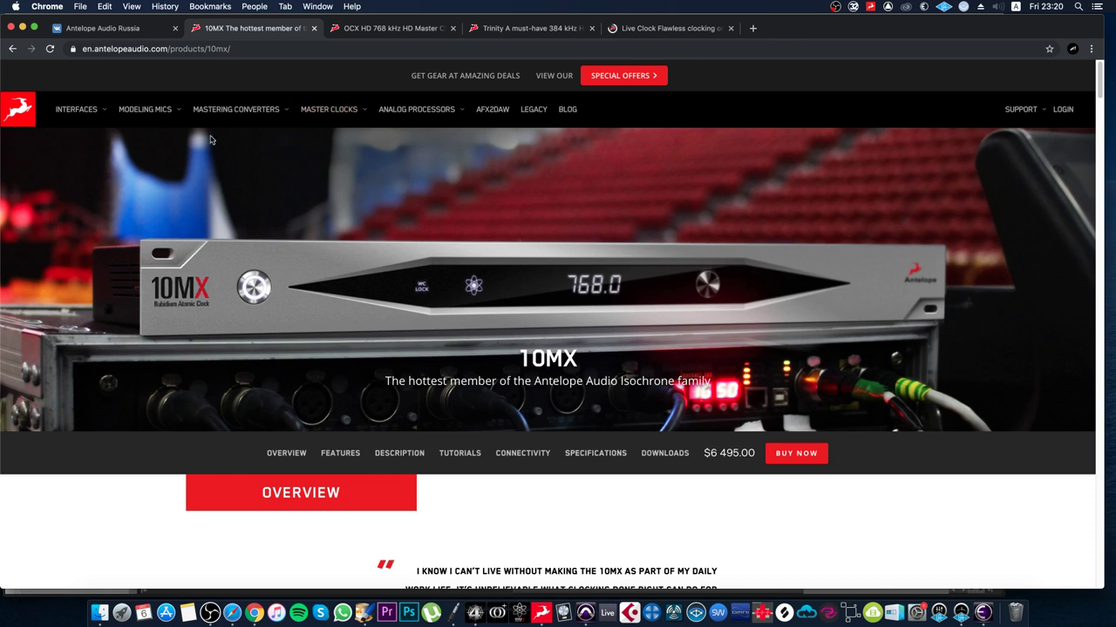
mouse_move(80, 116)
drag(702, 454, 735, 453)
click(714, 473)
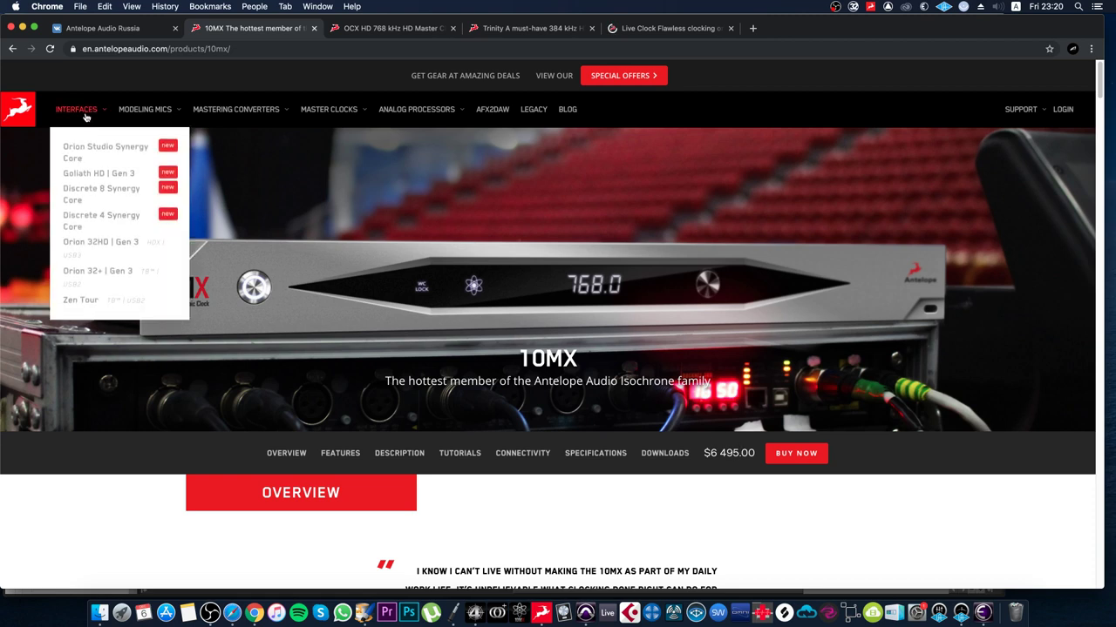
mouse_move(77, 108)
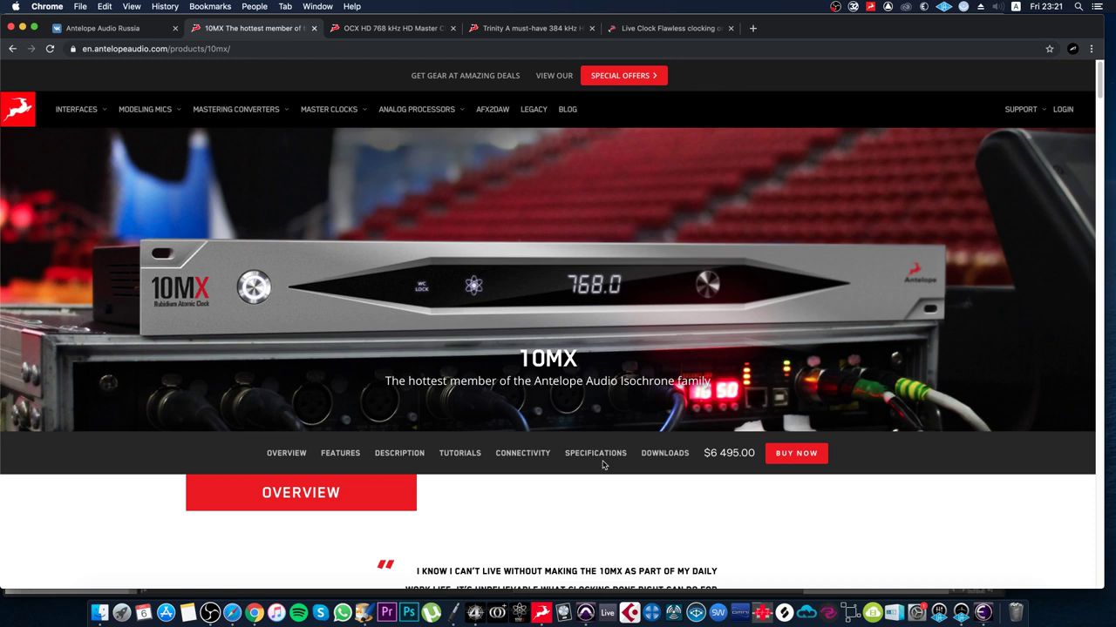
click(384, 28)
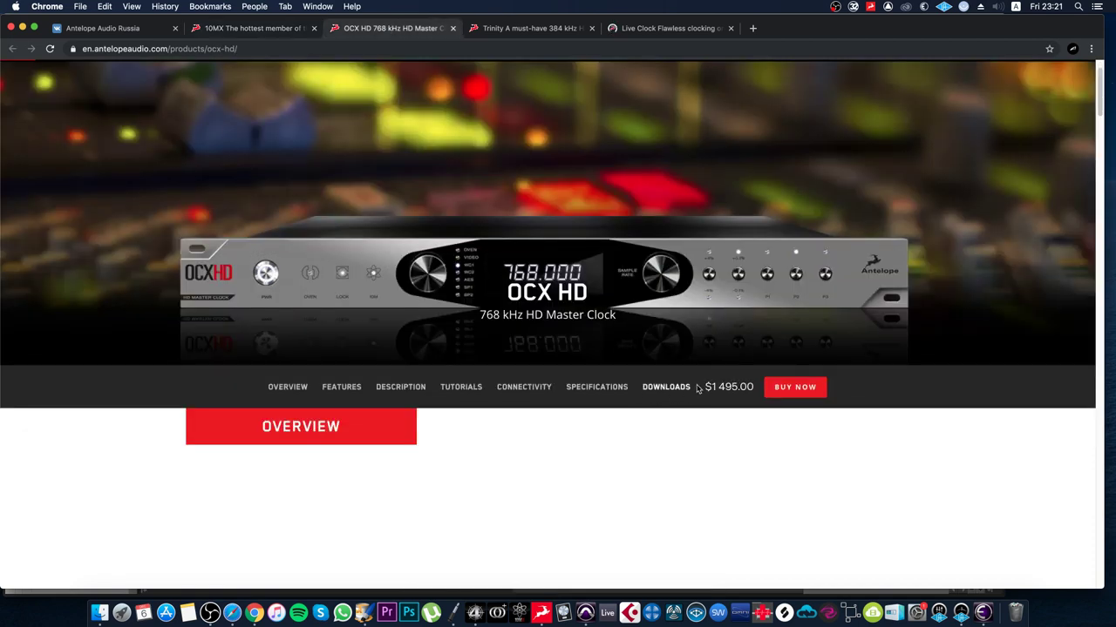
drag(704, 386, 742, 384)
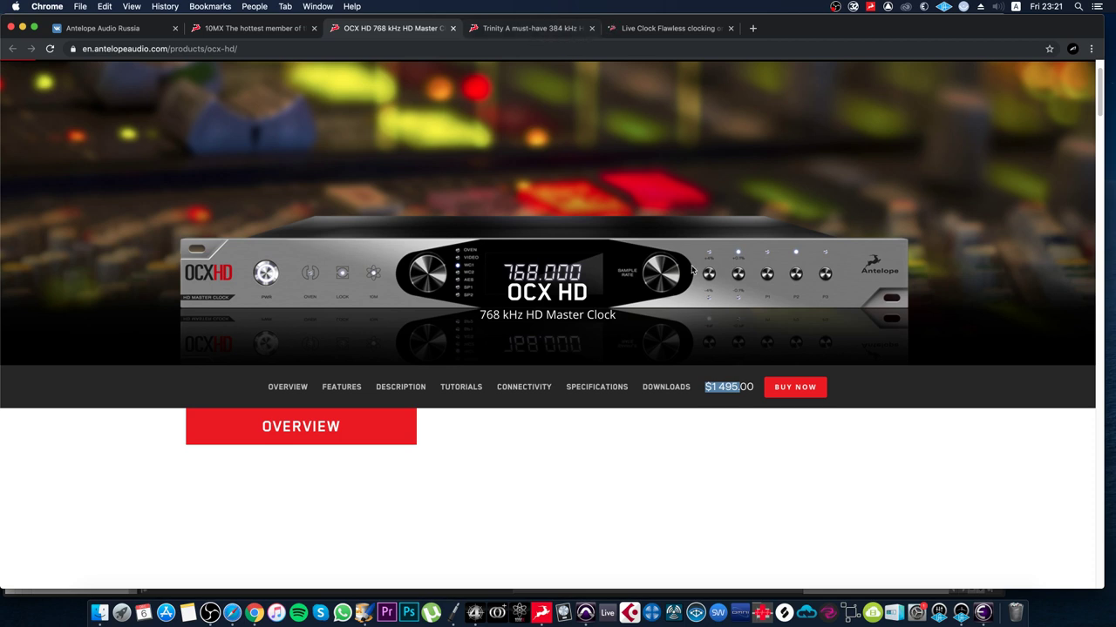
- Switch to Pro Tools and point out successive positions in the print oven orion clip up to bar 12
click(587, 605)
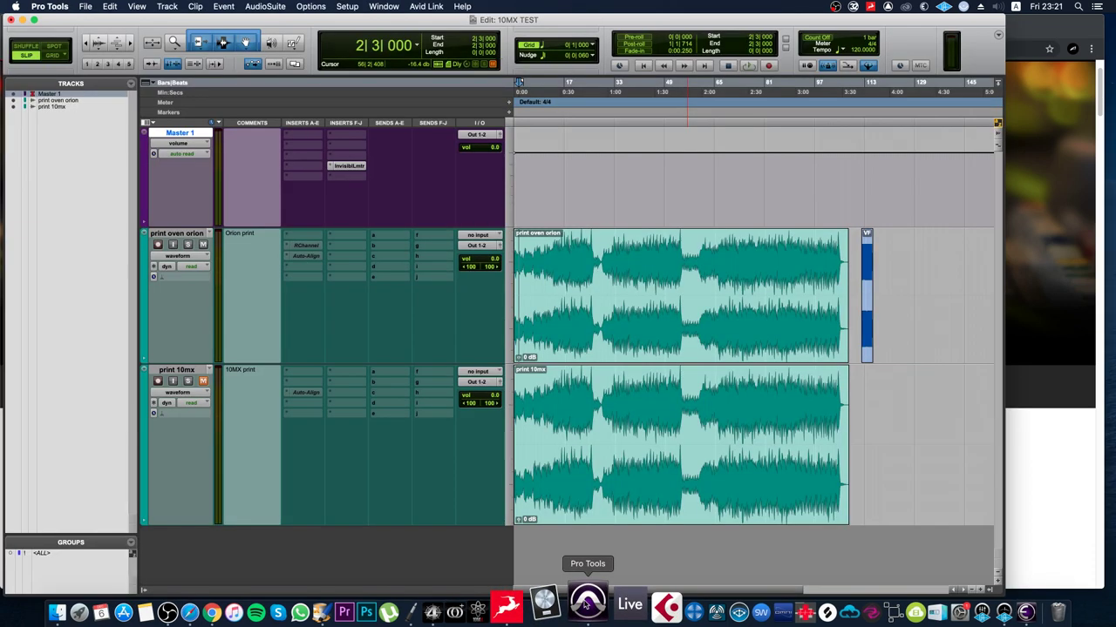
click(531, 124)
key(super+bracketright)
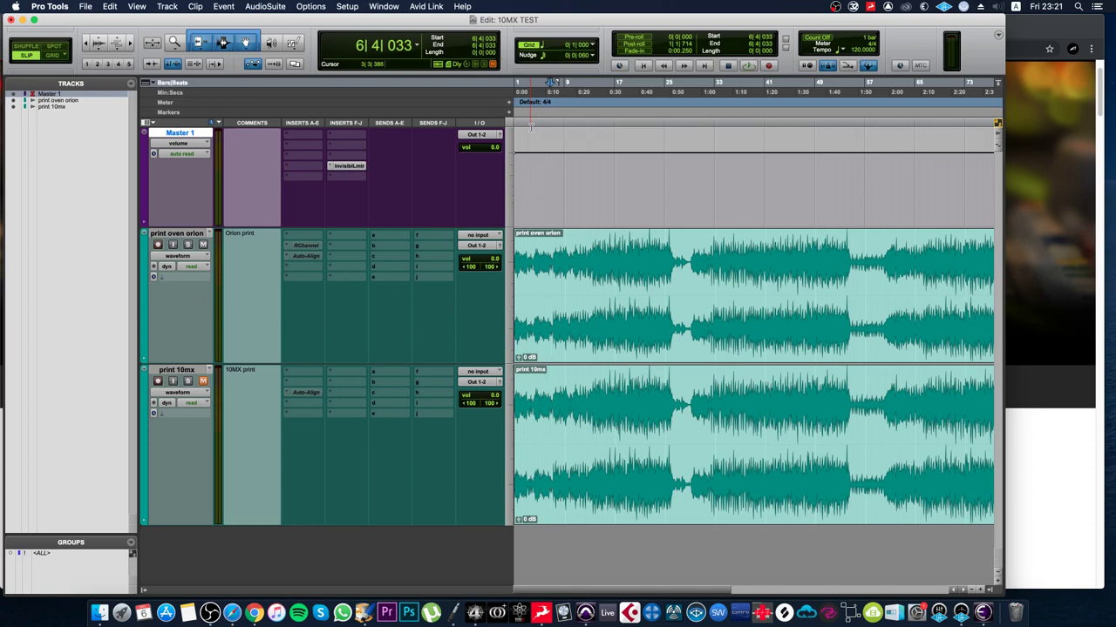
click(172, 234)
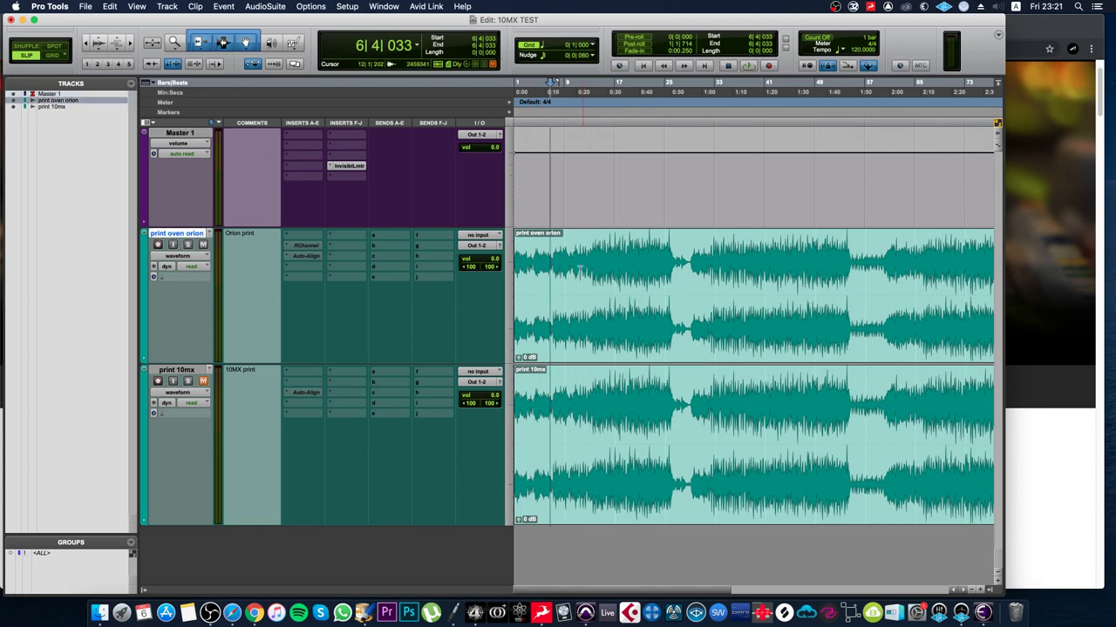
click(543, 262)
click(568, 259)
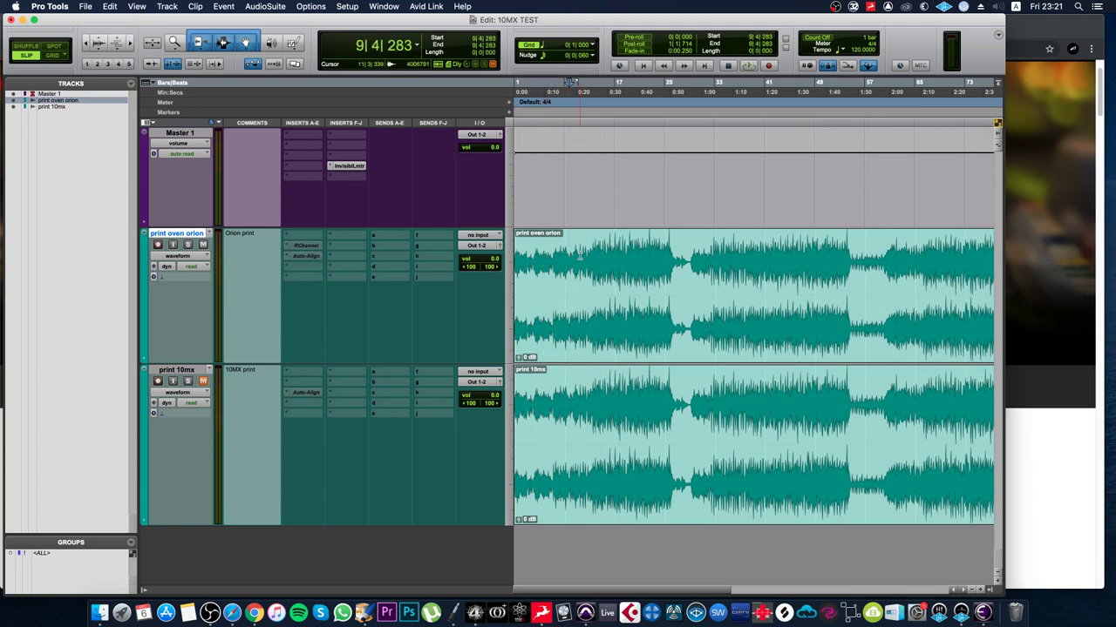
click(587, 261)
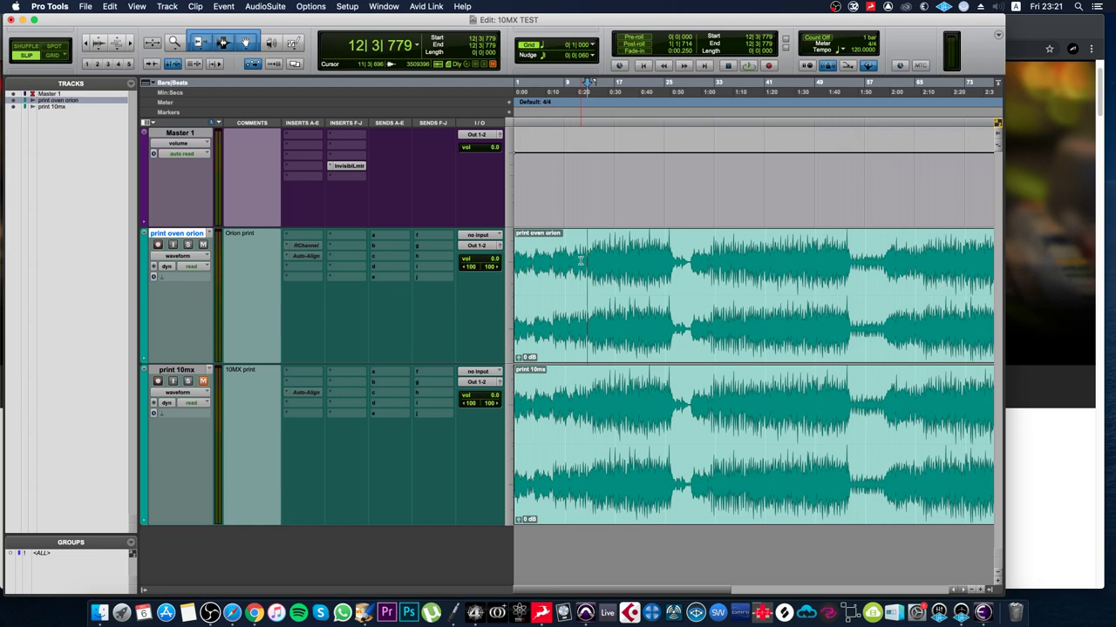
- Create a stereo audio track named Prit and place it above the Master 1 track
click(172, 134)
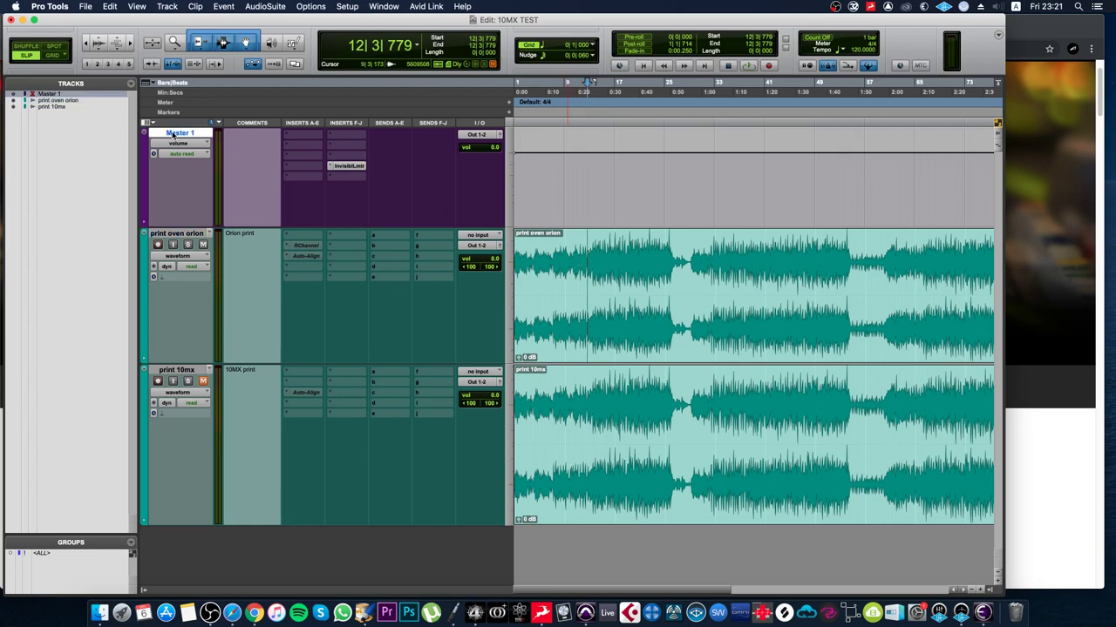
click(167, 7)
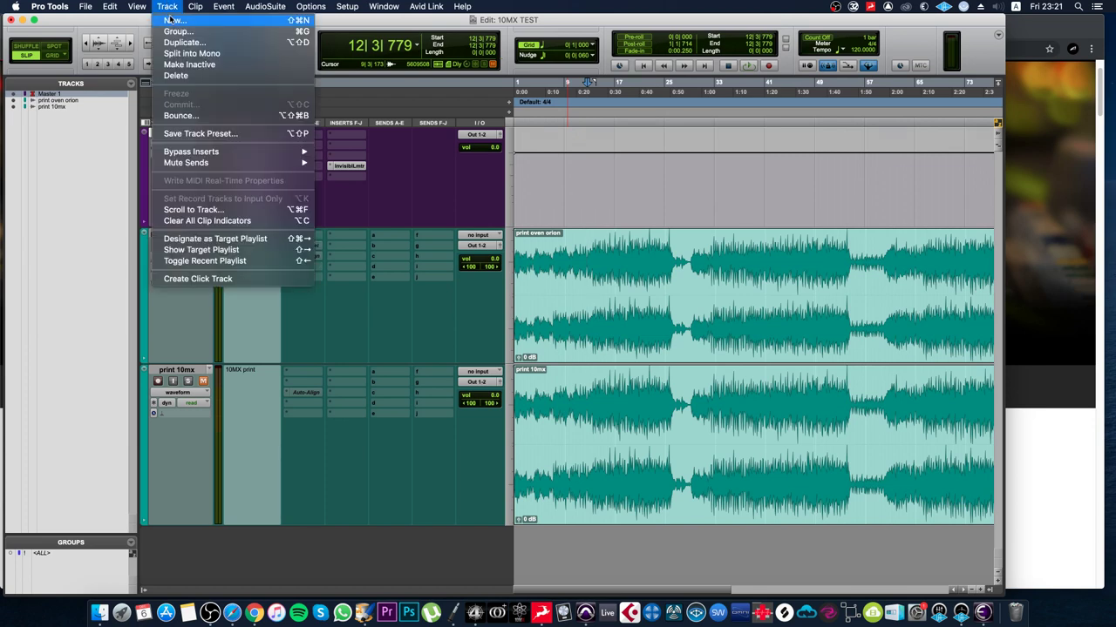
click(177, 30)
click(461, 217)
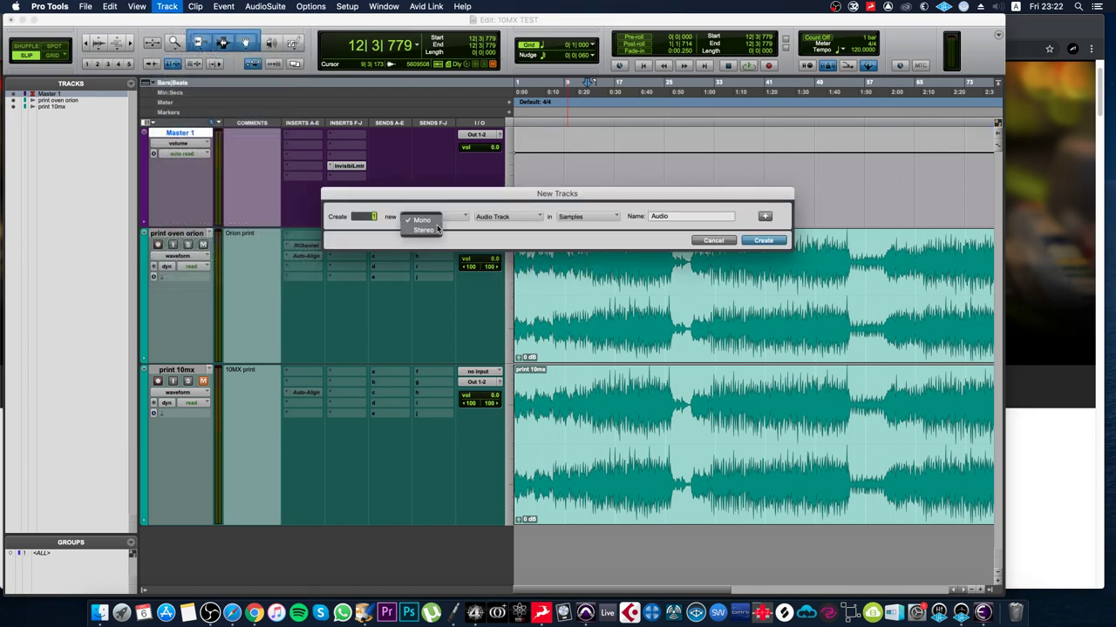
click(427, 229)
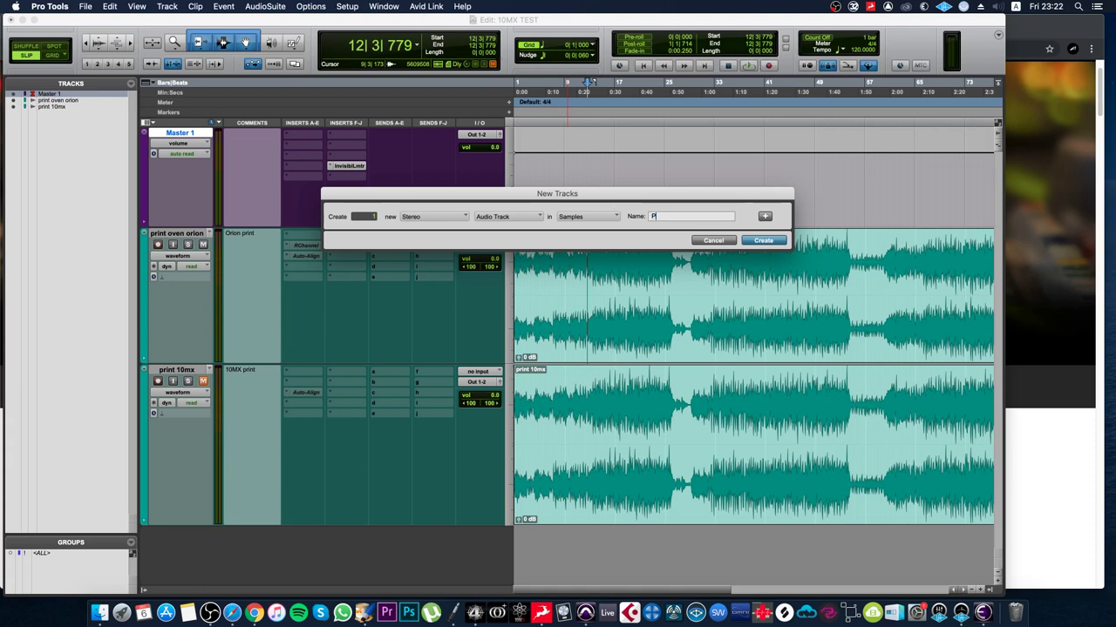
key(Return)
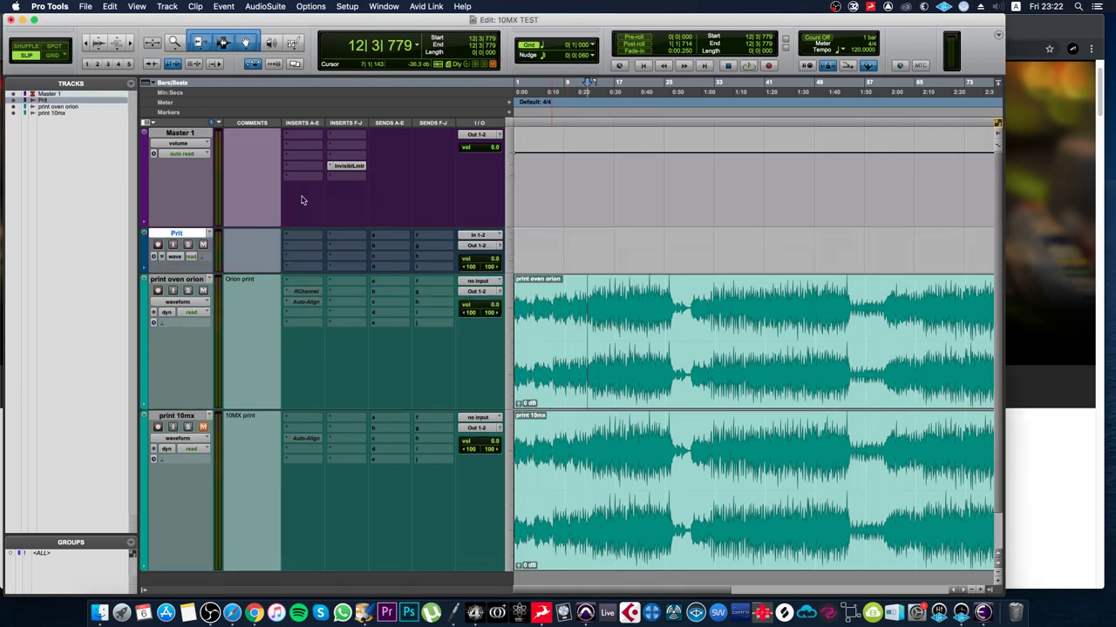
drag(190, 246, 180, 130)
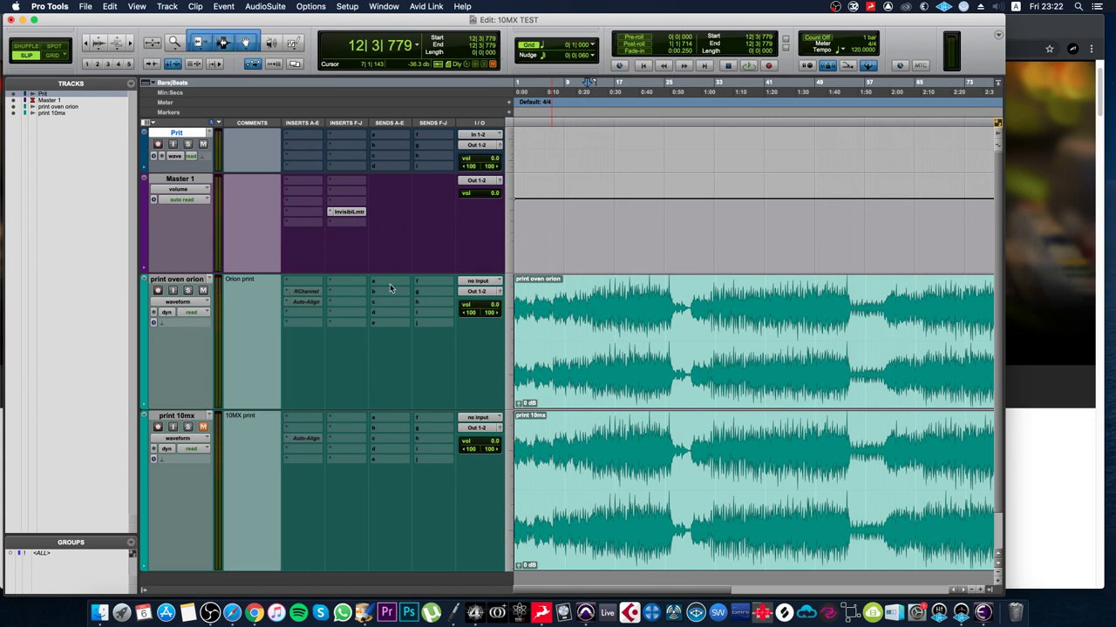
- Increase the Prit track's height and select a range on it from bar 1 to bar 73
drag(244, 177, 244, 210)
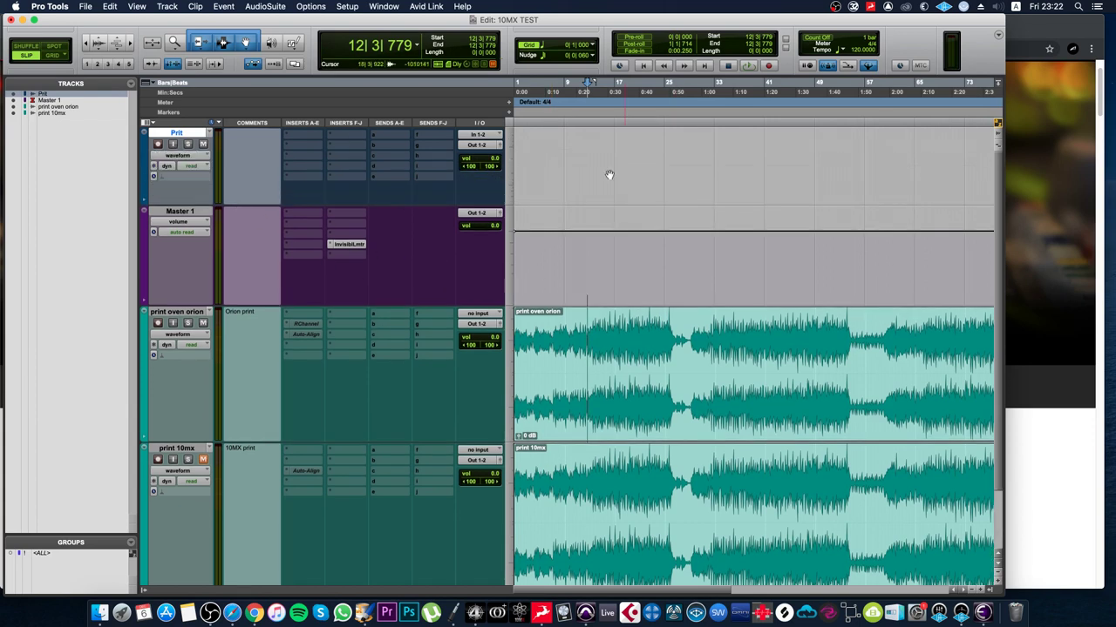
drag(524, 174, 817, 141)
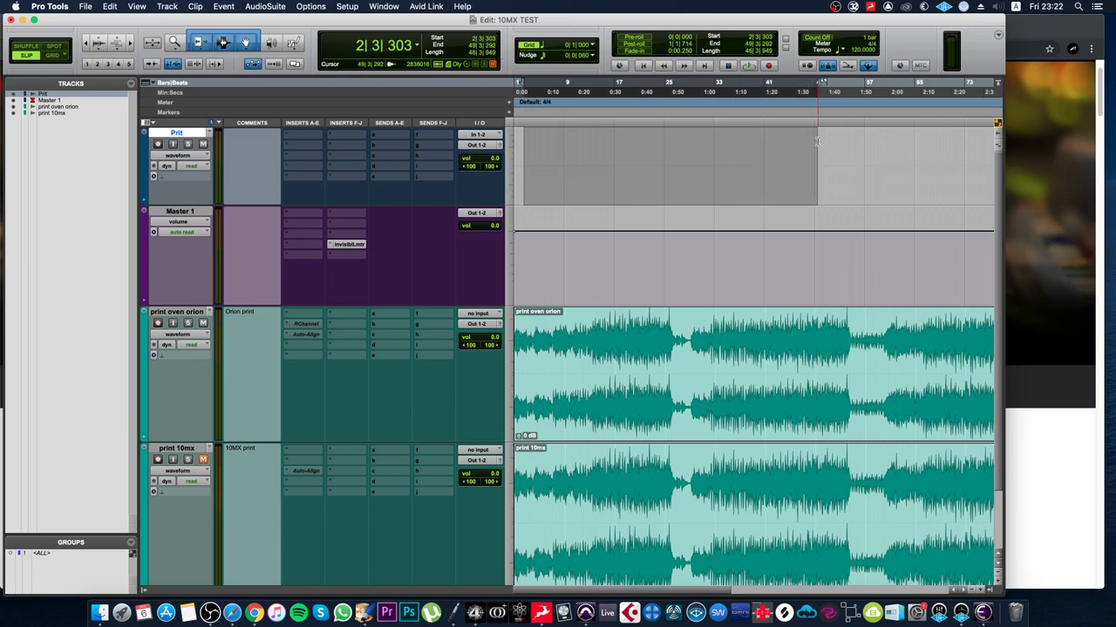
click(865, 145)
drag(967, 144, 512, 129)
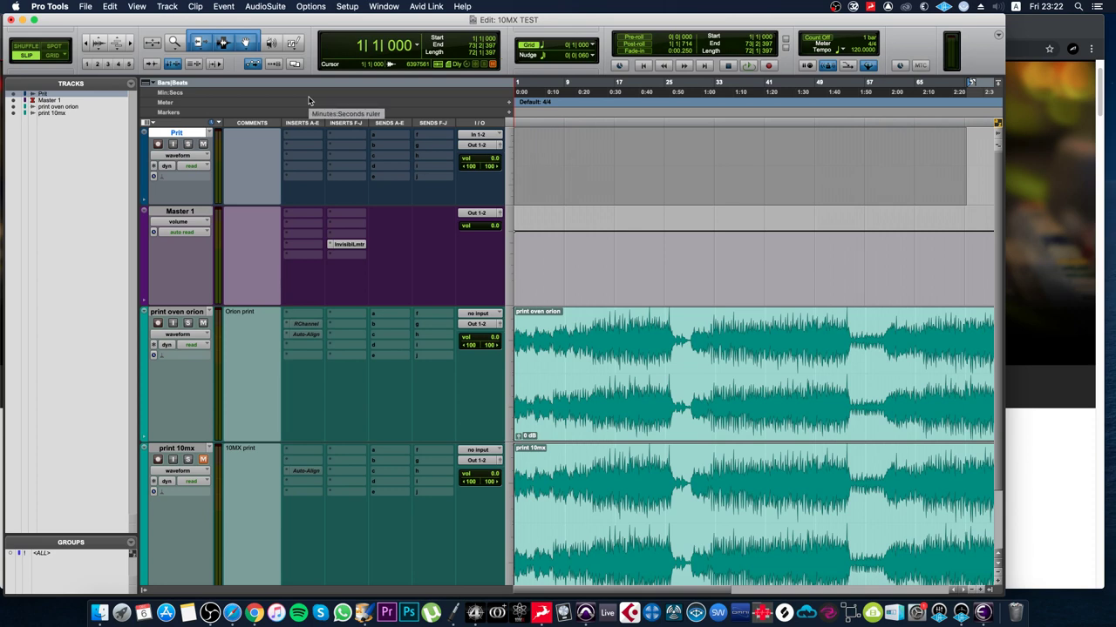
- Delete the empty Prit track from the session
right_click(149, 133)
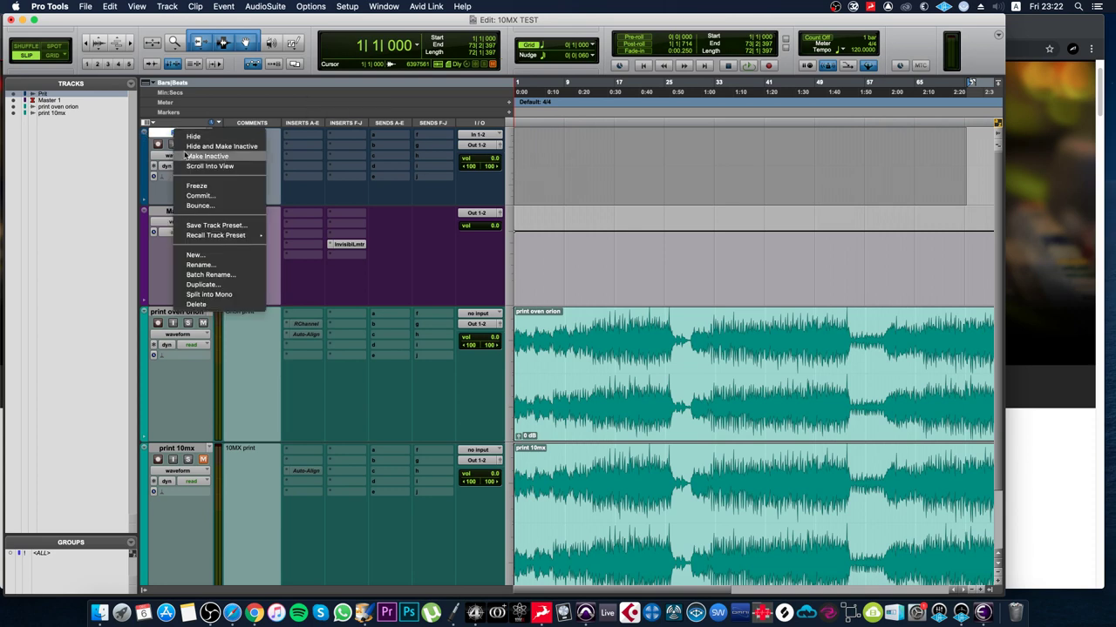
click(208, 309)
- Examine several early passages of the print oven orion clip at different timeline scales
click(588, 261)
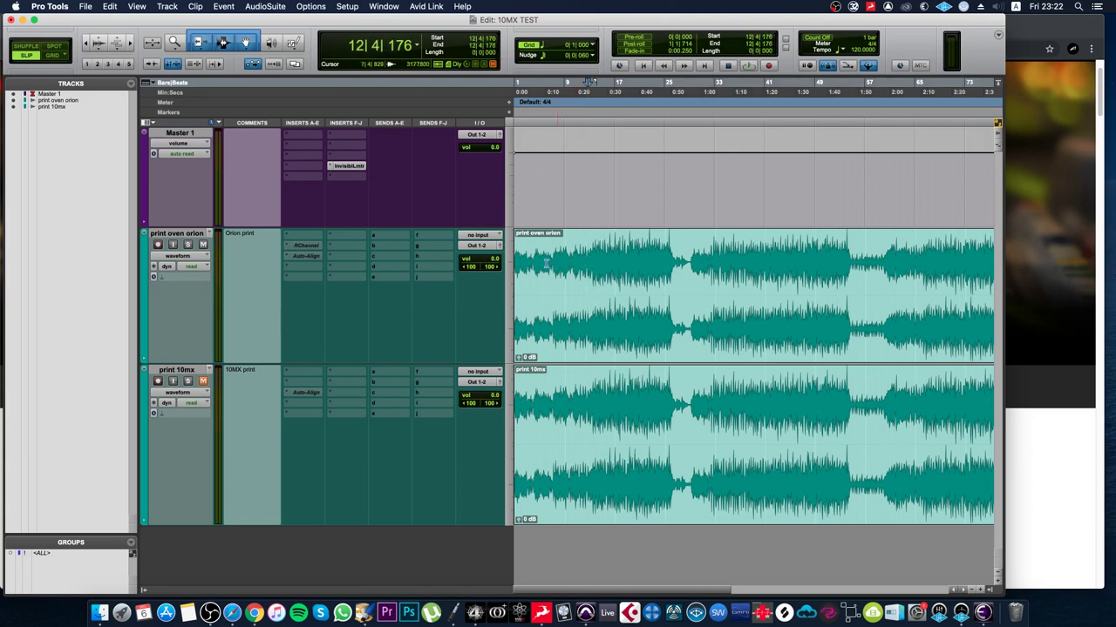
click(544, 261)
click(598, 264)
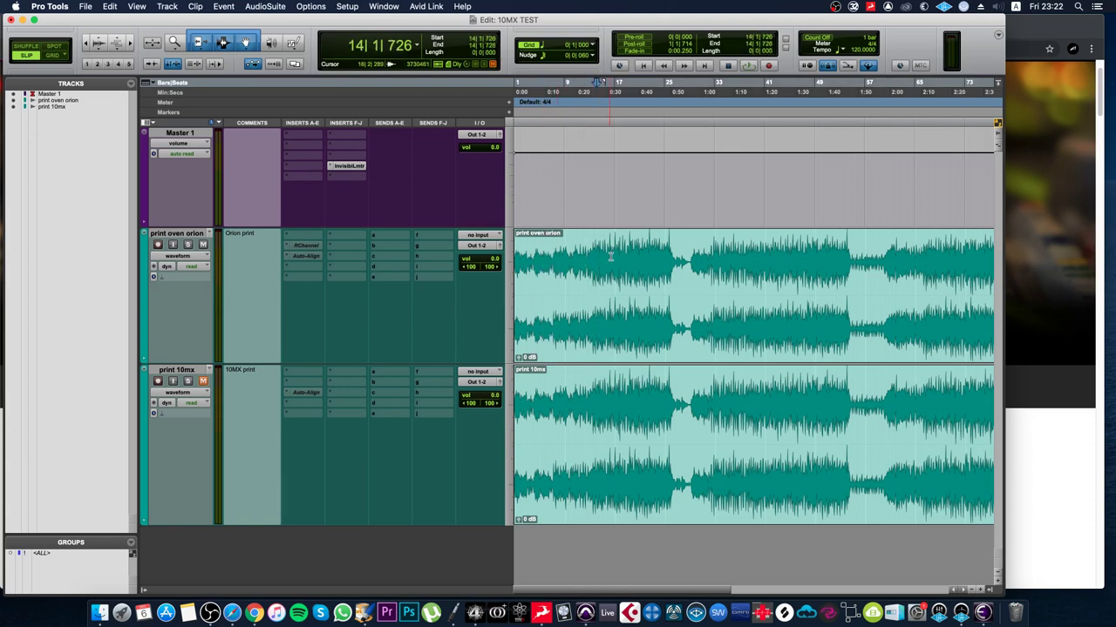
key(r)
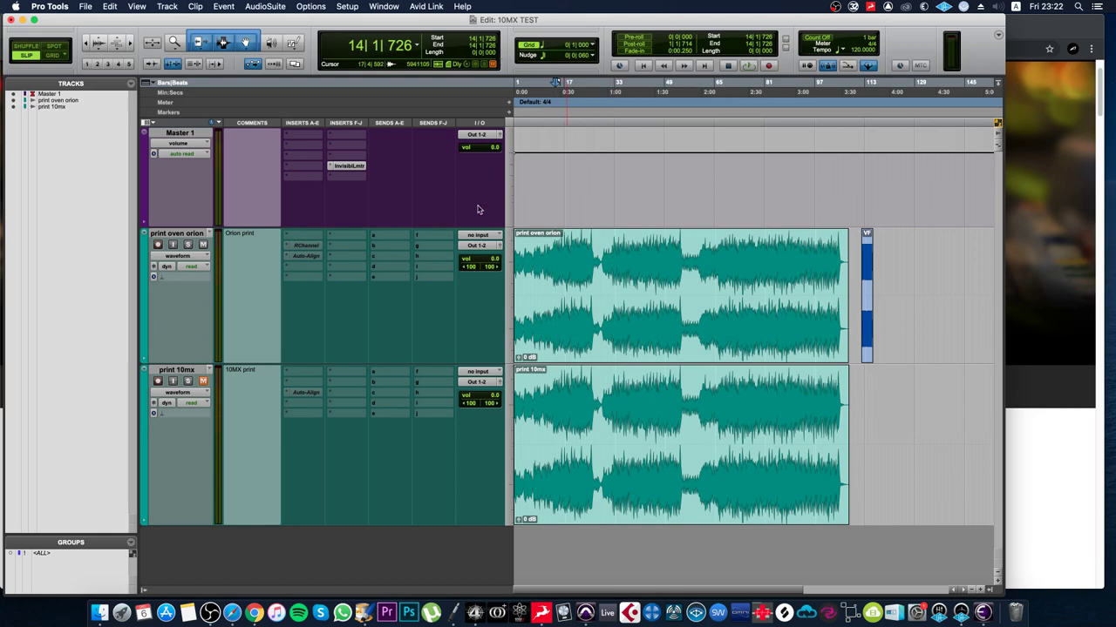
click(572, 359)
key(super+bracketright)
key(super+bracketright)
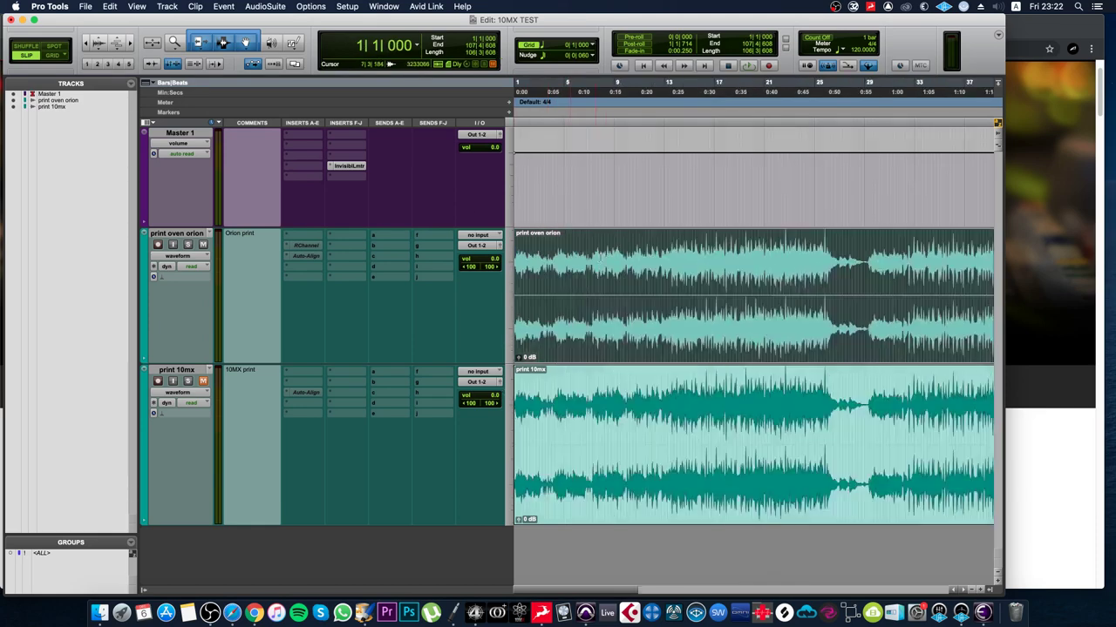
click(598, 244)
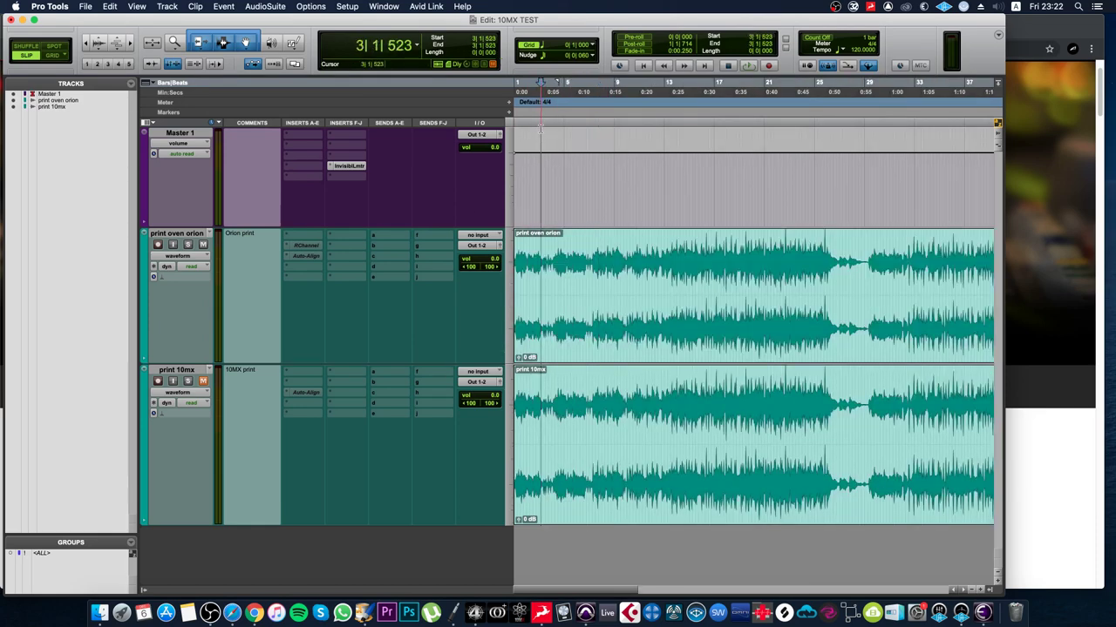
drag(542, 260, 601, 258)
click(601, 259)
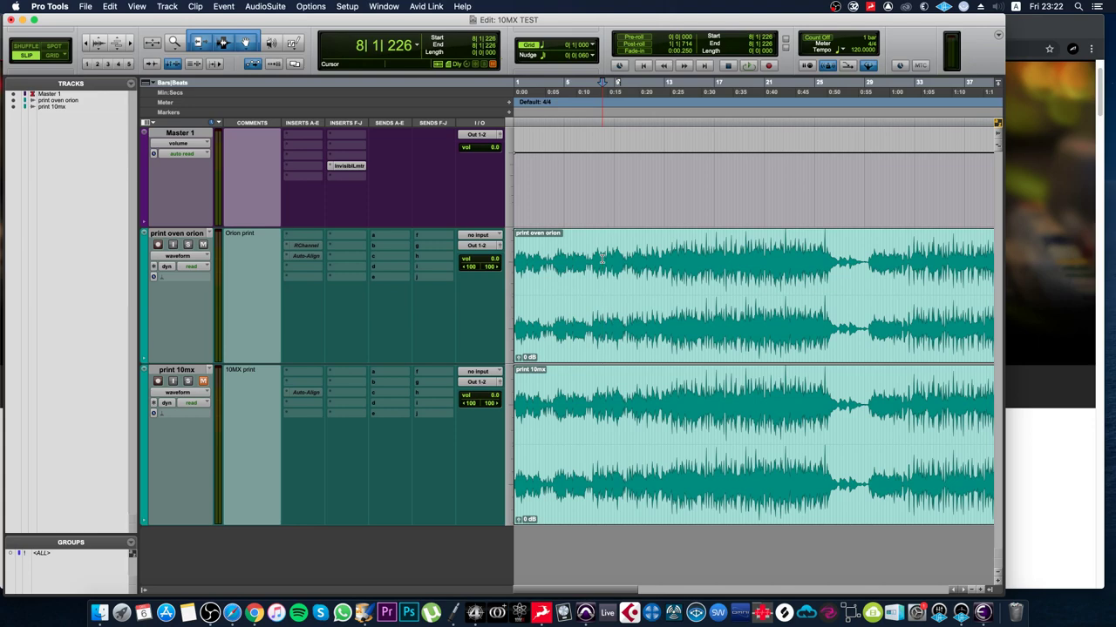
- Select the entire print 10mx clip and view its full length beside the print oven orion clip
click(630, 410)
double_click(633, 464)
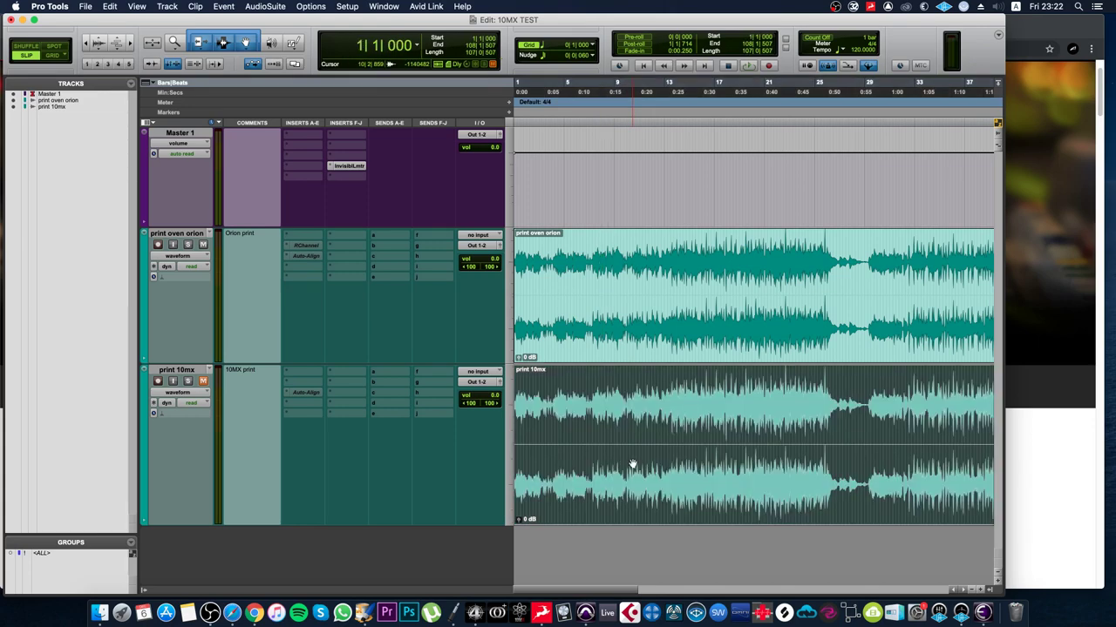
key(r)
key(r)
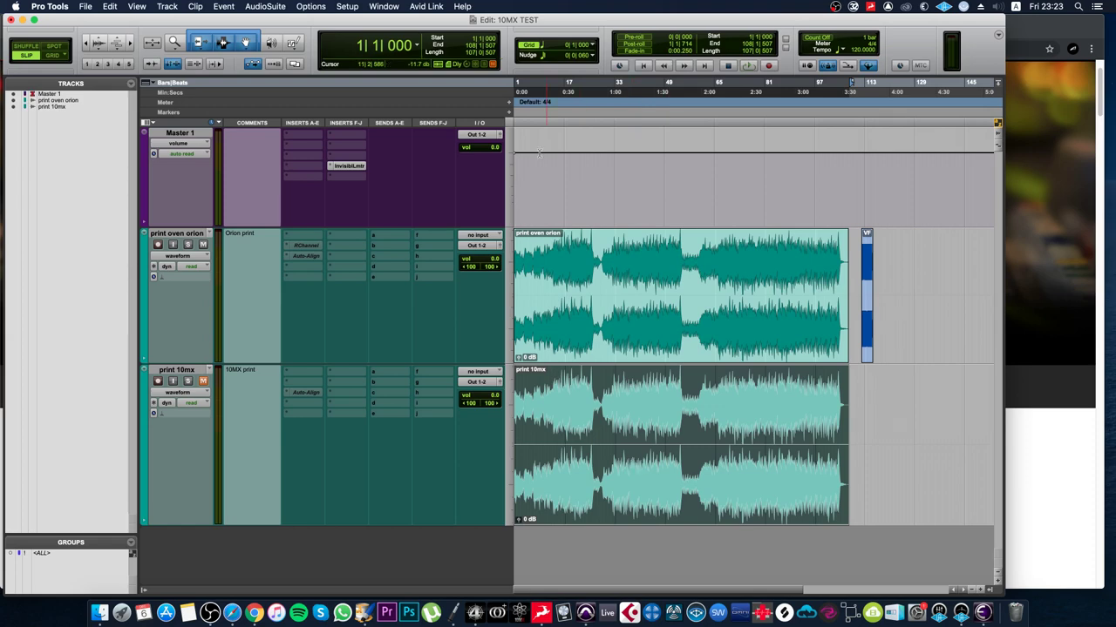
- Place the cursor near the end of bar 1 and play the test session from there
click(546, 122)
key(super+bracketright)
key(super+bracketright)
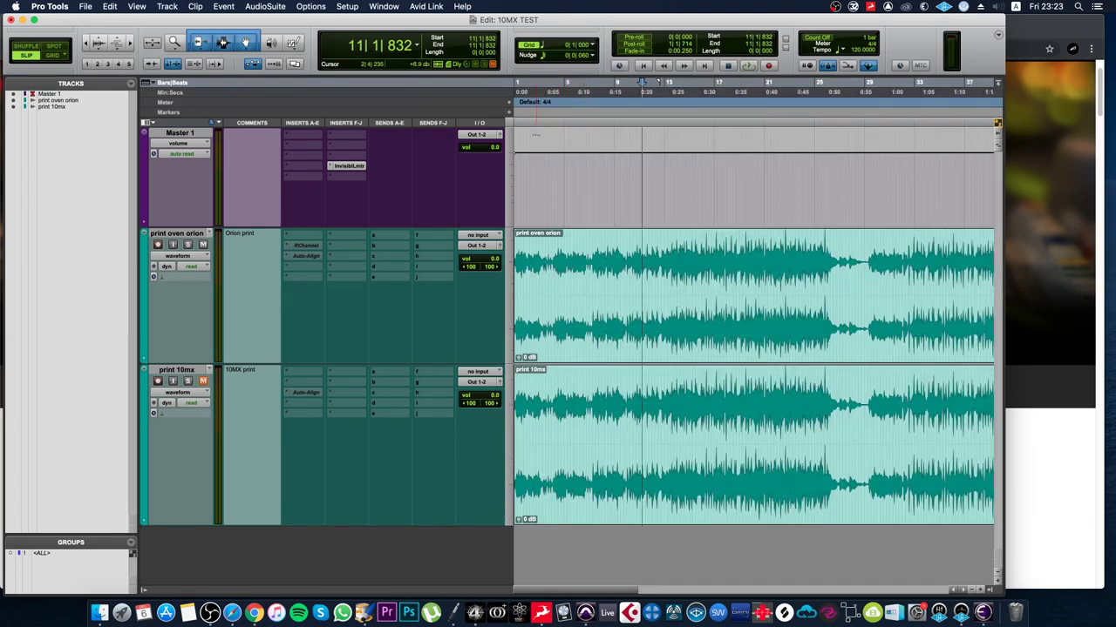
click(526, 123)
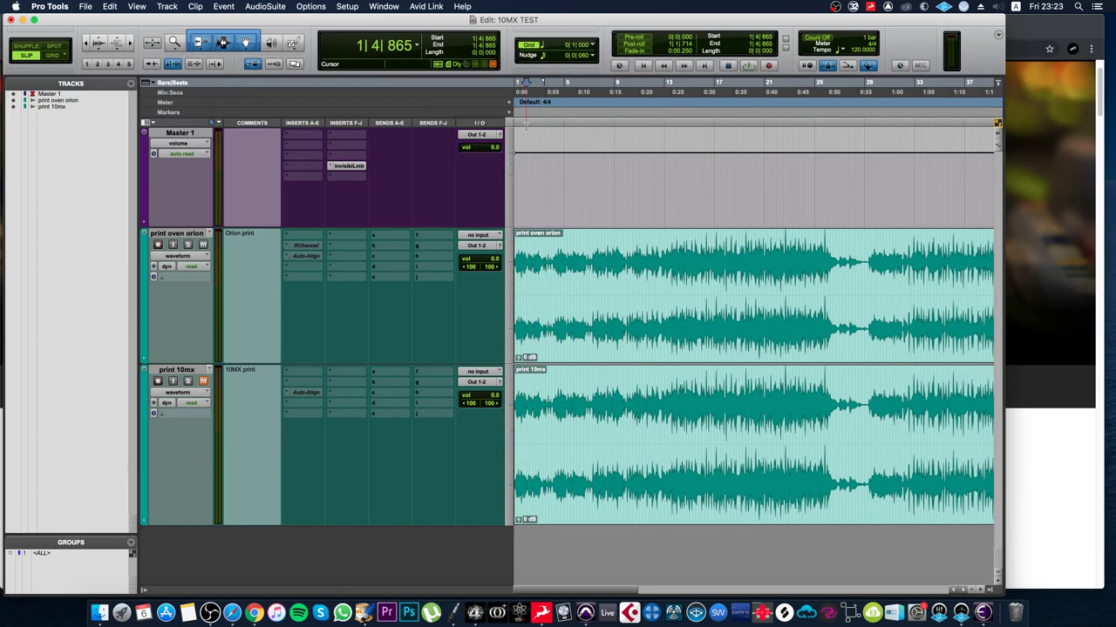
key(space)
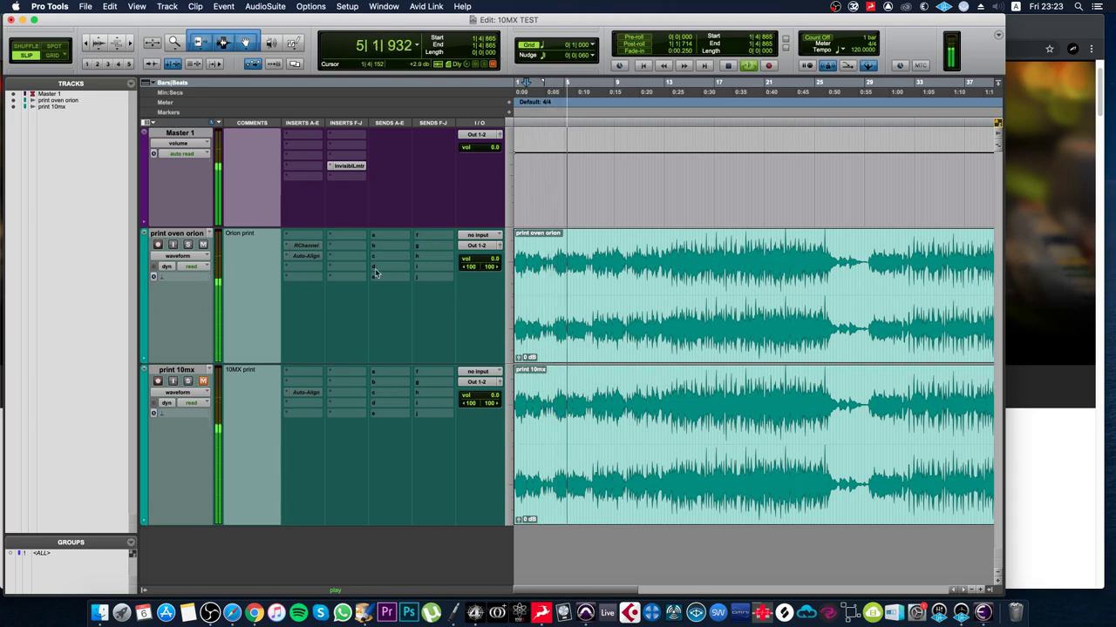
- Solo the print 10mx track during playback, then restore its unsoloed, muted state and stop
click(190, 383)
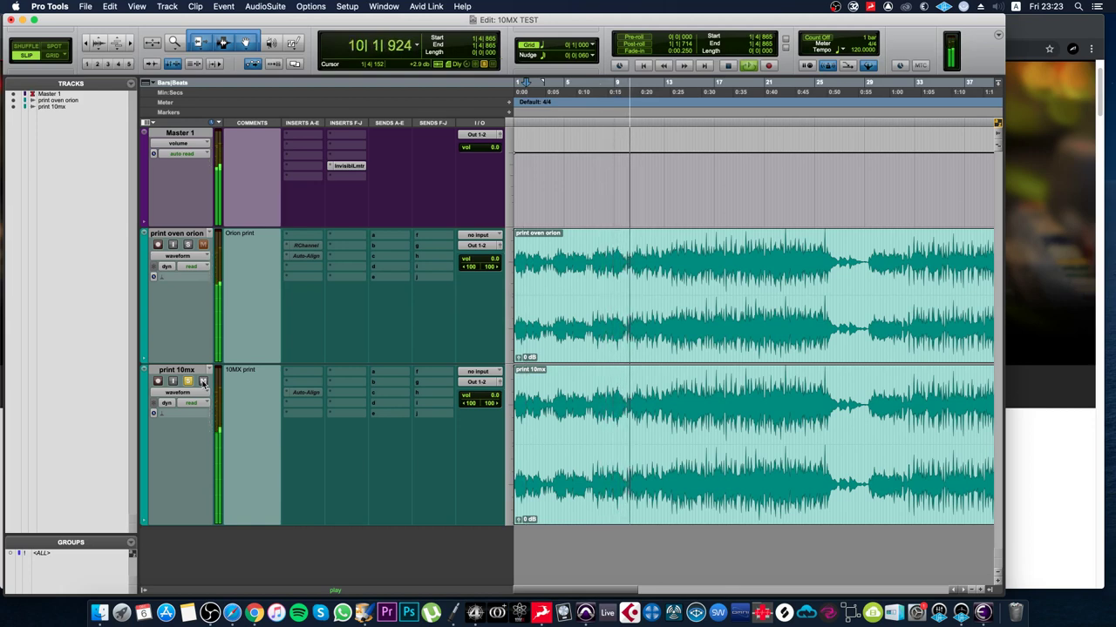
click(203, 383)
click(188, 383)
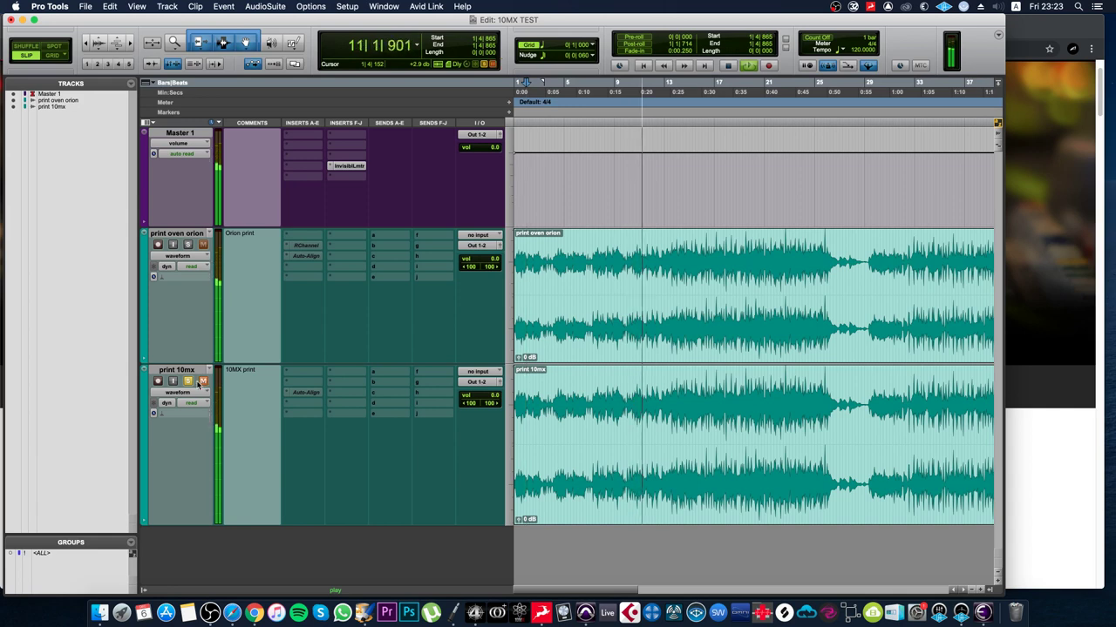
key(space)
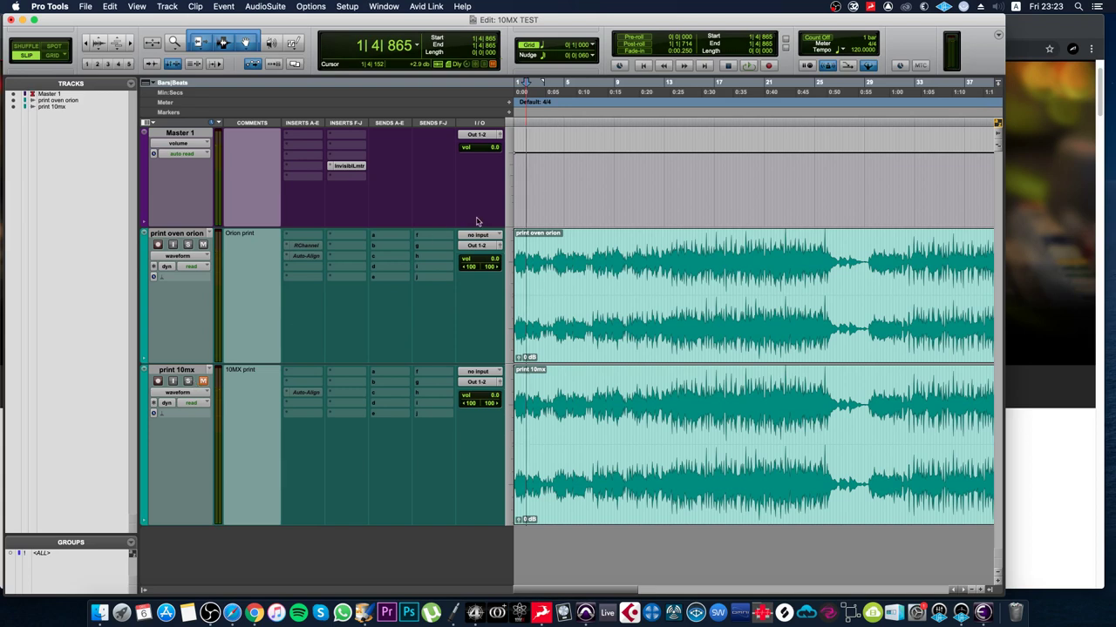
- Place the cursor near the start of bar 4, at 4|1|339
click(543, 125)
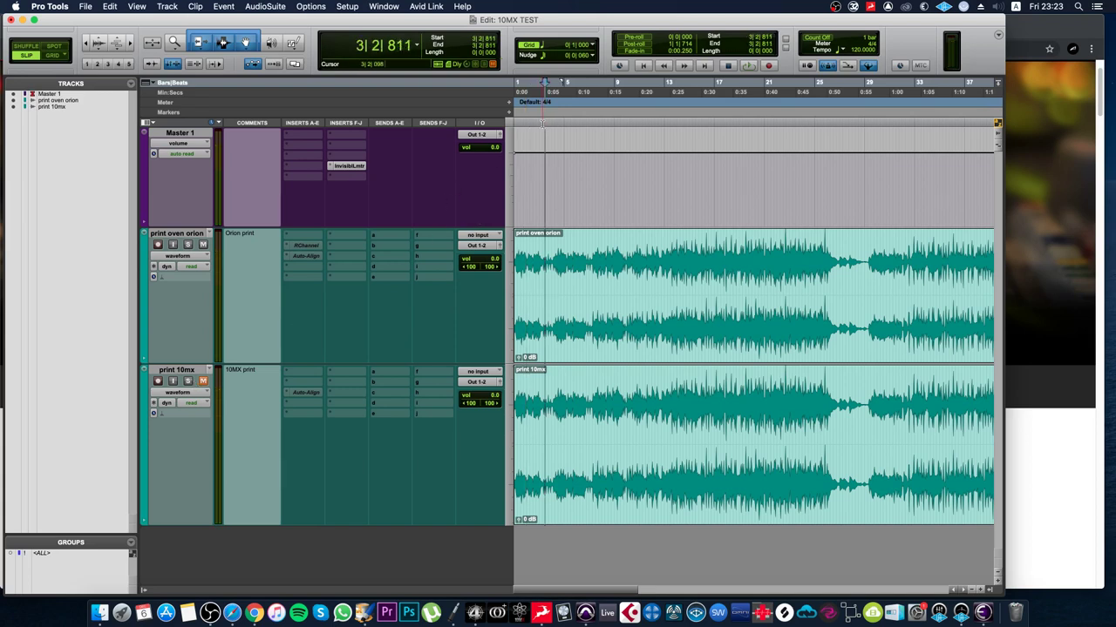
key(super+bracketright)
key(super+bracketright)
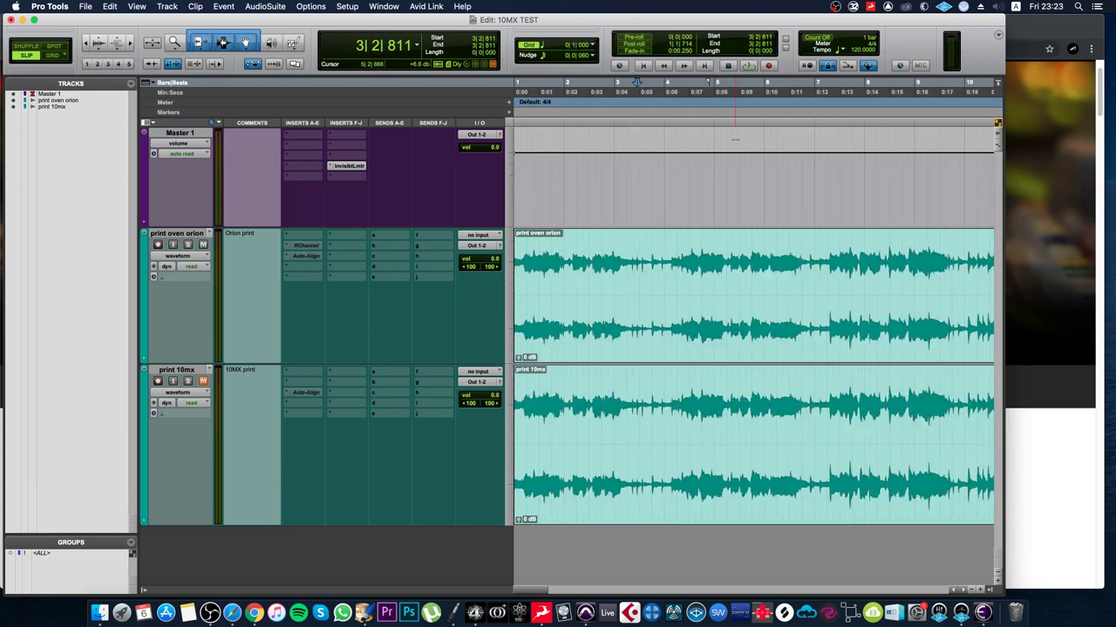
click(668, 130)
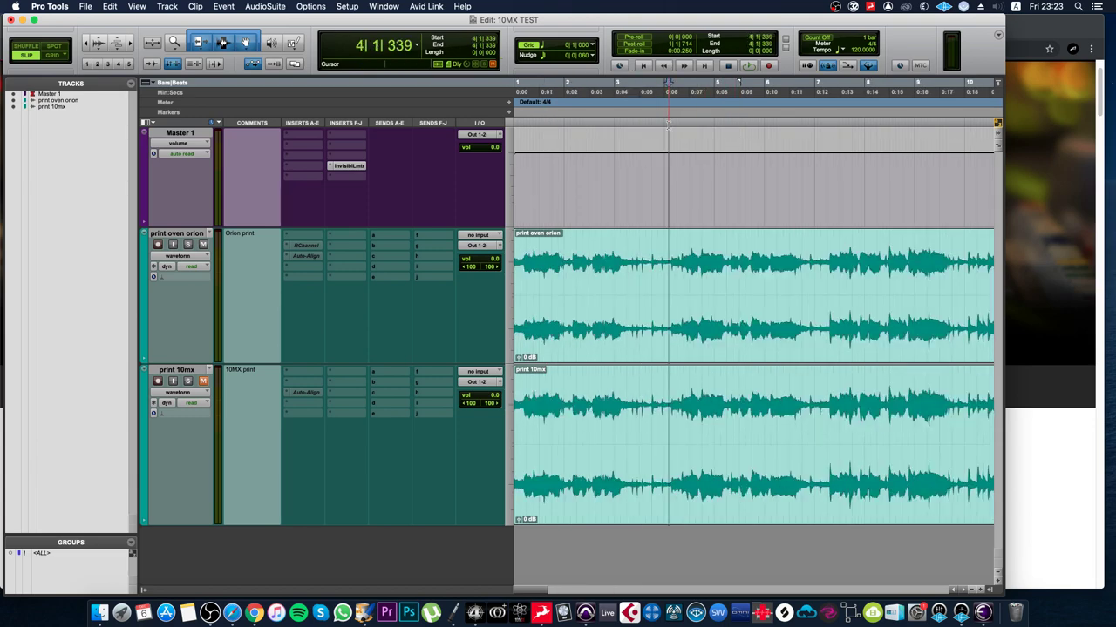
key(super+bracketleft)
key(super+bracketleft)
- Play from bar 4 while toggling the mute of the print 10mx track, then stop playback
click(177, 370)
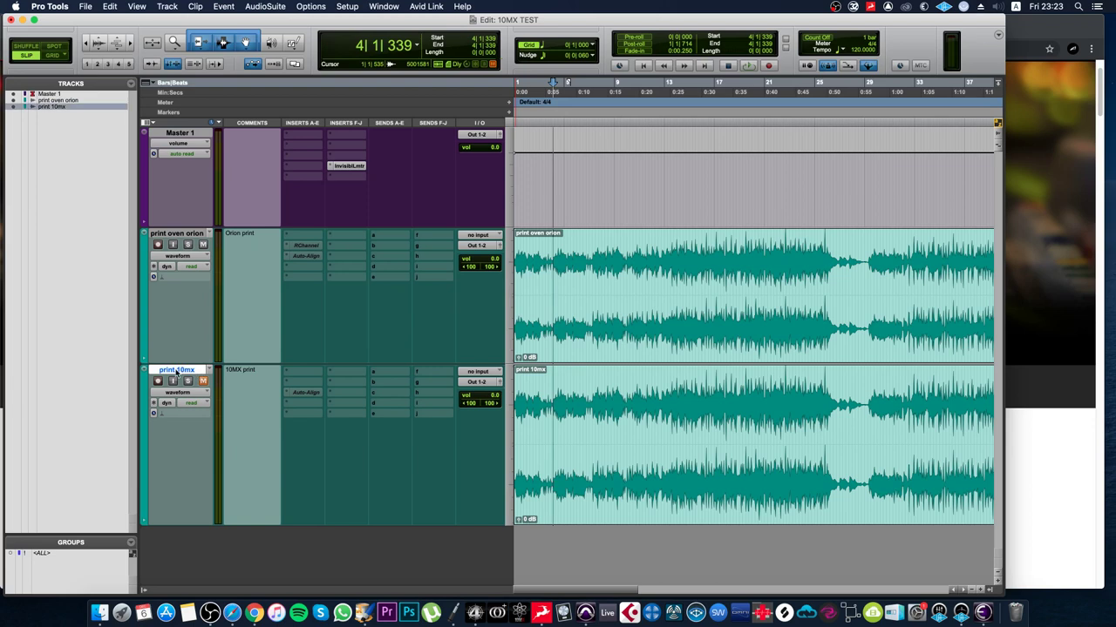
key(space)
click(203, 381)
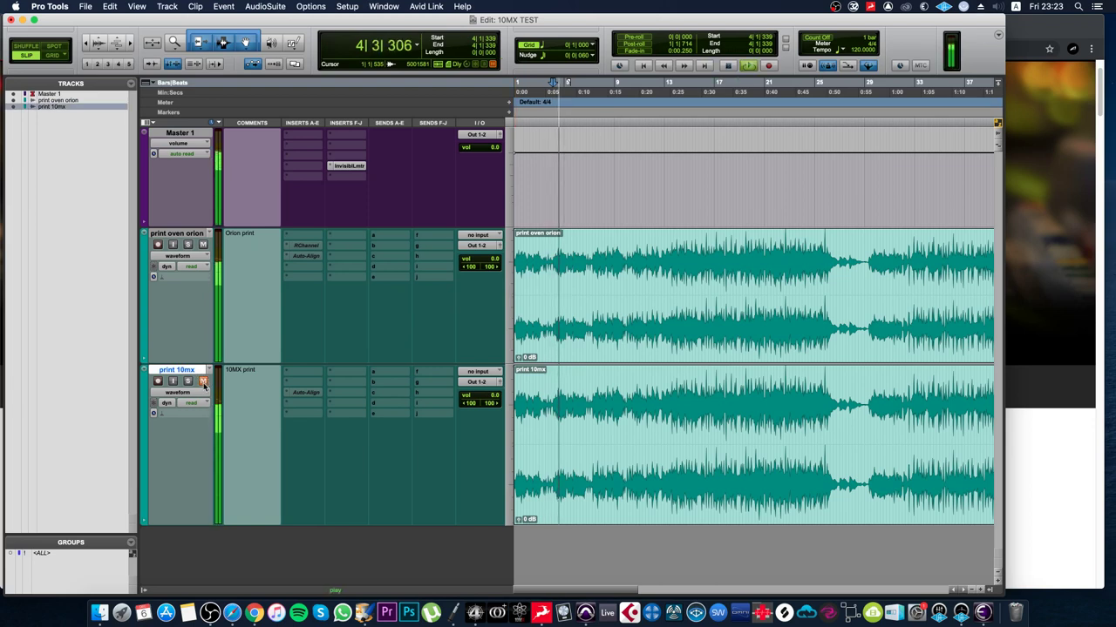
click(203, 381)
key(space)
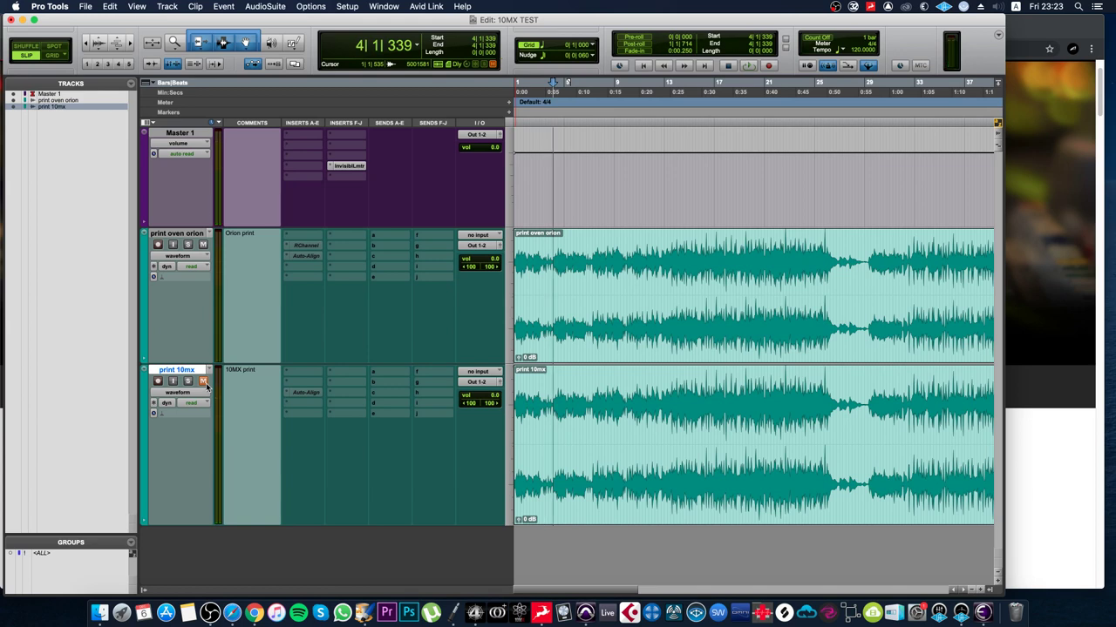
- Unmute the print 10mx track, then activate and open the RChannel insert on the print oven orion track
click(203, 382)
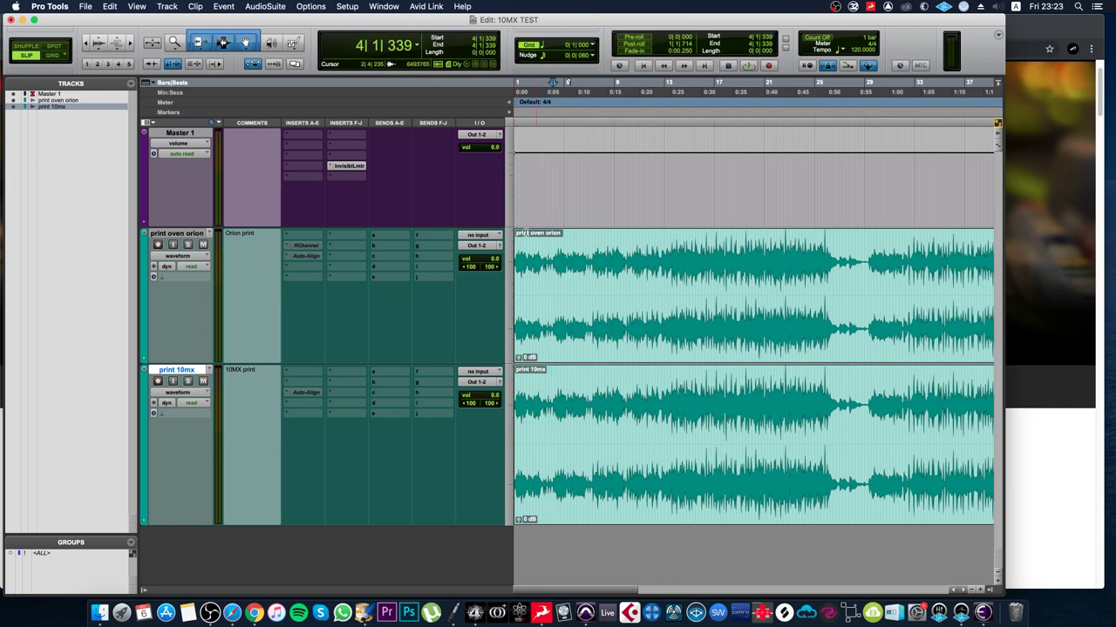
right_click(305, 247)
click(312, 248)
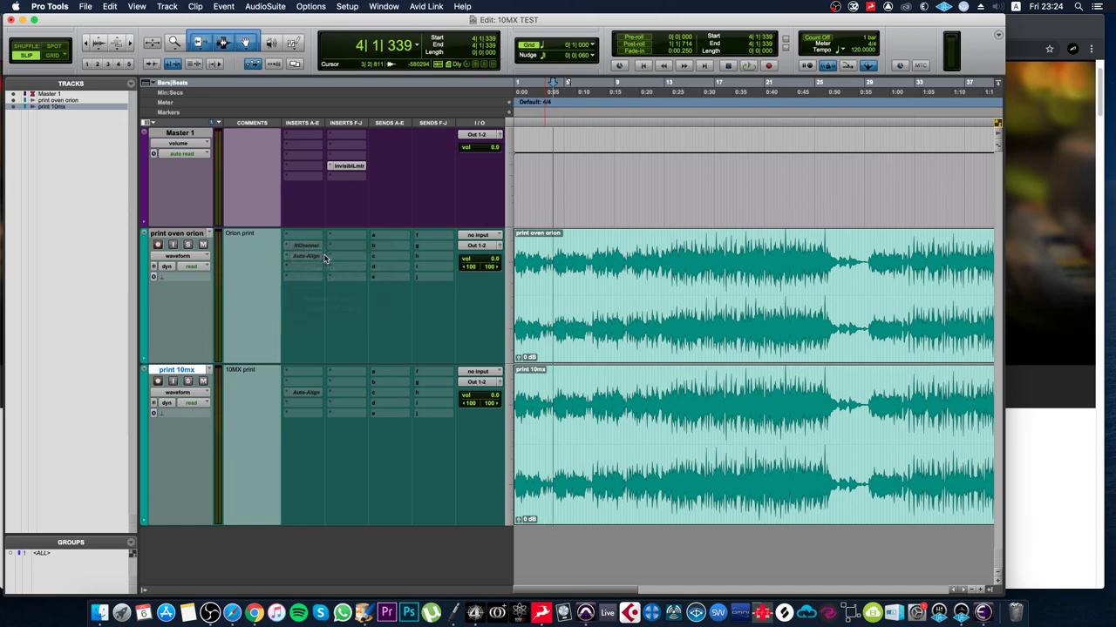
click(311, 247)
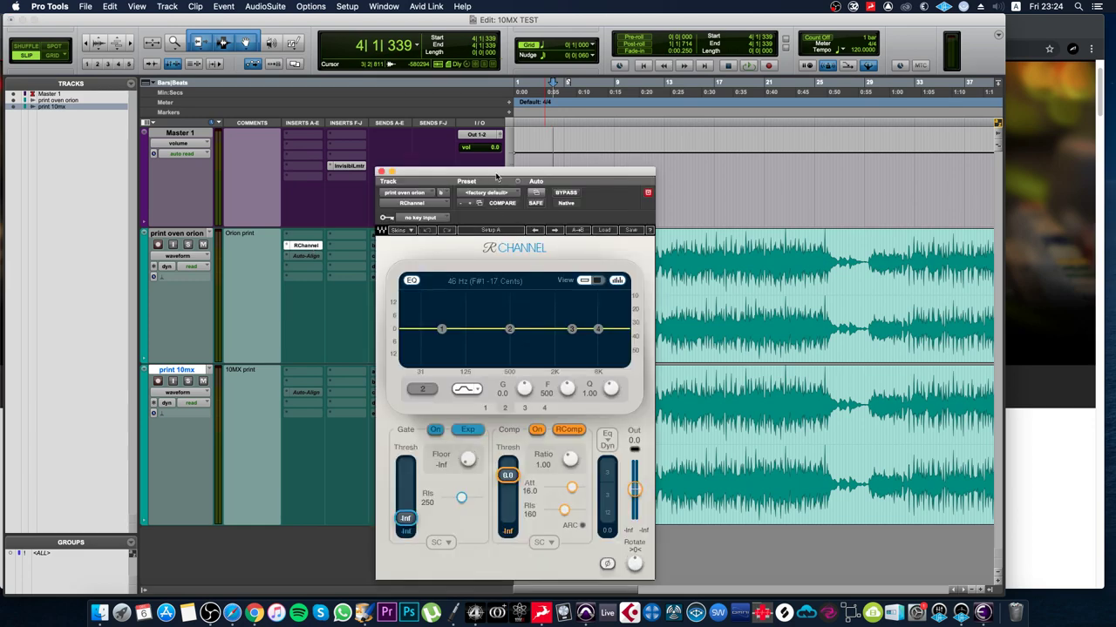
- Invert the polarity of print oven orion in RChannel and switch the plug-in's bypass on and off
drag(496, 178, 750, 104)
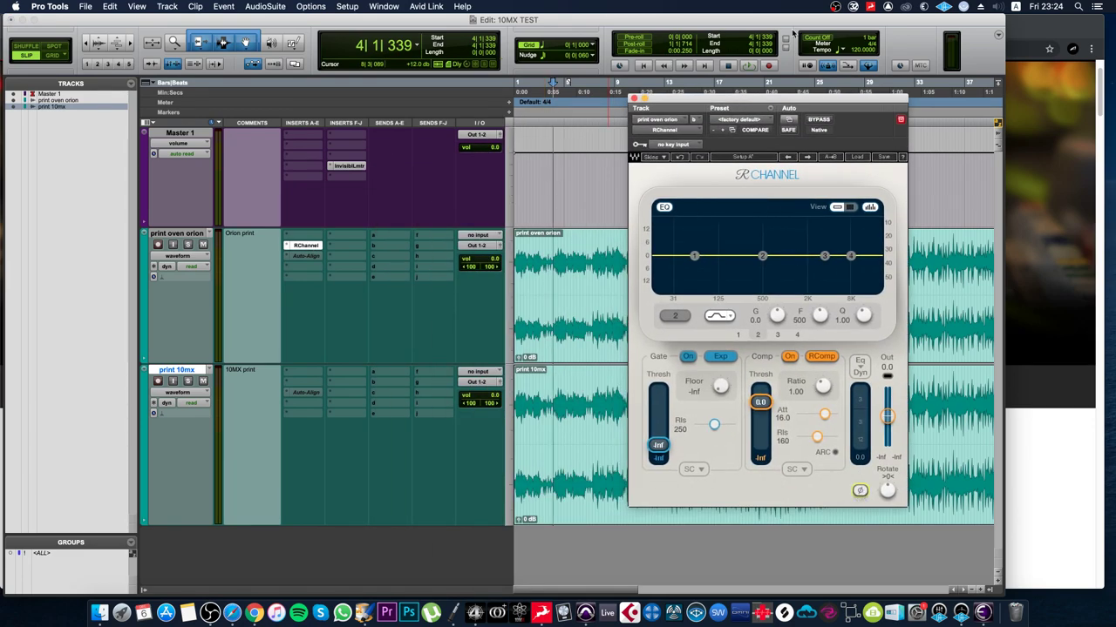
click(819, 120)
click(821, 123)
- Play both prints from bar 4 and again from 13|2|752 with the RChannel window open, then stop
key(space)
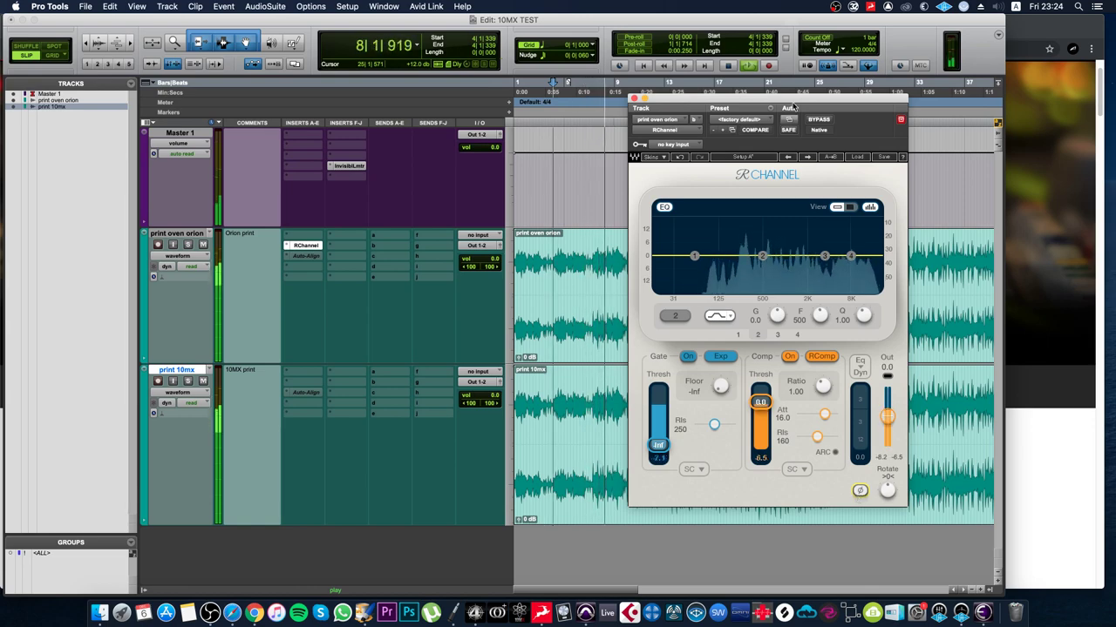
drag(750, 101, 407, 109)
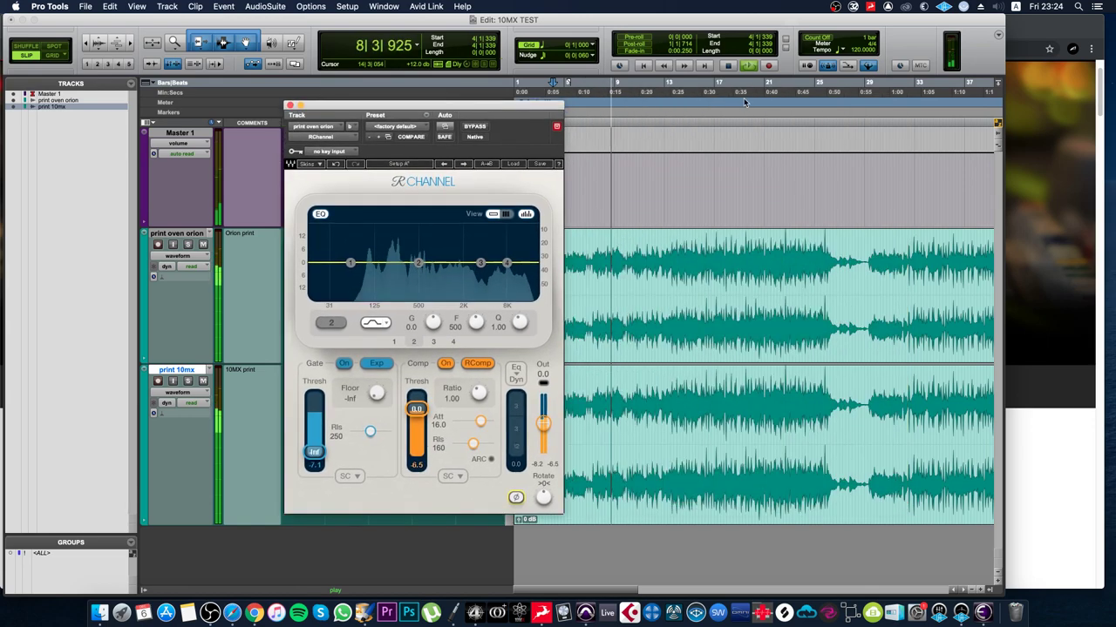
click(672, 114)
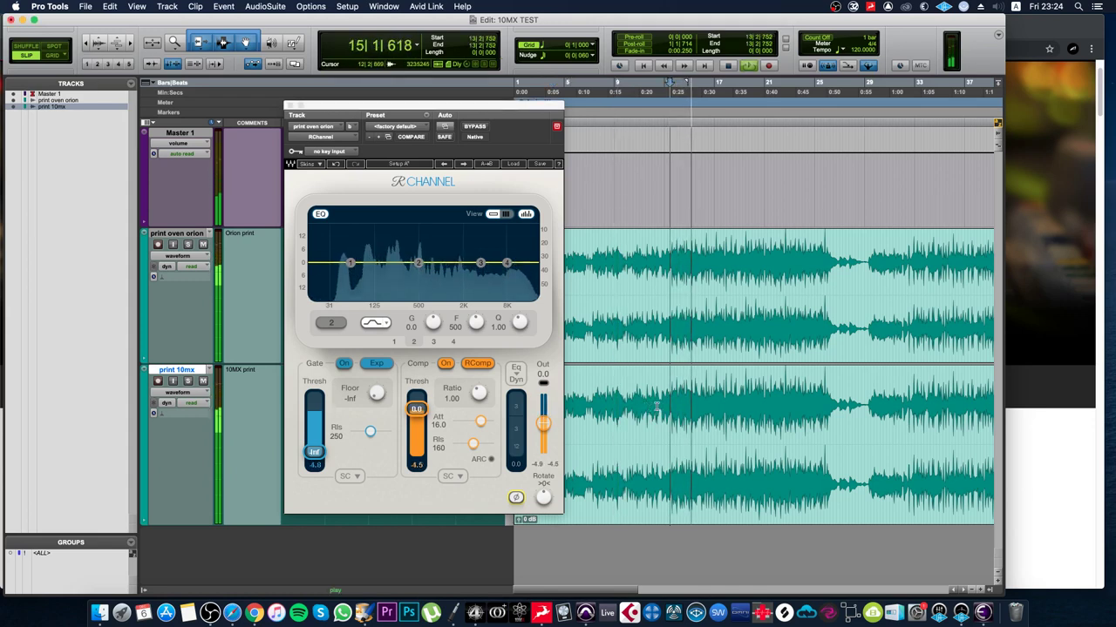
key(space)
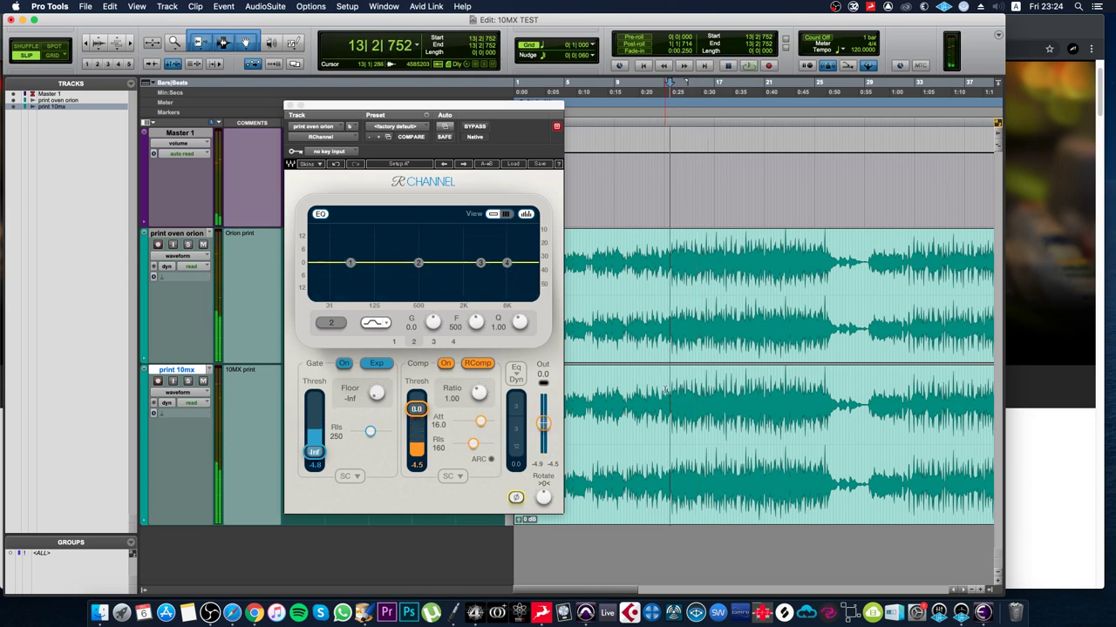
- Highlight the dense print oven orion passage from 12|4|354 to 24|1|488, then place the cursor at 14|1|547
drag(668, 406, 823, 410)
click(658, 275)
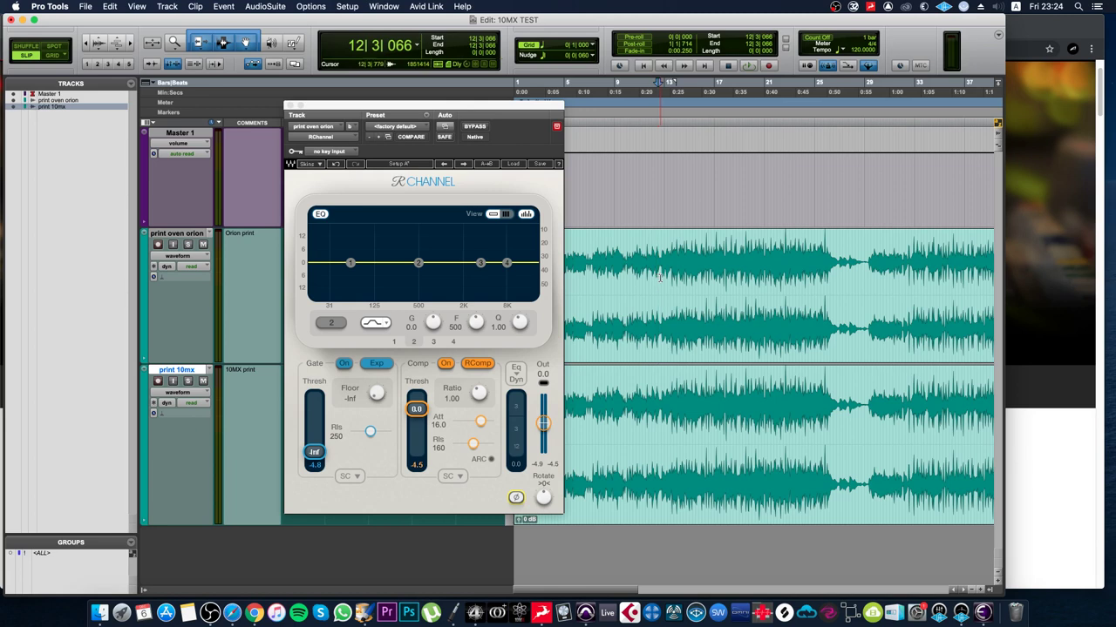
drag(661, 275, 805, 272)
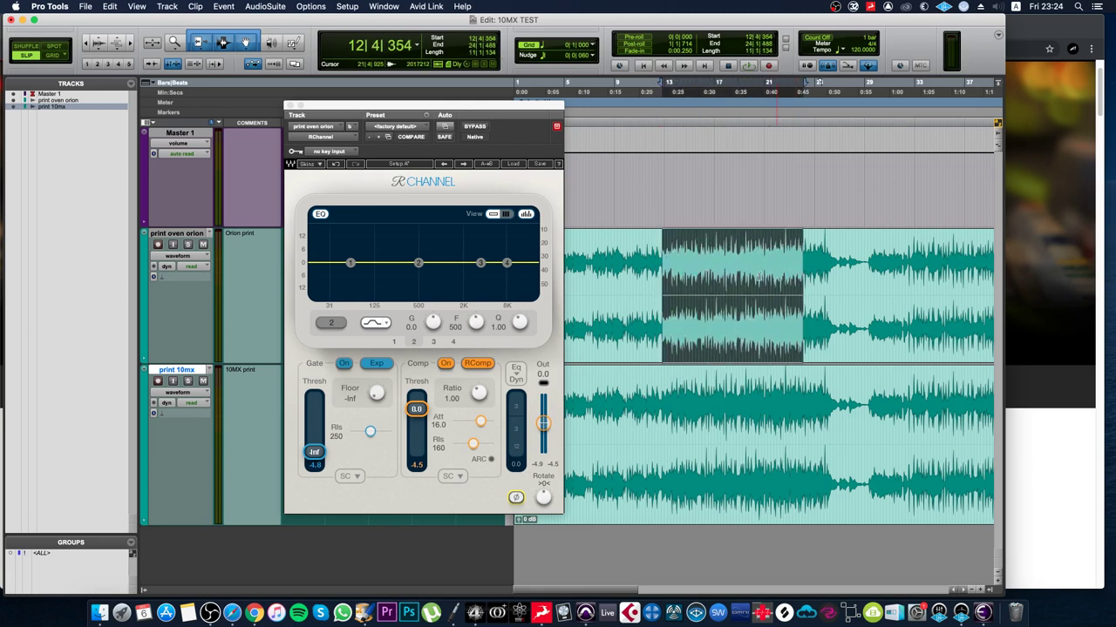
click(716, 276)
drag(672, 275, 681, 376)
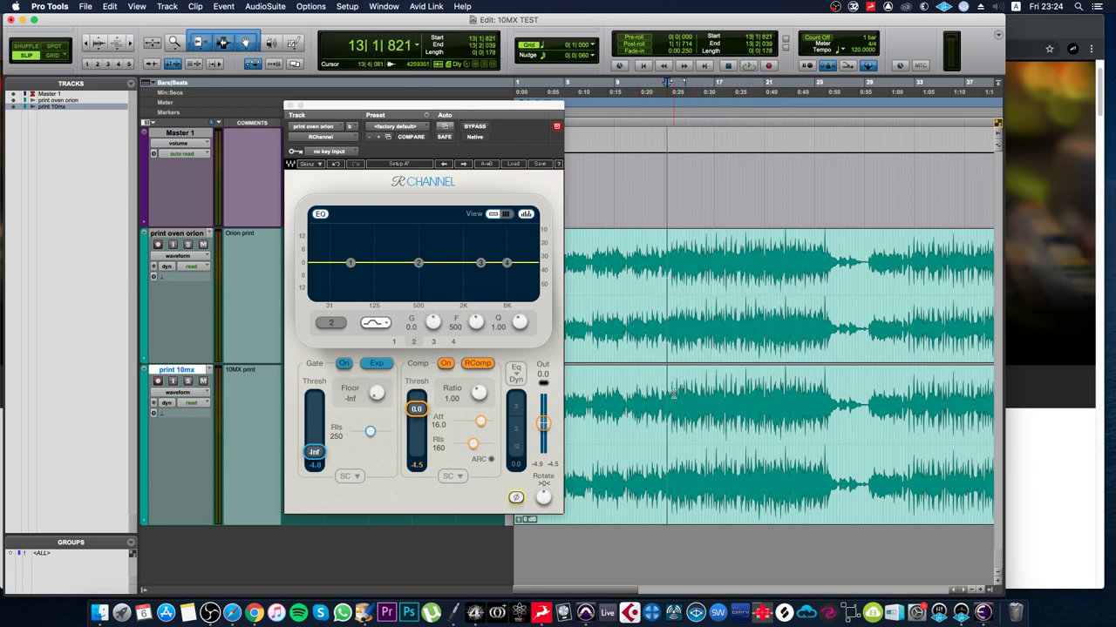
double_click(660, 304)
click(662, 278)
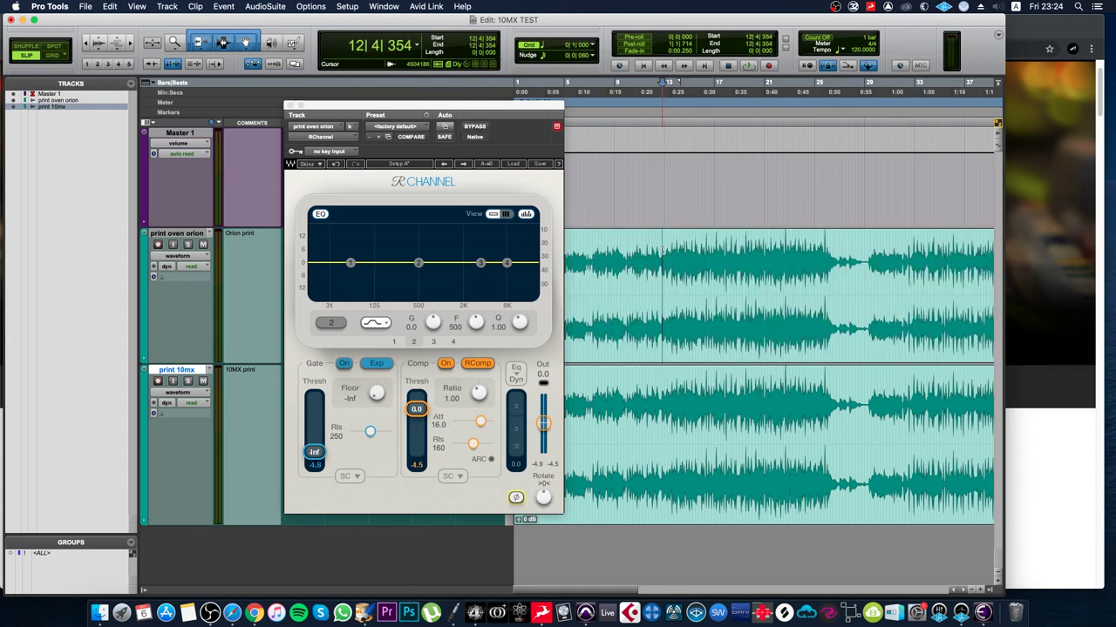
click(664, 253)
click(680, 251)
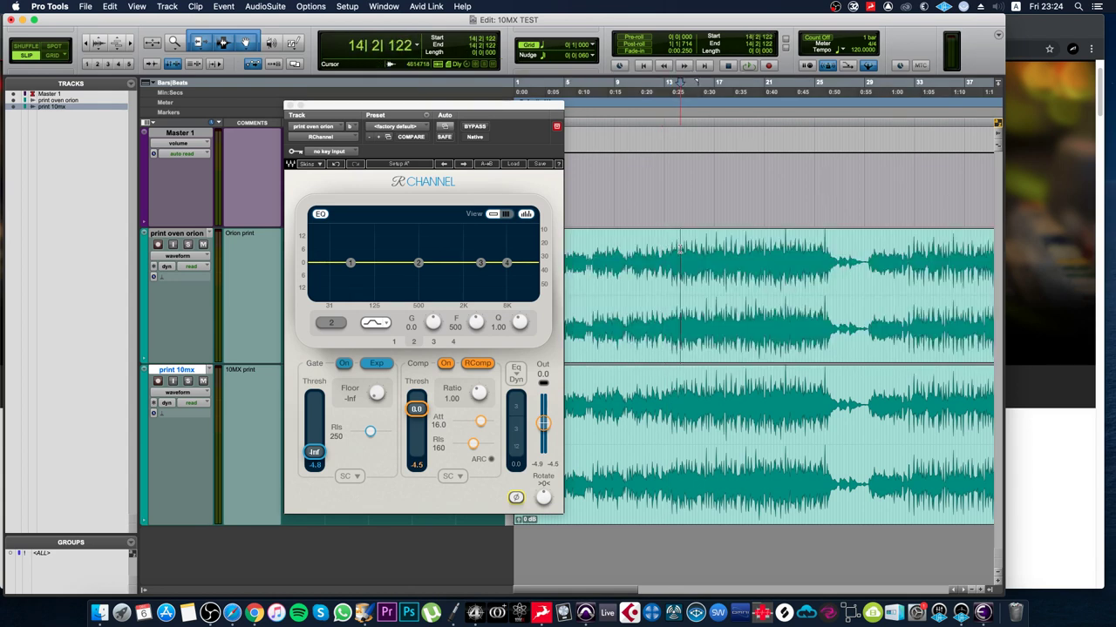
click(678, 261)
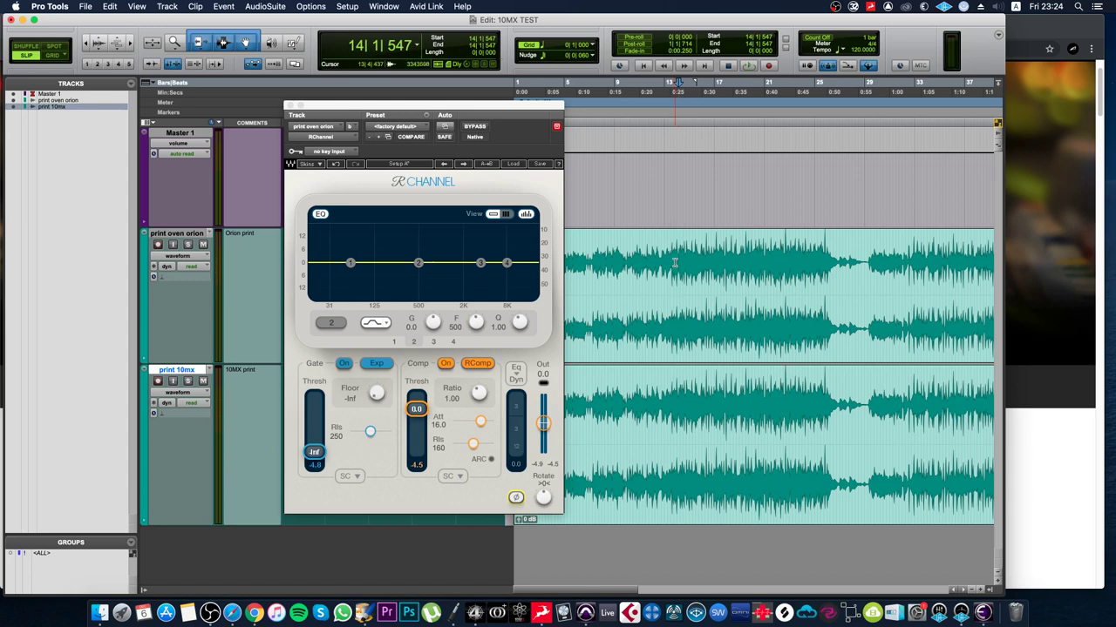
- Turn off the polarity inversion in RChannel and untarget its window so it stays open beside the inserts
drag(346, 148, 368, 127)
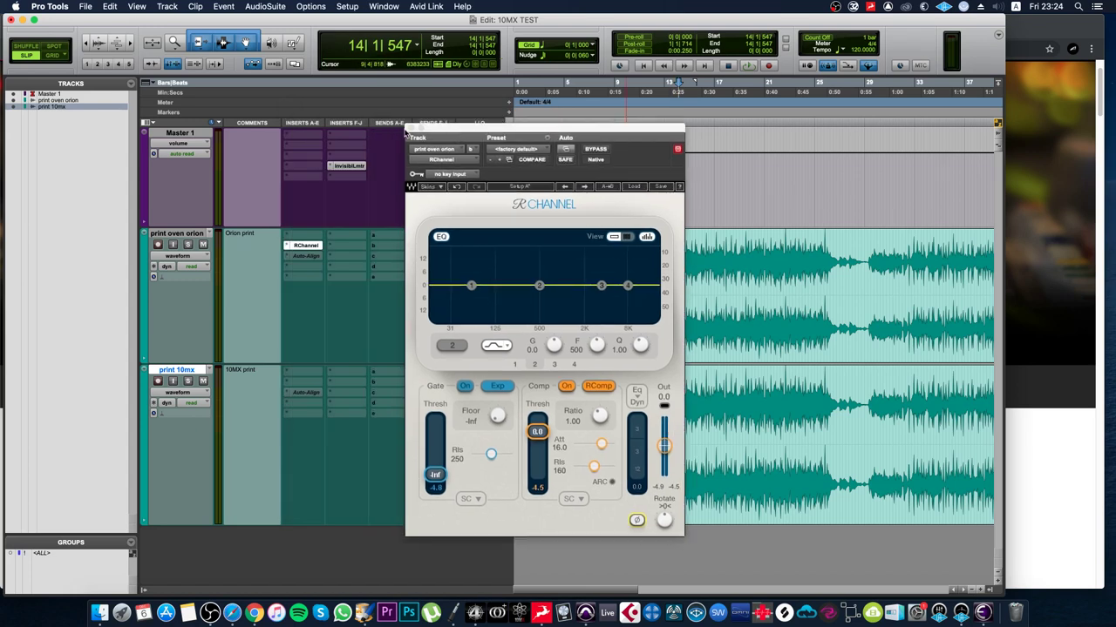
click(410, 129)
click(306, 245)
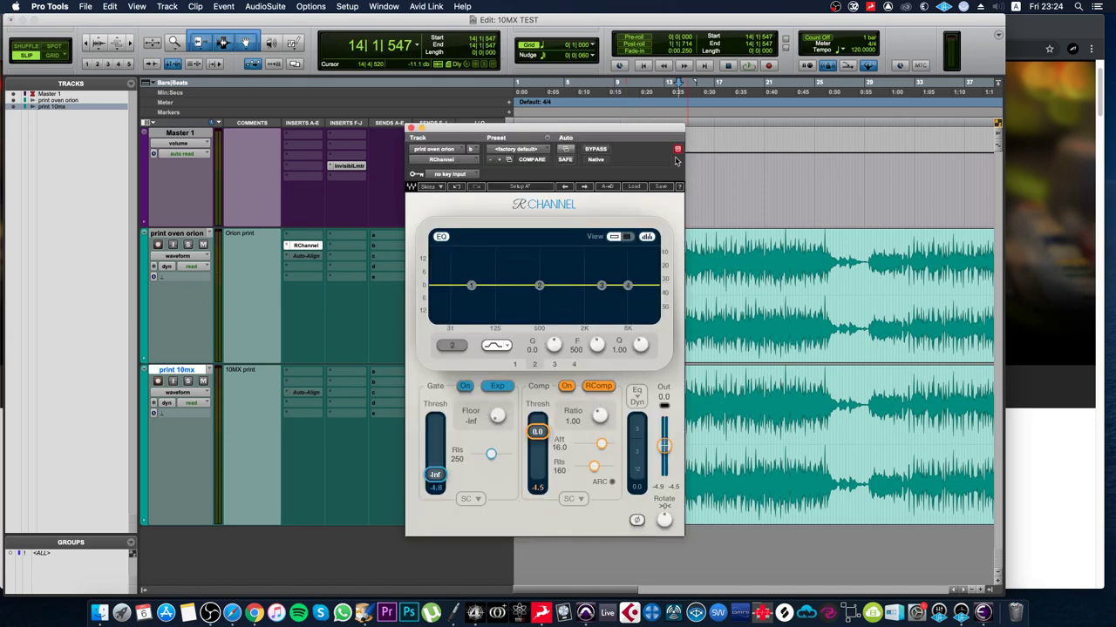
drag(668, 135, 885, 165)
- Insert FabFilter Pro-Q 3 as a multichannel plug-in on the Master 1 track after InvisibLmtr
click(343, 178)
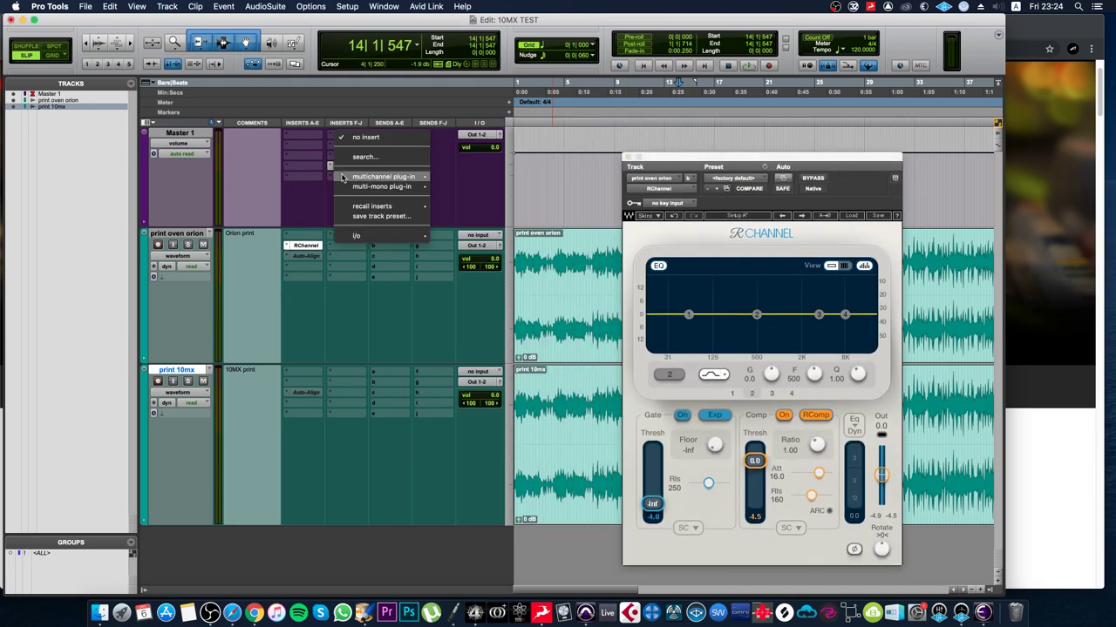
mouse_move(392, 180)
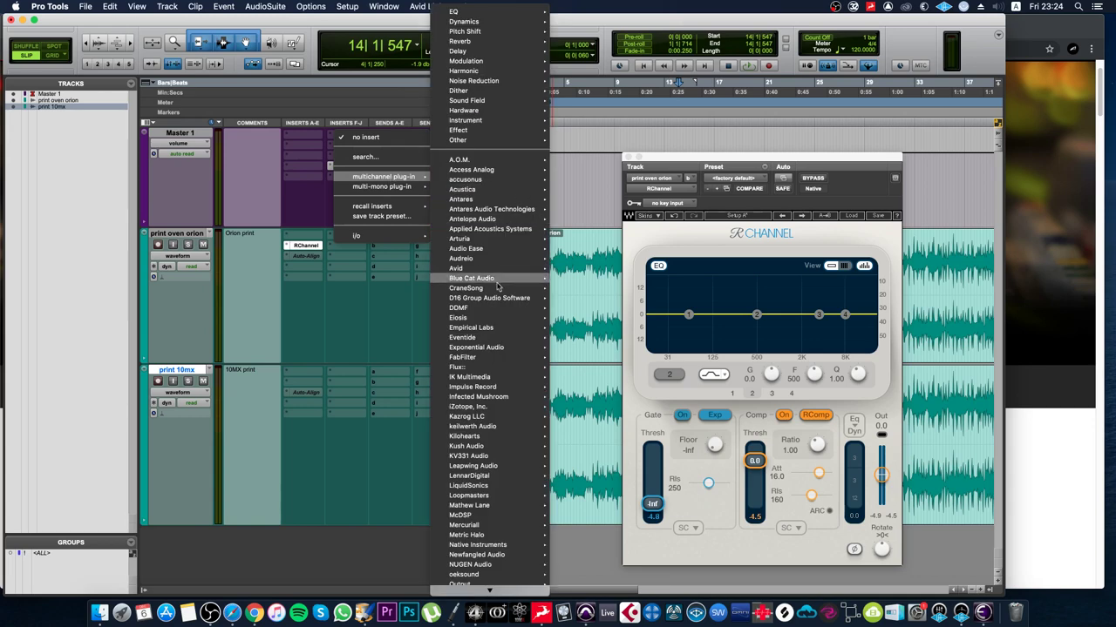
mouse_move(488, 356)
click(597, 381)
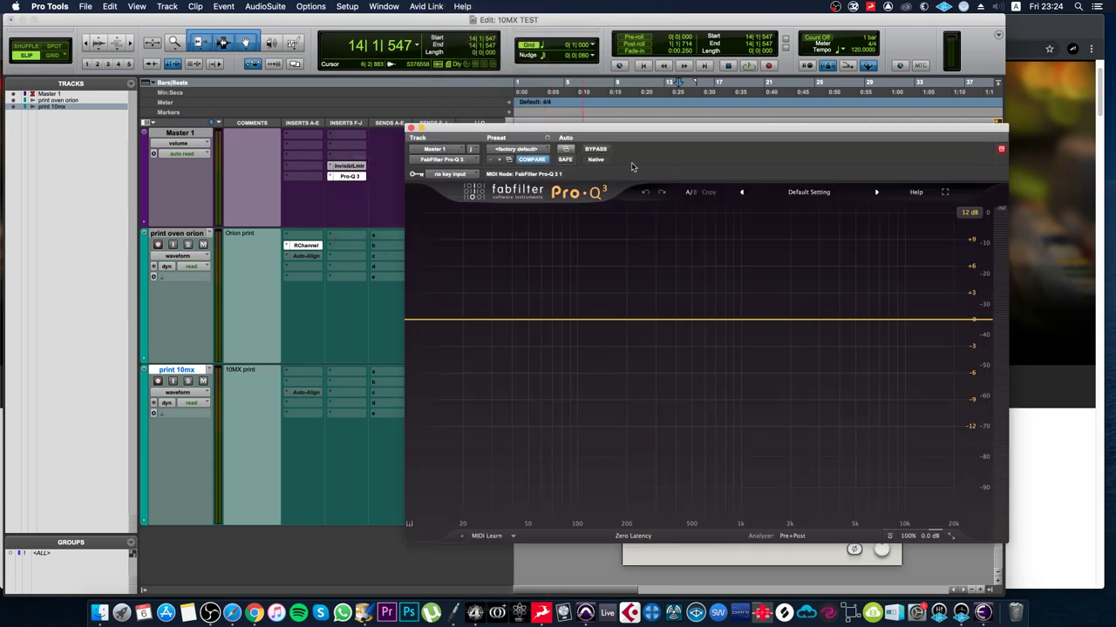
- Play from 14|1|547 and watch the master spectrum in Pro-Q 3 beside RChannel, then stop playback
drag(643, 133, 297, 81)
key(space)
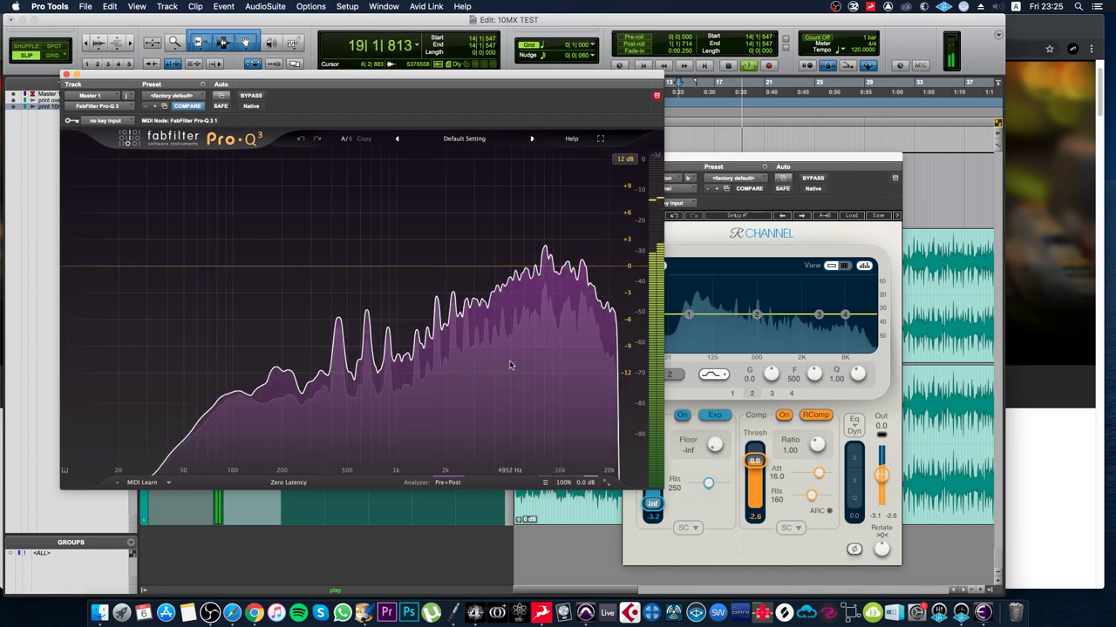
key(space)
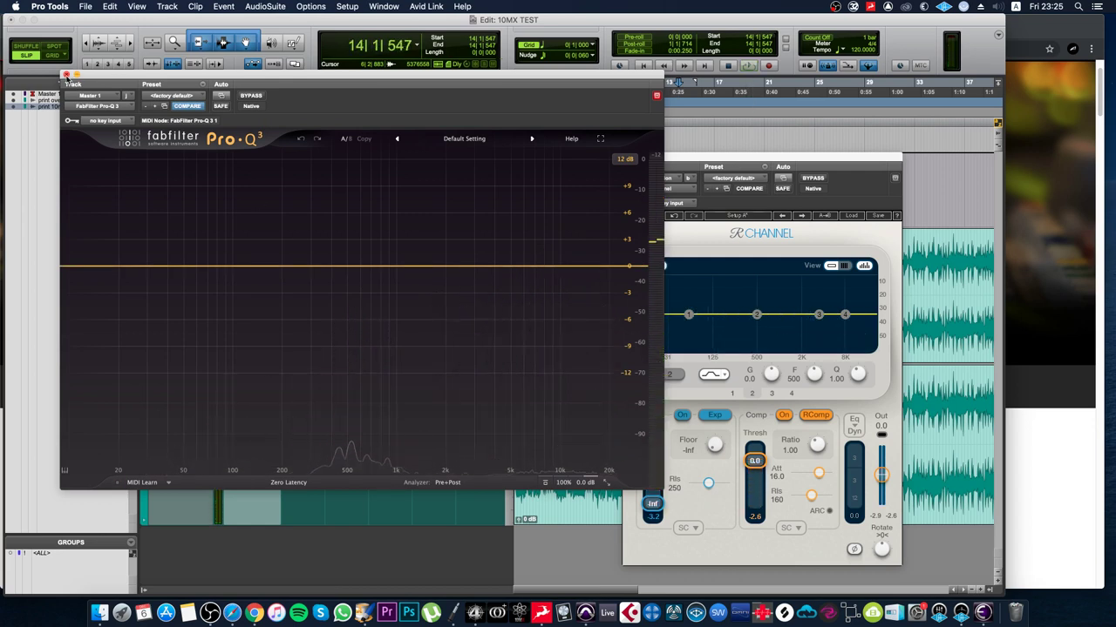
- Close both plug-in windows and deactivate the RChannel insert on the print oven orion track
click(67, 76)
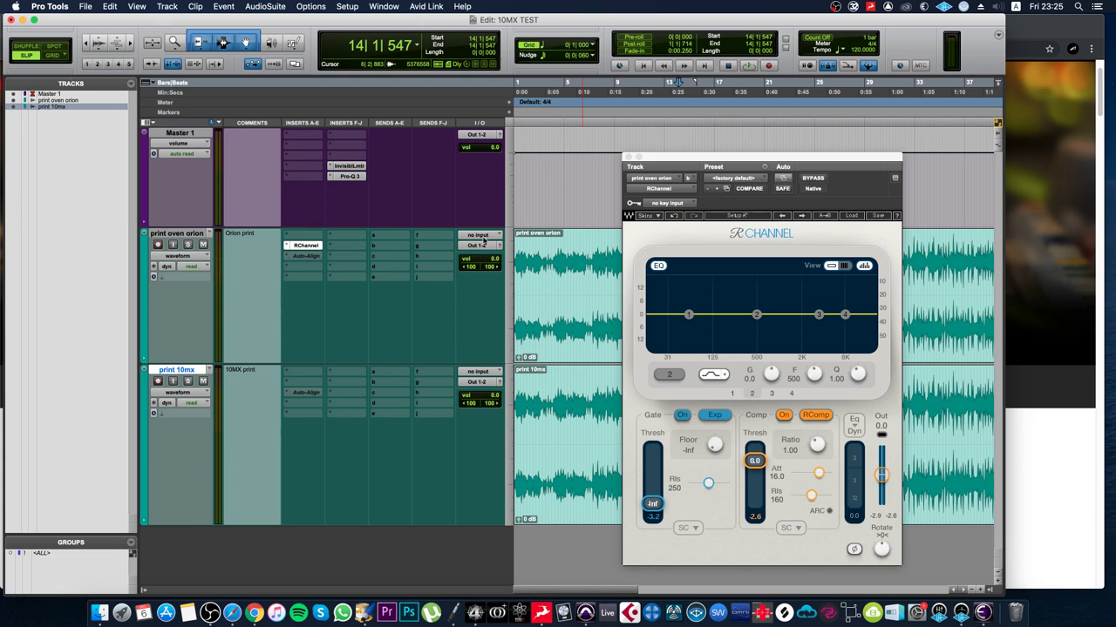
click(626, 158)
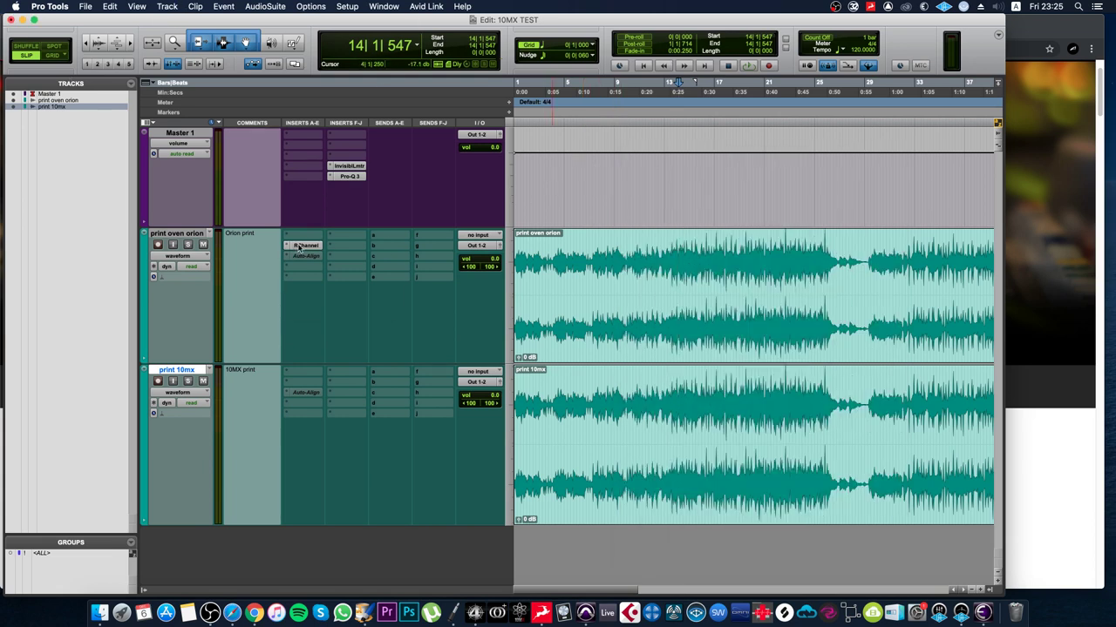
right_click(300, 248)
click(318, 259)
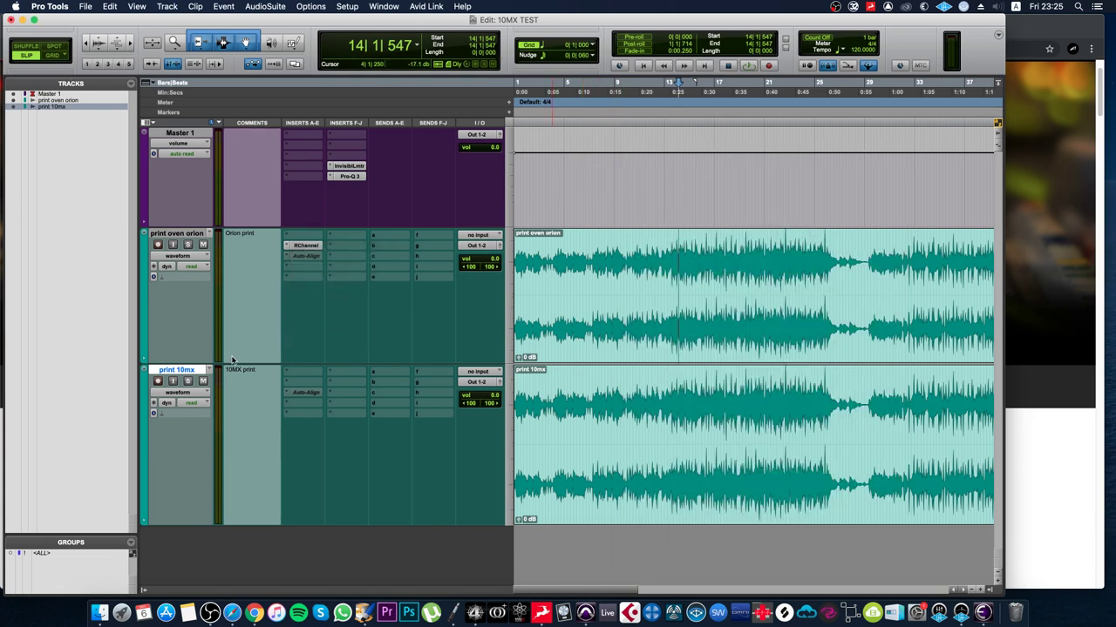
- Place the cursor at 7|4|651 and examine both prints' waveforms there at very fine timeline scale
click(600, 128)
key(super+bracketright)
key(super+bracketright)
key(super+bracketright)
key(super+bracketright)
key(super+bracketright)
key(super+bracketright)
key(super+bracketright)
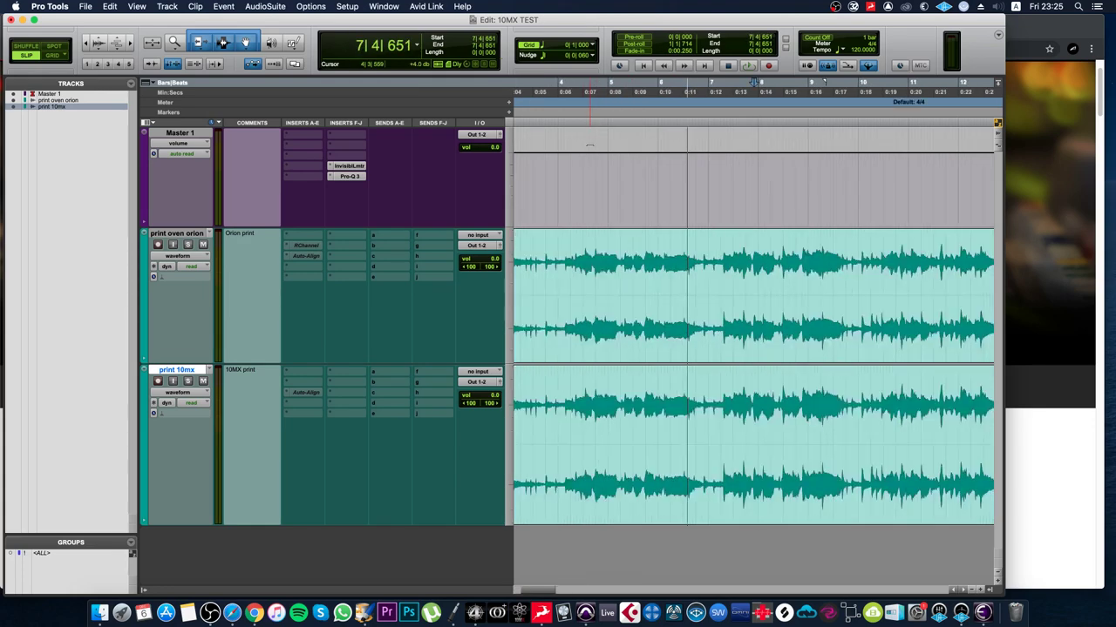
key(super+bracketright)
key(super+bracketright)
key(super+bracketright)
key(super+bracketright)
key(super+bracketright)
key(super+bracketright)
key(super+bracketright)
key(super+bracketright)
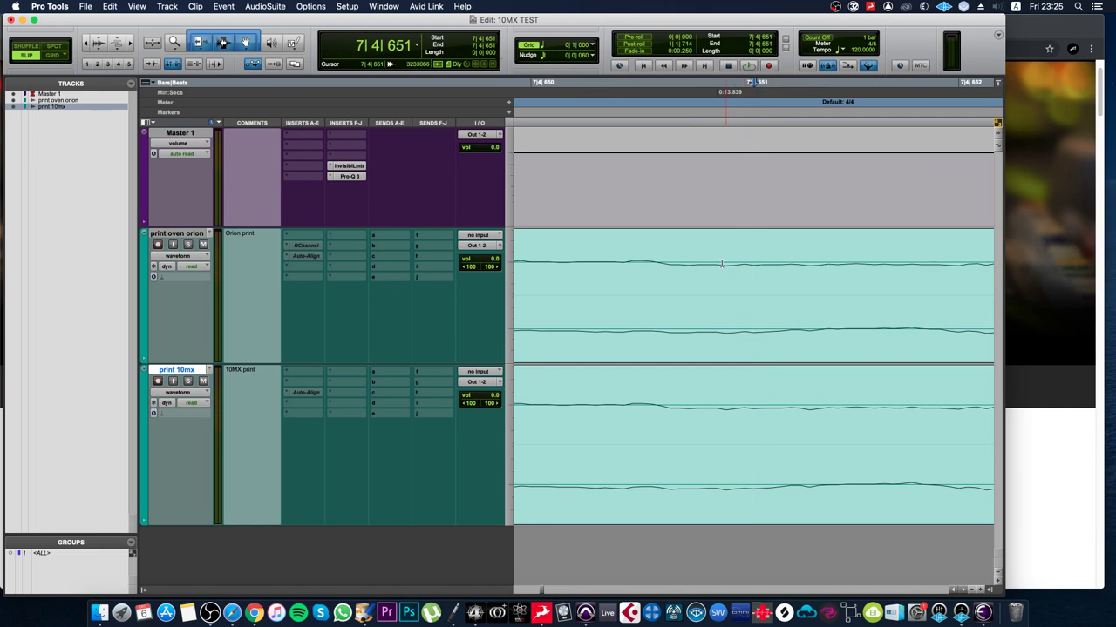
- Enlarge both prints' track heights and waveform amplitude, and compare short passages of the two waveforms near 7|4|651
drag(726, 329, 741, 331)
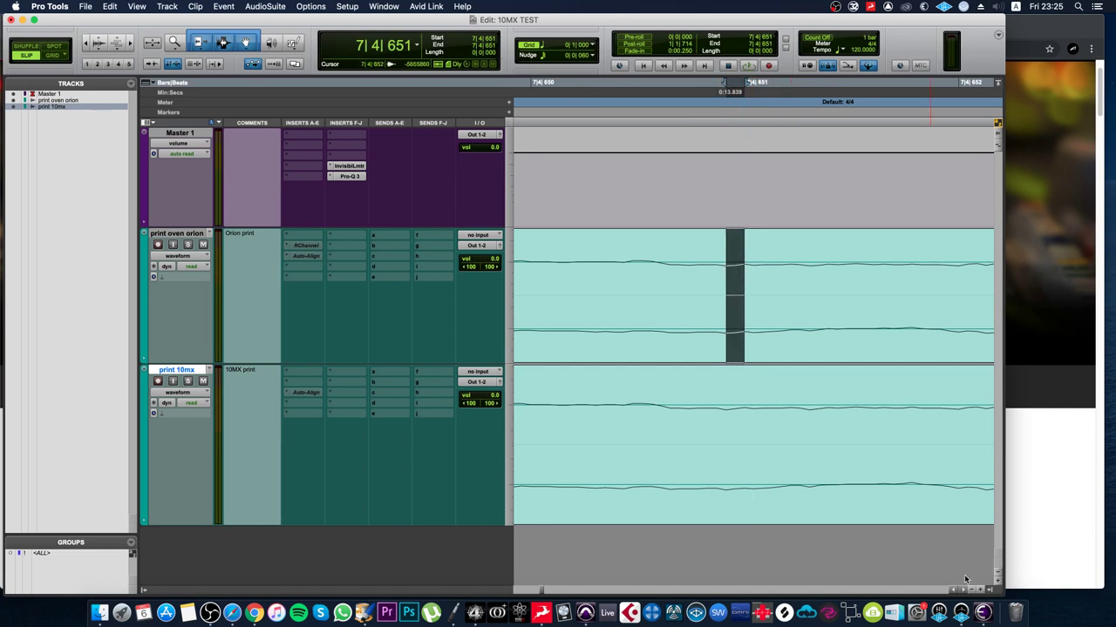
click(998, 587)
click(999, 587)
scroll(734, 344, down, 2)
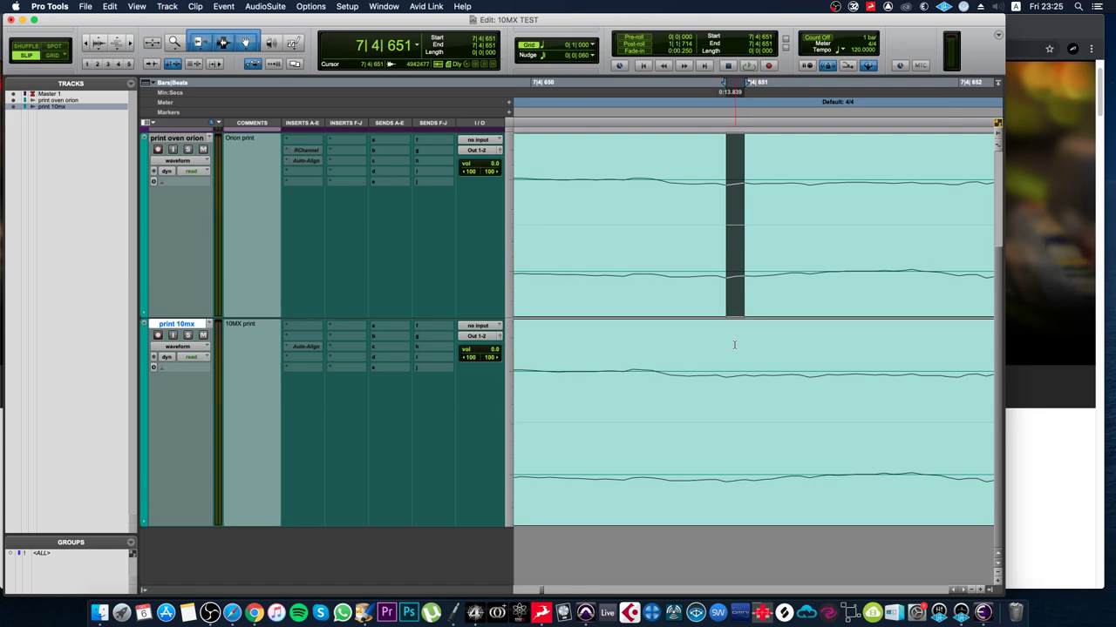
drag(668, 367, 715, 380)
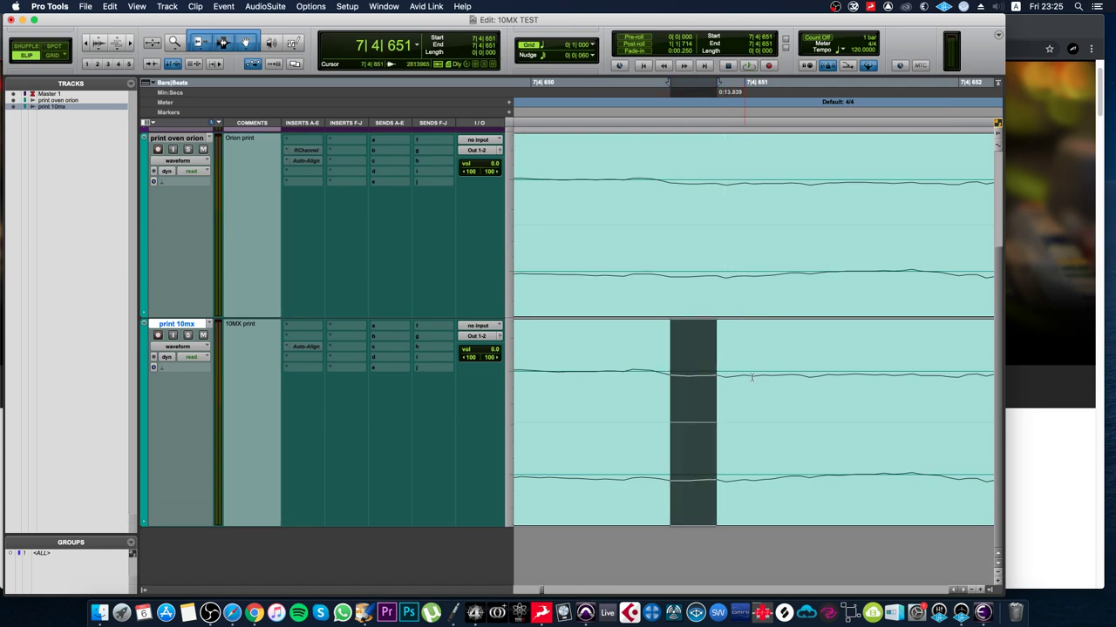
drag(998, 137, 995, 101)
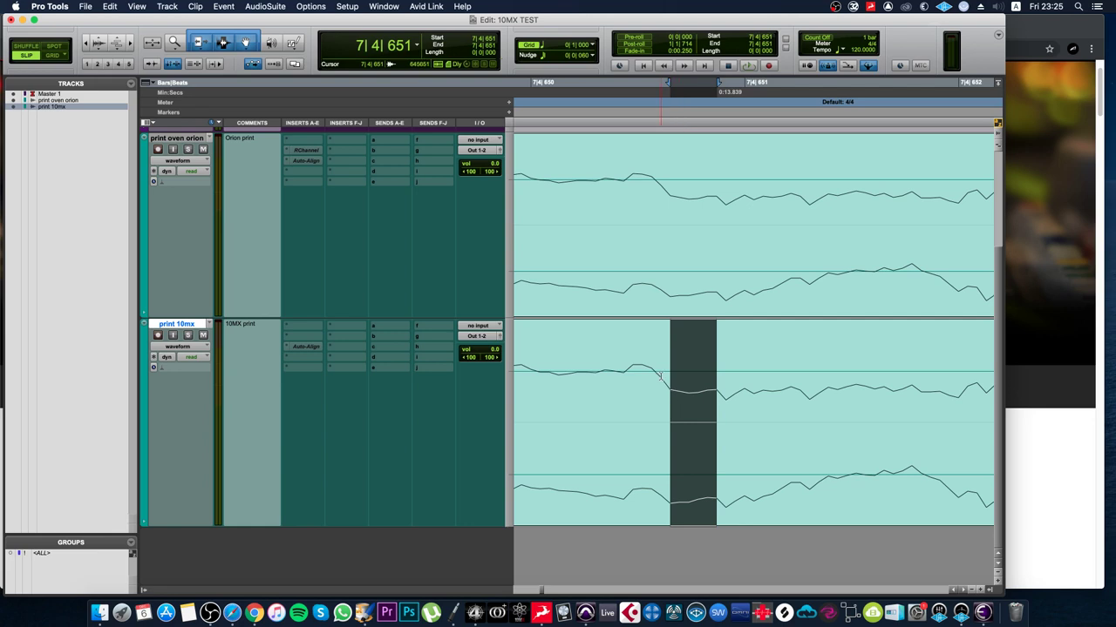
drag(651, 372, 557, 244)
- Return from sample-level detail to an overview of both prints and place the edit cursor at 2|2|193
double_click(607, 242)
key(r)
key(r)
key(r)
key(r)
key(r)
key(r)
key(r)
key(r)
key(r)
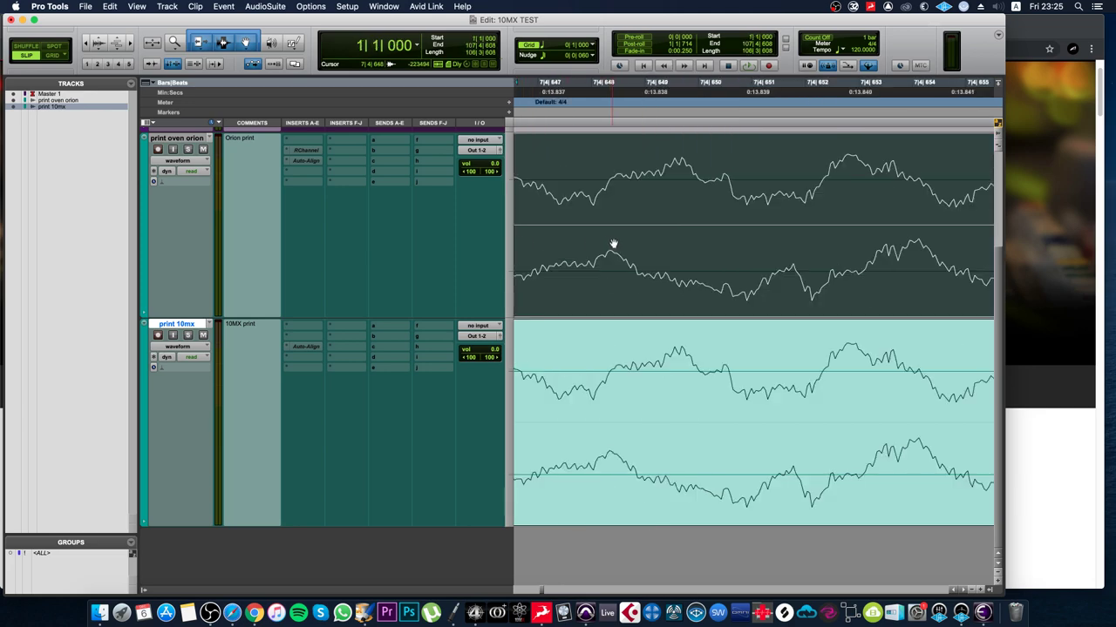
key(r)
key(r)
key(r)
key(r)
key(r)
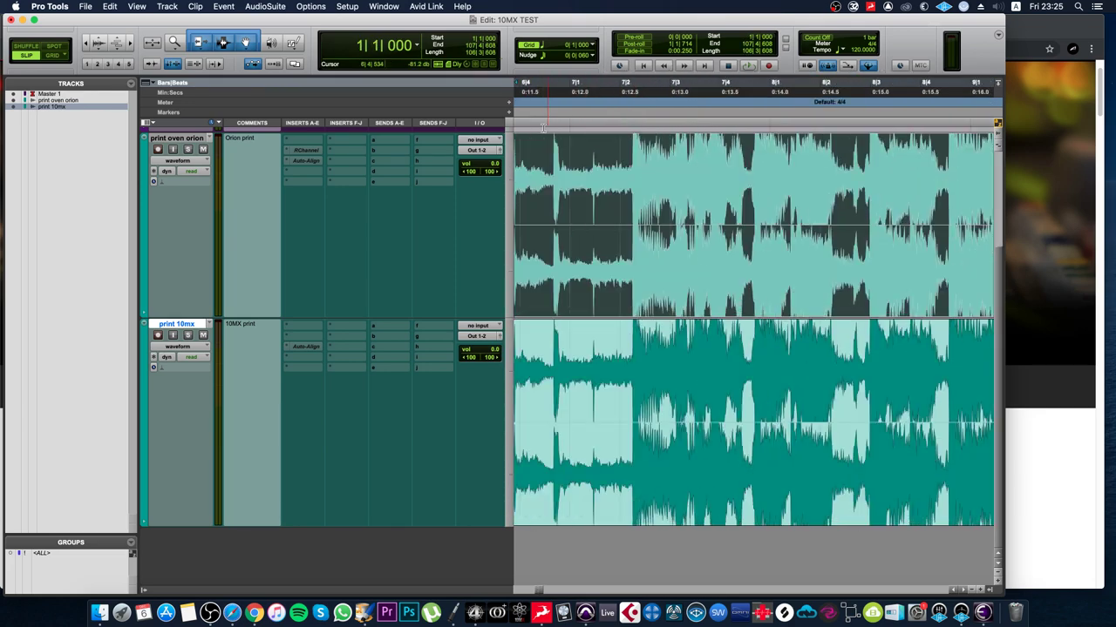
key(t)
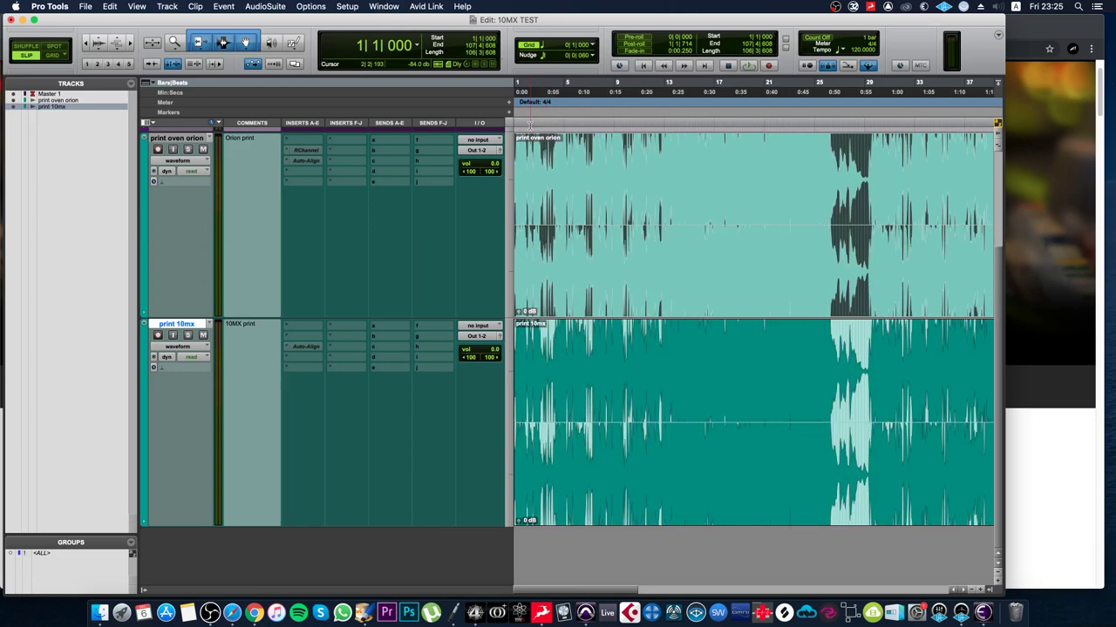
click(537, 136)
key(t)
key(t)
key(r)
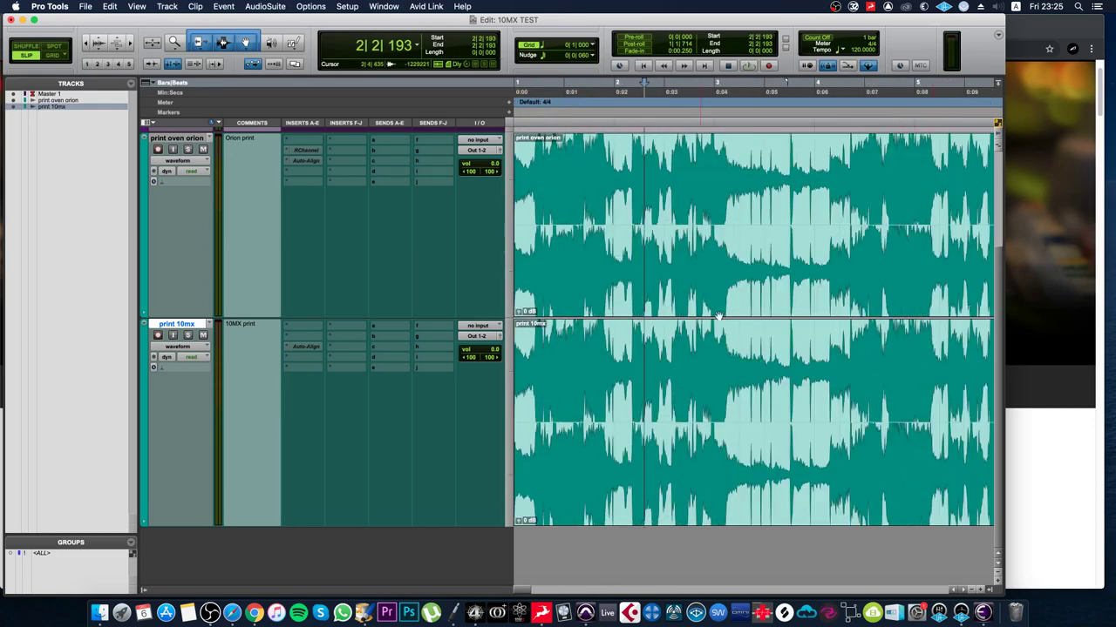
key(r)
key(r)
key(r)
key(r)
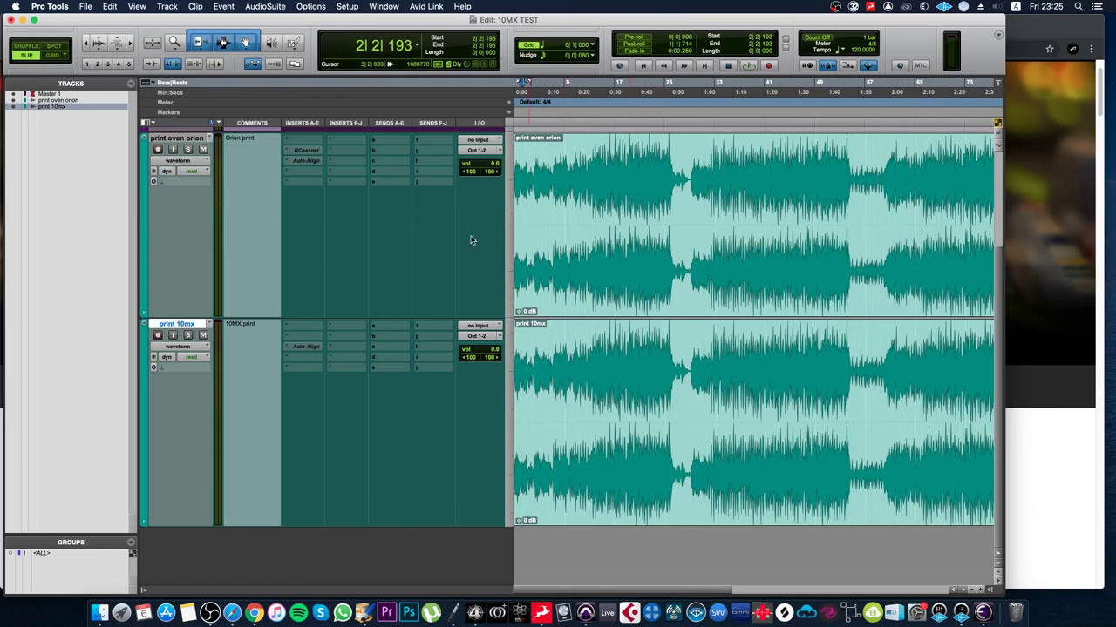
- Make the Auto-Align insert on the print oven orion track active and open its window clear of the insert columns
right_click(304, 158)
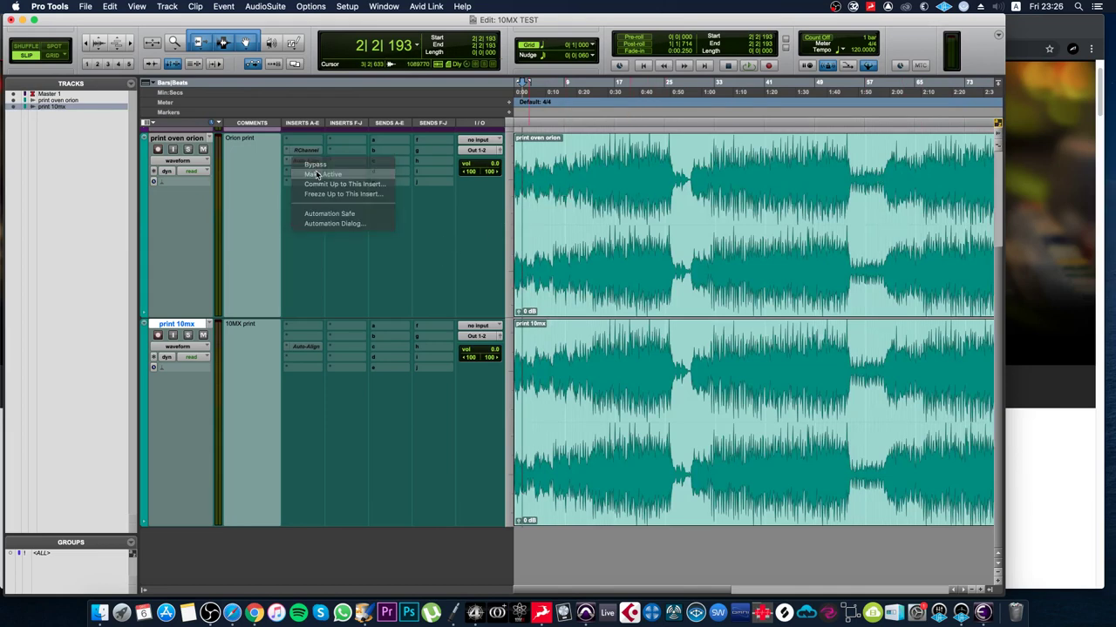
click(315, 174)
click(304, 161)
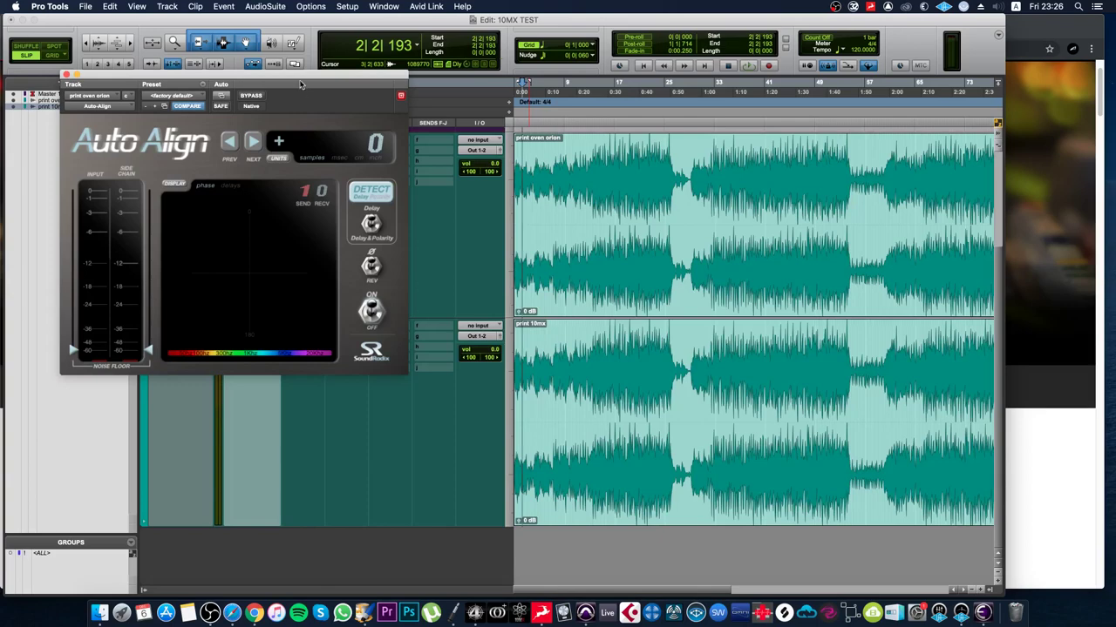
drag(286, 83, 826, 79)
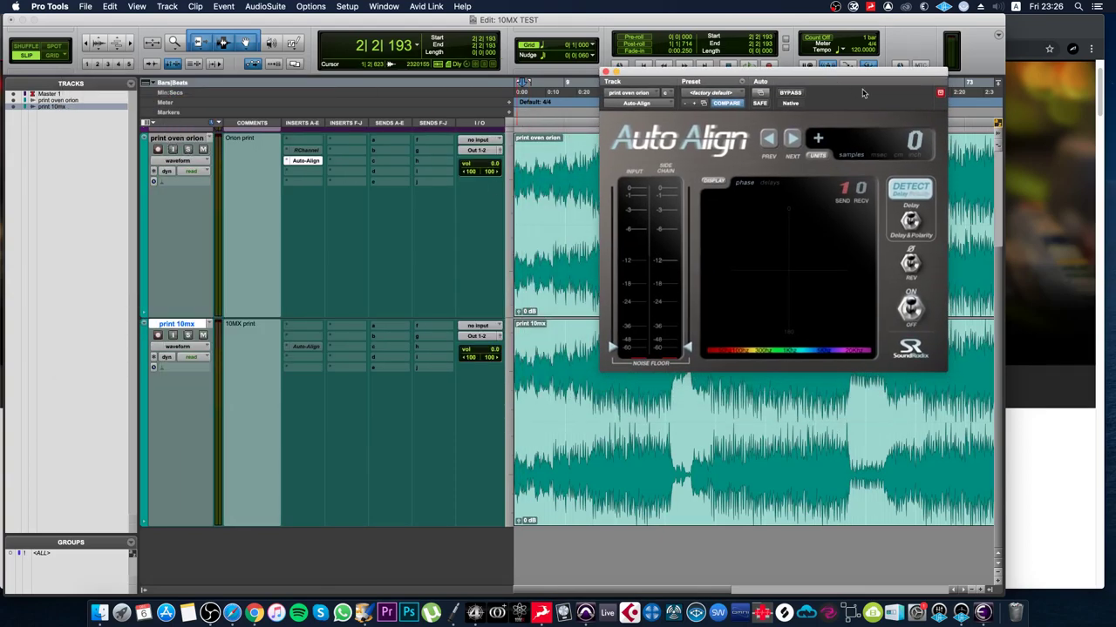
drag(891, 73, 901, 19)
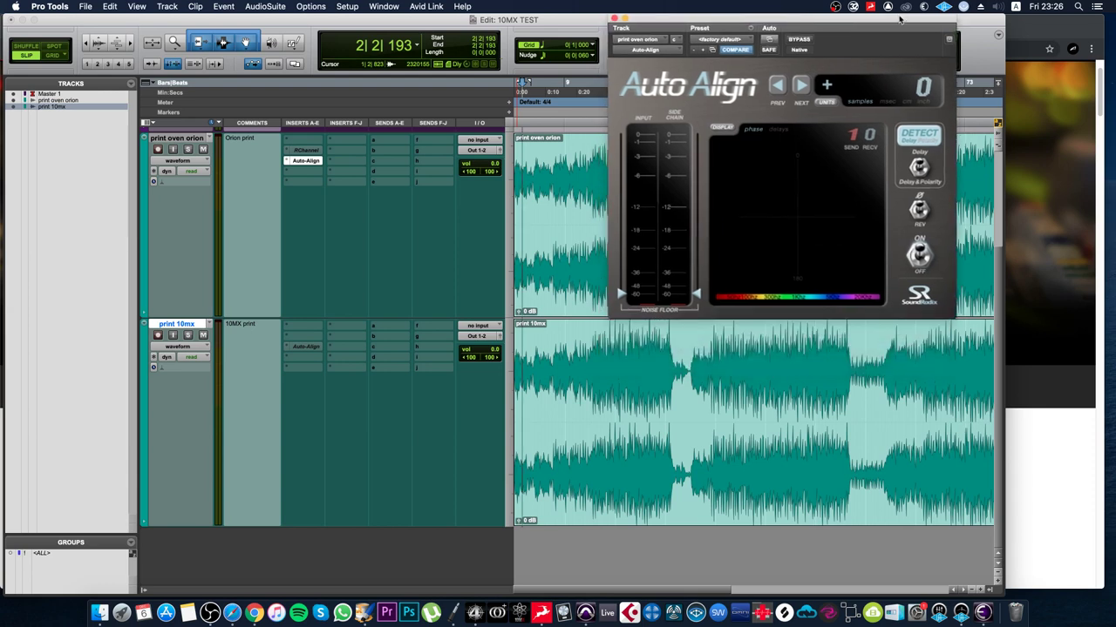
- Make Auto-Align active on the print 10mx track and open its window beside the Orion track's instance
right_click(293, 352)
click(309, 361)
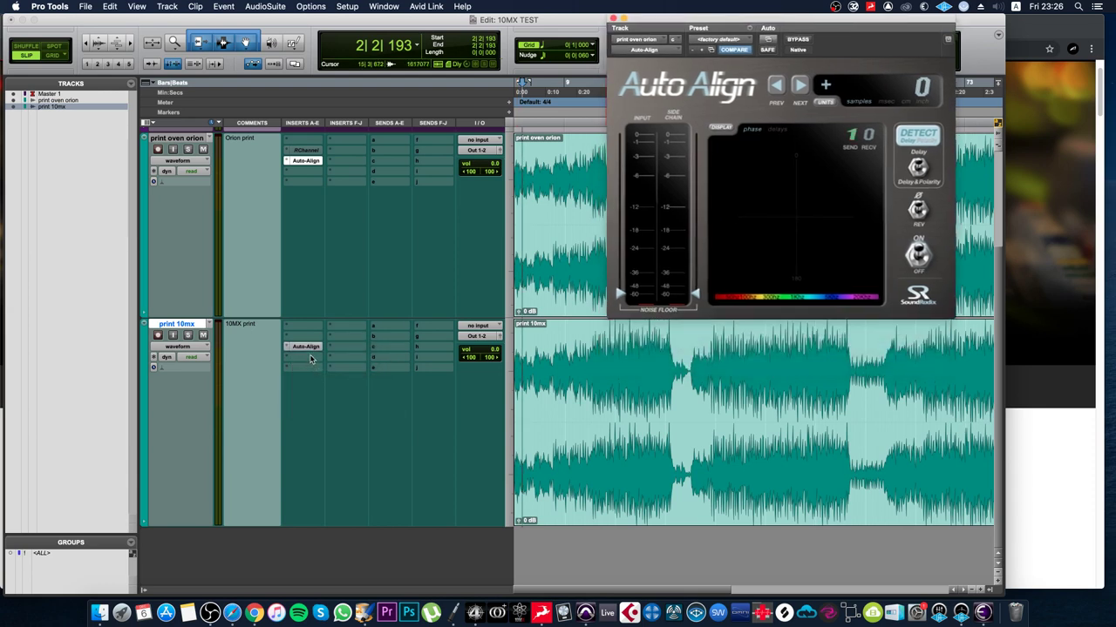
click(310, 348)
drag(767, 77, 387, 220)
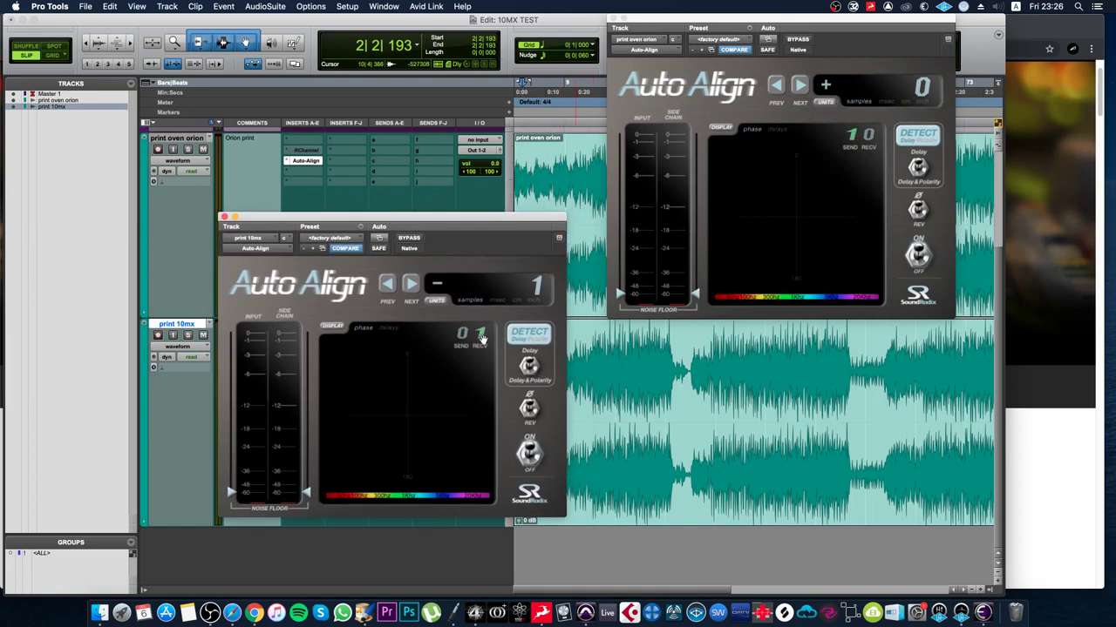
- Run delay detection in the print 10mx Auto-Align while playing from 2|2|193, and stop playback
click(529, 340)
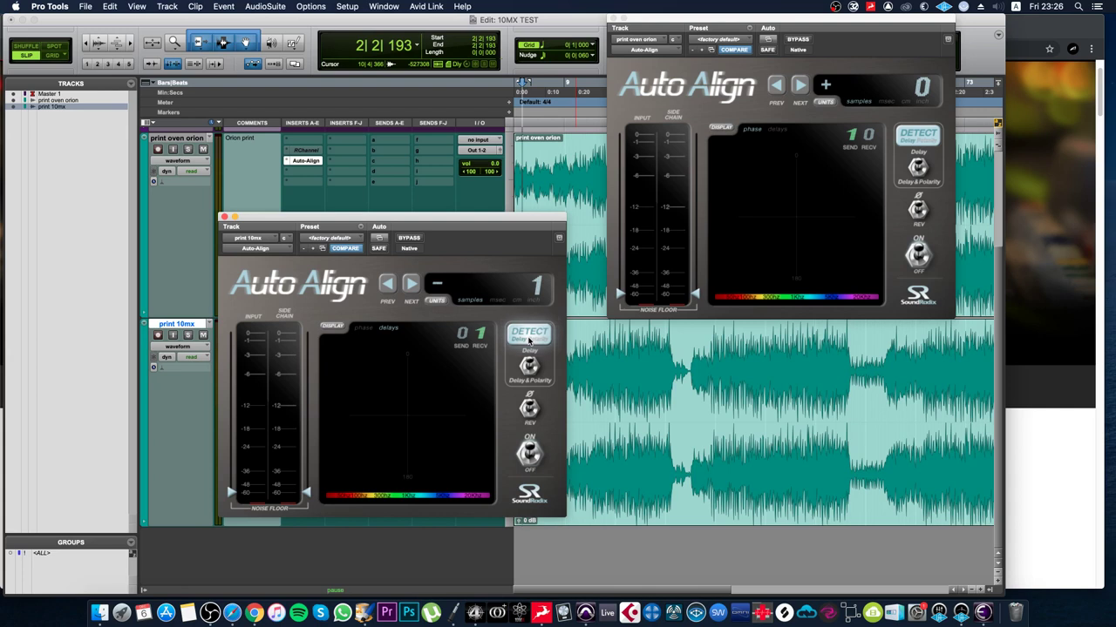
key(space)
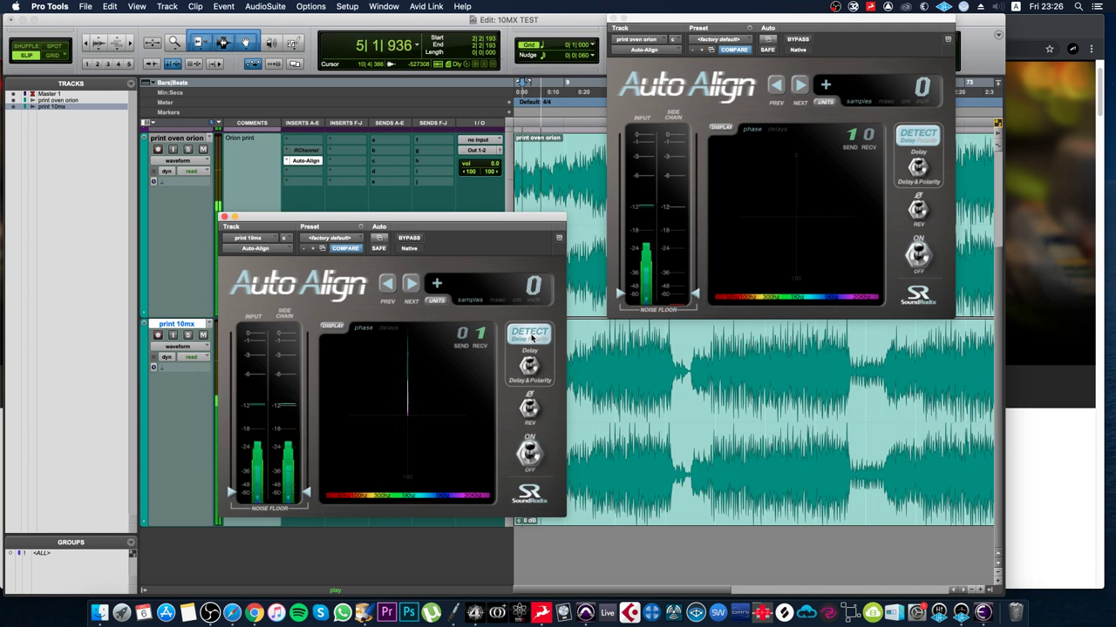
key(space)
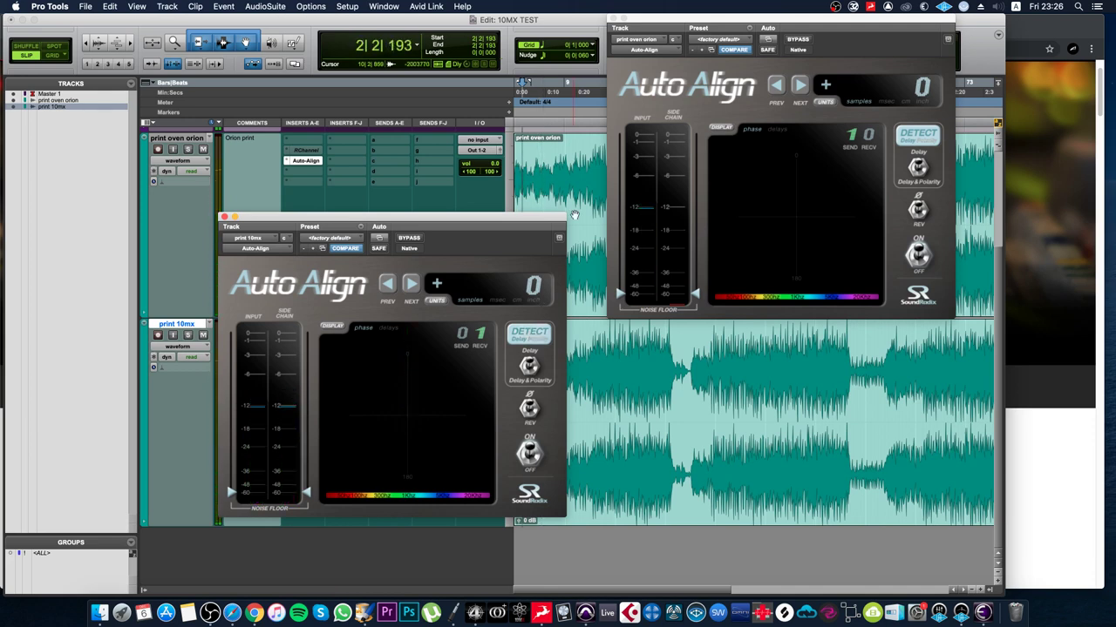
- Repeat the print 10mx Auto-Align detection on a louder passage played from 14|2|479, and stop playback
click(597, 131)
key(space)
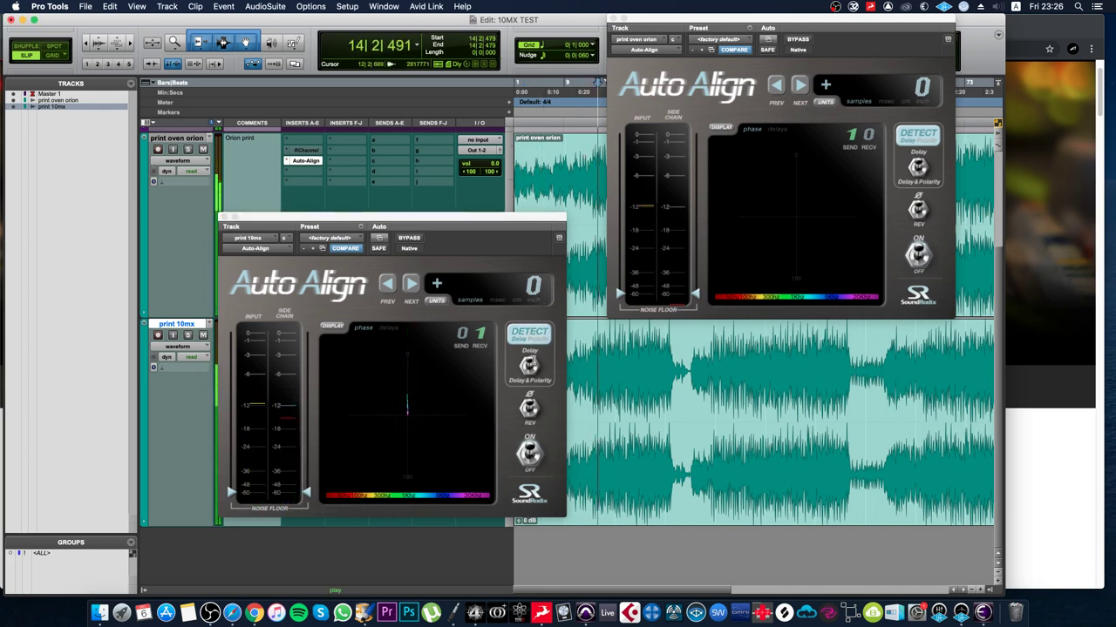
click(533, 340)
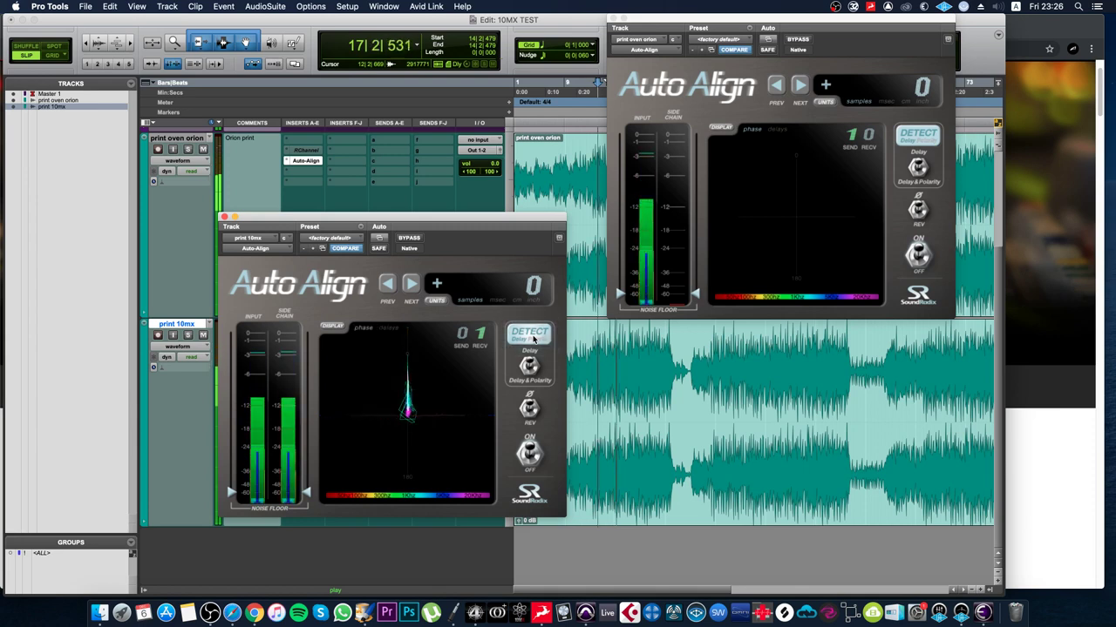
key(space)
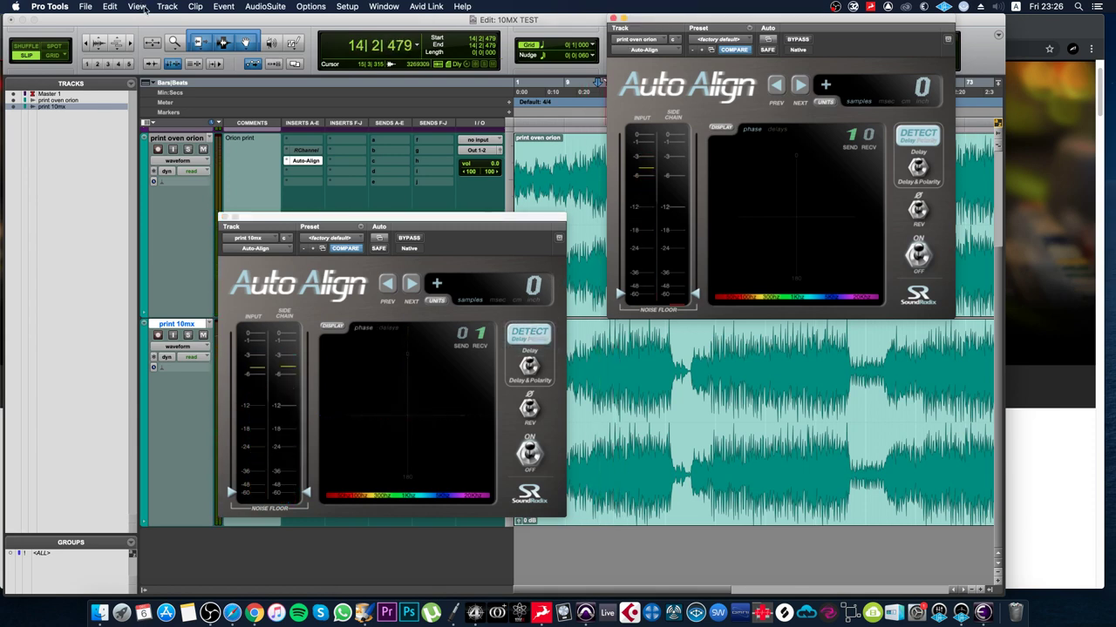
- Locate the VFH1 128BPM Bones Kit 1-01 clip at bar 112 on the print oven orion track and play it
drag(614, 19, 242, 19)
click(822, 249)
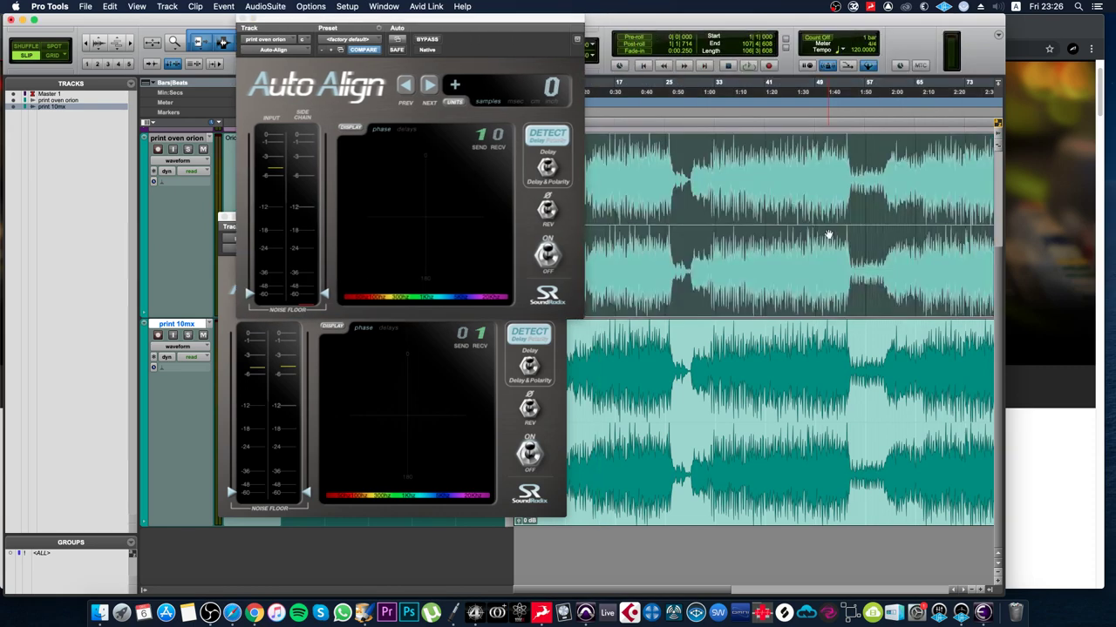
key(super+bracketleft)
key(super+bracketleft)
key(super+bracketright)
key(super+bracketright)
key(super+bracketright)
key(super+bracketright)
key(super+bracketright)
key(super+bracketright)
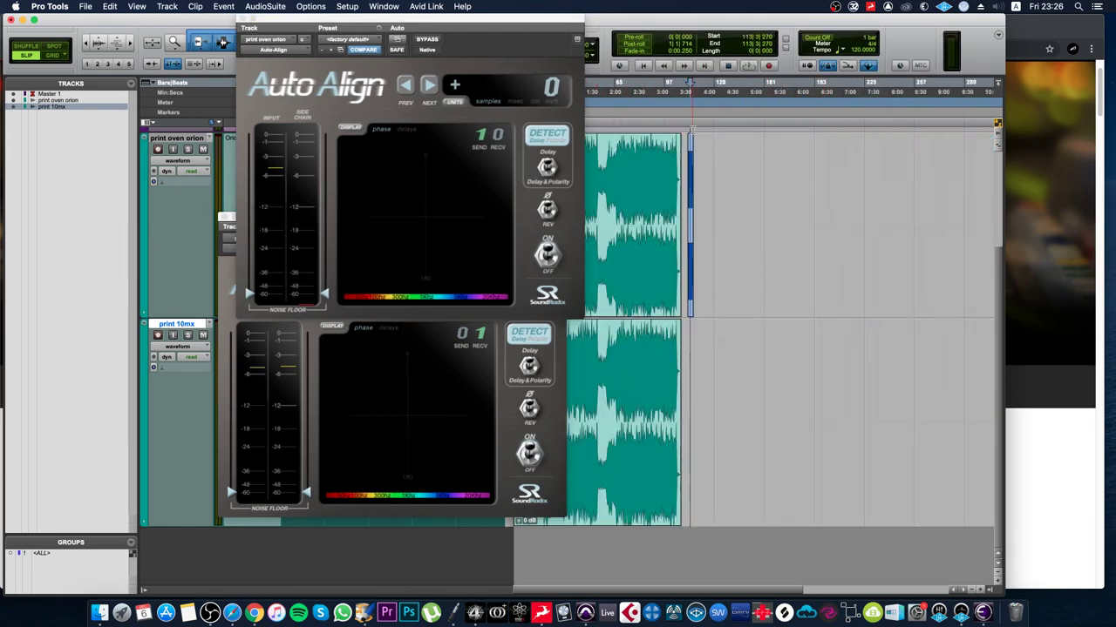
click(640, 252)
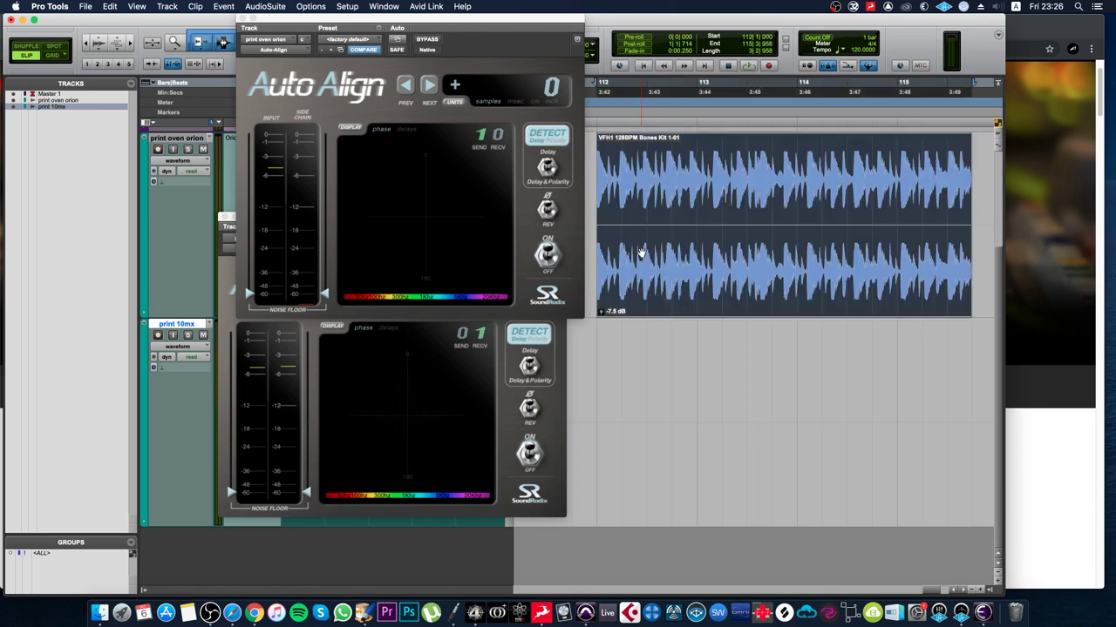
key(space)
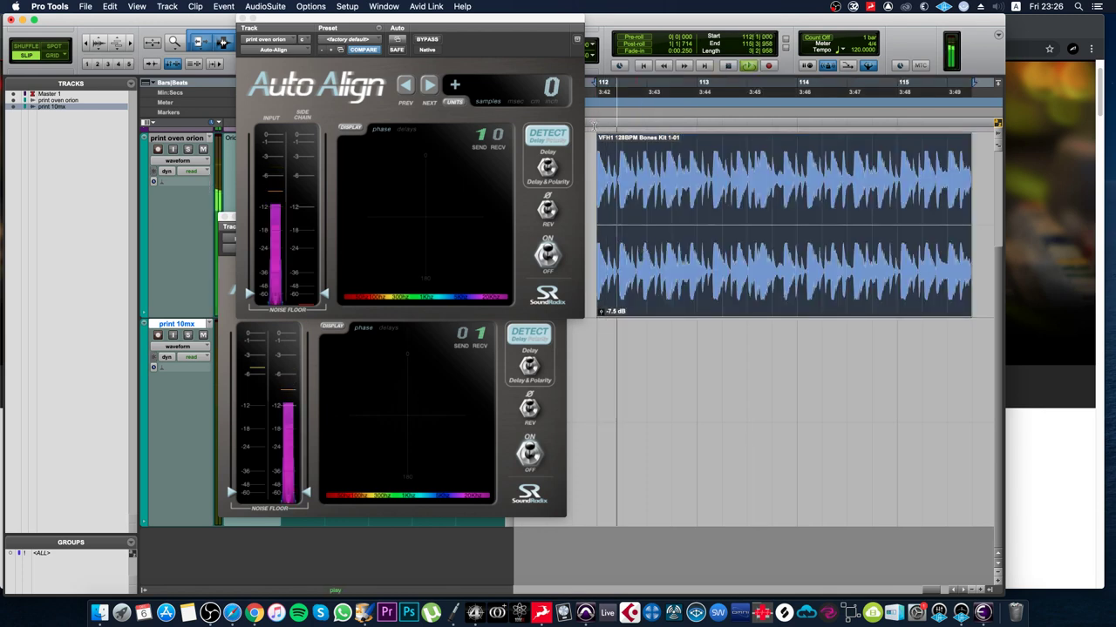
- Move both Auto-Align windows aside and copy the VFH1 128BPM Bones Kit clip to the print 10mx track at the same position
drag(436, 19, 270, 19)
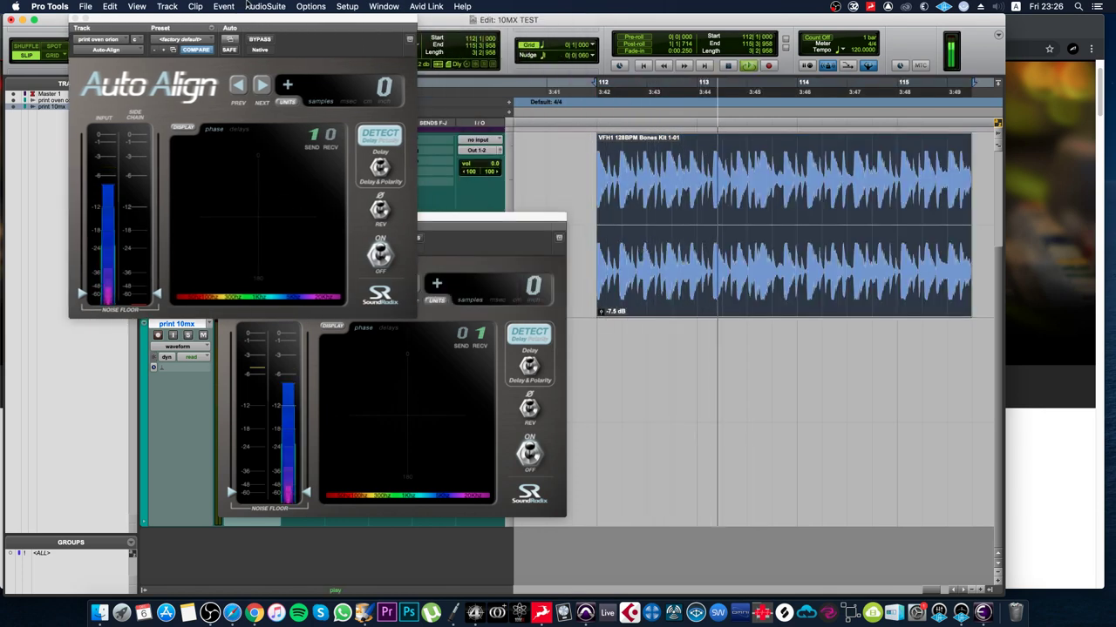
drag(469, 225, 424, 238)
drag(659, 318, 658, 353)
- Play both copies of the drum loop from 111|4|927 and run detection in the print 10mx Auto-Align
click(600, 120)
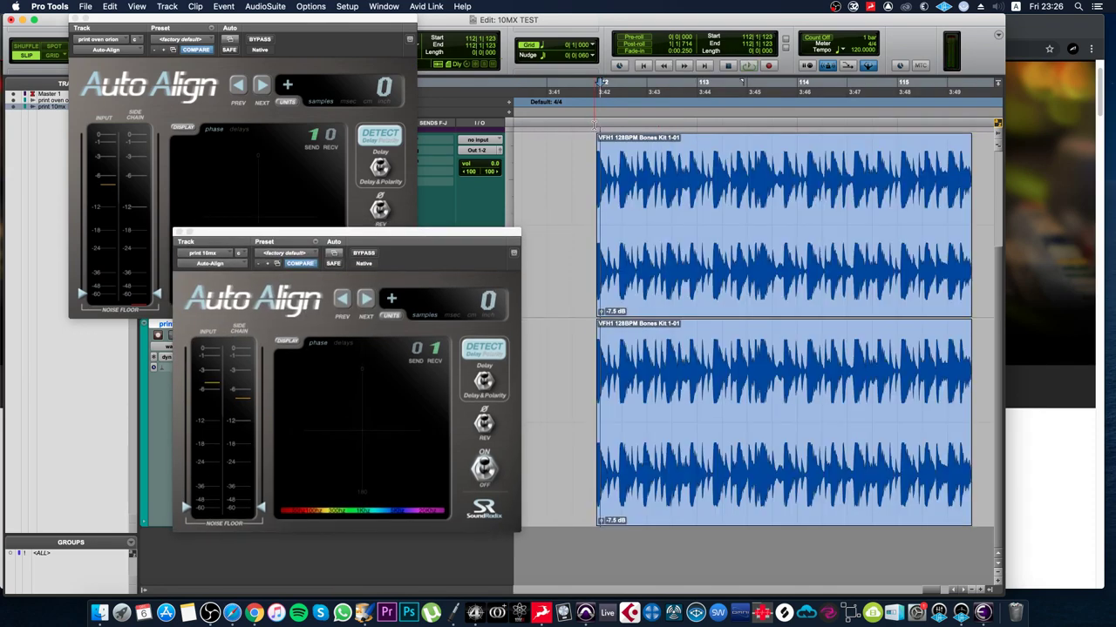
click(596, 124)
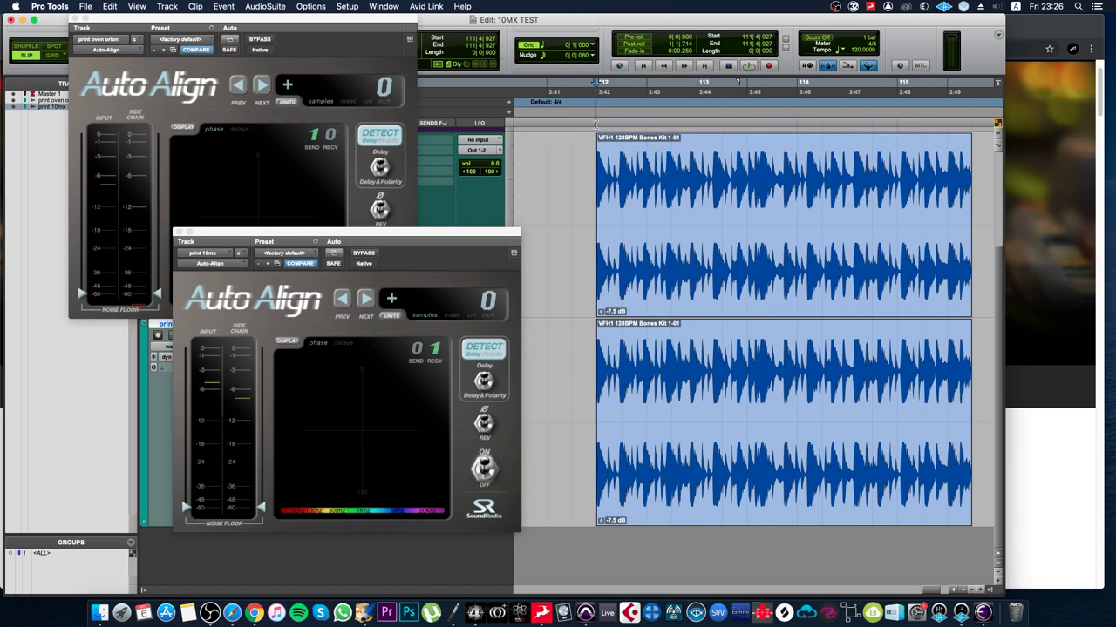
key(space)
click(479, 353)
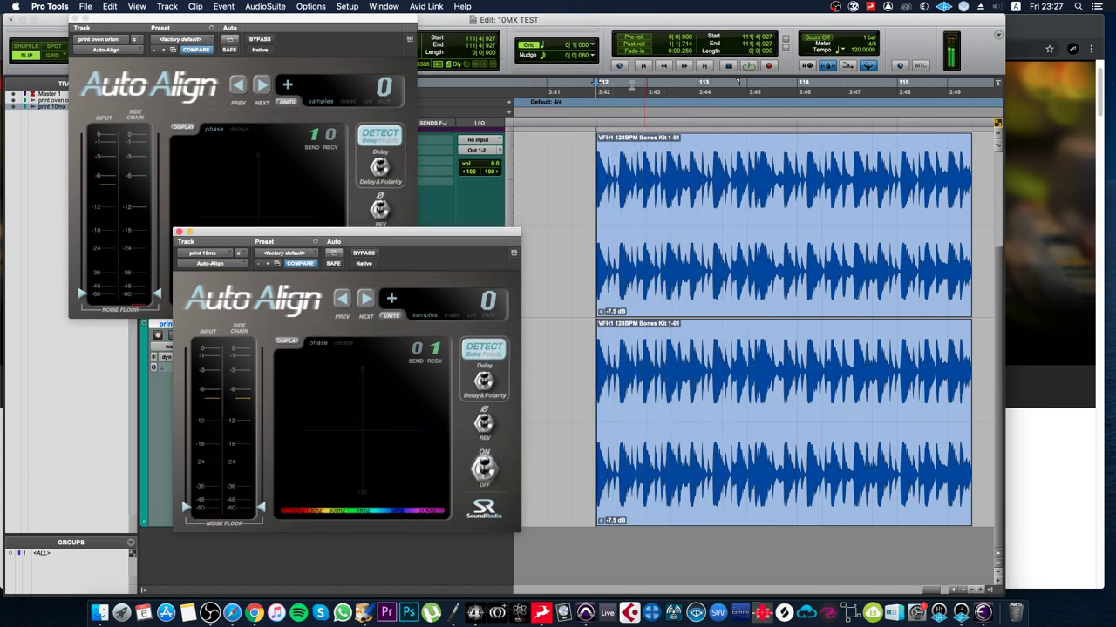
- Shift the drum clip on the print 10mx track to start at 112|1|022 in Slip mode and play both tracks
drag(227, 19, 293, 19)
click(54, 56)
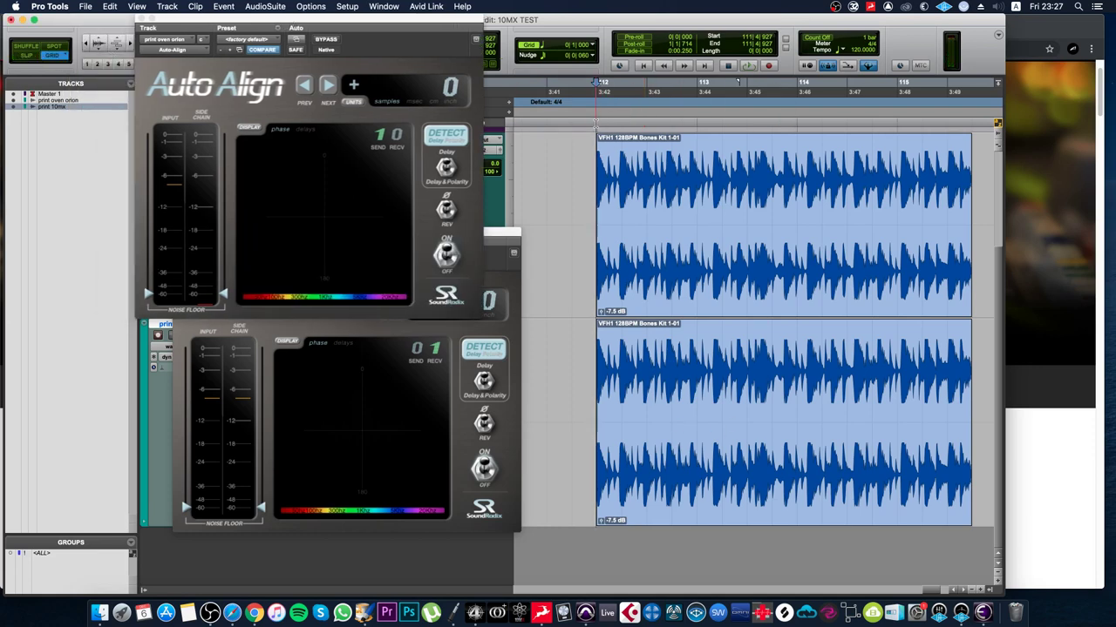
scroll(599, 218, up, 4)
click(793, 462)
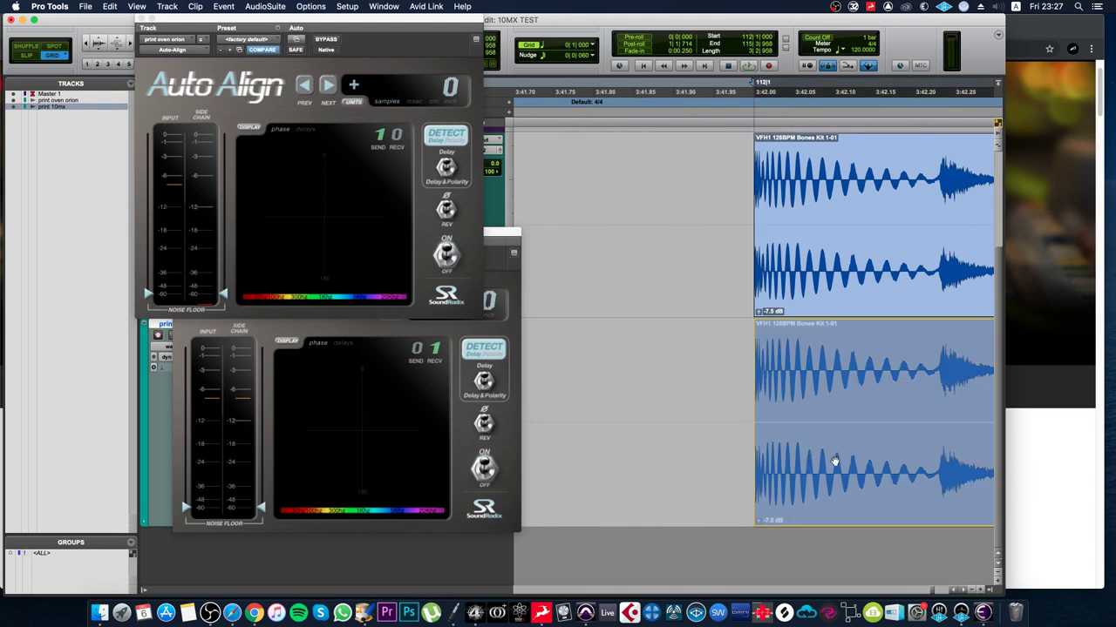
click(685, 409)
click(29, 57)
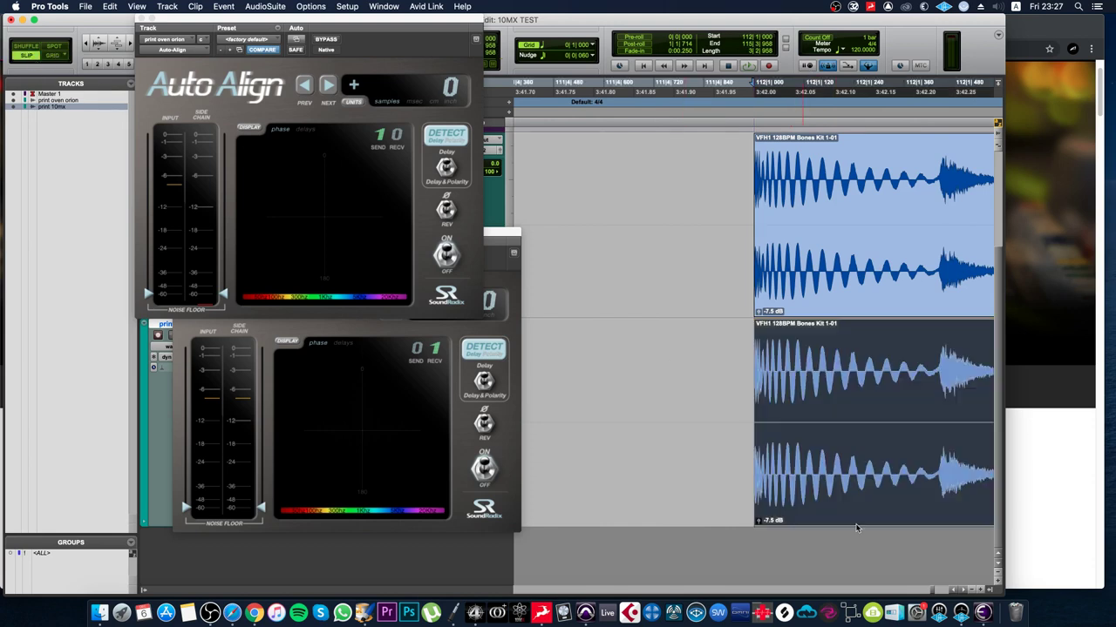
drag(856, 523, 803, 499)
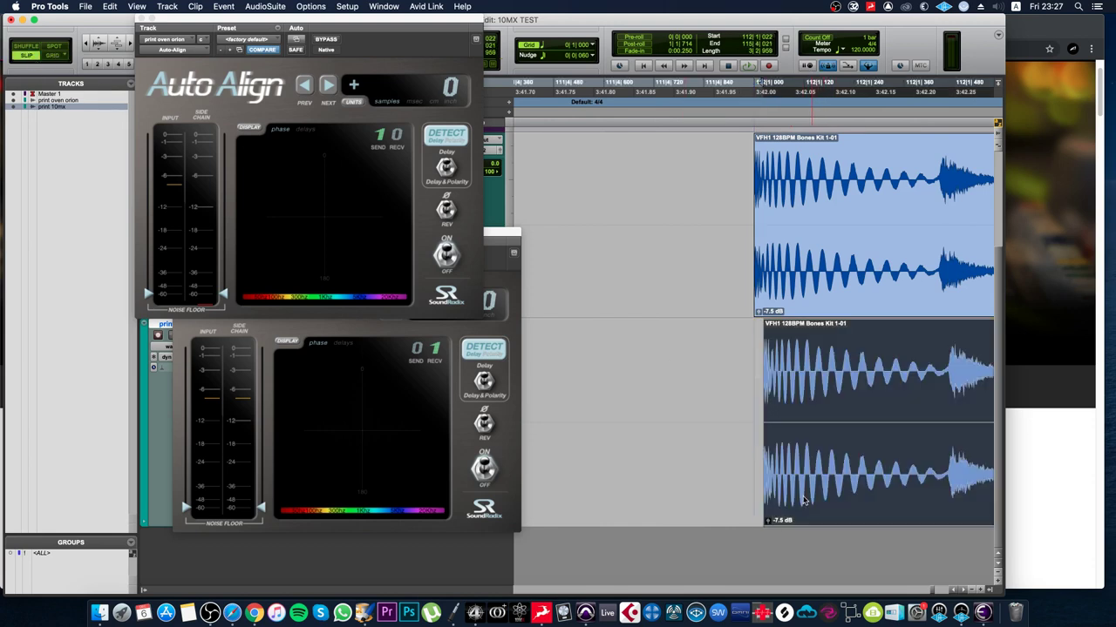
key(space)
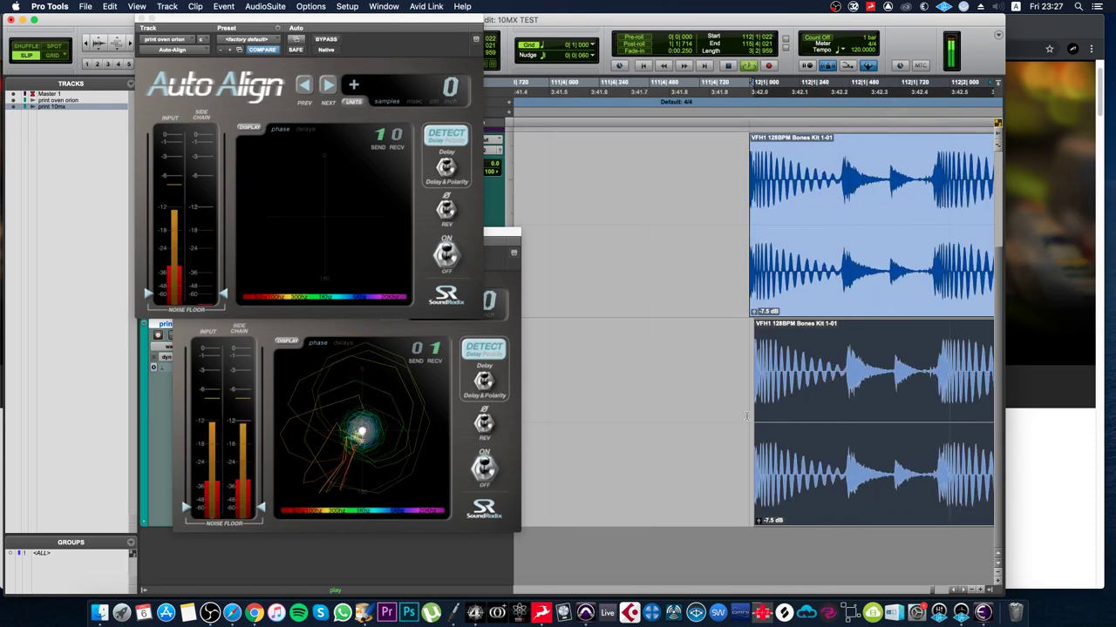
- Move the print 10mx drum clip to start at 112|1|002, just behind the print oven orion clip, and play both tracks
drag(807, 490, 845, 466)
key(super+bracketright)
key(super+bracketright)
key(super+bracketright)
key(super+bracketright)
key(space)
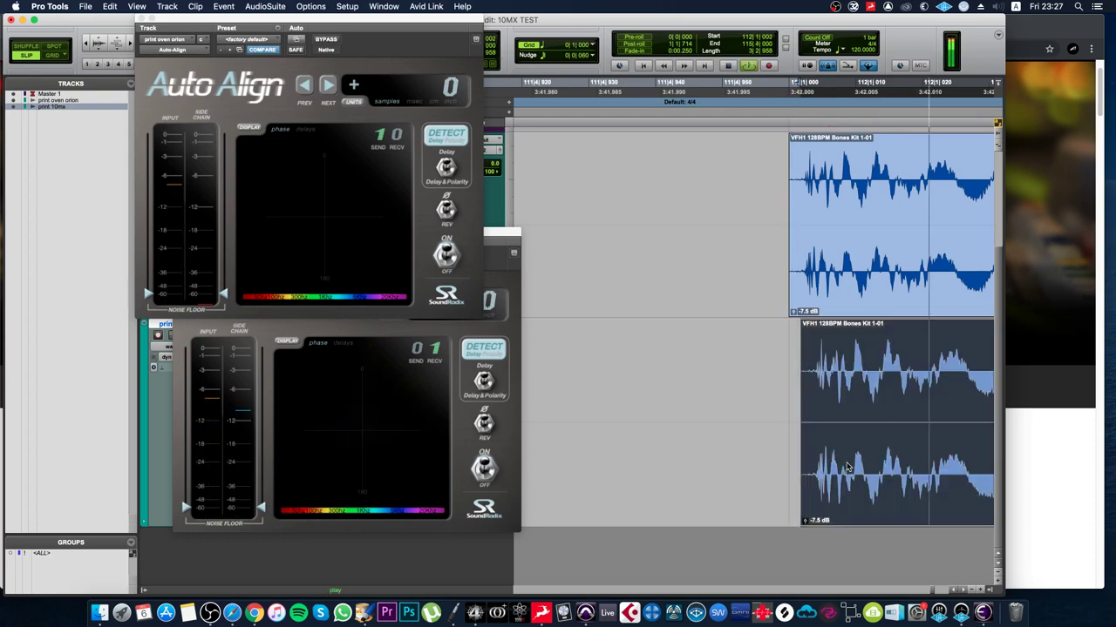
- Run Auto-Align's delay detection on the print 10mx track while the drum clips play, and close both plug-in windows
key(super+bracketleft)
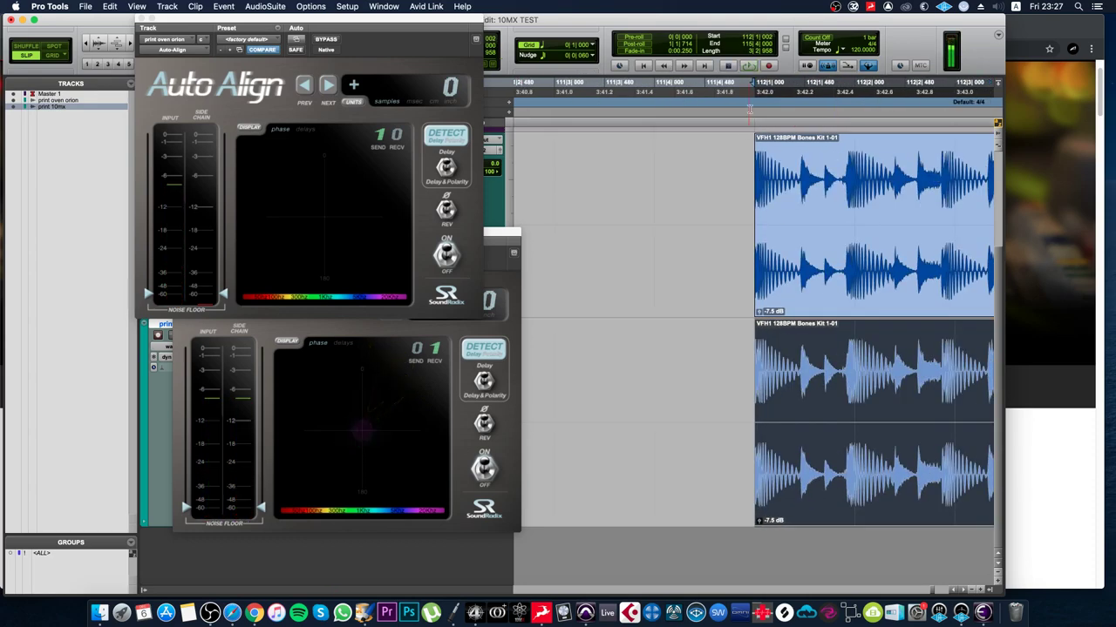
key(super+bracketleft)
key(super+bracketleft)
click(794, 245)
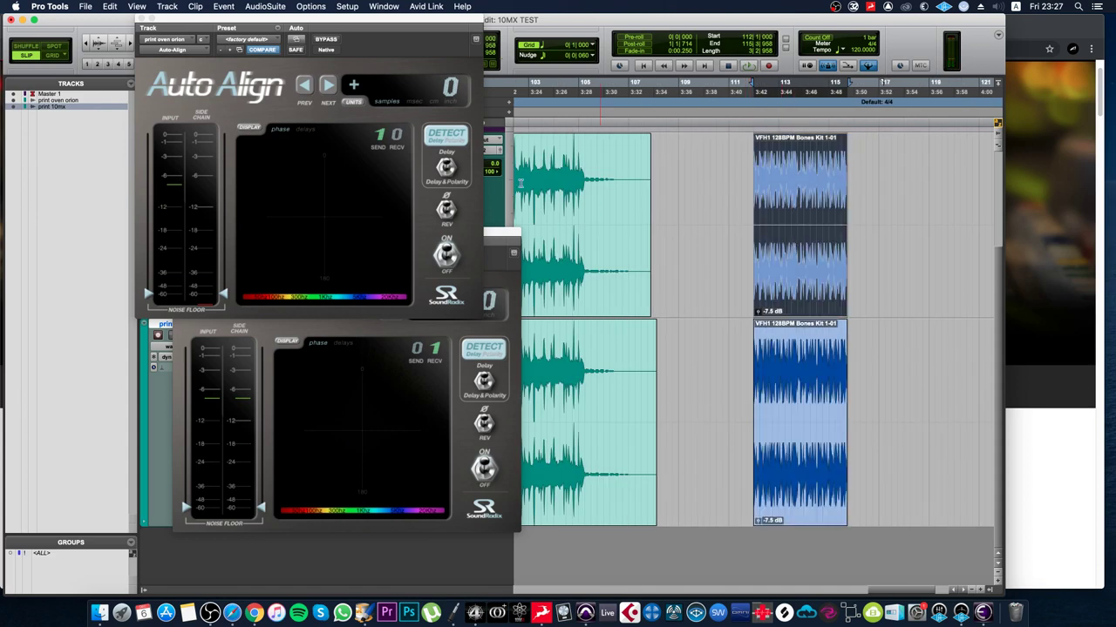
click(475, 351)
key(space)
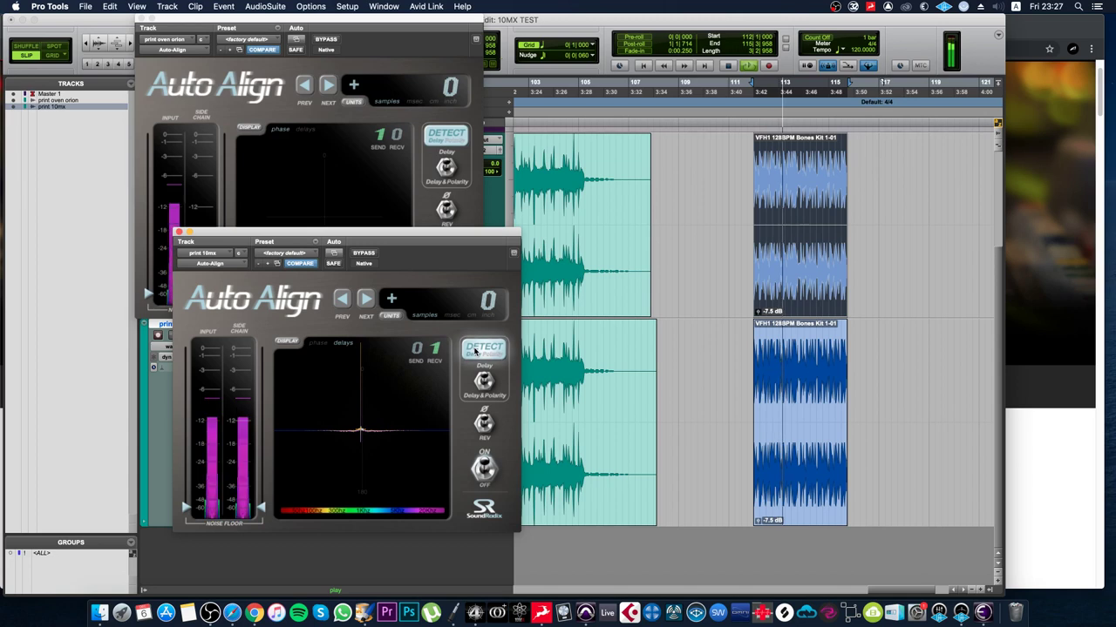
key(space)
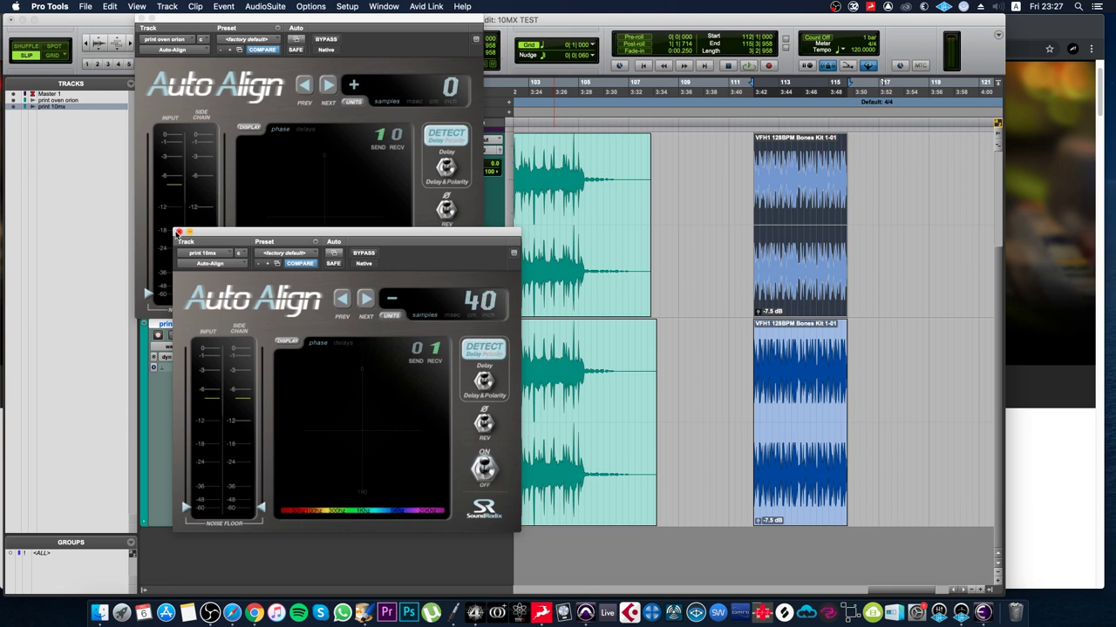
click(178, 232)
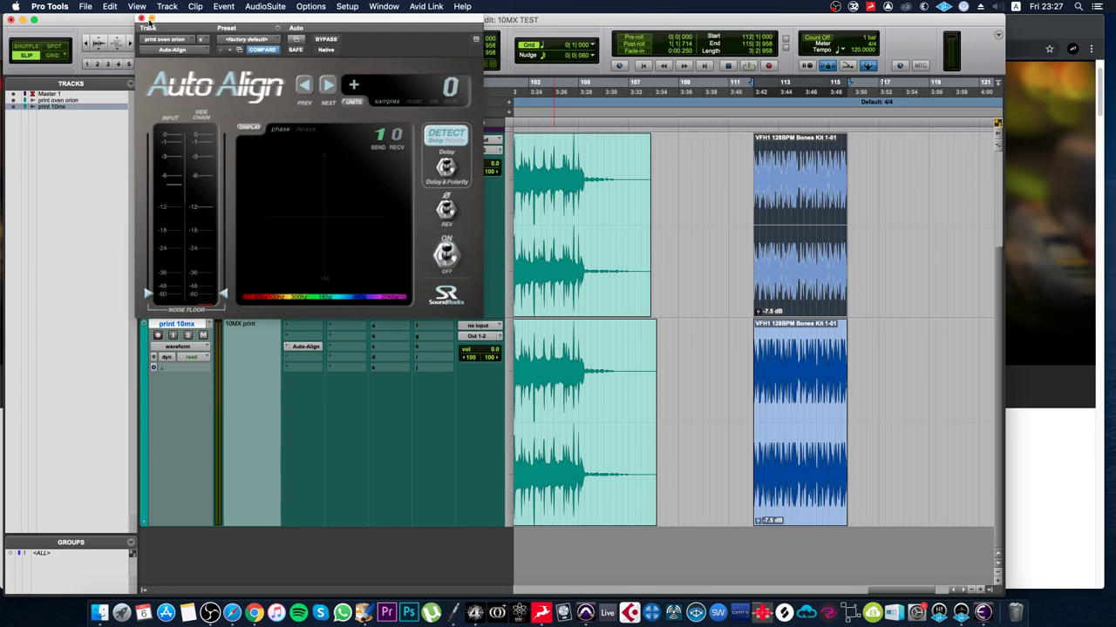
click(142, 18)
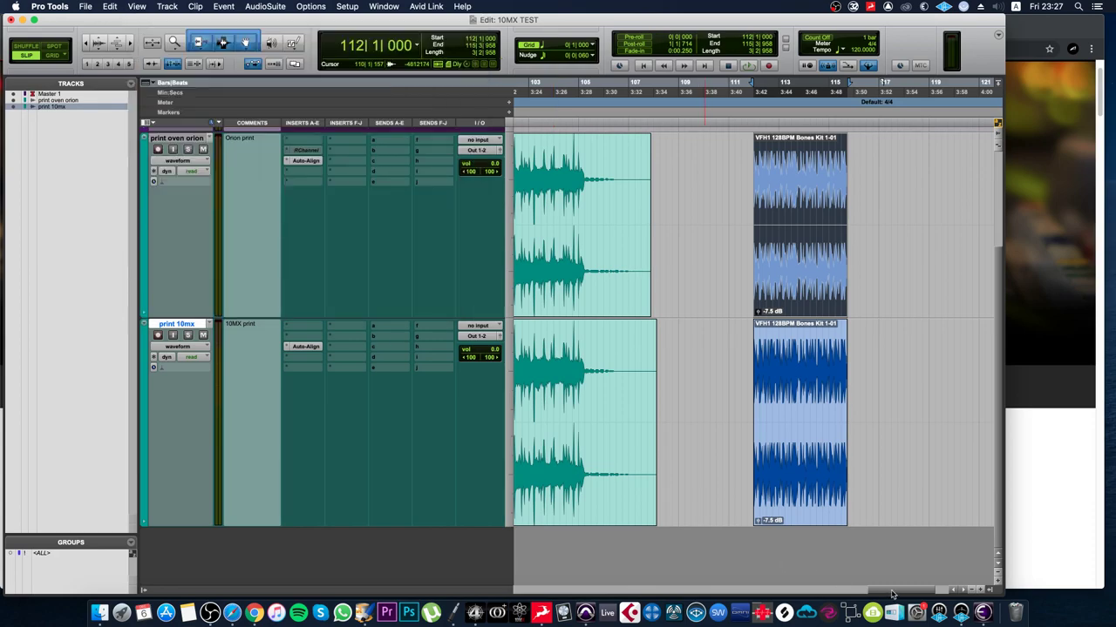
- Compare the waveforms of the full-length print oven orion and print 10mx clips up close and over the whole song
drag(892, 595, 534, 591)
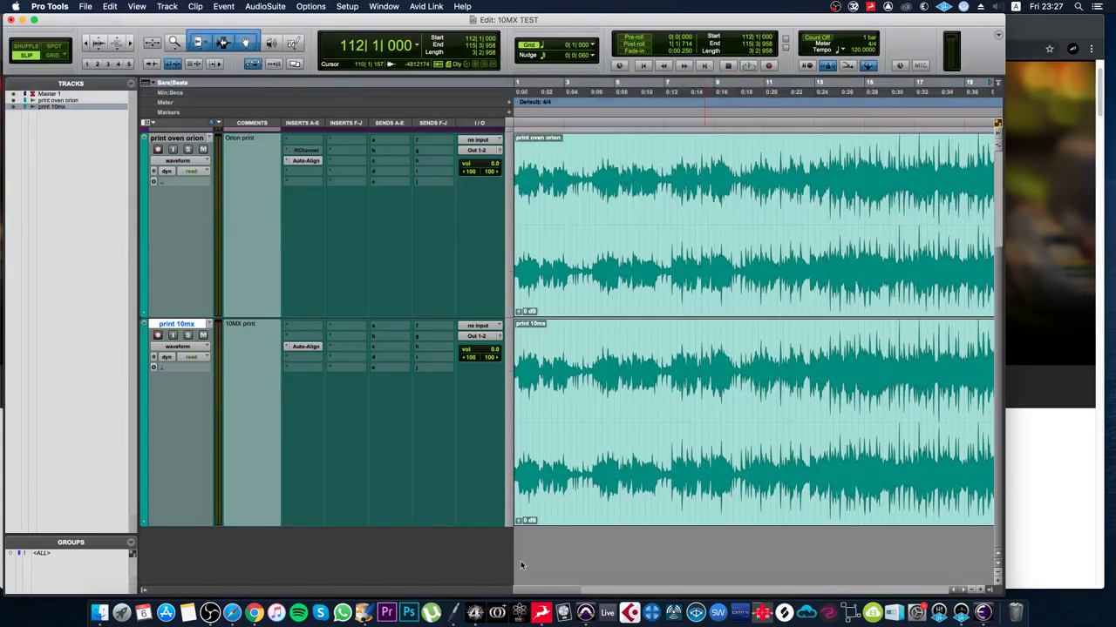
key(super+bracketright)
key(super+bracketright)
key(super+bracketright)
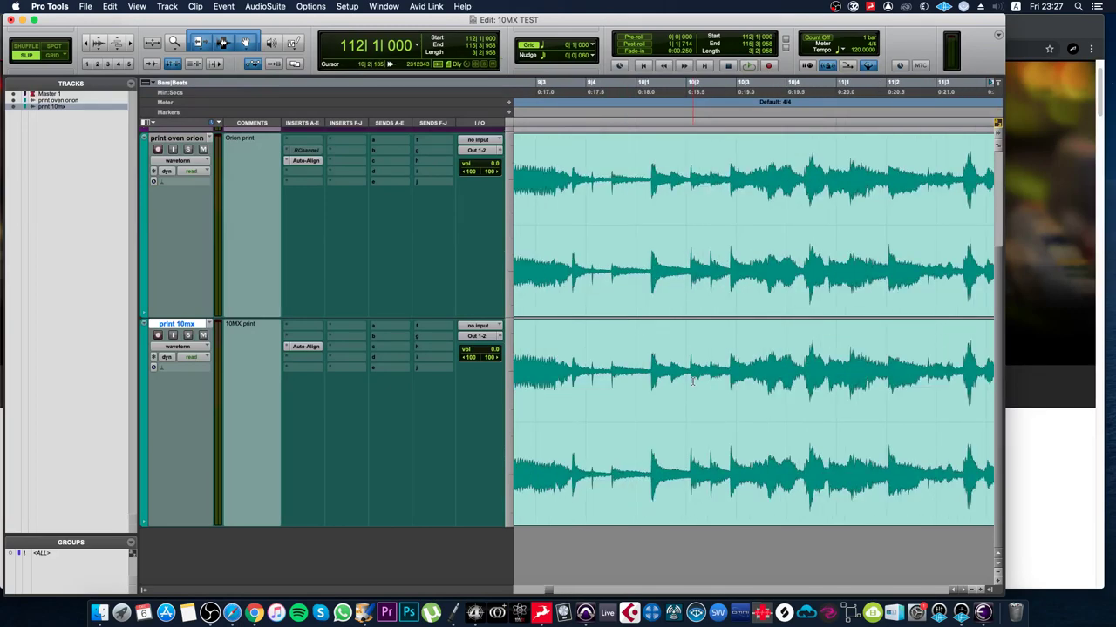
key(super+bracketleft)
key(super+bracketleft)
key(super+bracketleft)
key(super+bracketleft)
key(super+bracketleft)
key(super+bracketleft)
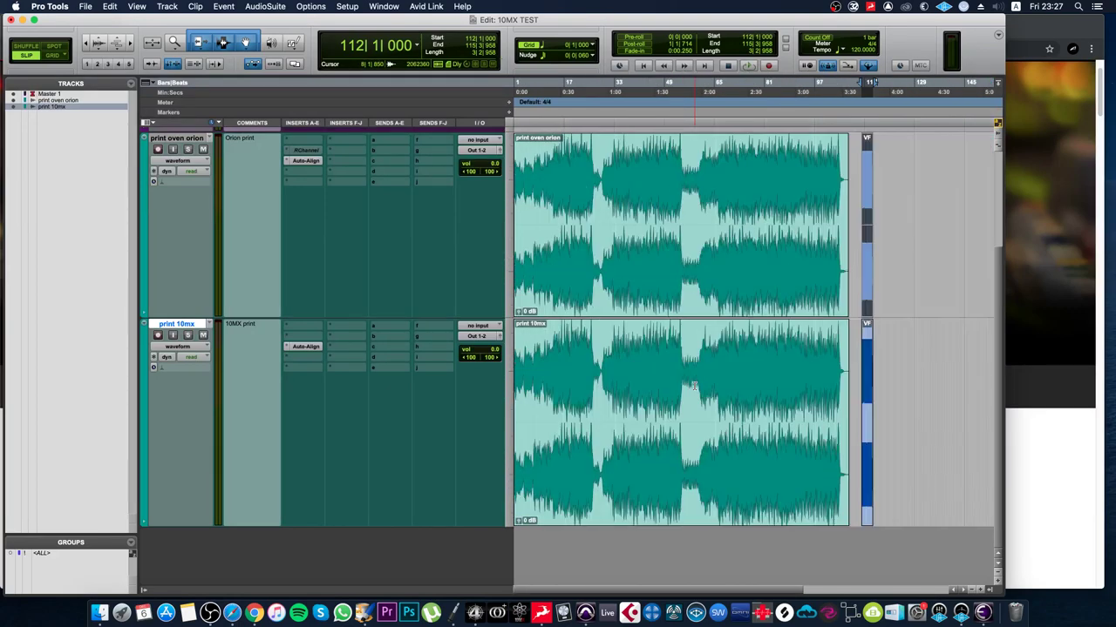
click(557, 131)
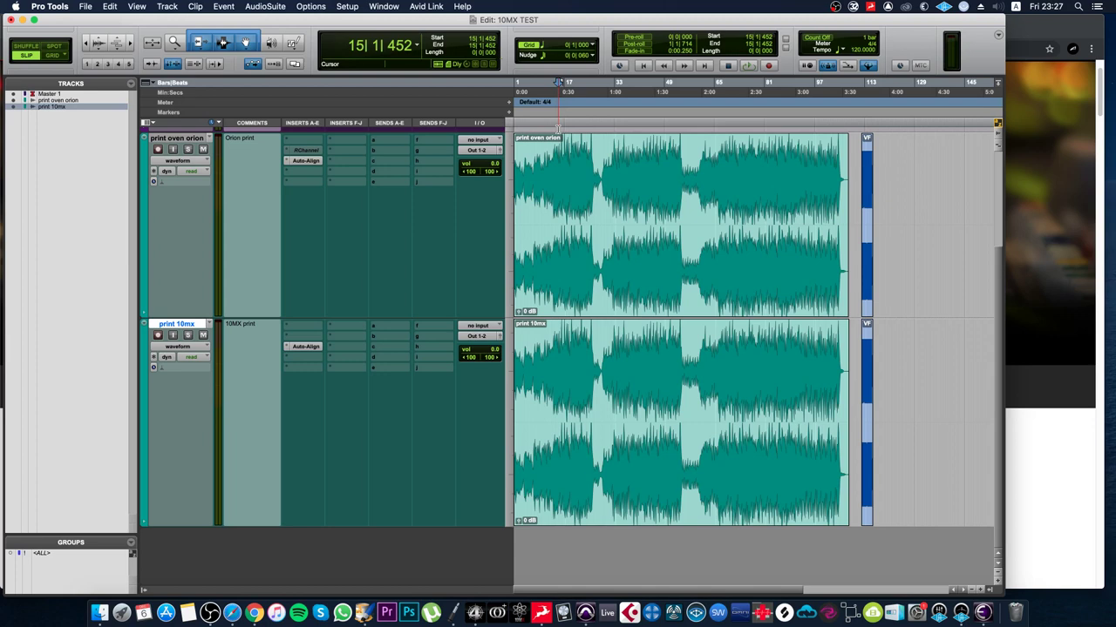
click(570, 126)
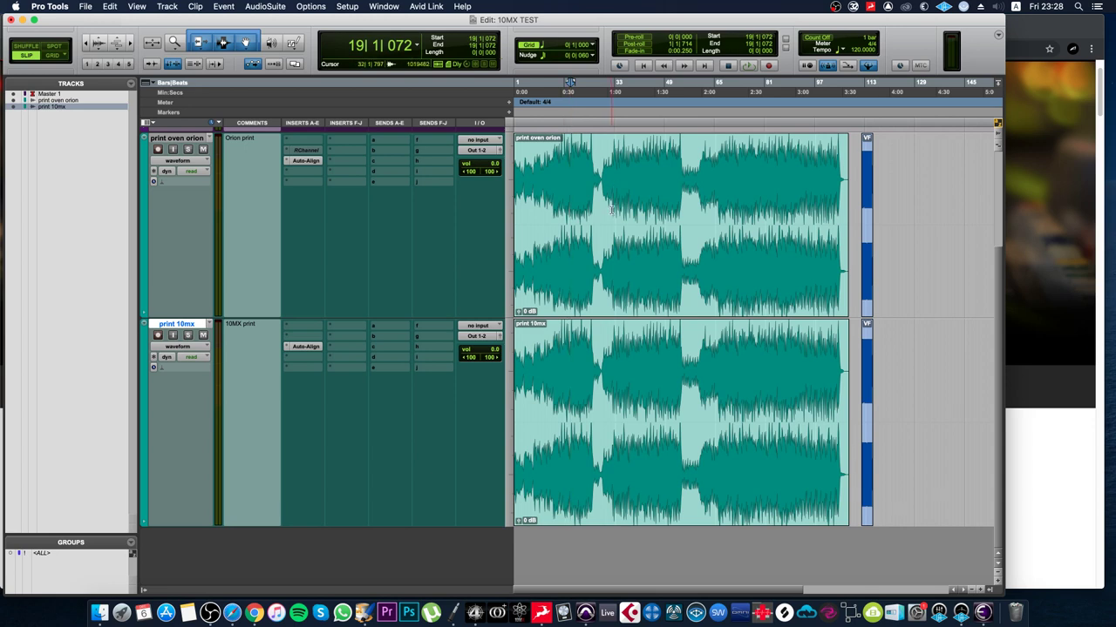
click(591, 178)
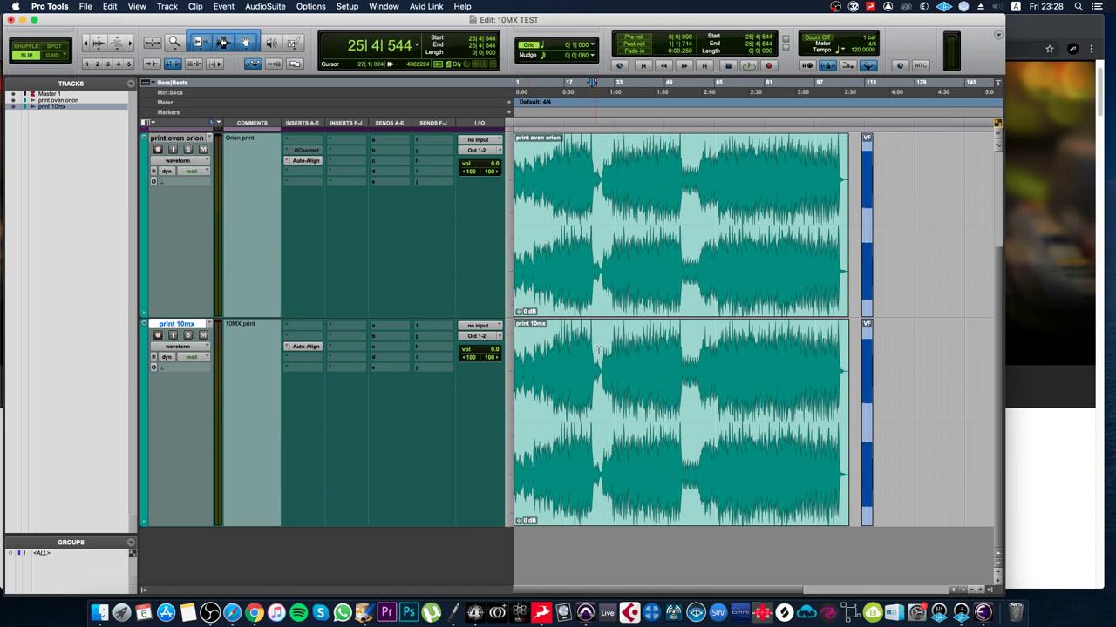
double_click(586, 433)
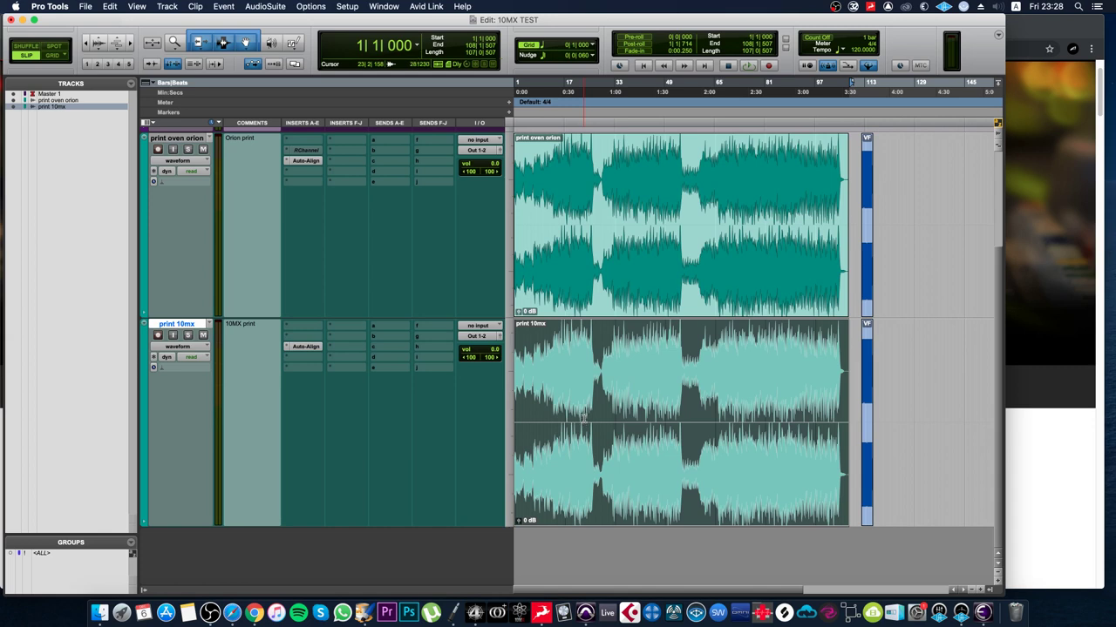
click(566, 351)
drag(555, 351, 590, 350)
click(589, 353)
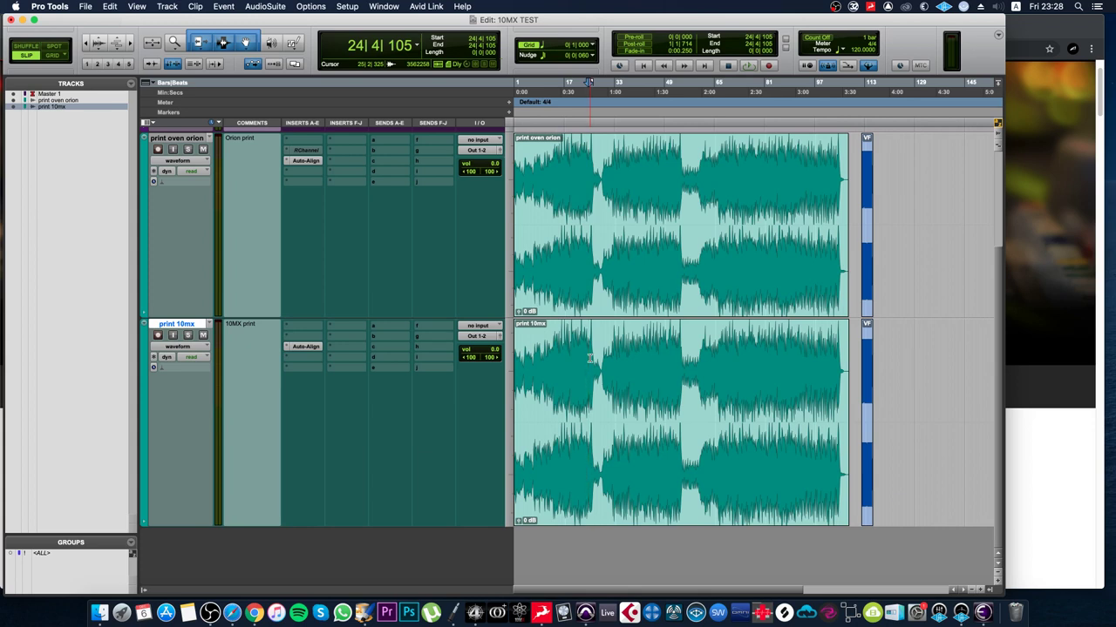
- Mute the print 10mx track and delete its short drum clip at bar 112
click(202, 336)
click(869, 464)
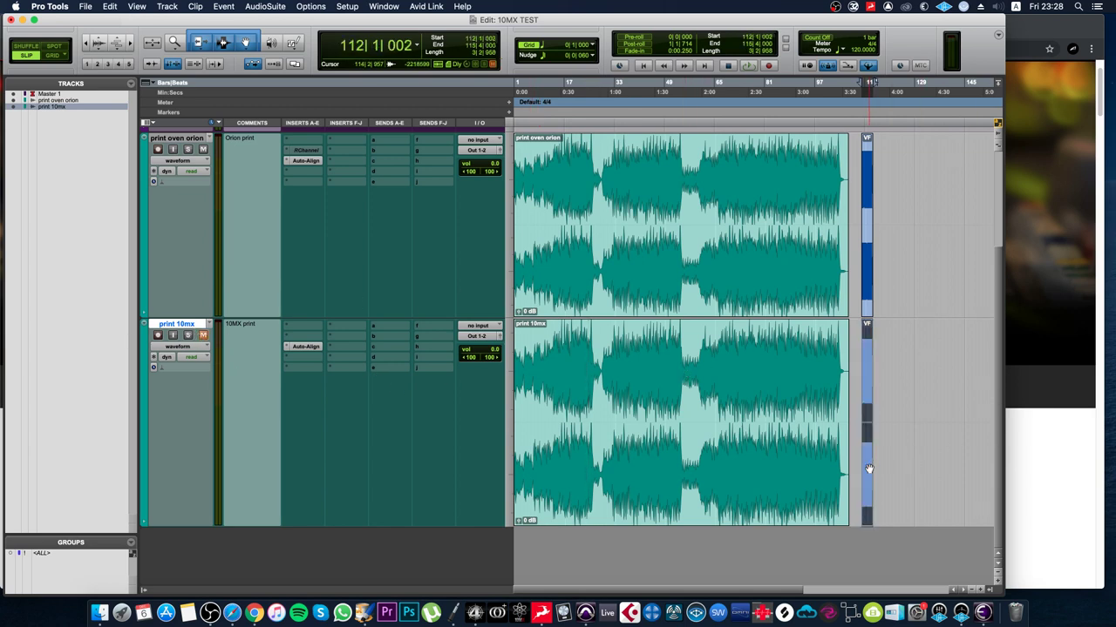
click(535, 113)
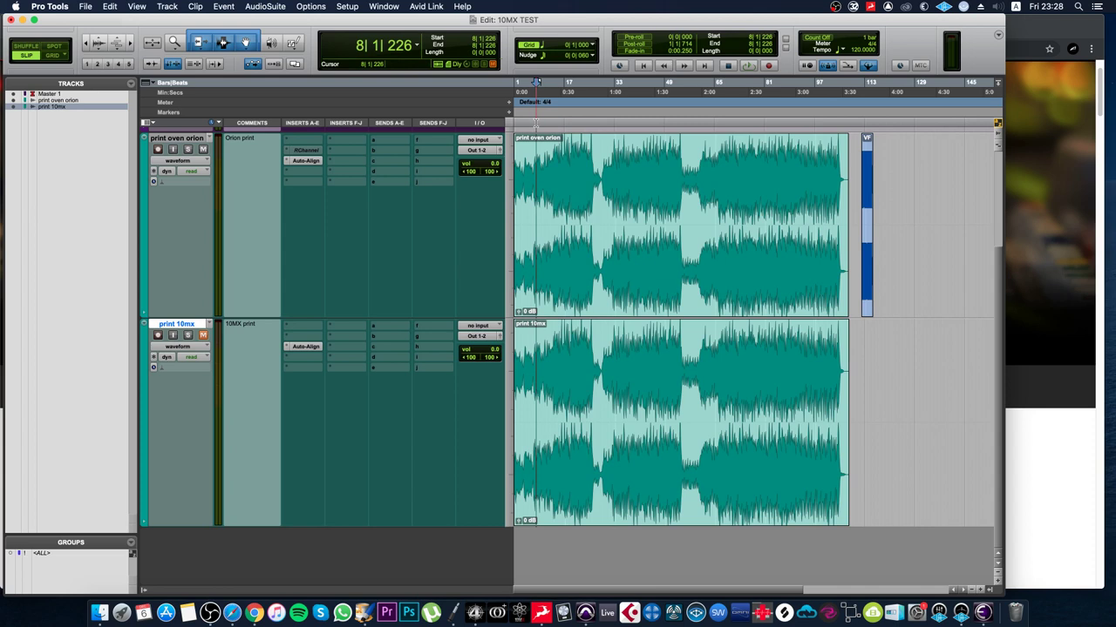
- Reduce the track heights until the Master 1 track fits in view above the two print tracks
scroll(634, 335, up, 3)
scroll(634, 335, down, 3)
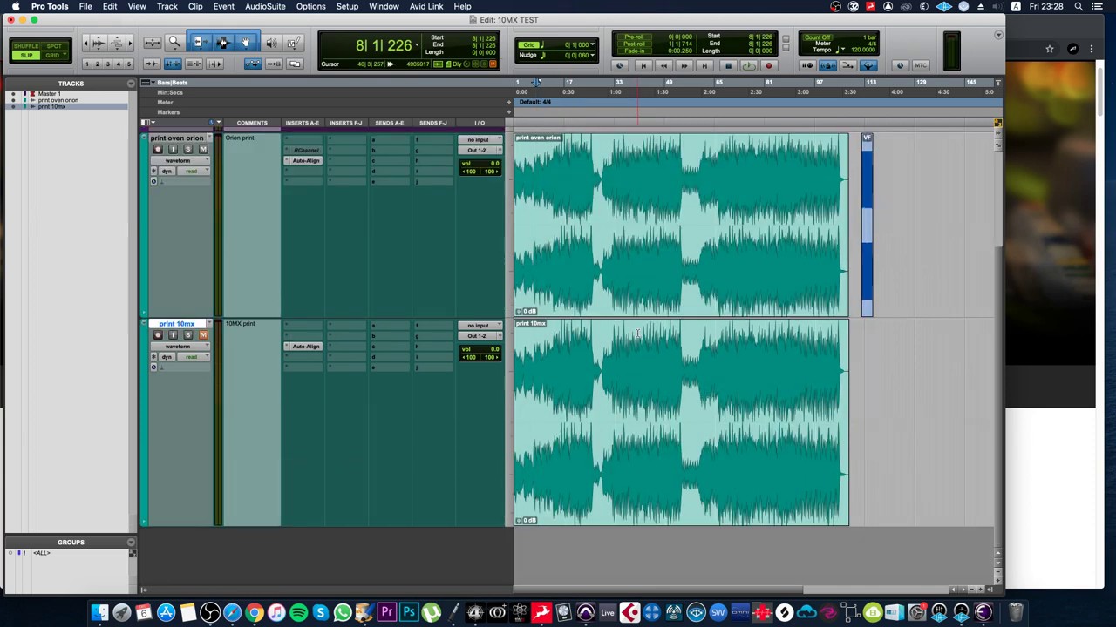
click(999, 575)
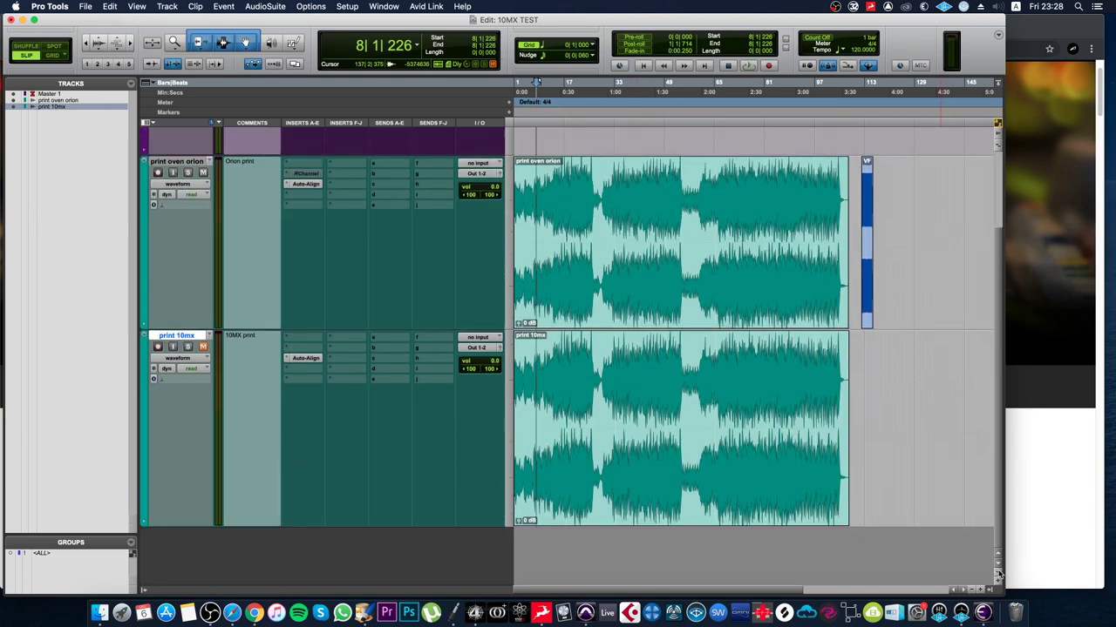
click(998, 575)
click(998, 575)
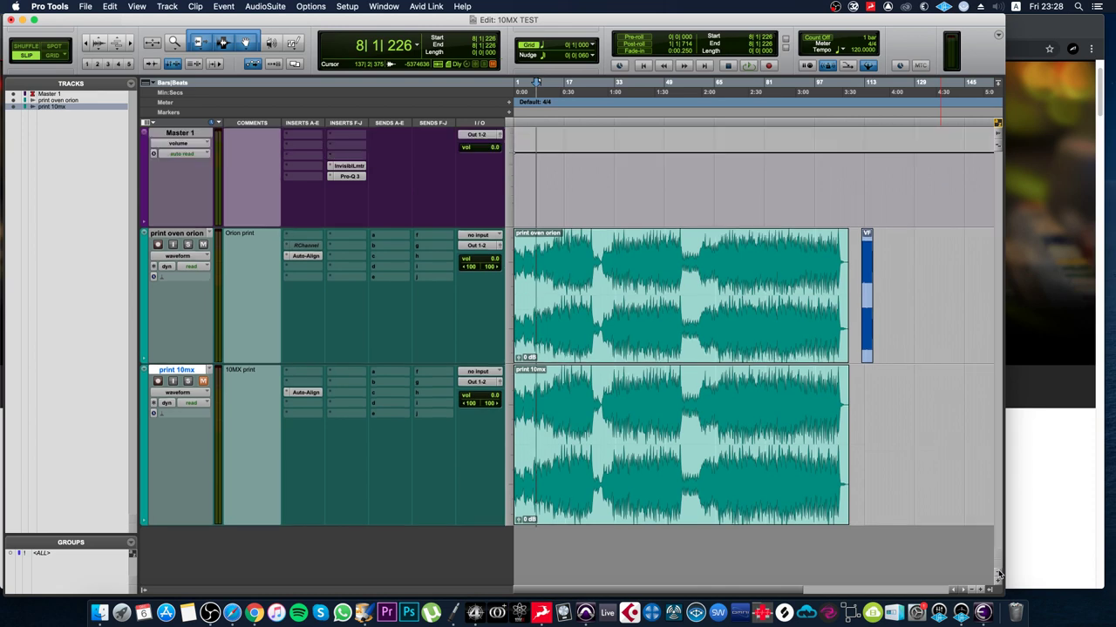
click(999, 576)
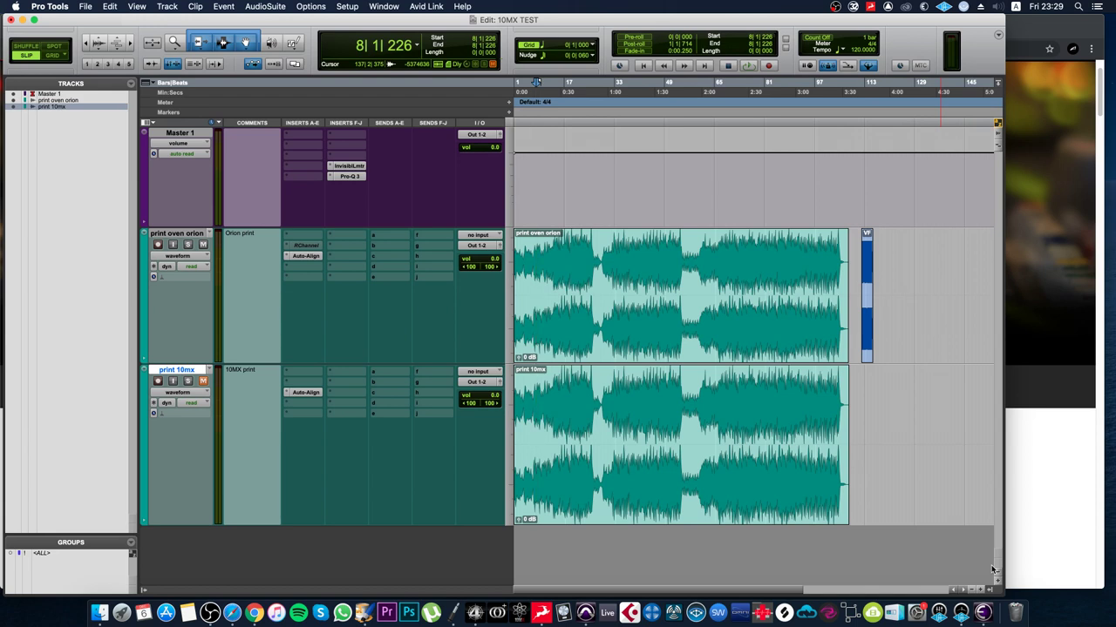
click(539, 128)
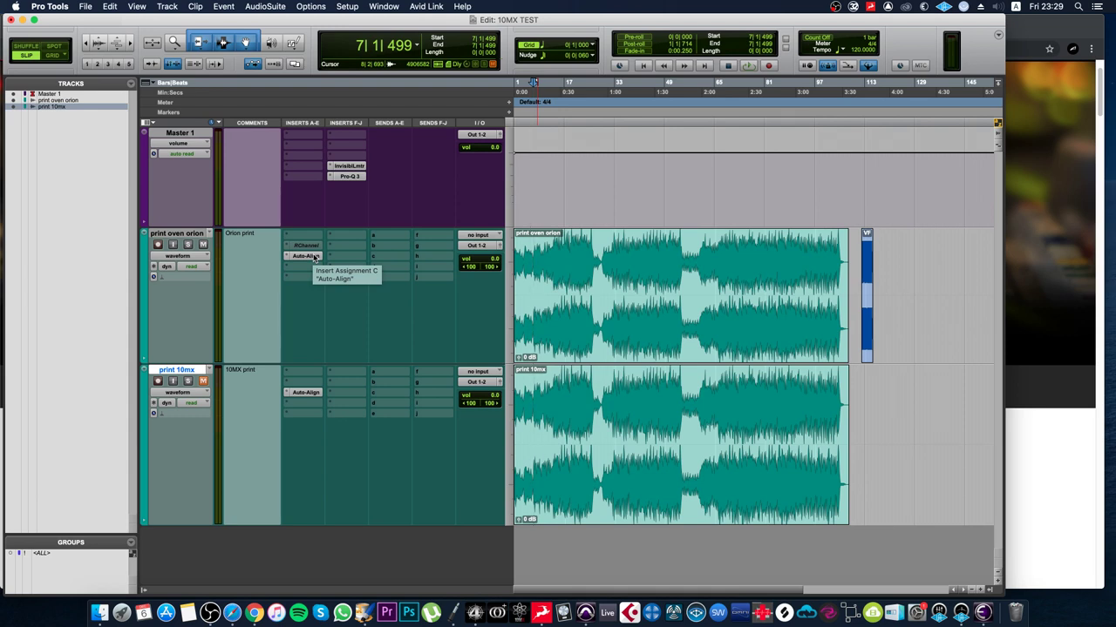
click(566, 355)
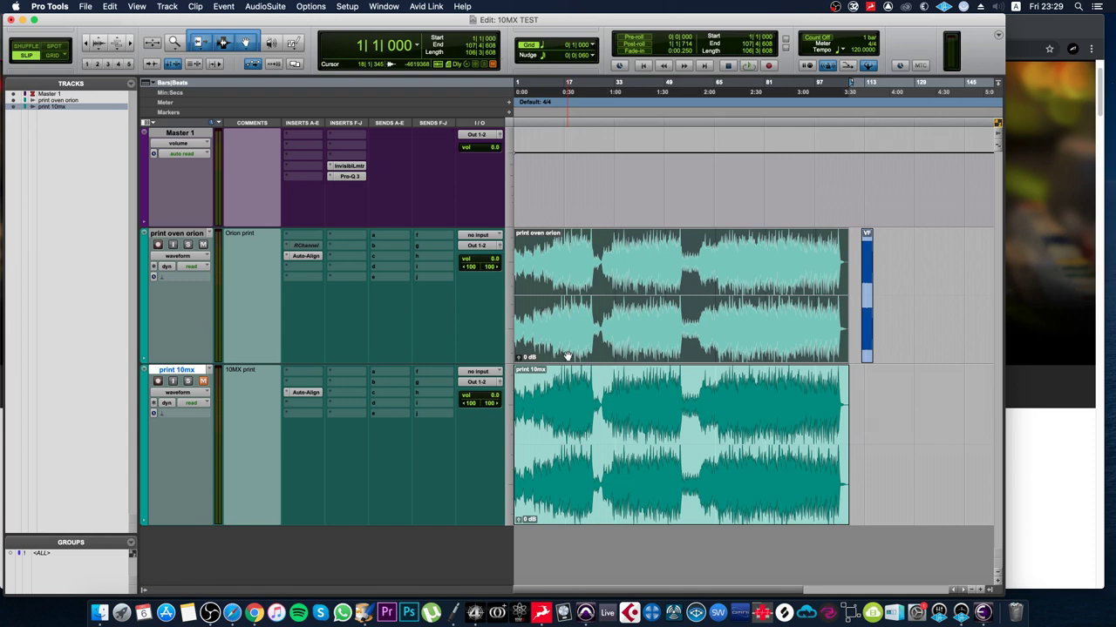
click(550, 270)
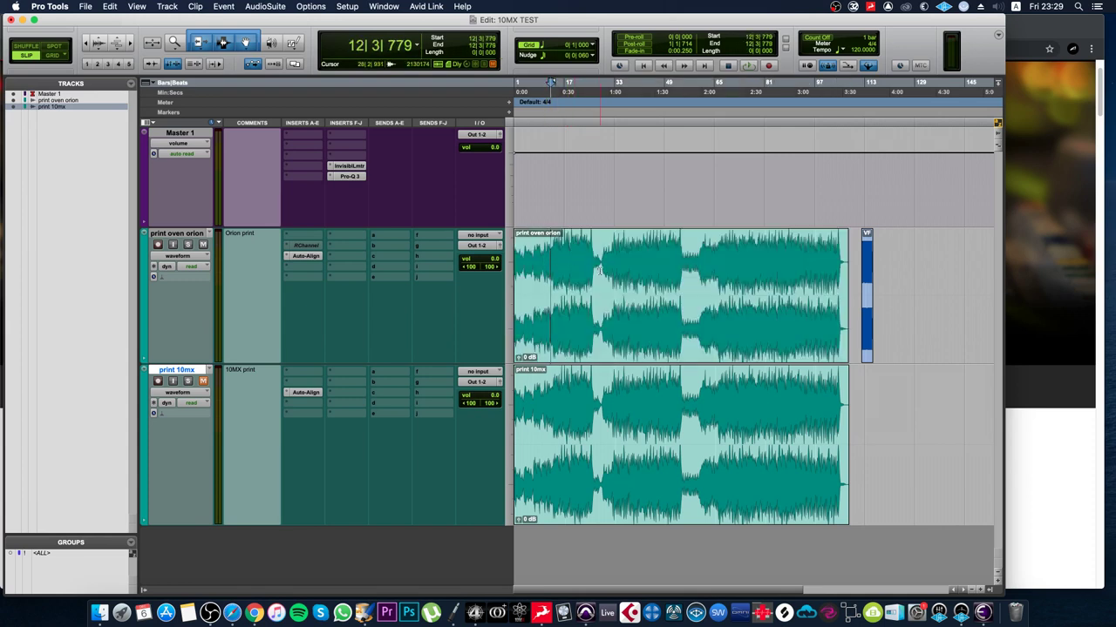
drag(600, 270, 543, 390)
click(555, 344)
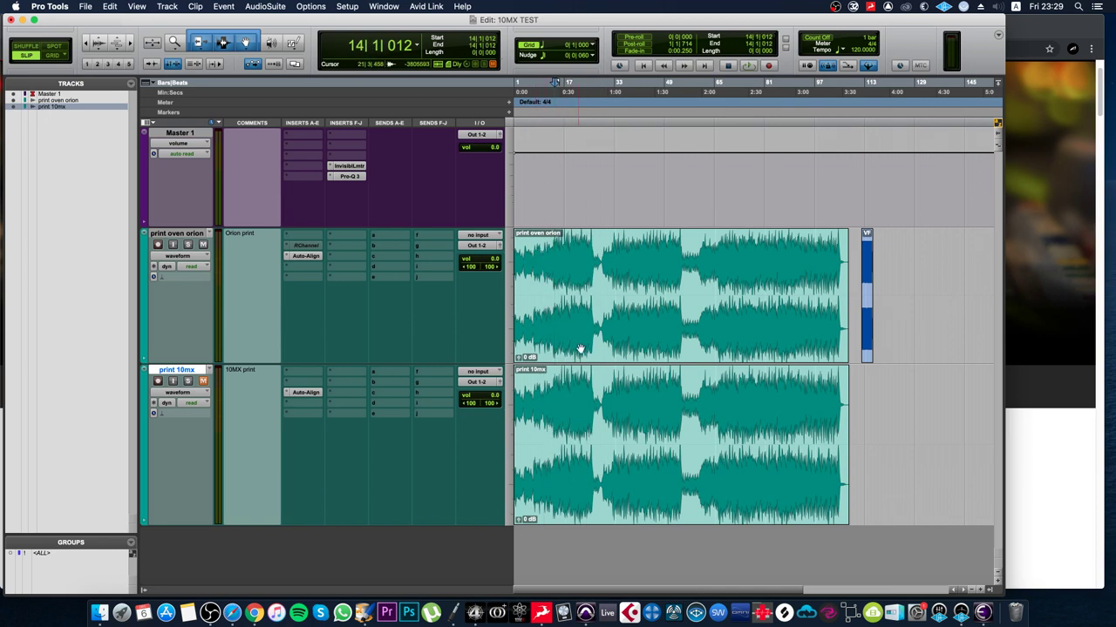
double_click(580, 349)
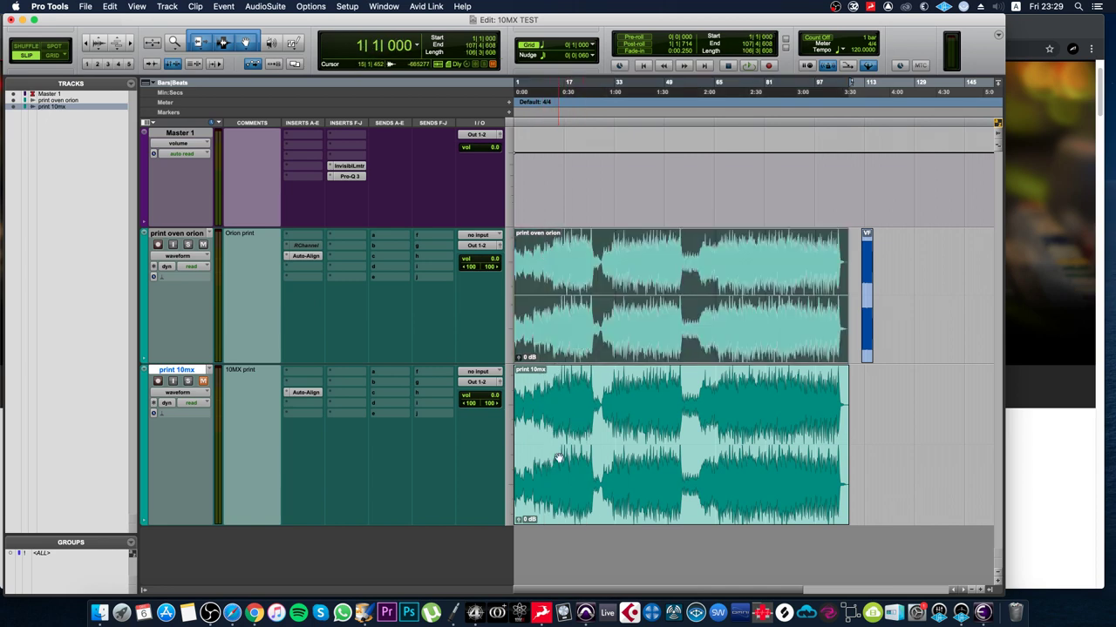
click(560, 462)
click(551, 334)
click(582, 459)
click(566, 336)
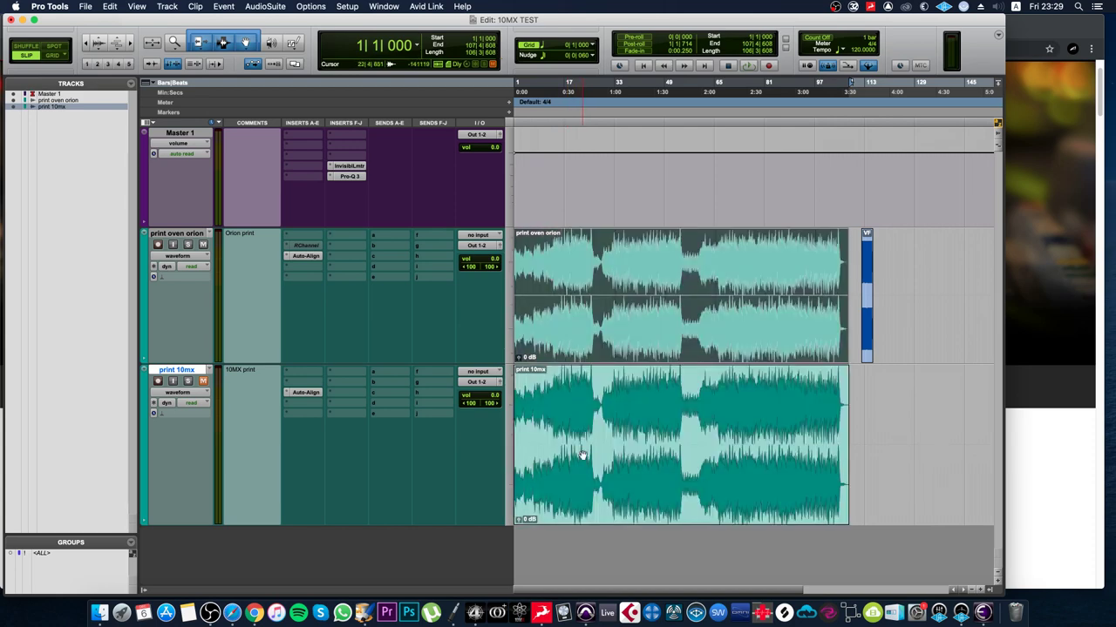
click(571, 495)
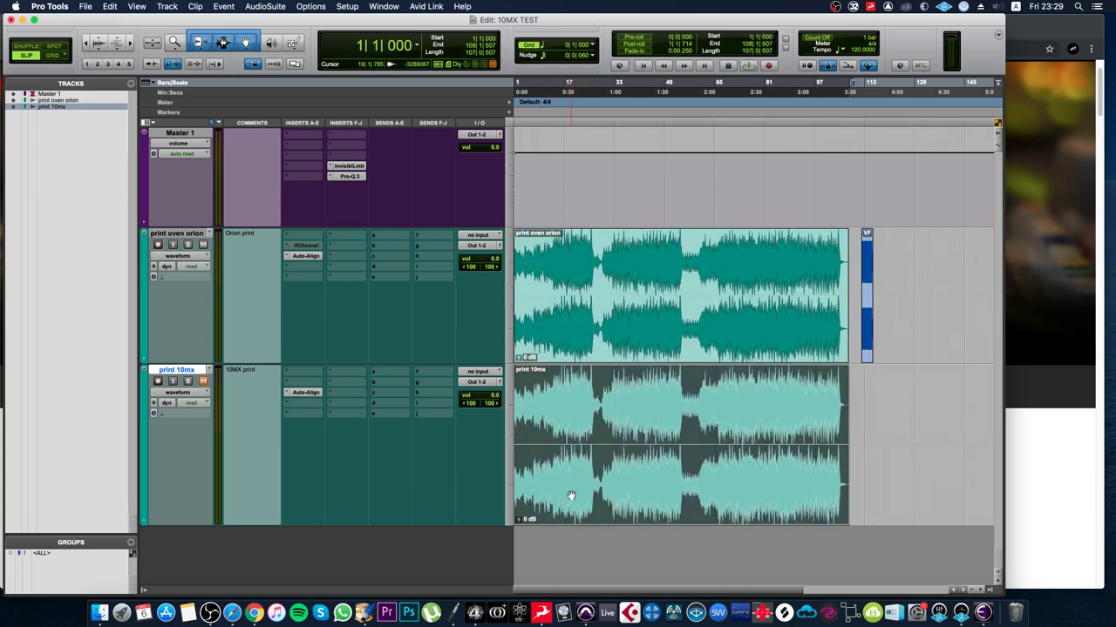
click(574, 356)
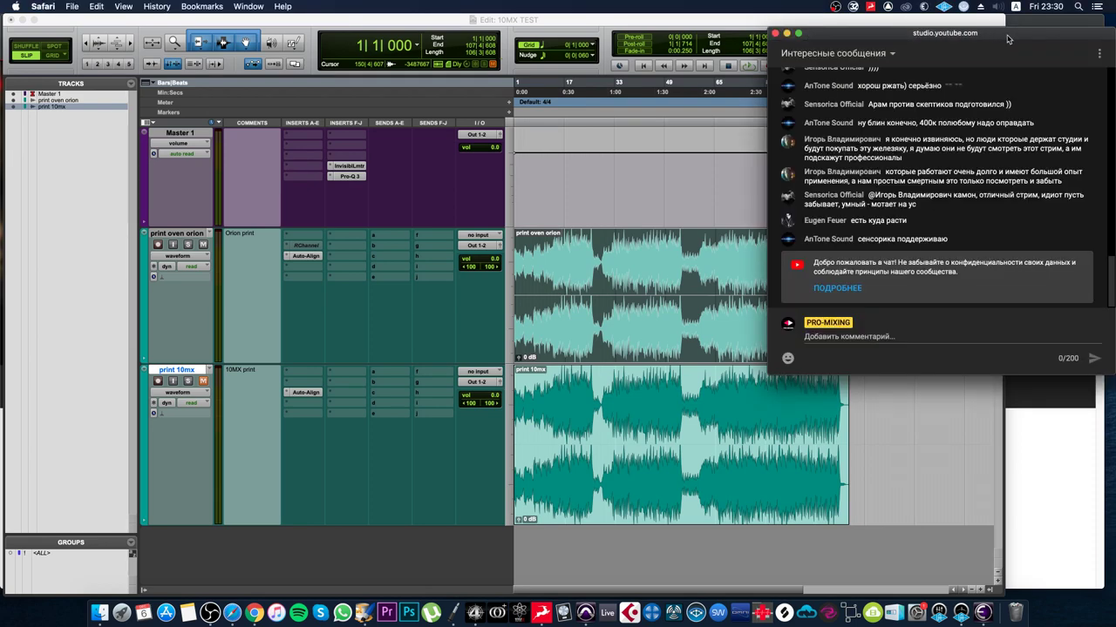
- Switch to the YouTube Studio live chat in Safari and reposition its window over the session's arrangement
drag(1000, 36, 910, 95)
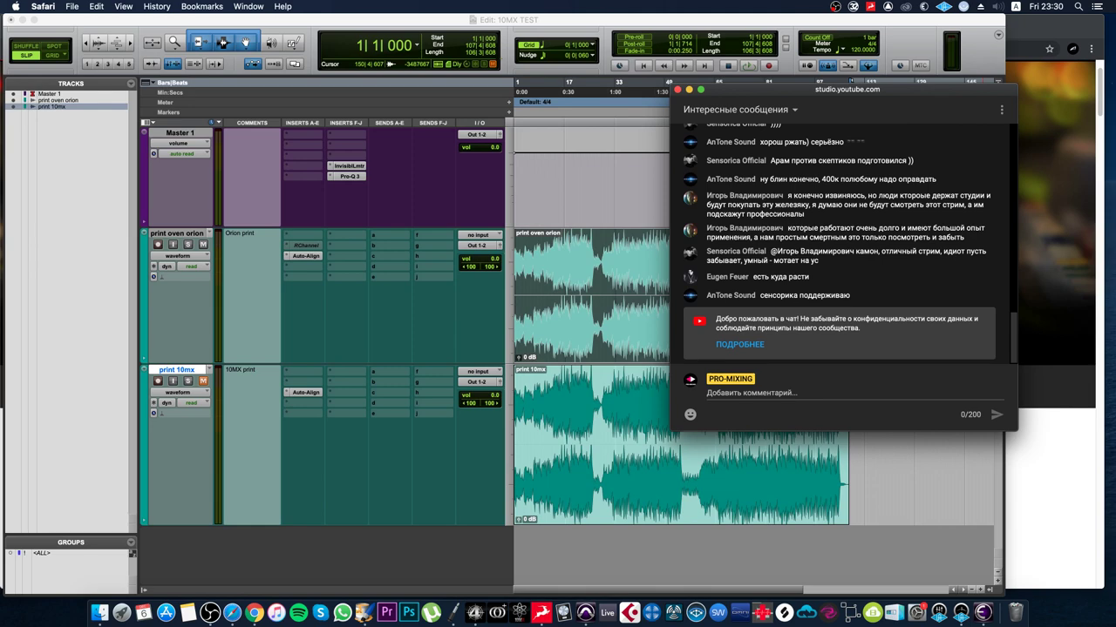
- Move the live chat window over the track controls and read back through the earlier viewer messages down to the 400k comment
drag(874, 88, 530, 122)
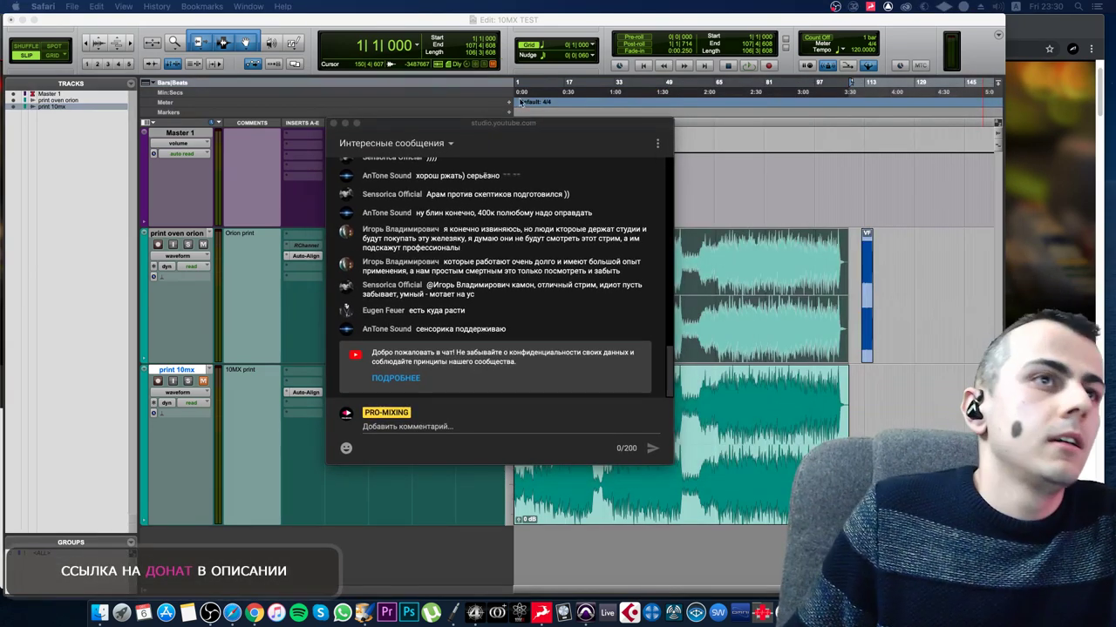
scroll(576, 325, up, 5)
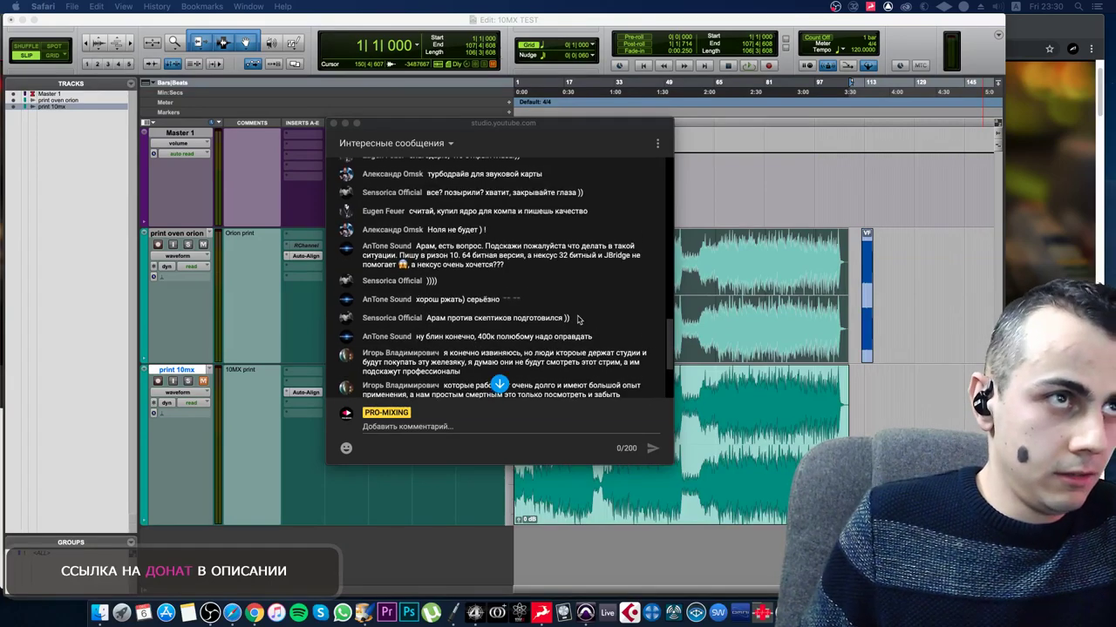
scroll(577, 317, up, 4)
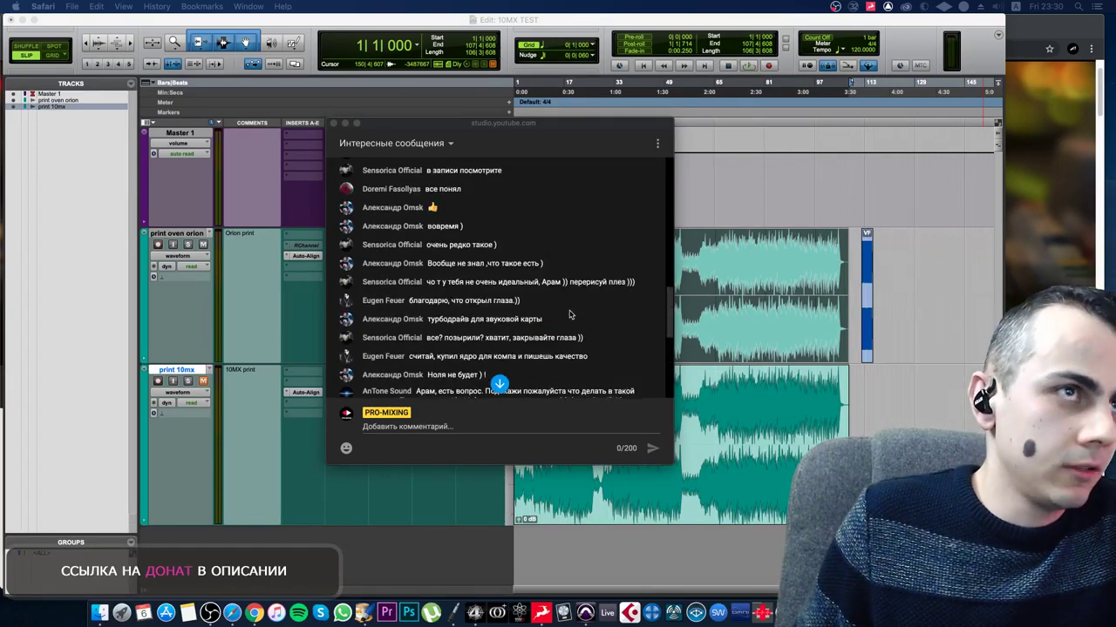
scroll(571, 314, up, 4)
scroll(571, 312, down, 4)
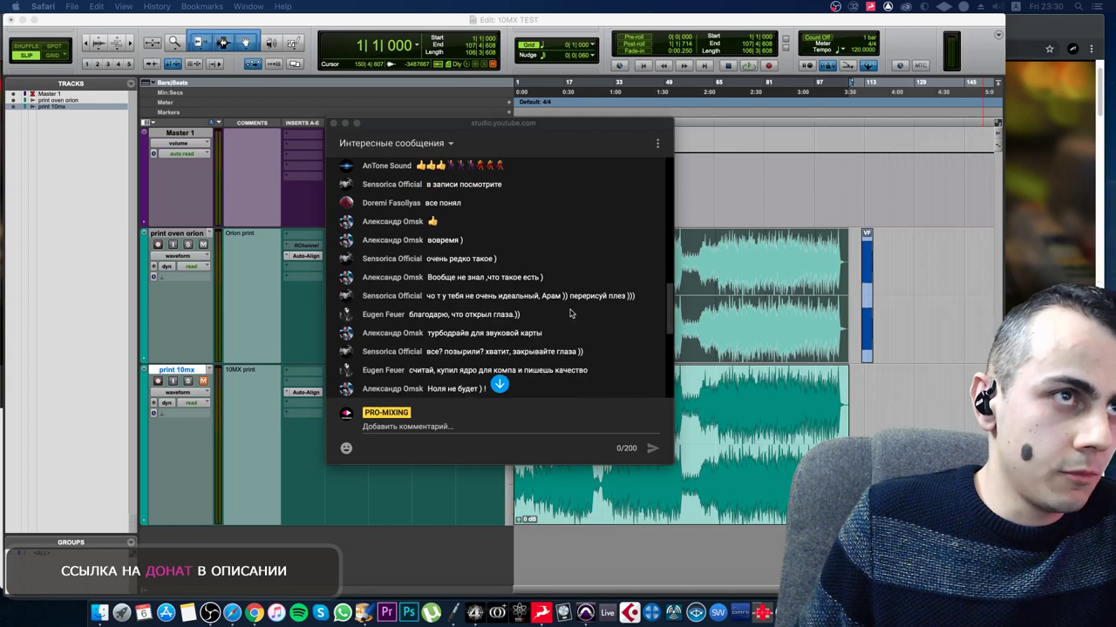
scroll(574, 313, down, 1)
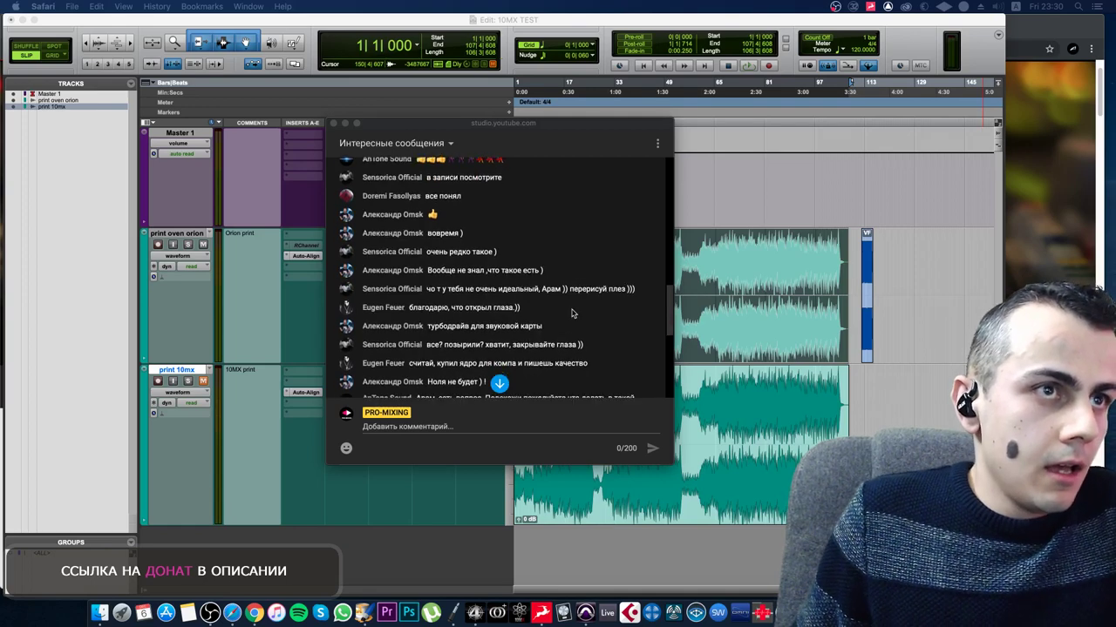
scroll(572, 314, down, 3)
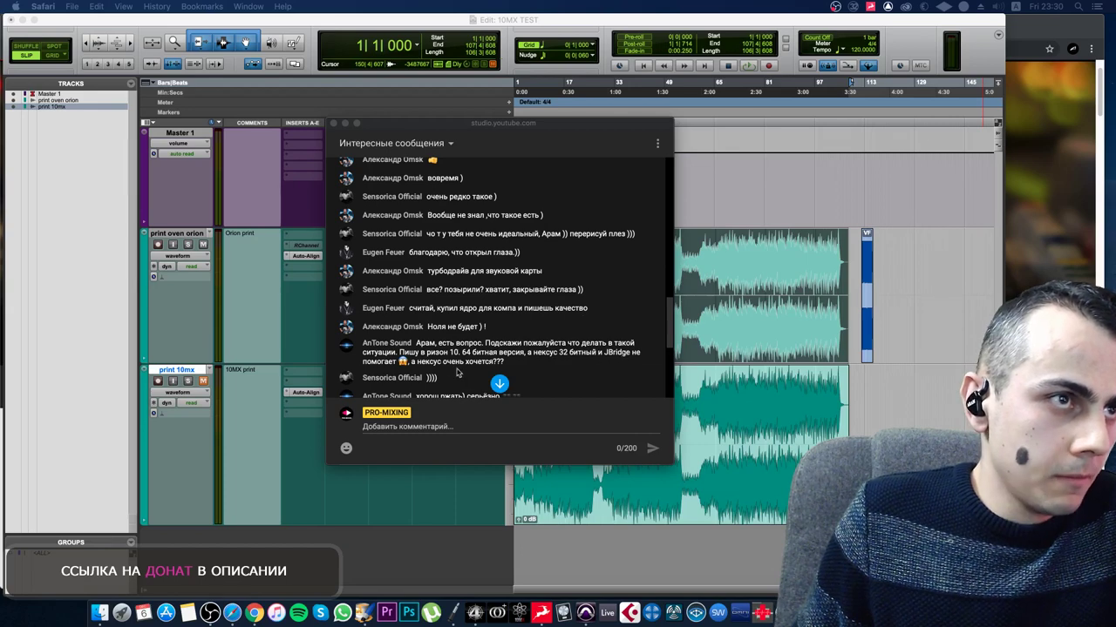
scroll(581, 368, down, 1)
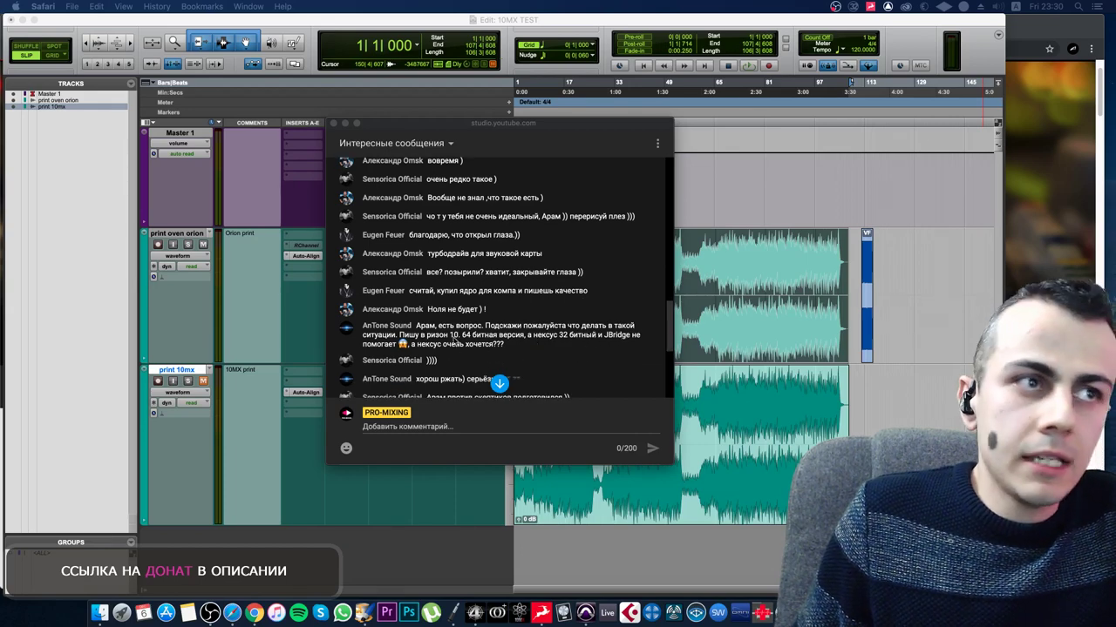
scroll(498, 348, down, 1)
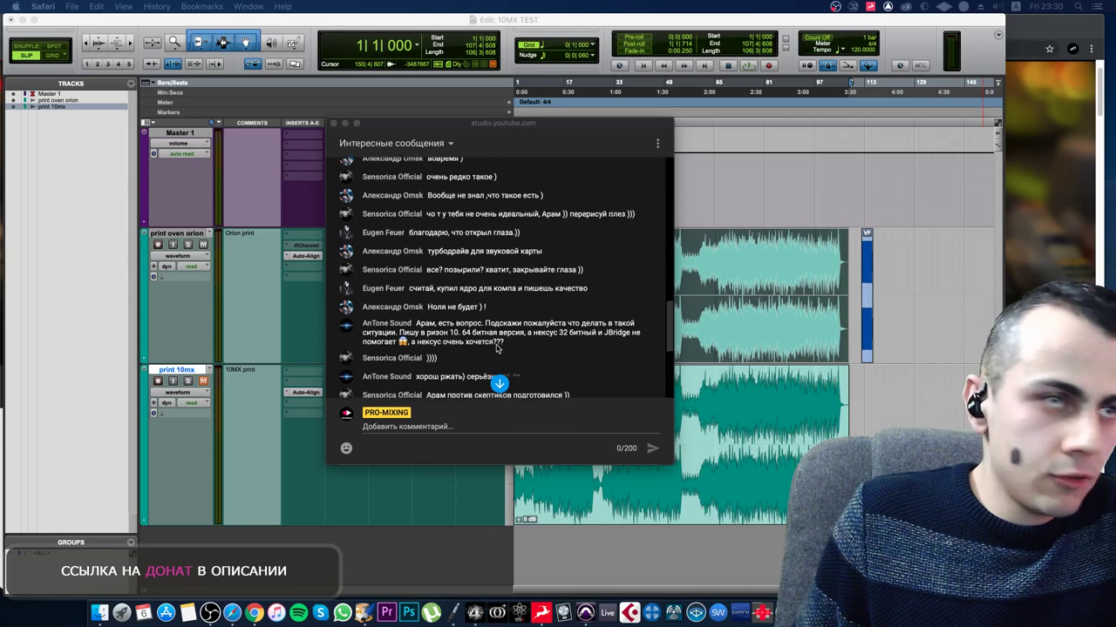
scroll(498, 348, down, 1)
scroll(501, 341, down, 1)
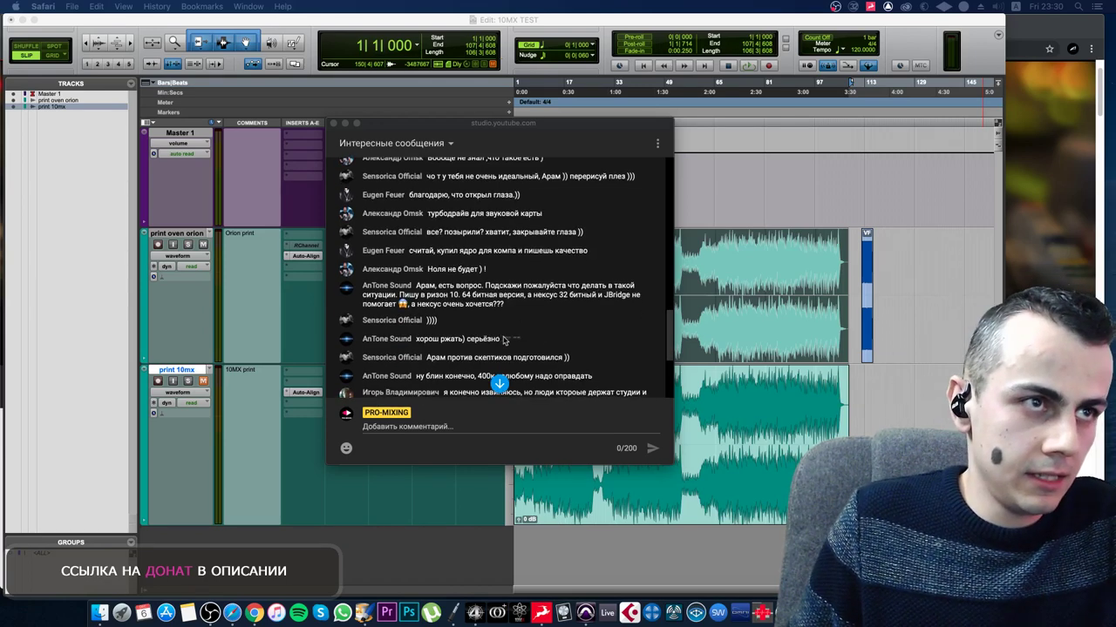
scroll(521, 342, down, 1)
scroll(523, 342, down, 2)
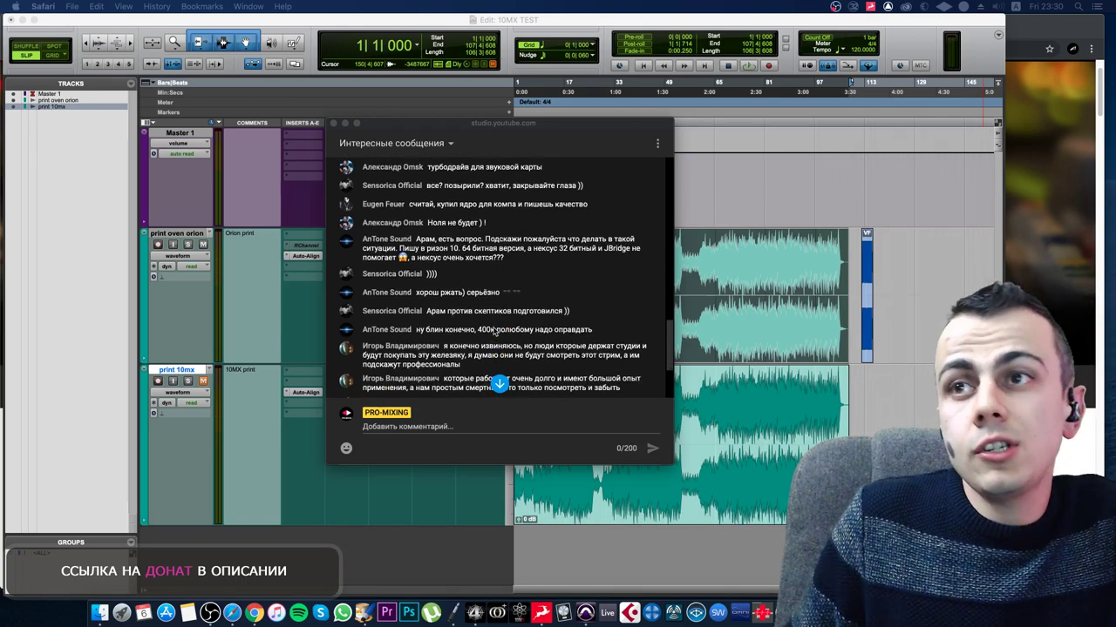
- Highlight the 400k figure and the two-part comment about studio owners in the chat while reading them, and clear the highlighting
click(481, 331)
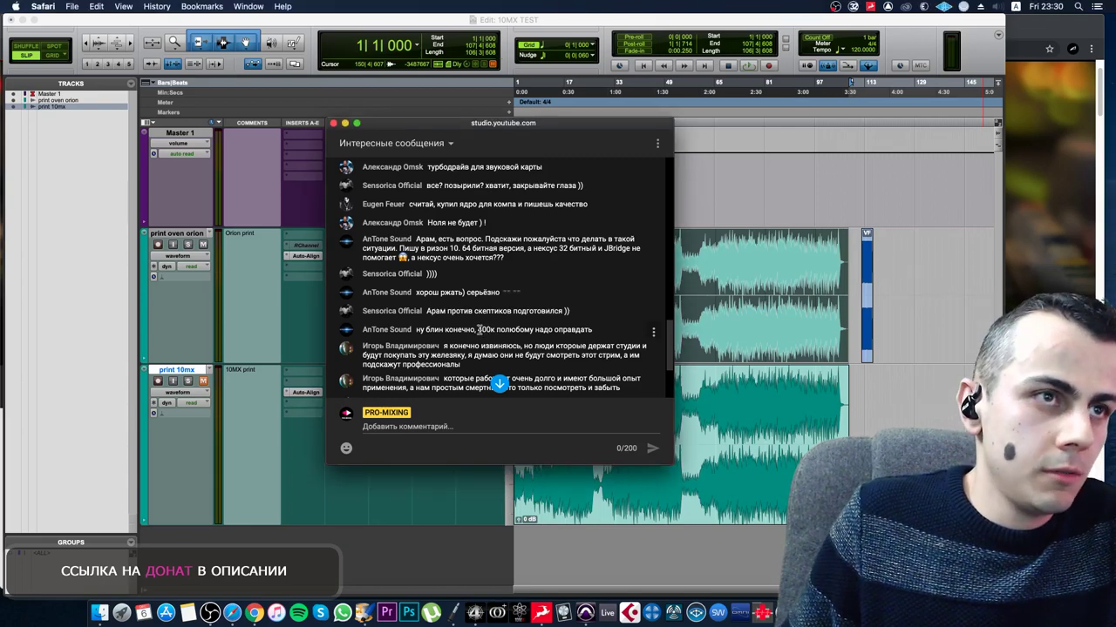
drag(479, 329, 490, 330)
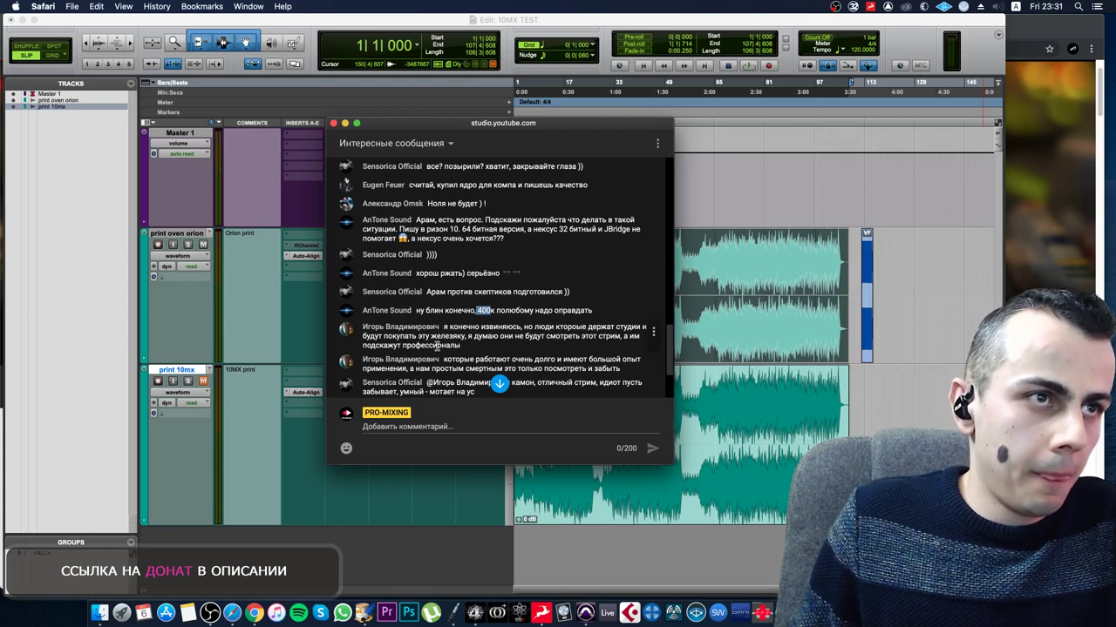
click(487, 351)
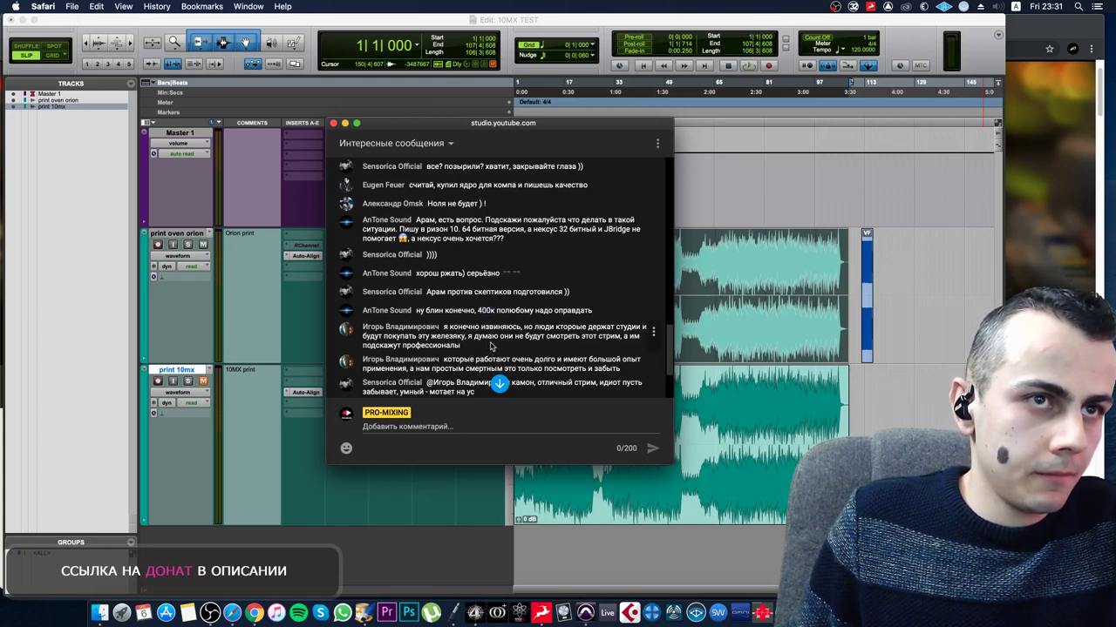
drag(459, 345, 442, 328)
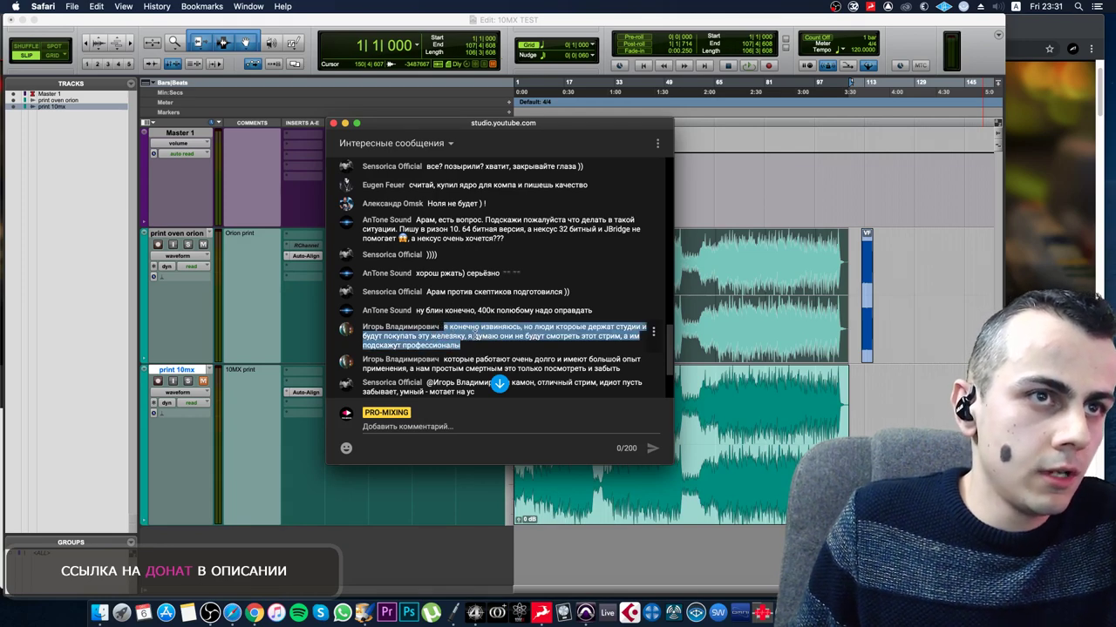
scroll(480, 347, down, 1)
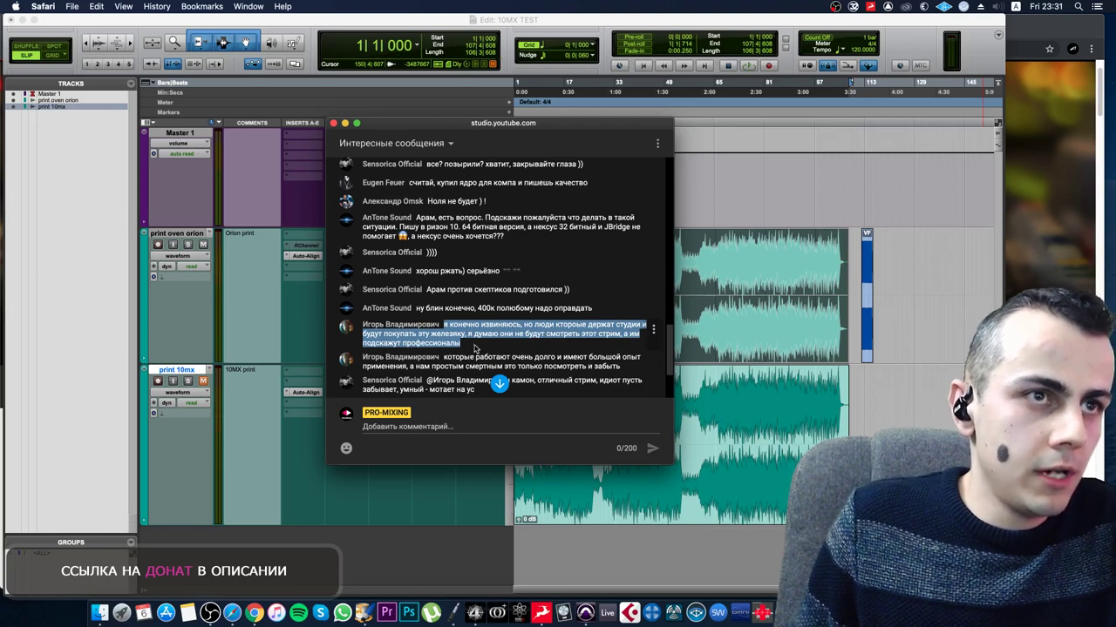
scroll(477, 349, down, 1)
scroll(478, 348, down, 1)
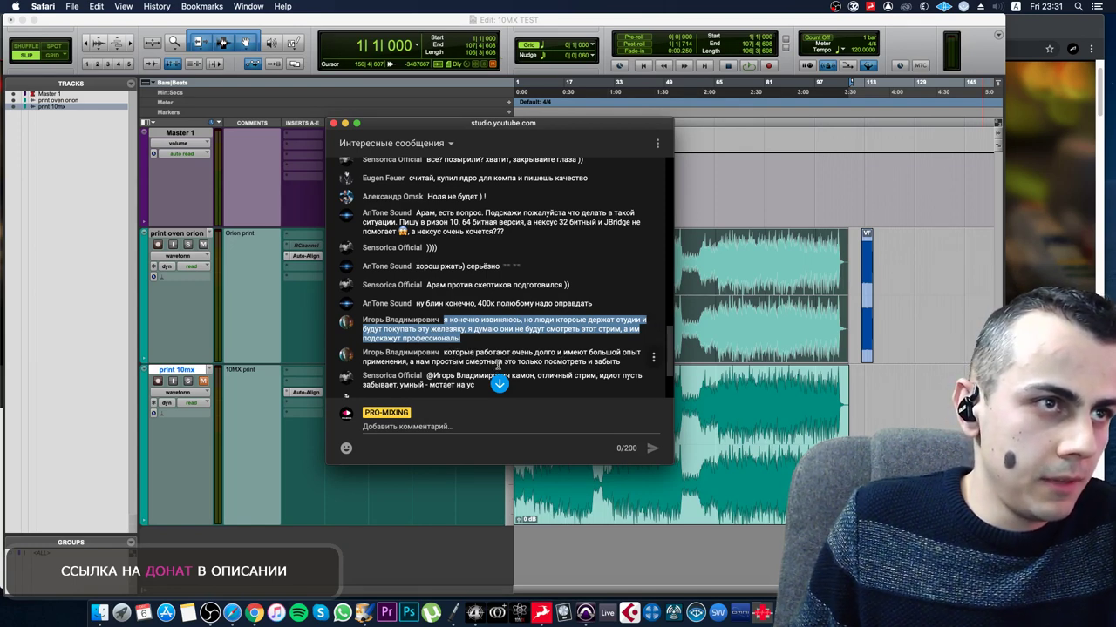
drag(622, 365, 365, 317)
click(468, 339)
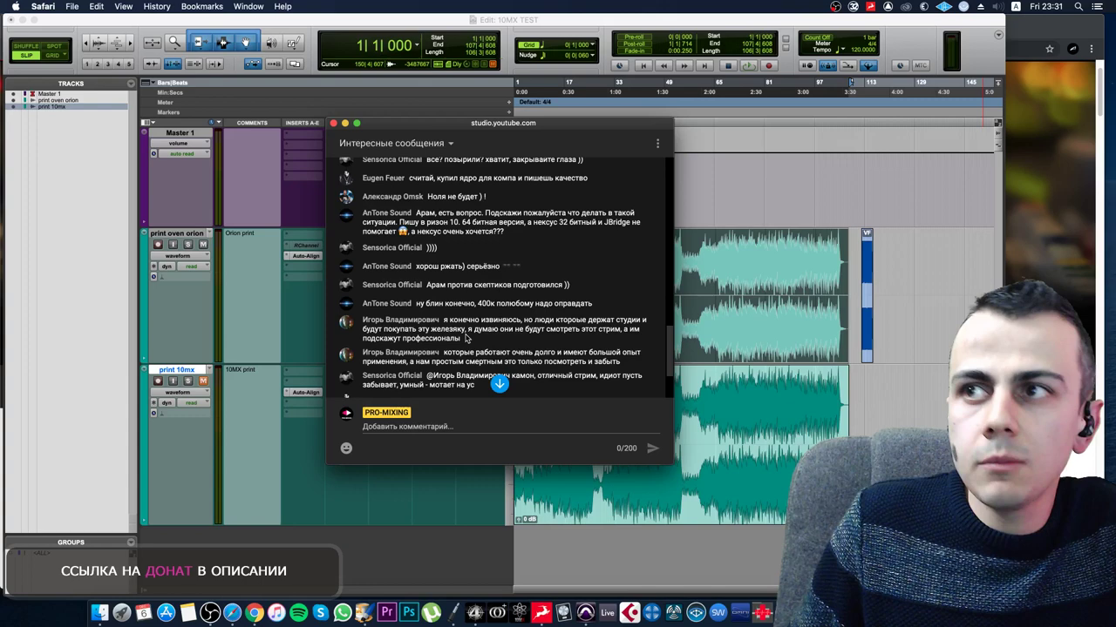
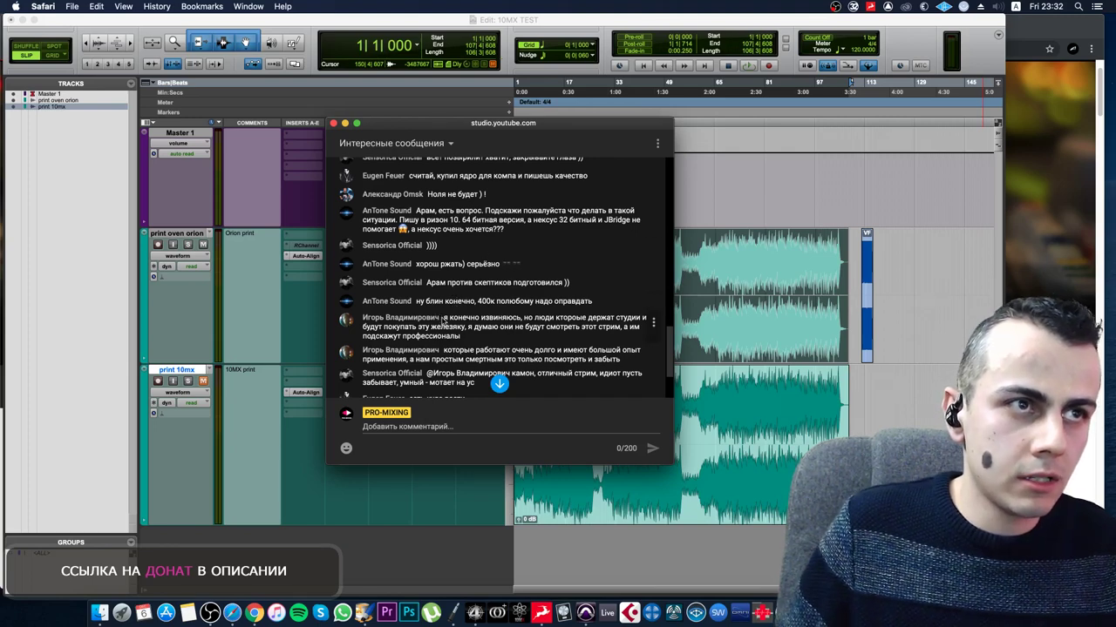
- Switch the chat to show all messages, and highlight the comment about hearing a difference on a laptop and the question about more affordable clocks
click(419, 142)
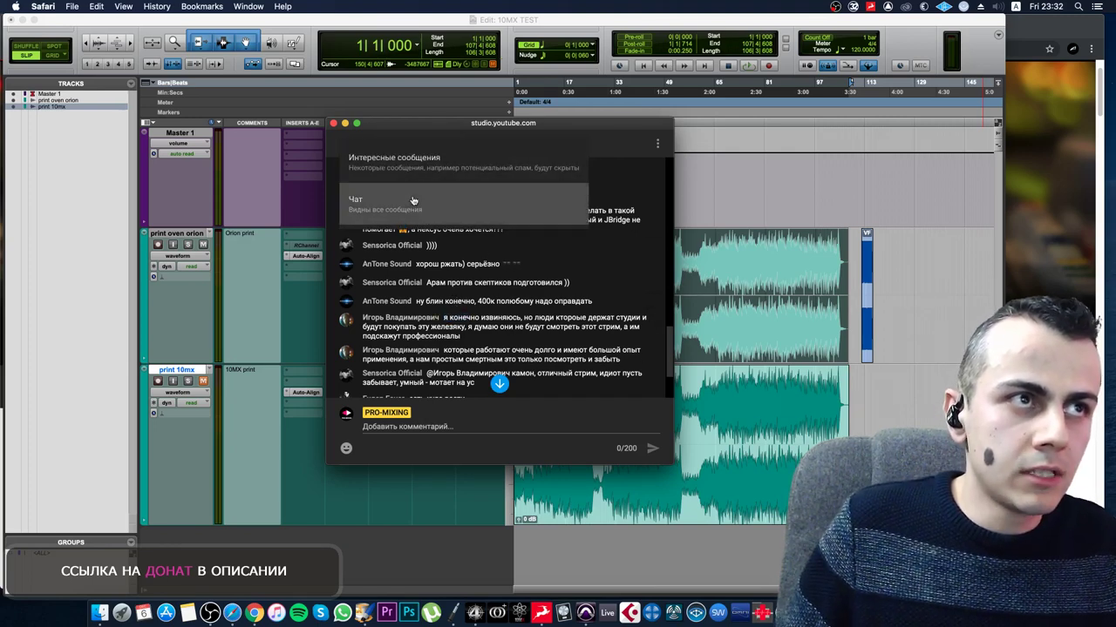
click(413, 200)
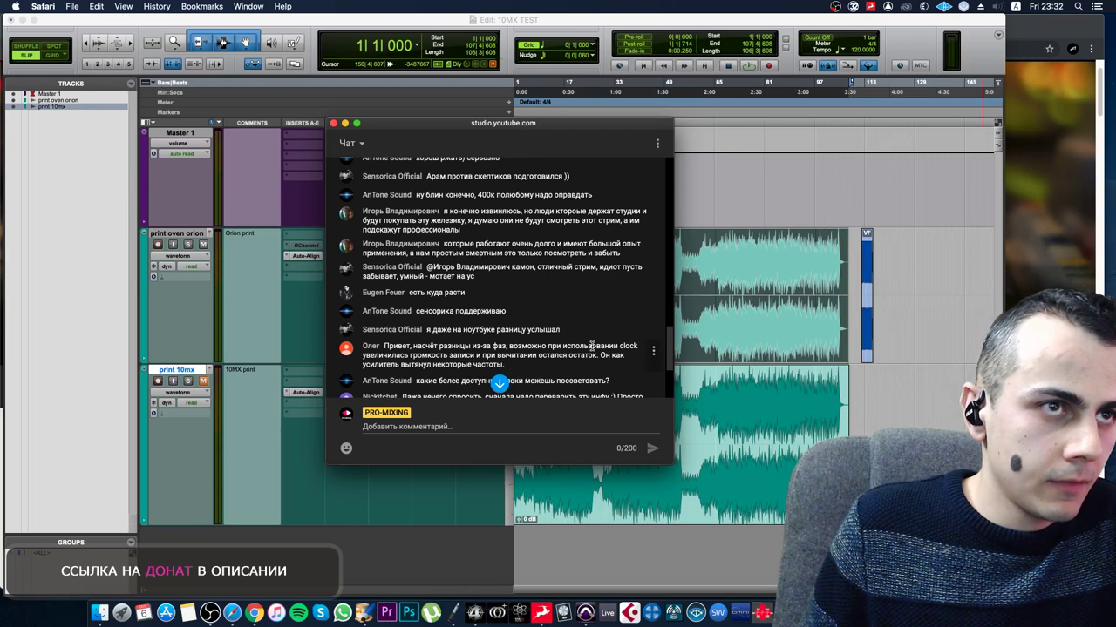
drag(563, 330, 434, 332)
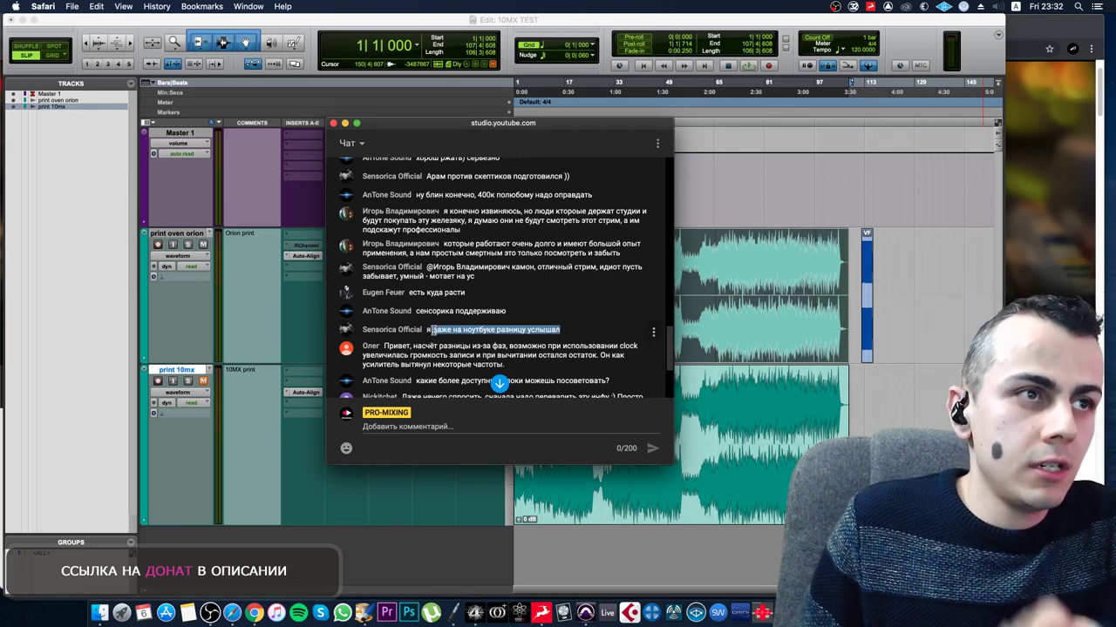
drag(427, 330, 565, 336)
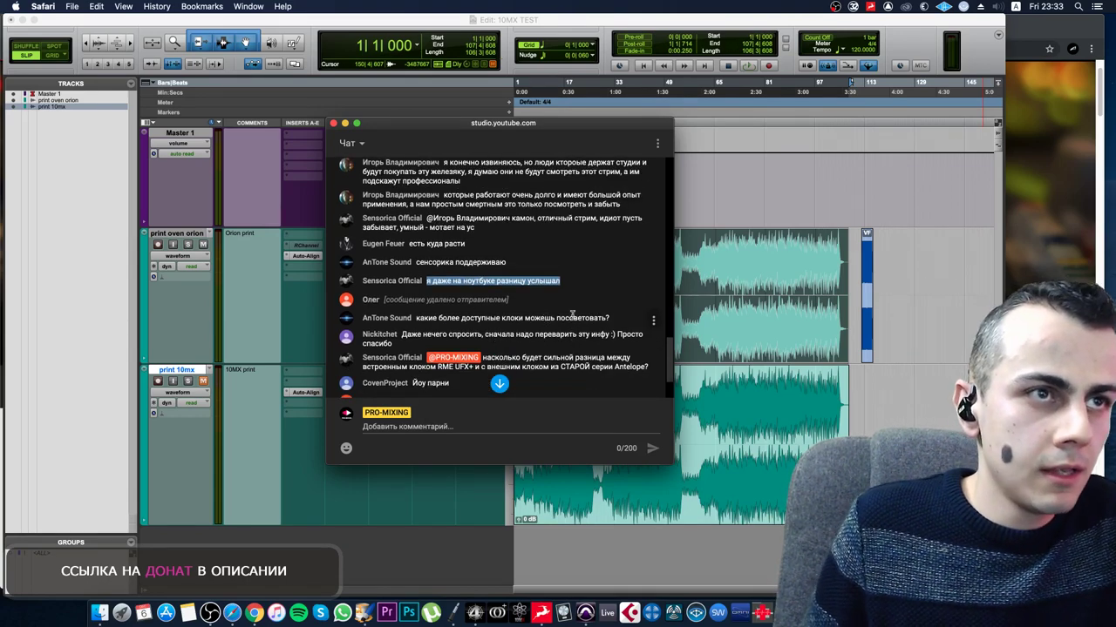
drag(610, 319, 412, 319)
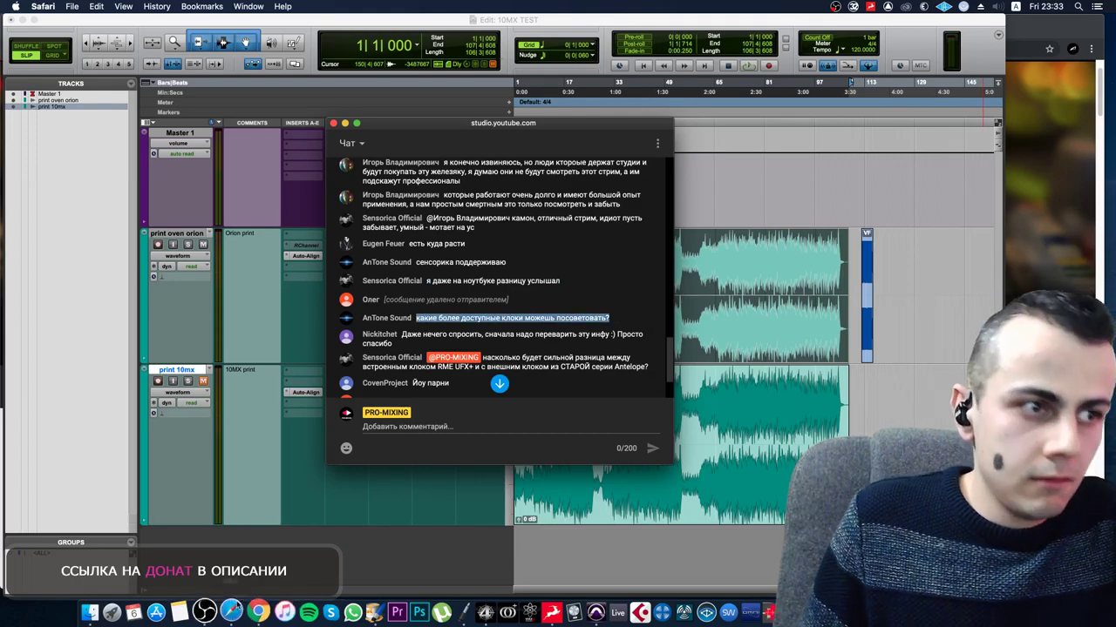
- Move the chat window out of view, switch to Chrome and open the shopping basket on thomann.de in the empty tab
drag(441, 123, 1114, 209)
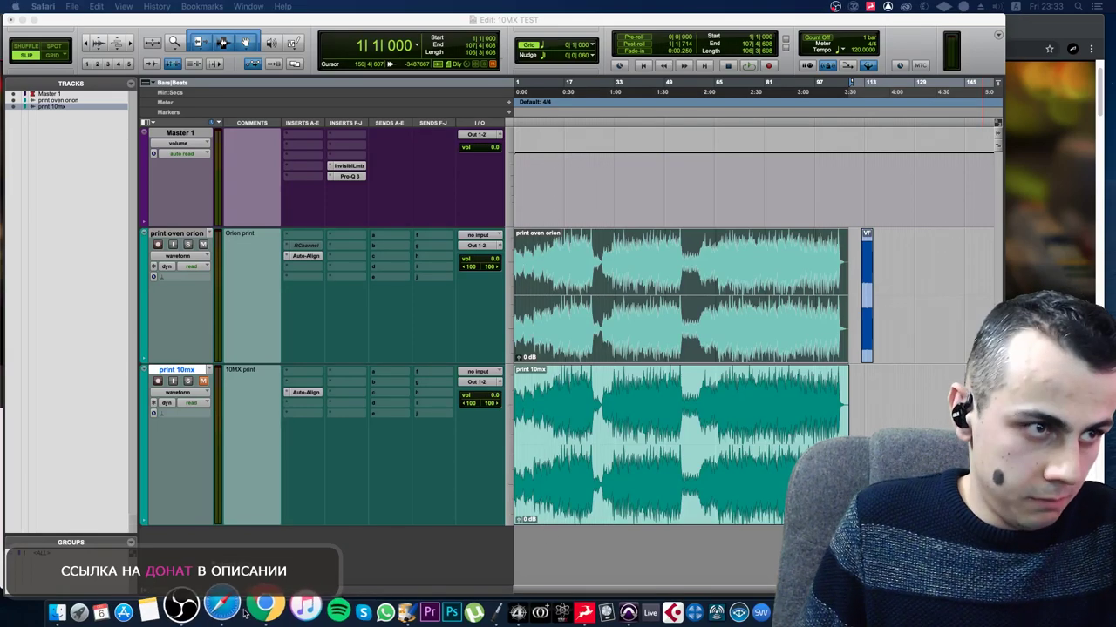
click(254, 613)
click(754, 28)
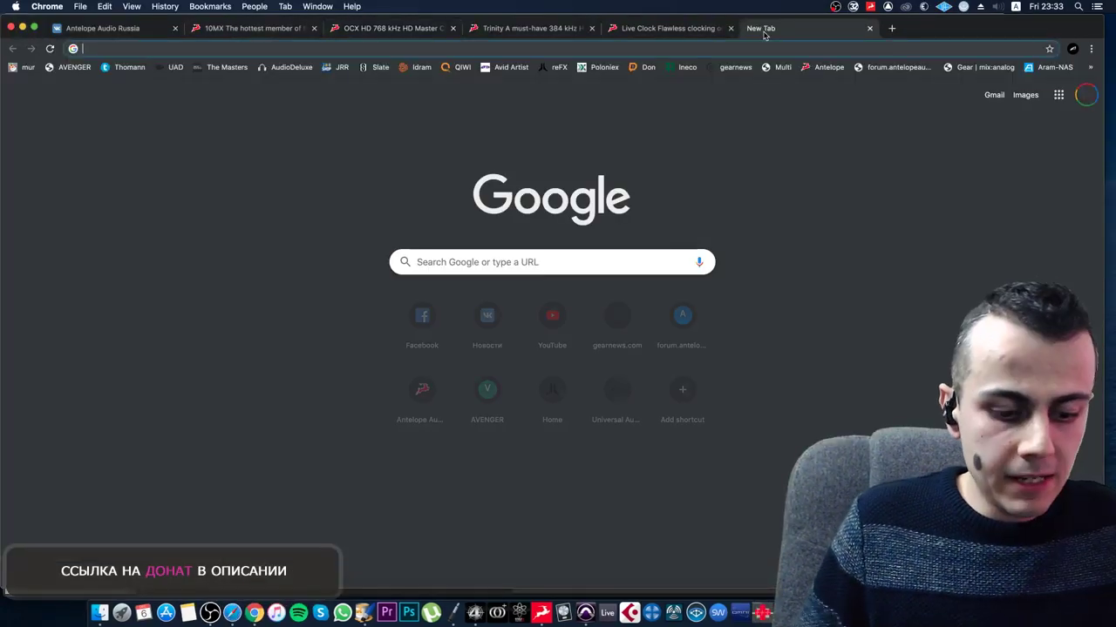
text(thomann.de)
key(Return)
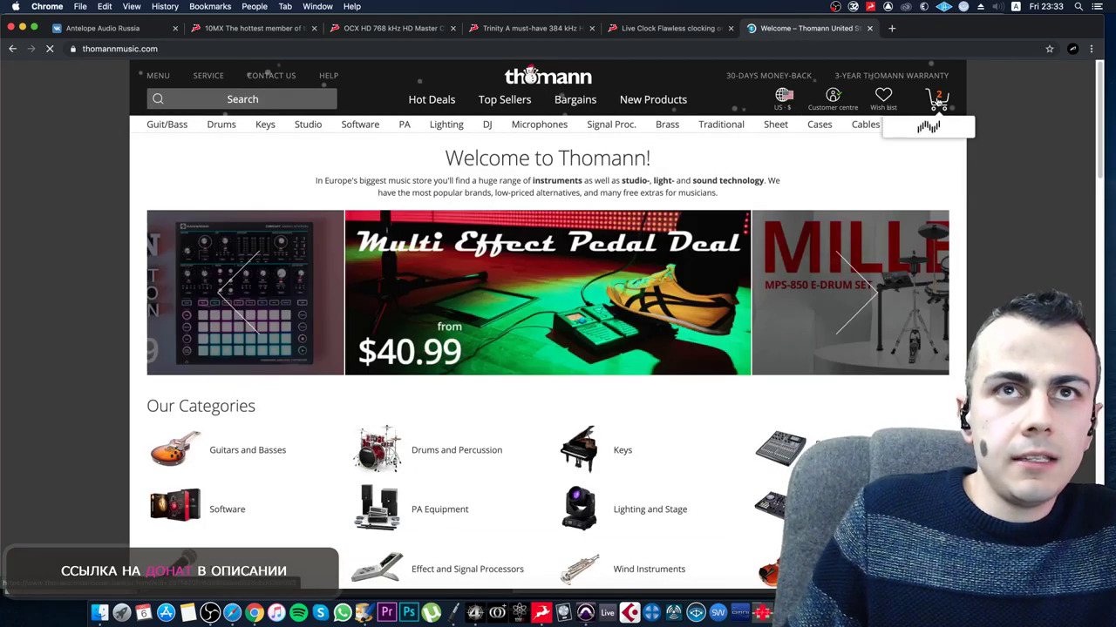
click(937, 99)
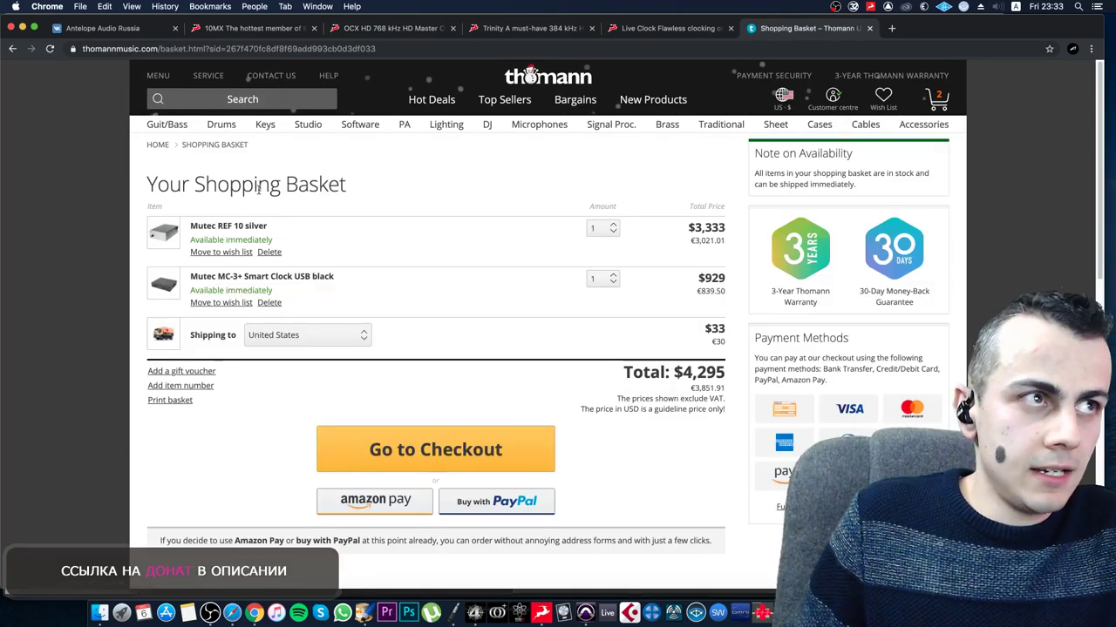
- View the Mutec REF 10 silver product page from the basket in a separate tab and close that tab
super+click(220, 228)
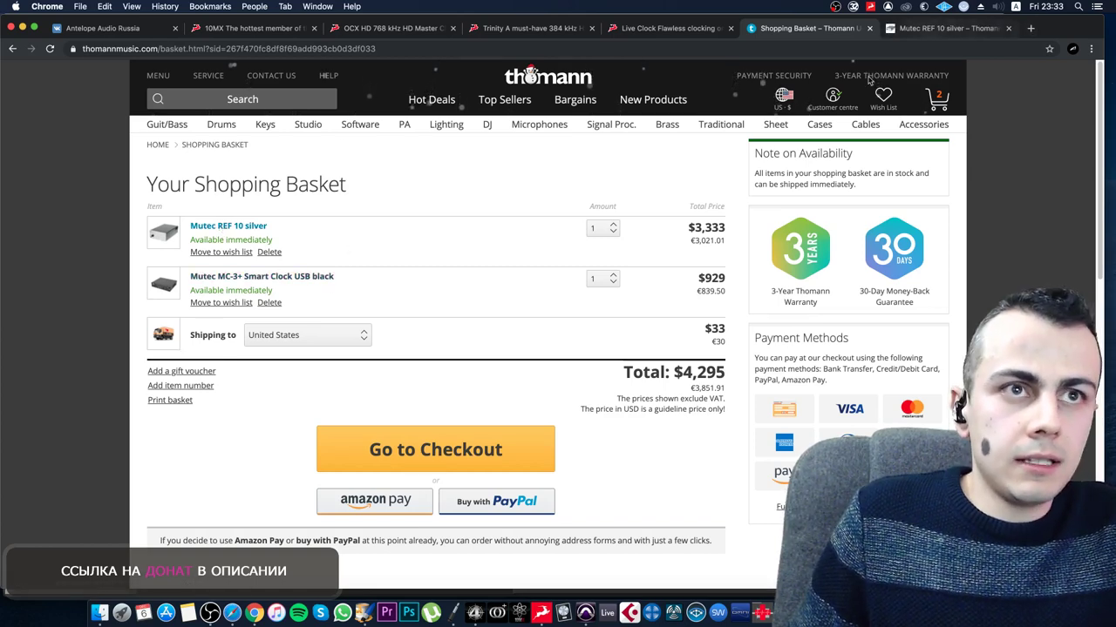
click(925, 28)
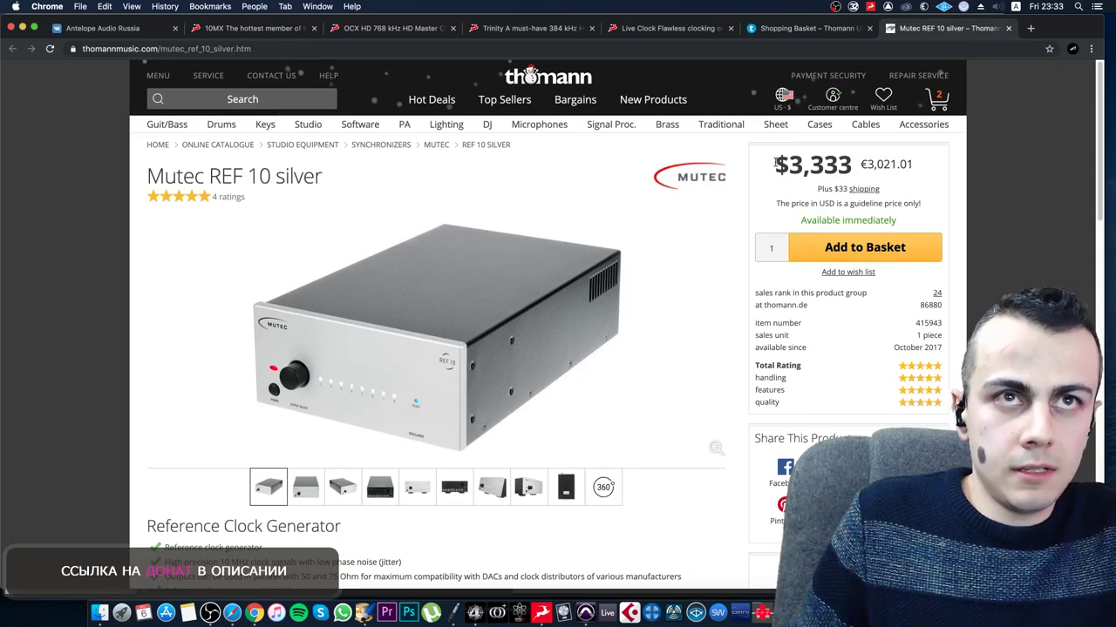
click(1007, 27)
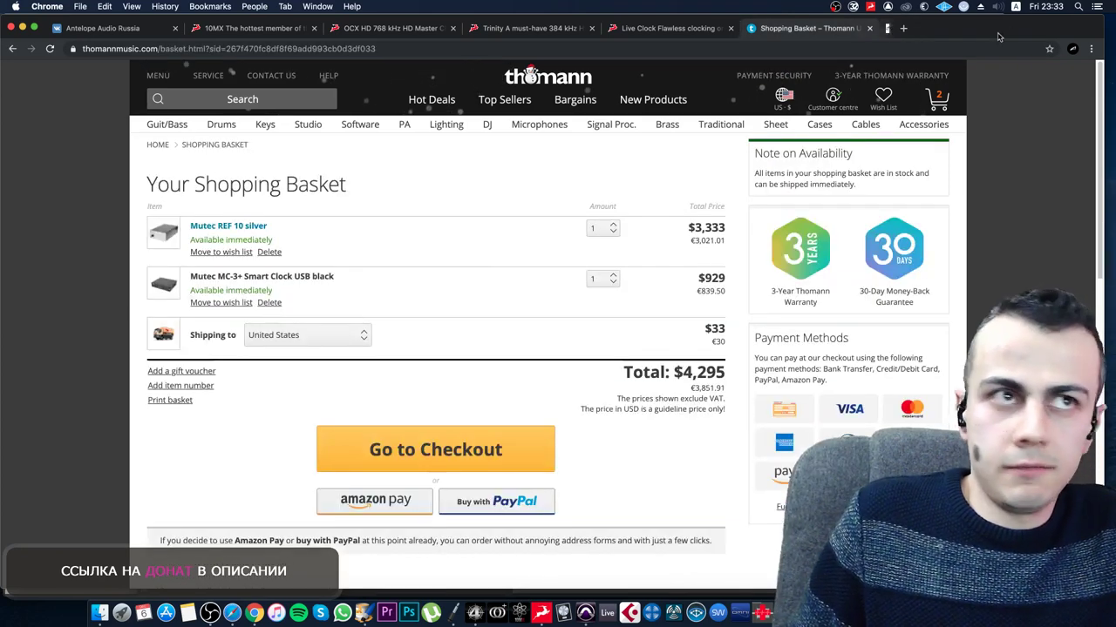
- View the Mutec MC-3+ Smart Clock USB black's enlarged photo against the Antelope OCX HD page, highlighting the OCX HD's 768 kHz rating
click(285, 277)
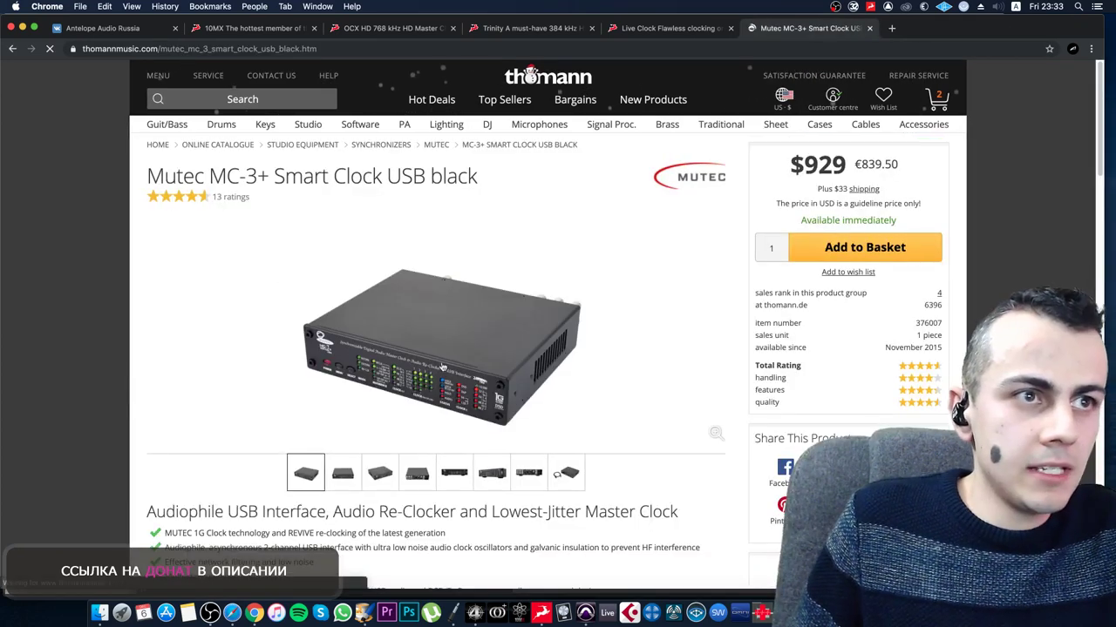
click(464, 379)
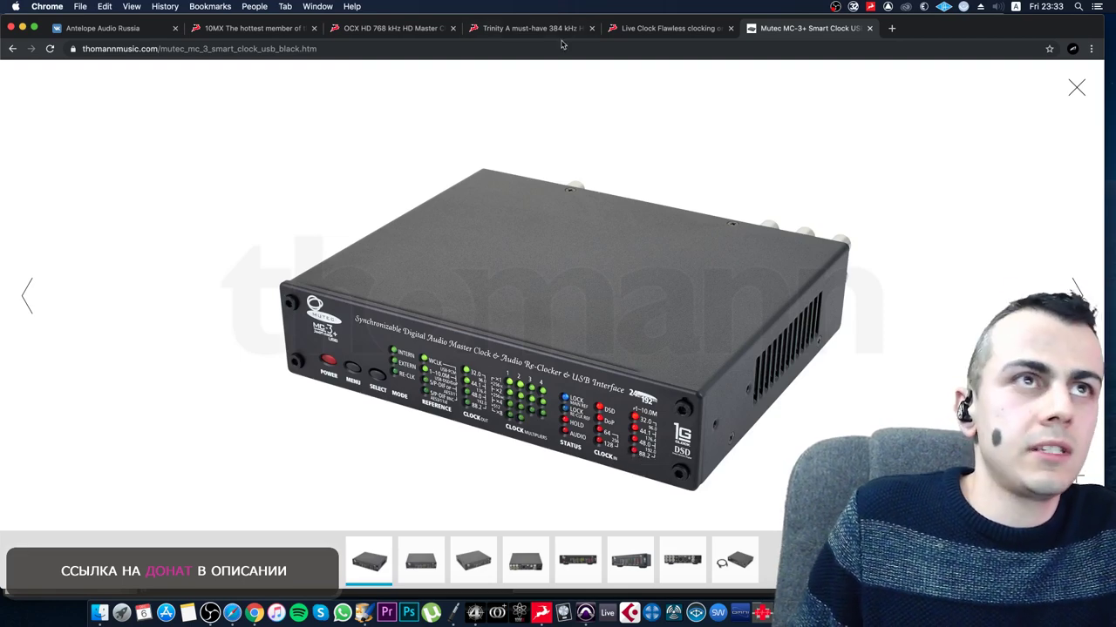
click(416, 28)
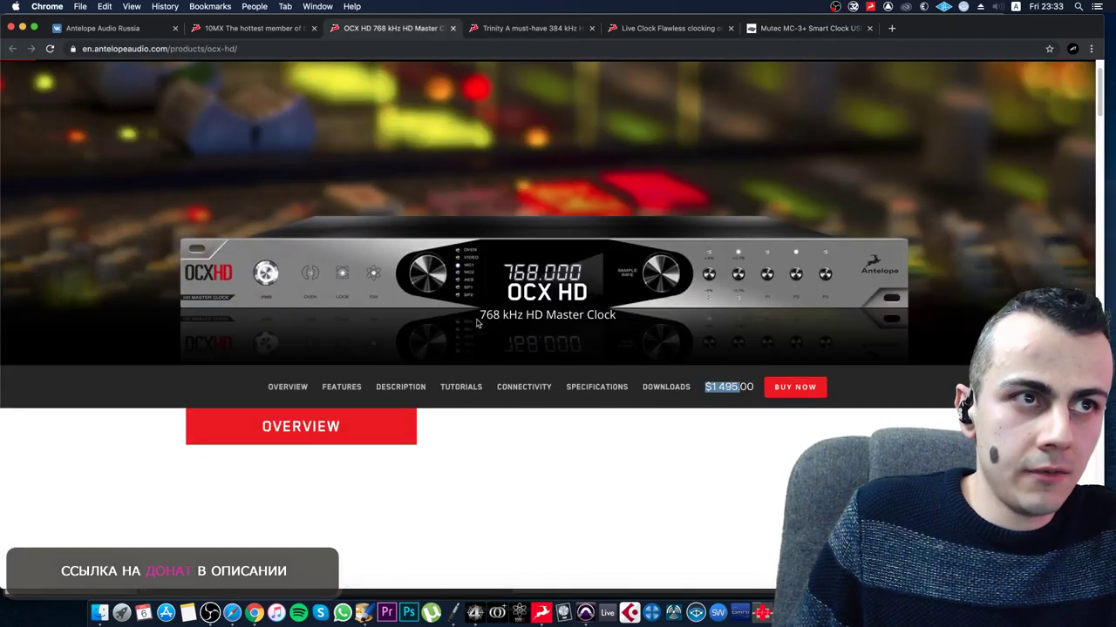
drag(480, 315, 522, 315)
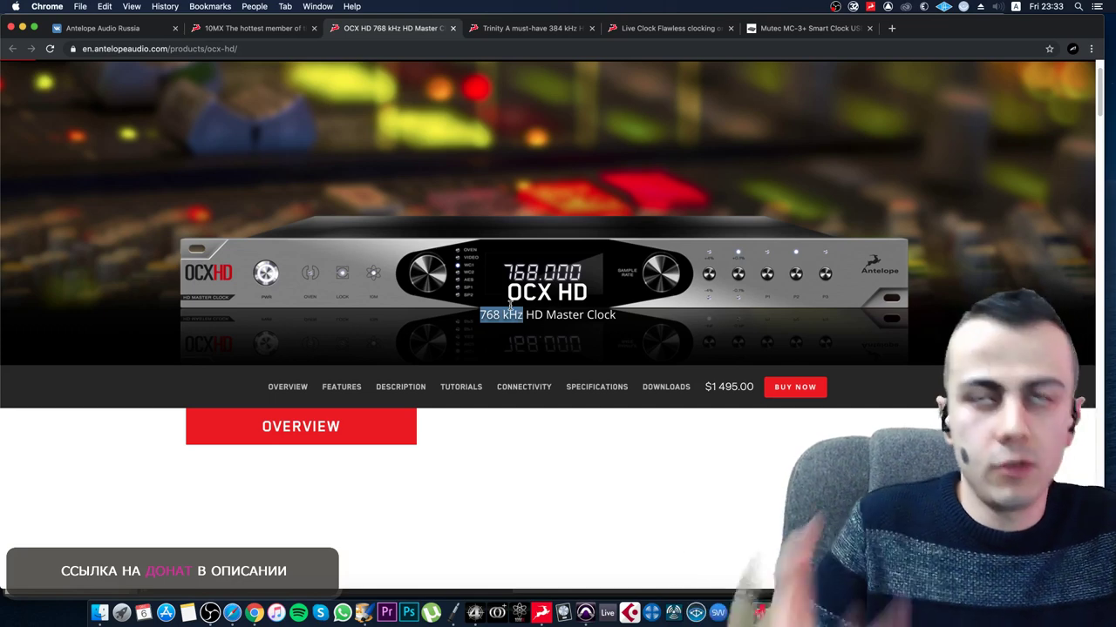
click(824, 28)
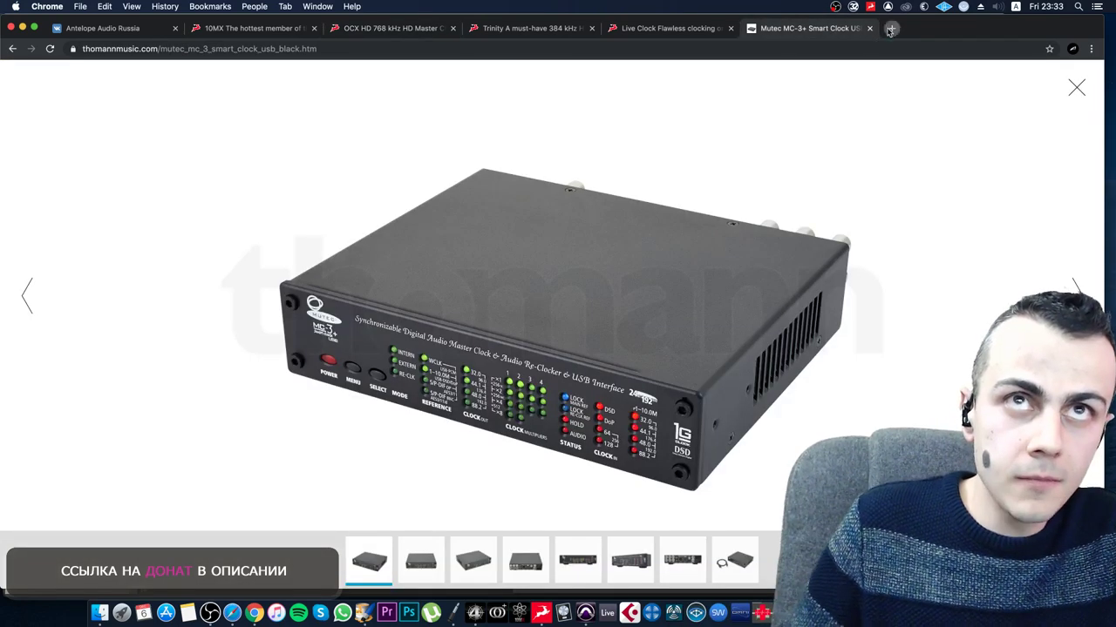
- Search Google for "blacklion clock" in a new tab
click(889, 28)
text(clak)
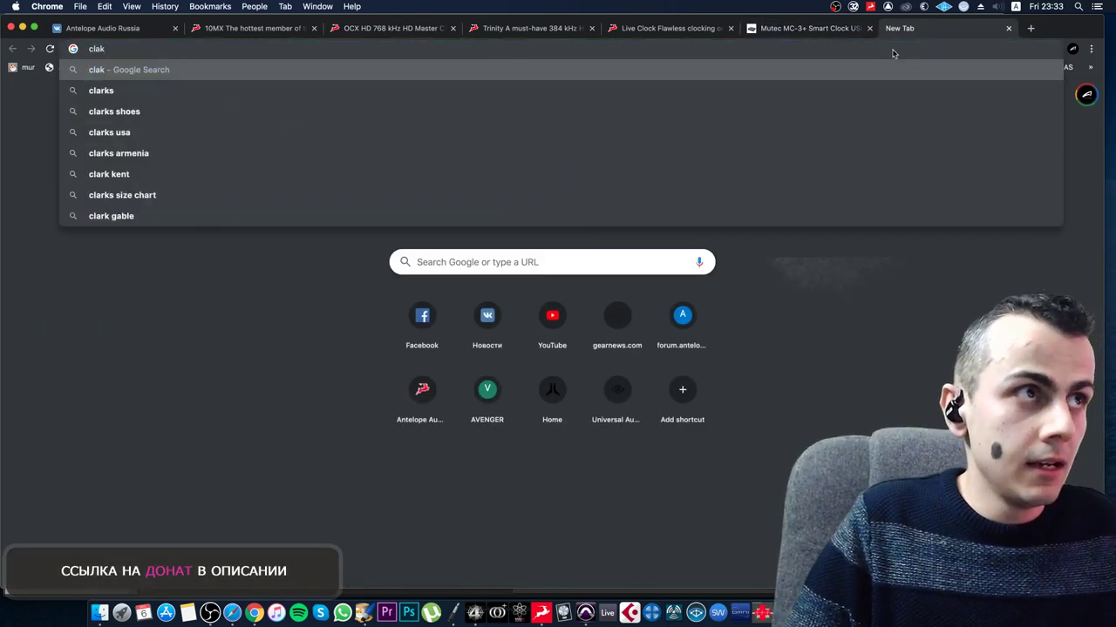
key(BackSpace)
key(BackSpace)
key(BackSpace)
key(BackSpace)
text(b)
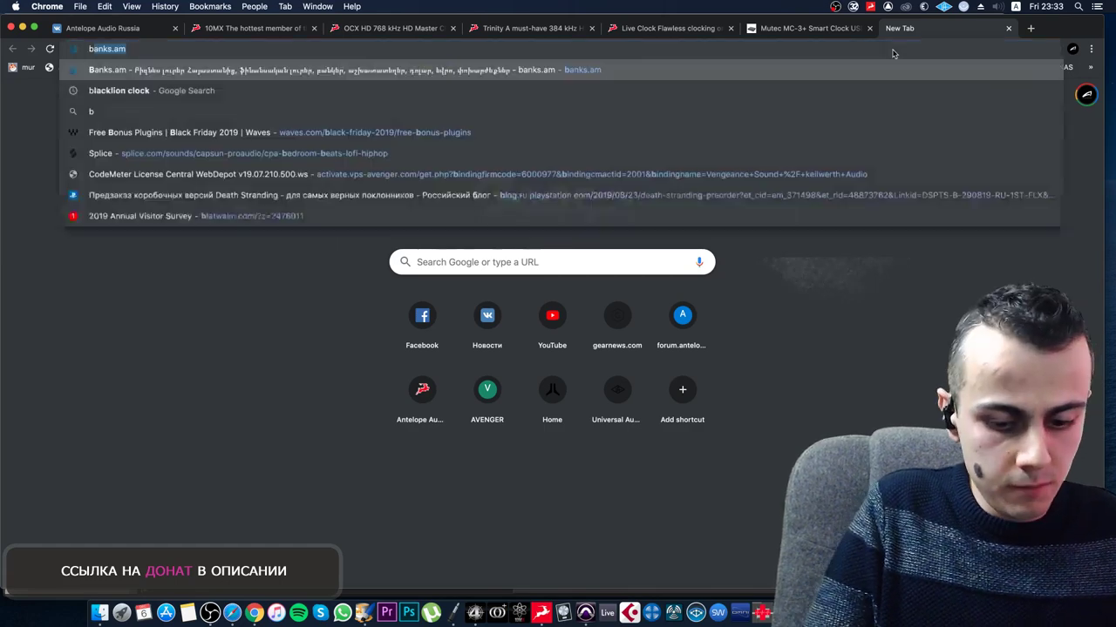
text(lack)
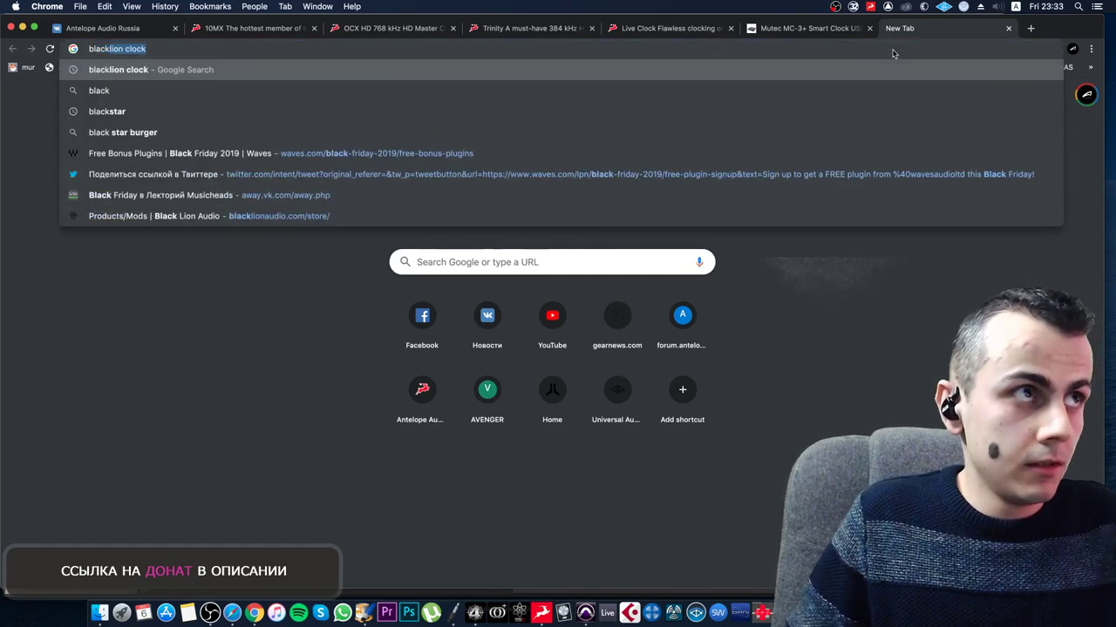
click(149, 70)
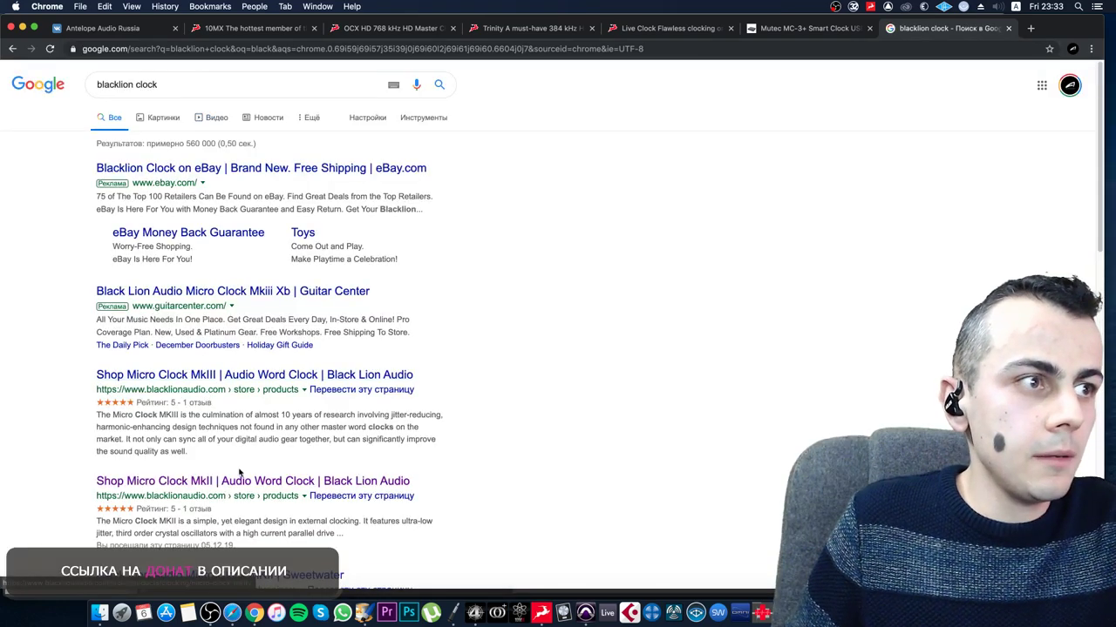
- Open Sweetwater's Black Lion Audio Micro Clock MKII result and look through its product page down to the comparison table
scroll(241, 480, down, 1)
scroll(242, 480, down, 5)
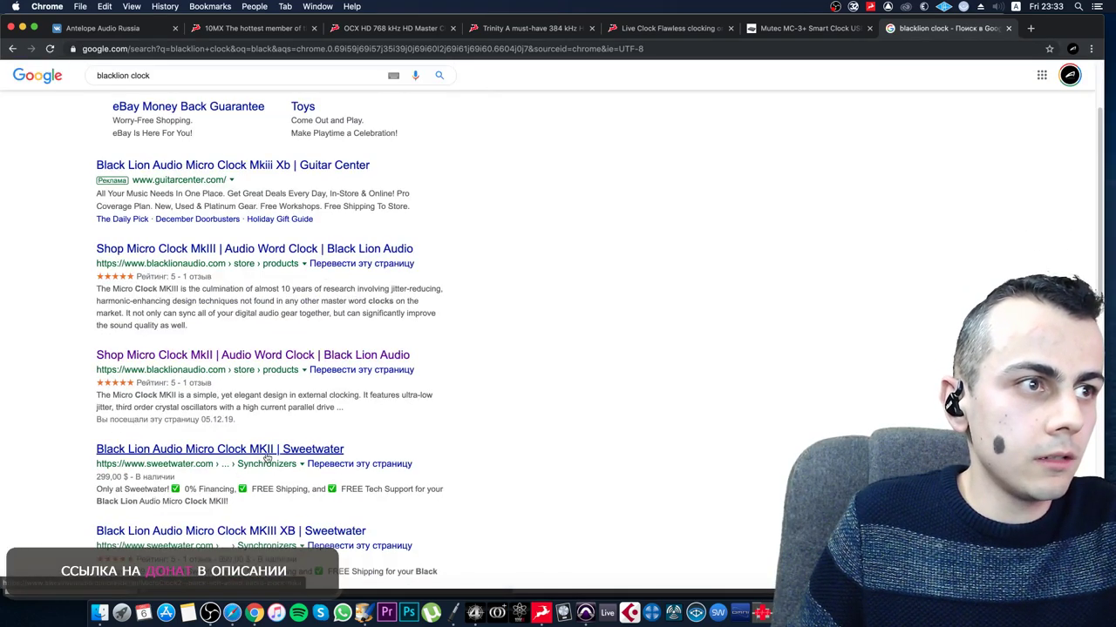
click(267, 450)
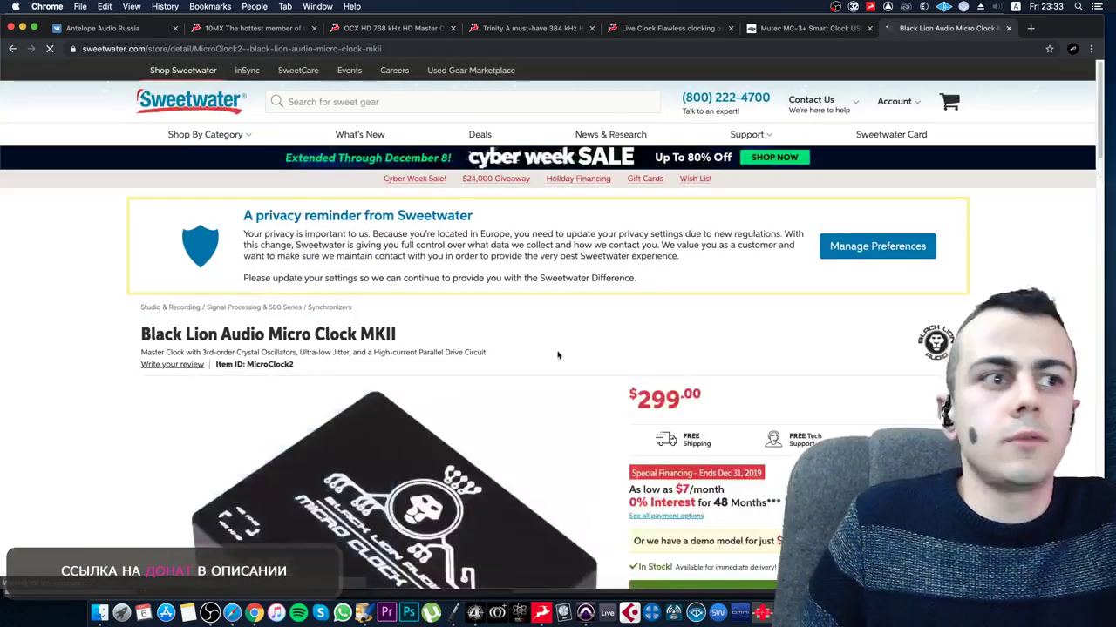
scroll(687, 370, down, 12)
scroll(686, 369, down, 12)
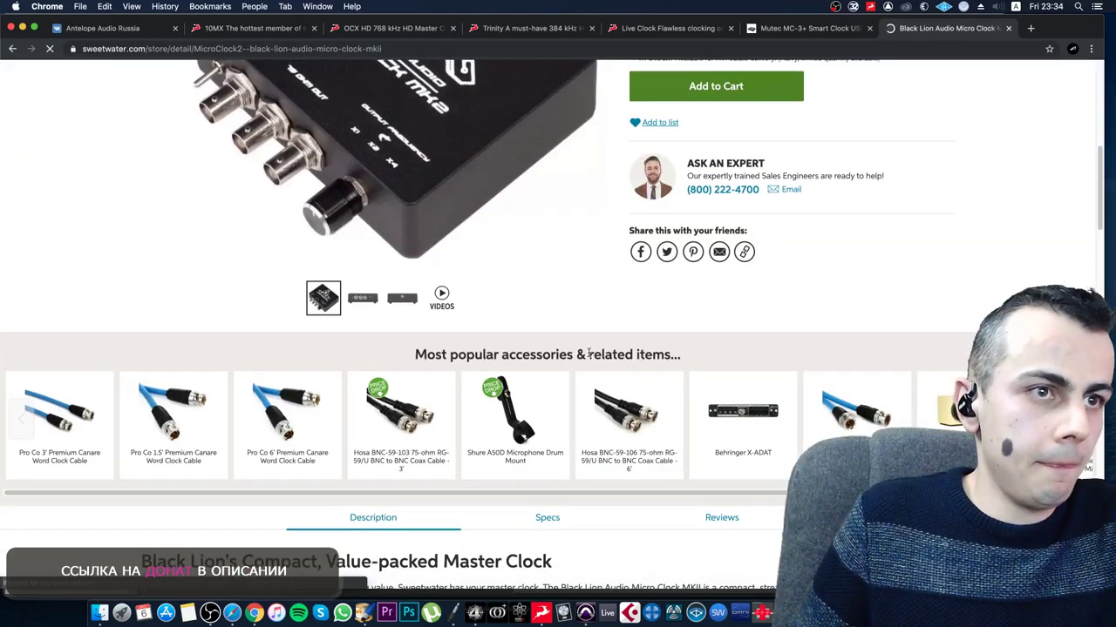
scroll(589, 349, down, 12)
scroll(589, 349, down, 20)
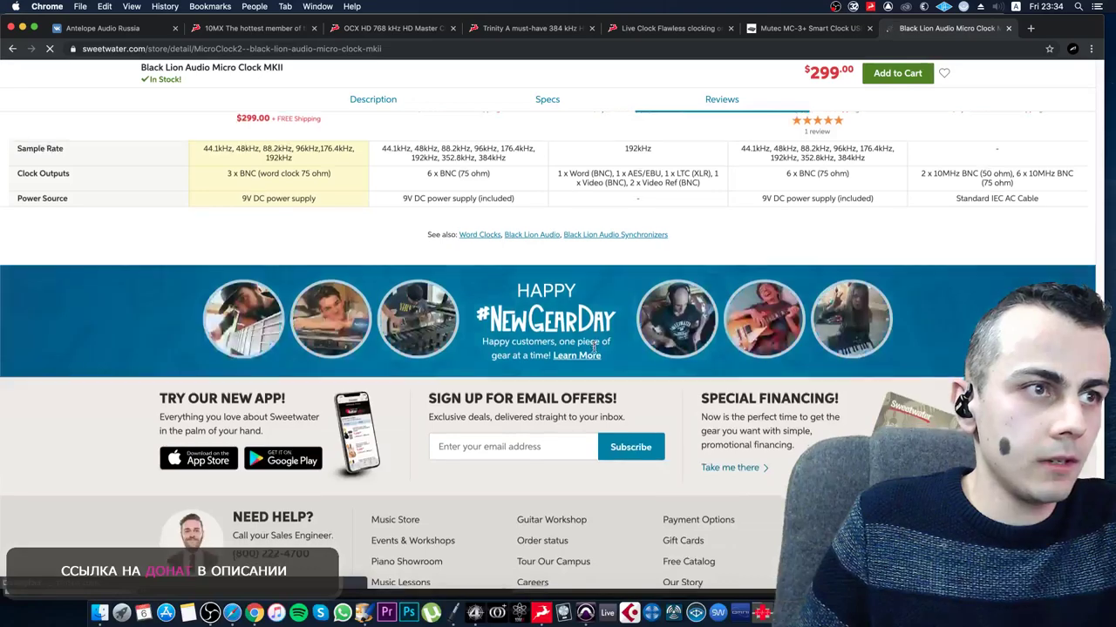
scroll(291, 155, up, 20)
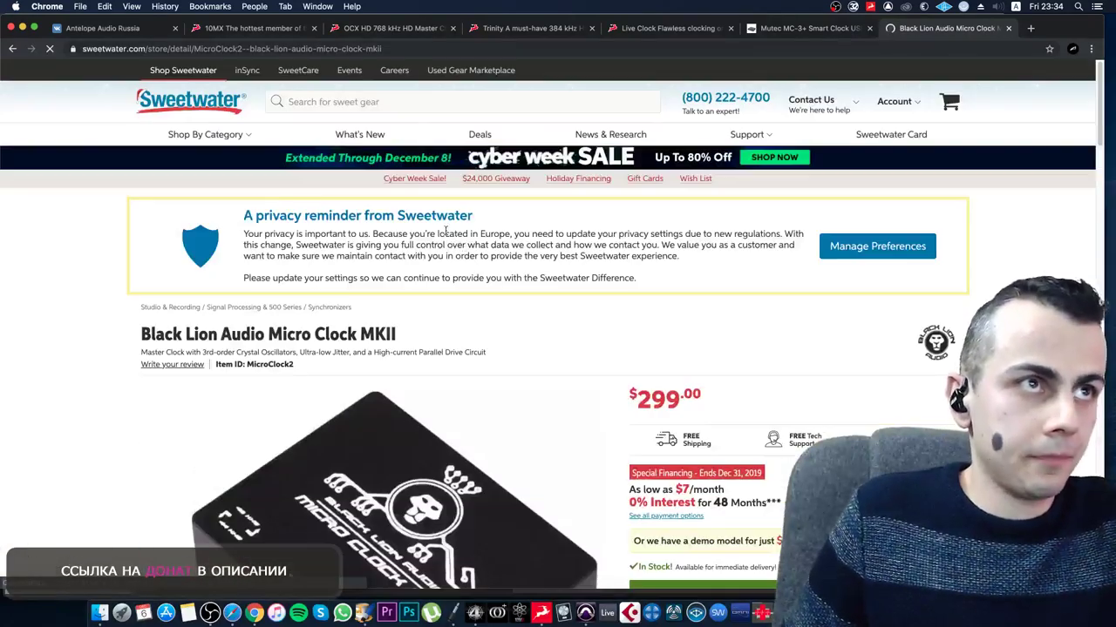
- Search Sweetwater for "Black Lion Audio" using the text copied from the product title, and open the Micro Clock MKIII XB page
drag(142, 334, 261, 331)
key(super+c)
click(644, 101)
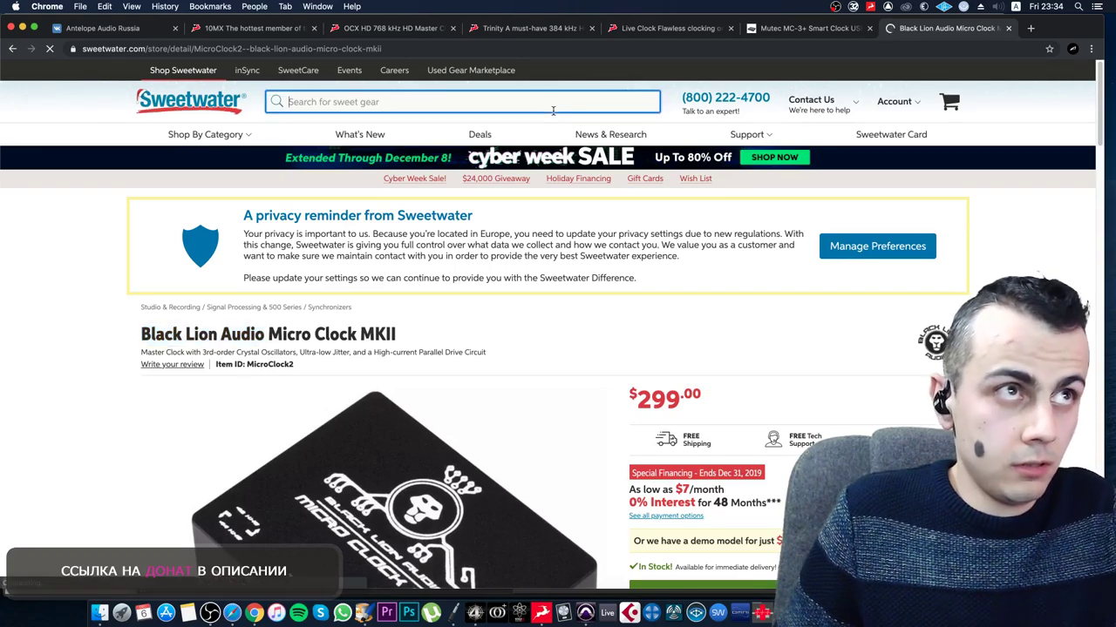
key(super+v)
key(Return)
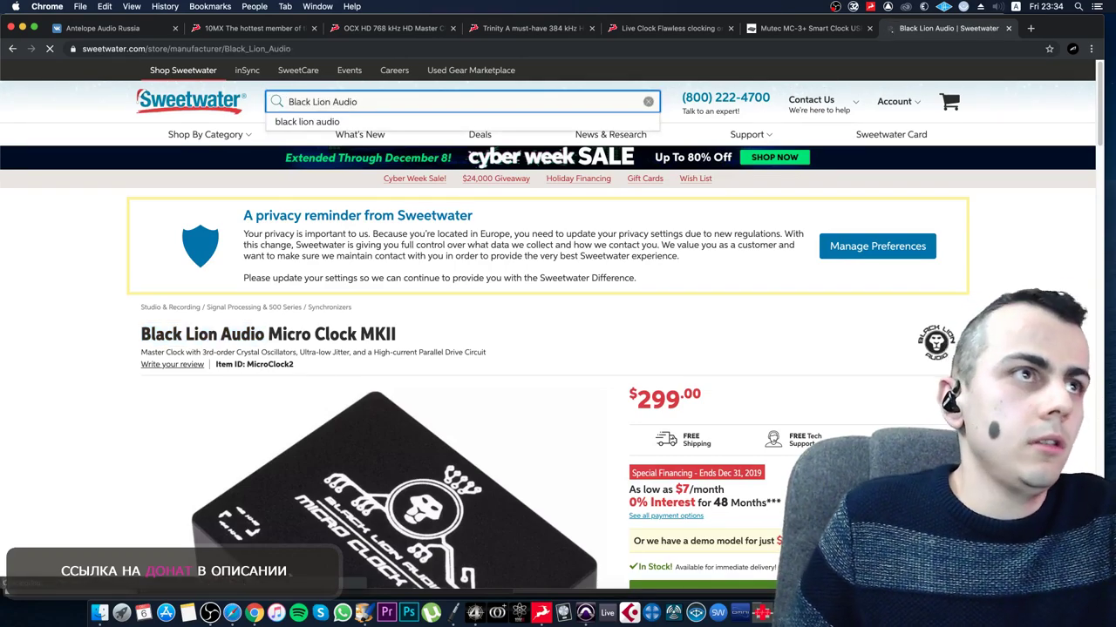
scroll(621, 266, down, 4)
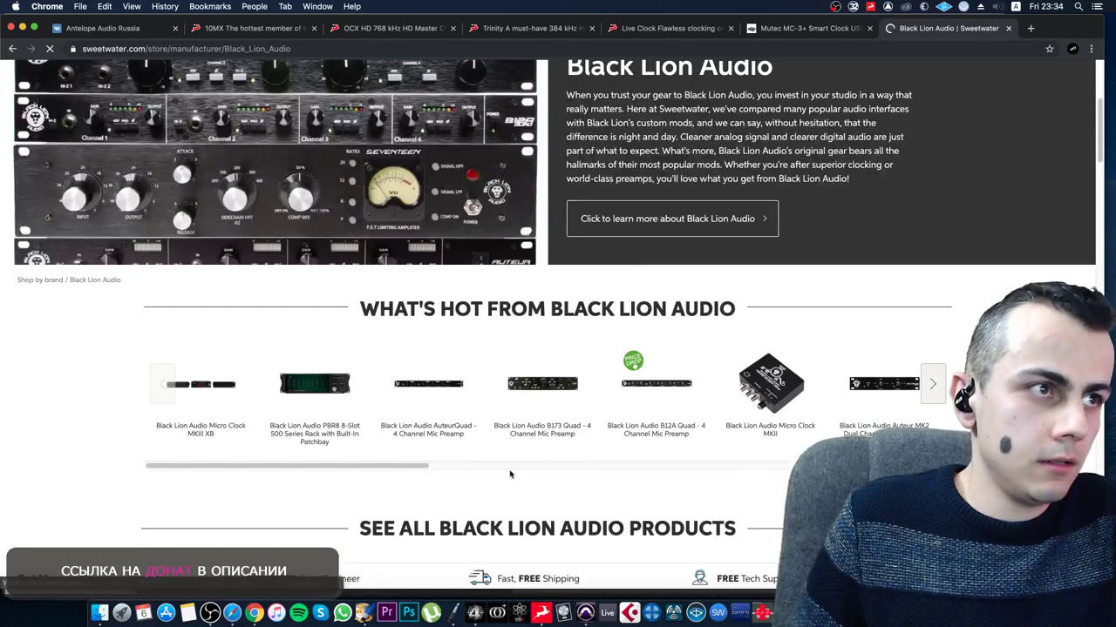
click(205, 394)
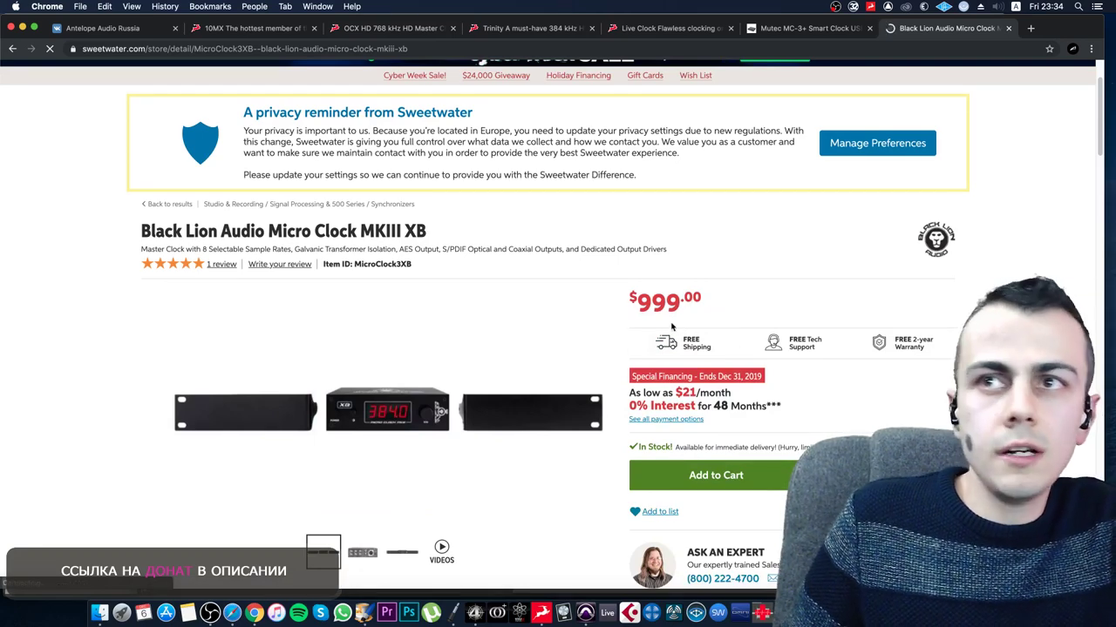
- View the Micro Clock MKIII XB's rear connector photo, return to the front photo and highlight the price
scroll(510, 288, down, 2)
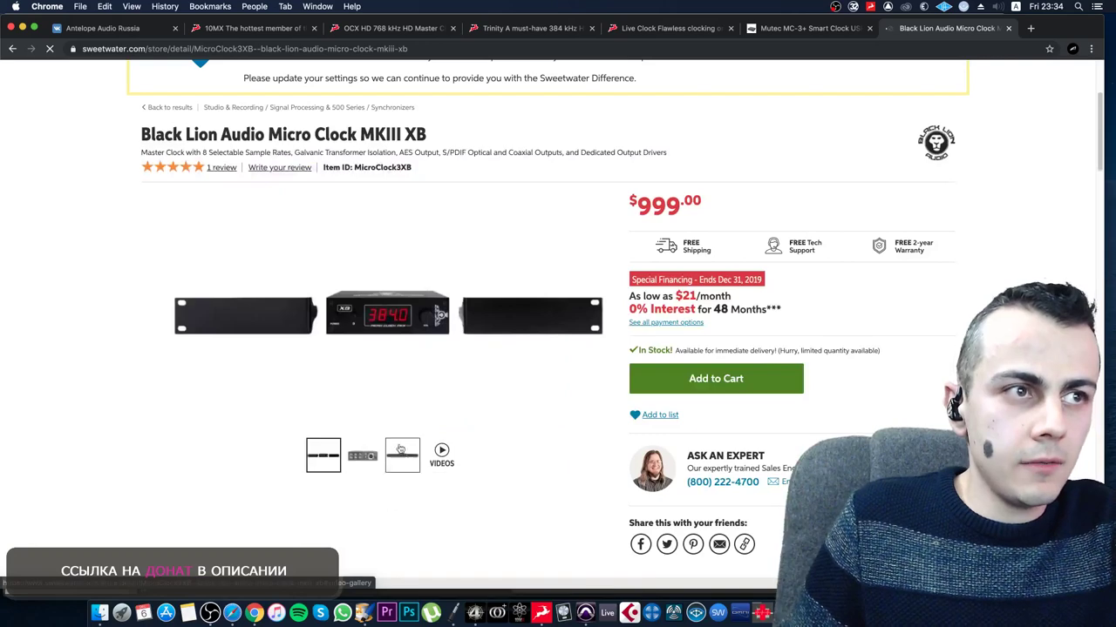
click(363, 456)
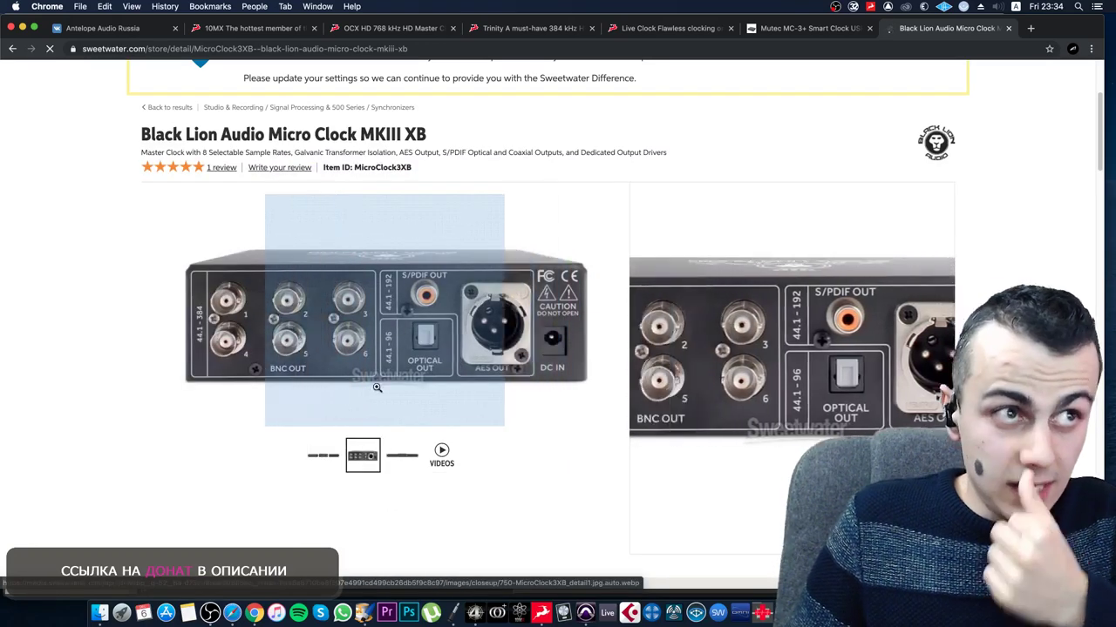
click(319, 459)
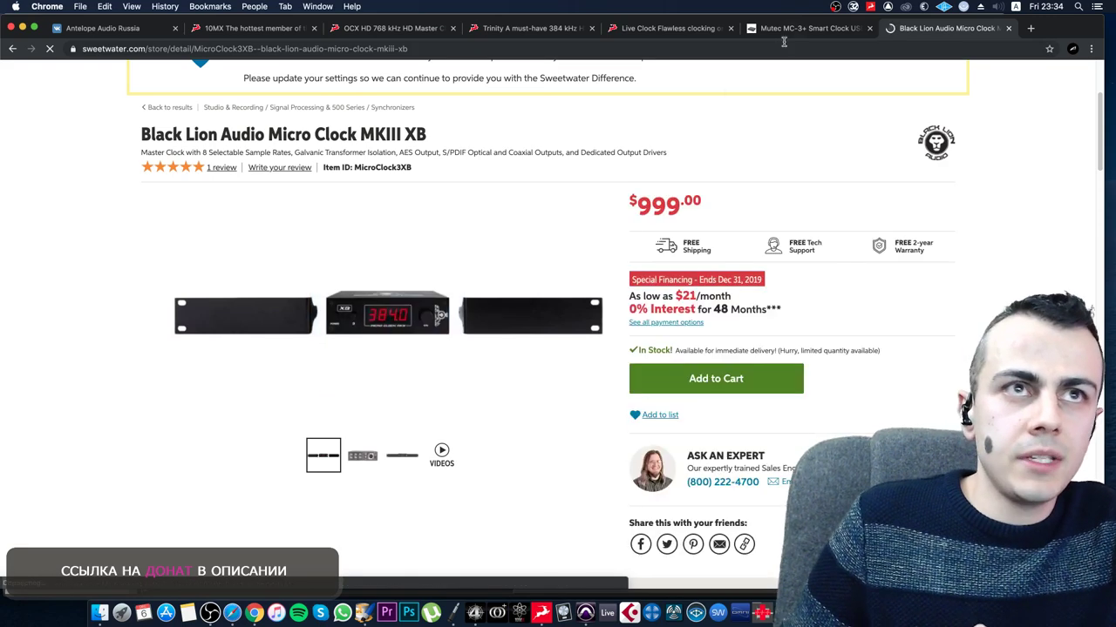
drag(643, 204, 703, 216)
click(782, 202)
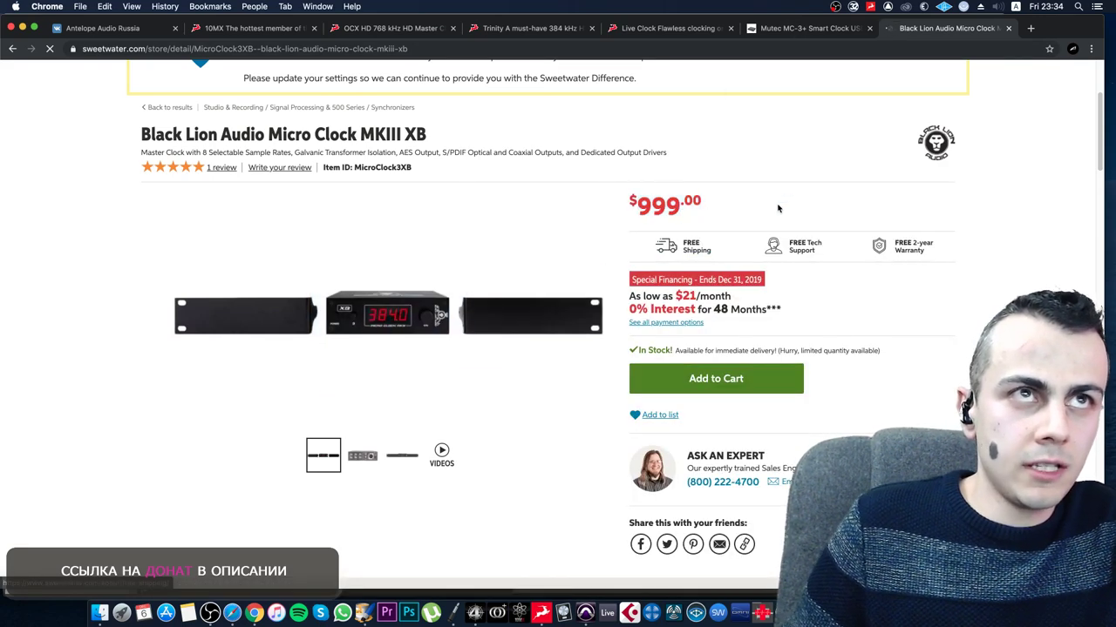
- Compare with the Antelope OCX HD page by highlighting its kHz rating, and return to the Micro Clock MKIII XB page
click(406, 28)
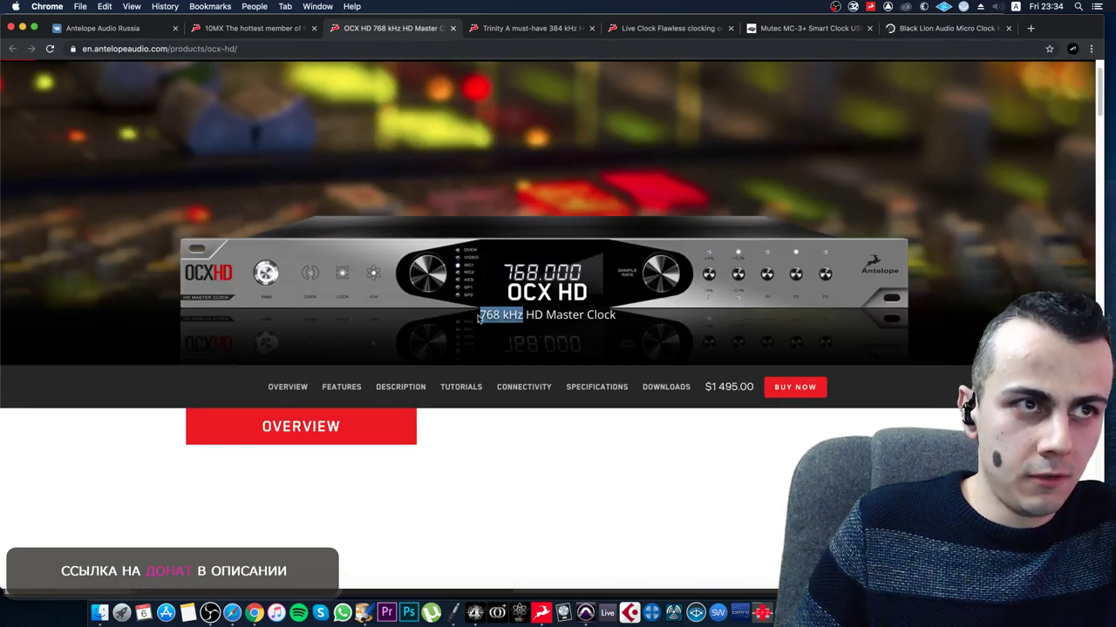
drag(478, 319, 531, 321)
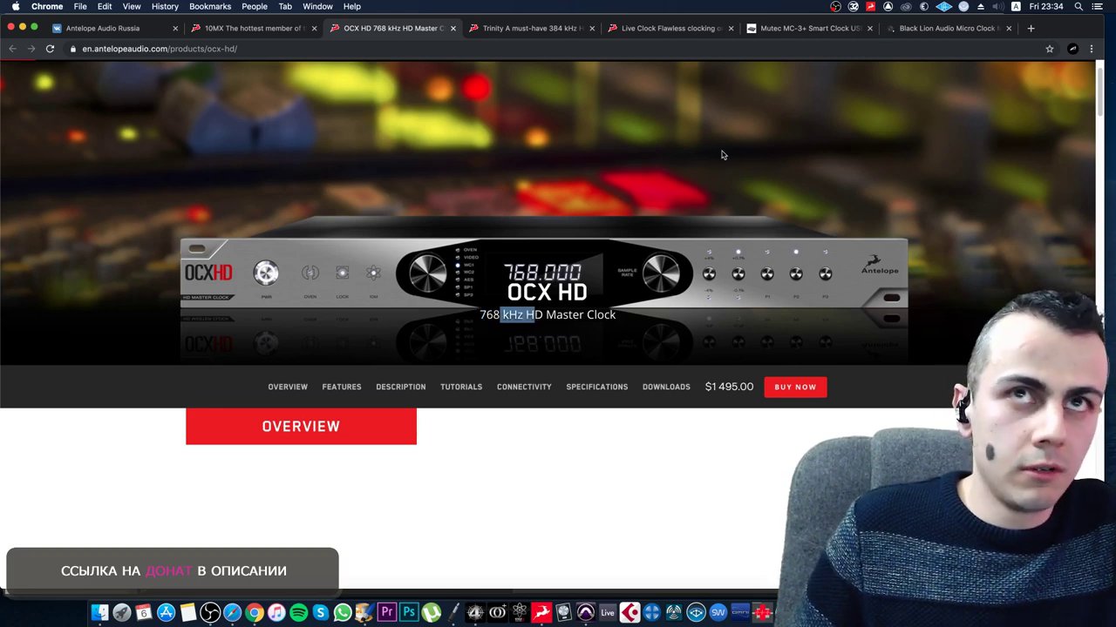
click(948, 29)
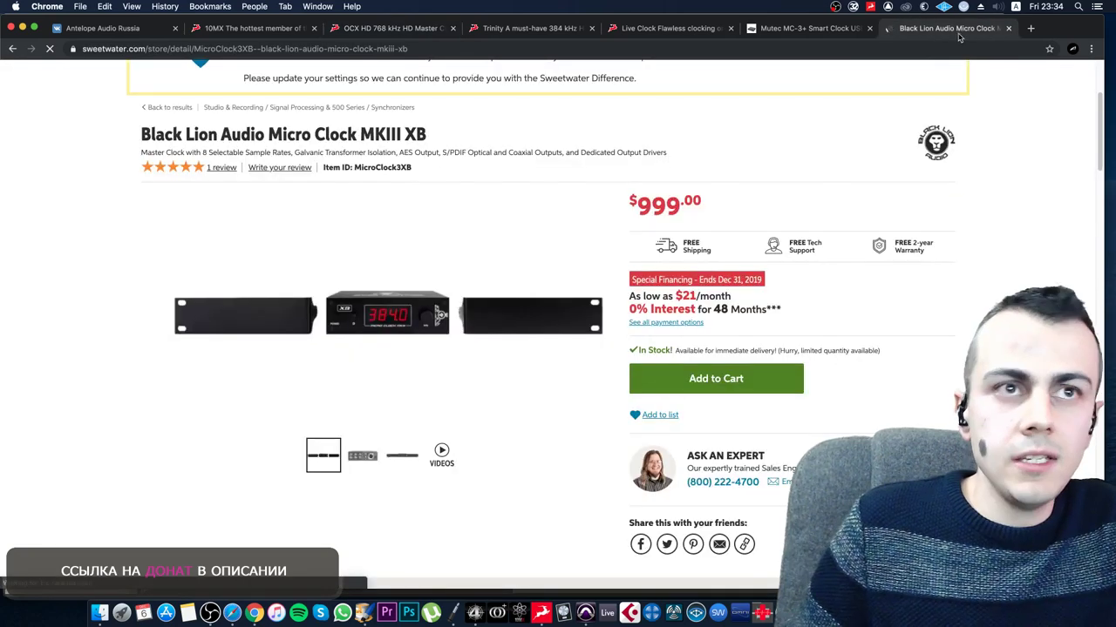
- Search Google for "apogee big ben" in the same tab, open Apogee's Big Ben page and highlight the 192kHz figure under Features
click(912, 50)
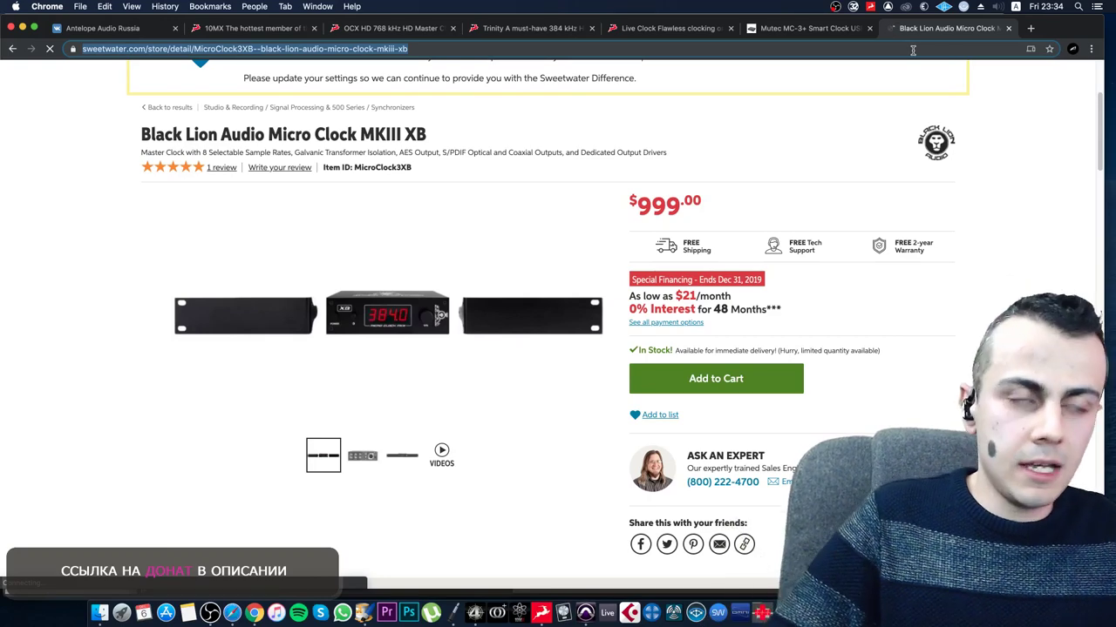
text(apogee )
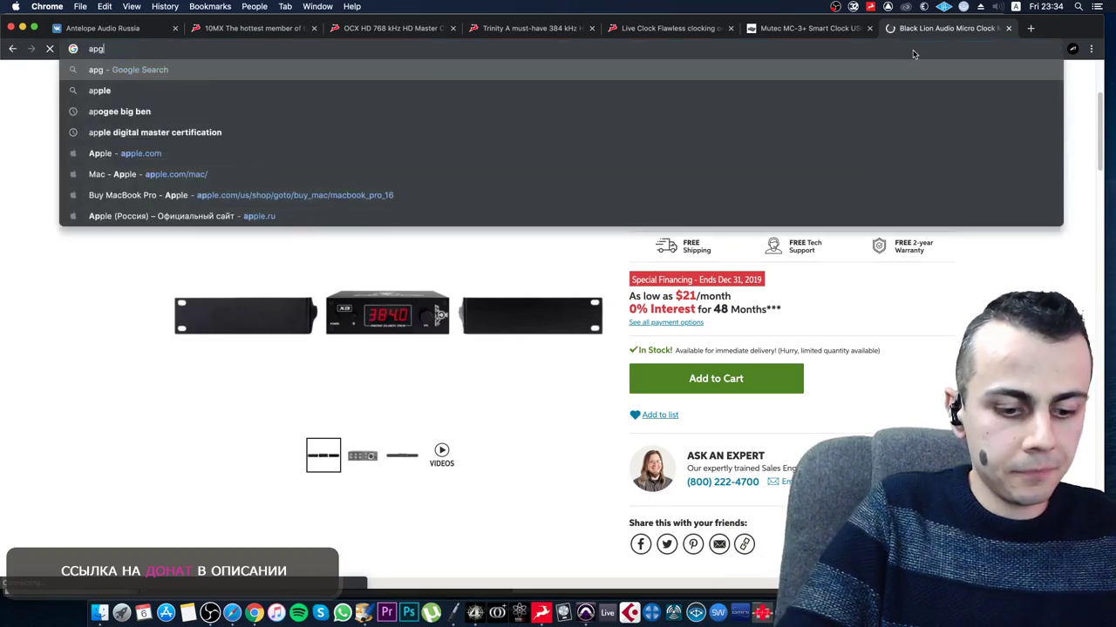
text(big ben)
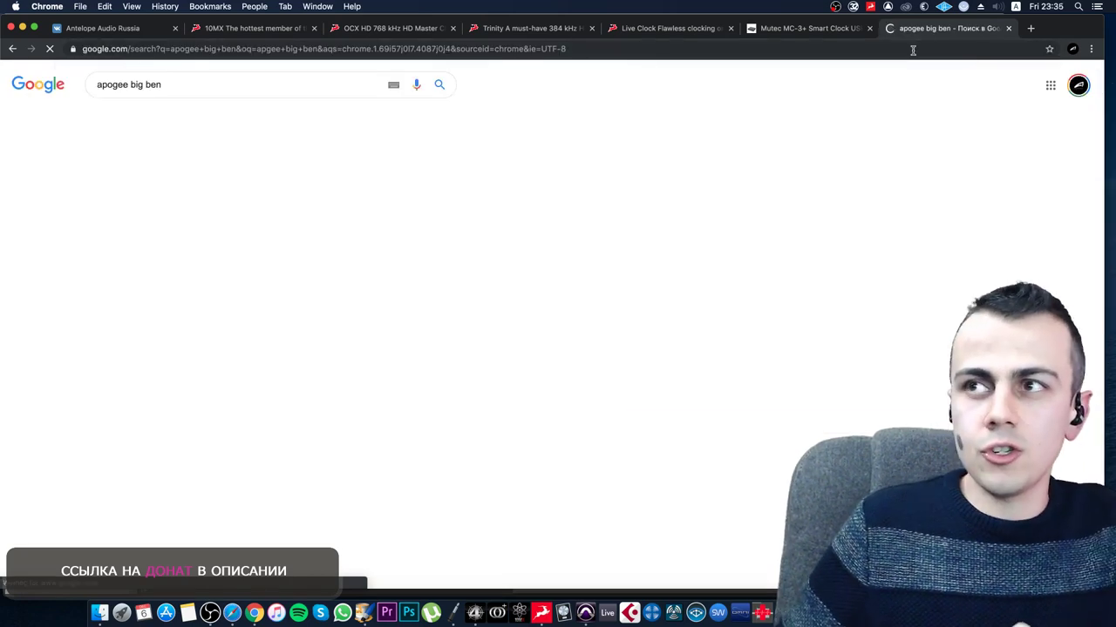
click(225, 208)
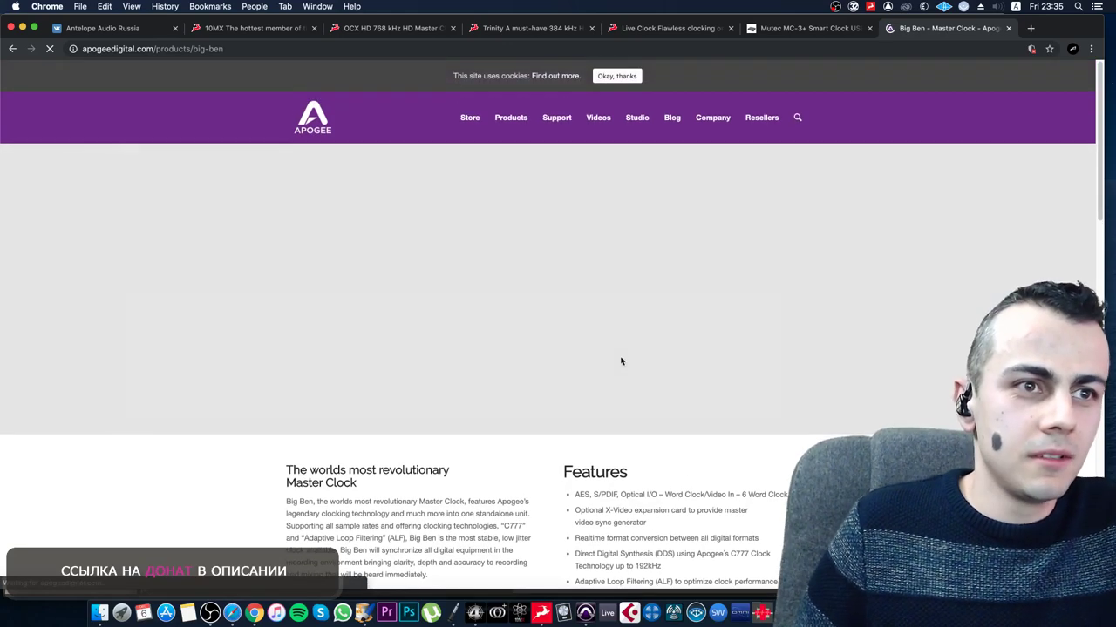
scroll(621, 361, down, 3)
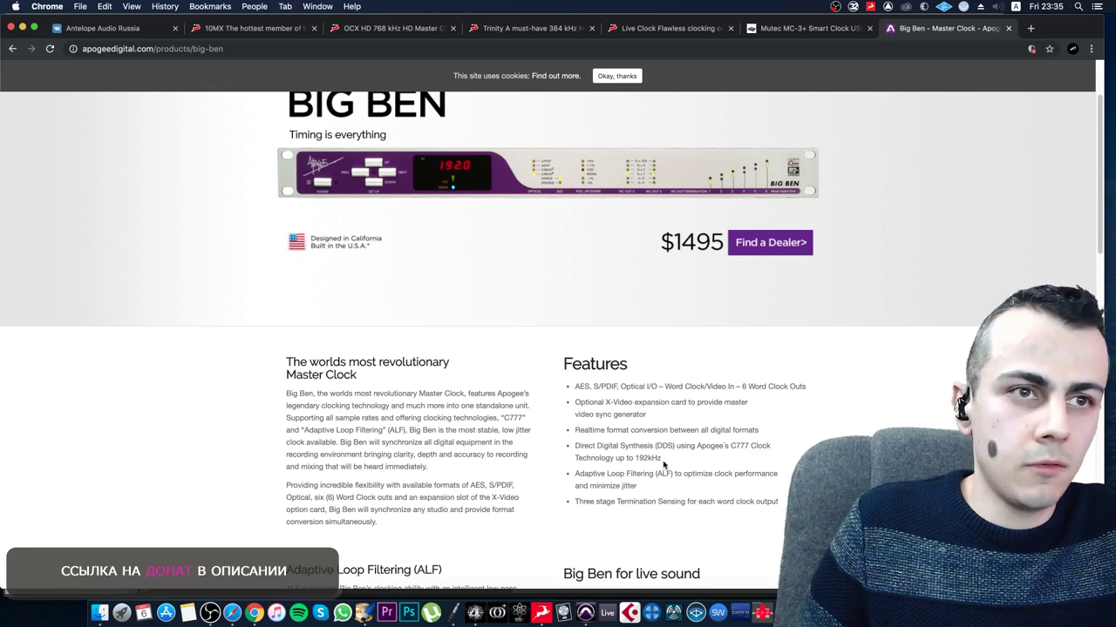
drag(662, 459, 639, 456)
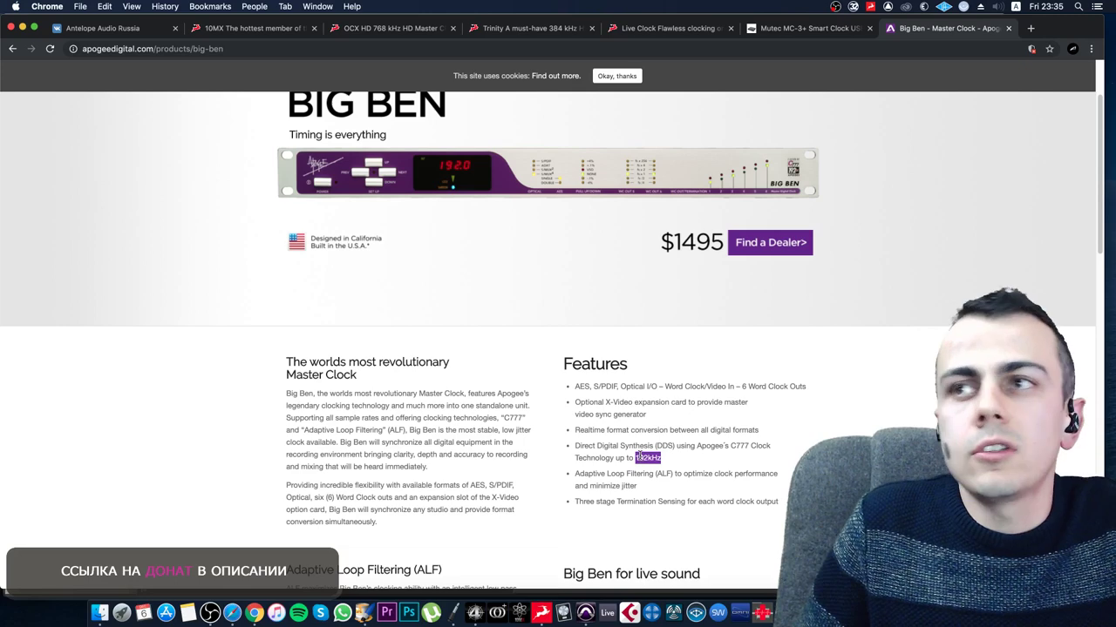
- Compare the Mutec MC-3+ photo, the Apogee Big Ben page and the Antelope OCX HD page, ending on the OCX HD
click(779, 31)
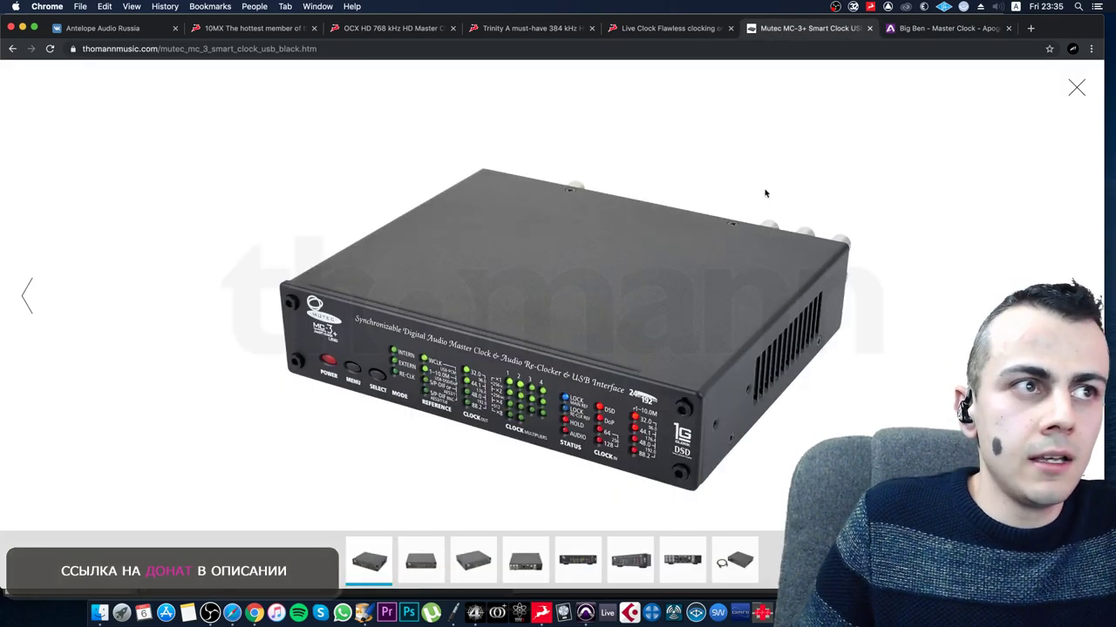
click(918, 31)
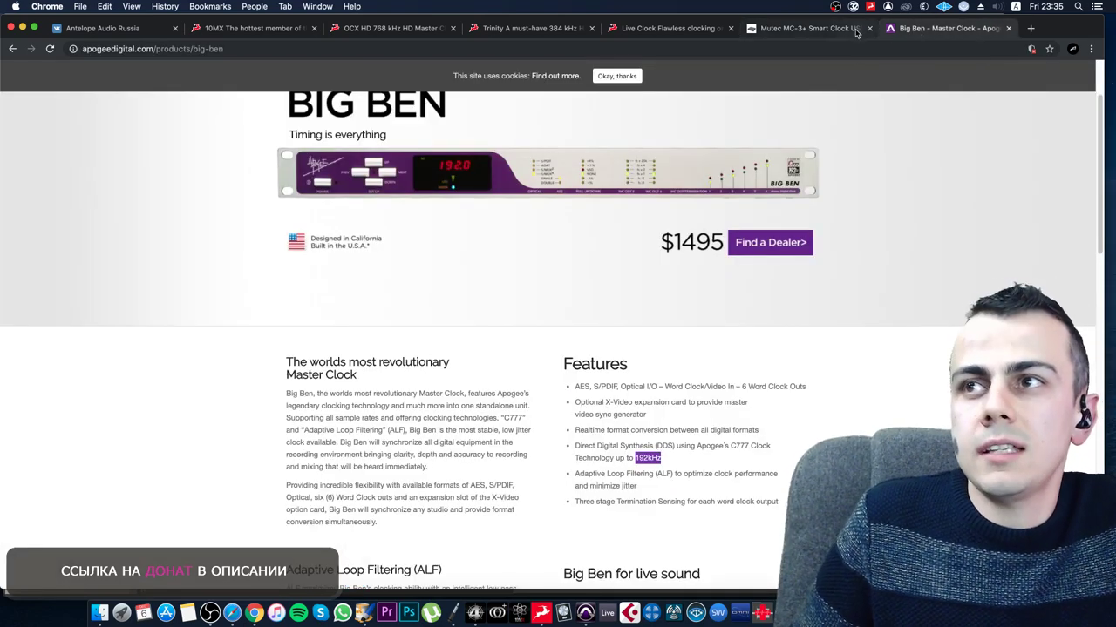
click(415, 33)
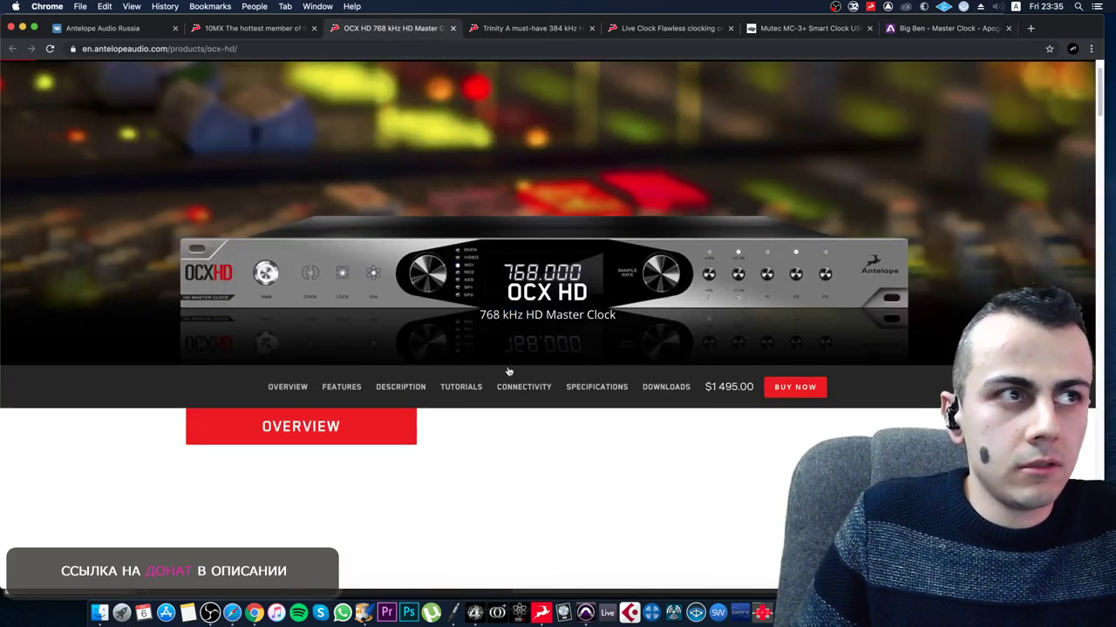
scroll(509, 372, up, 1)
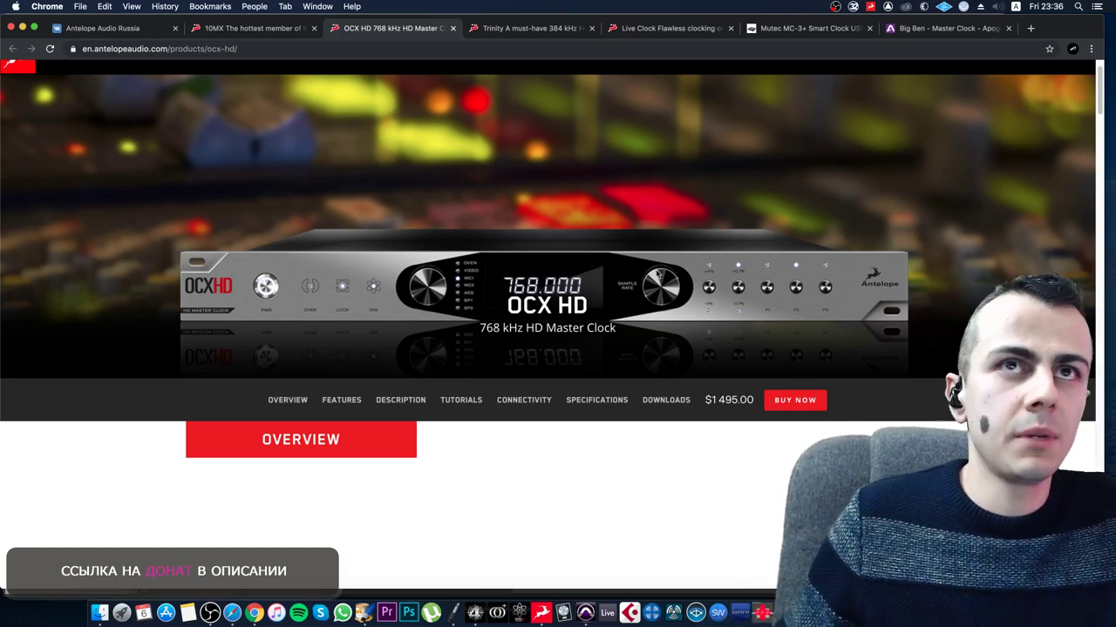
- Switch to the YouTube chat in Safari and highlight viewers' messages, including the RME UFX+ versus old Antelope clock question and the Ozone question
key(super+Tab)
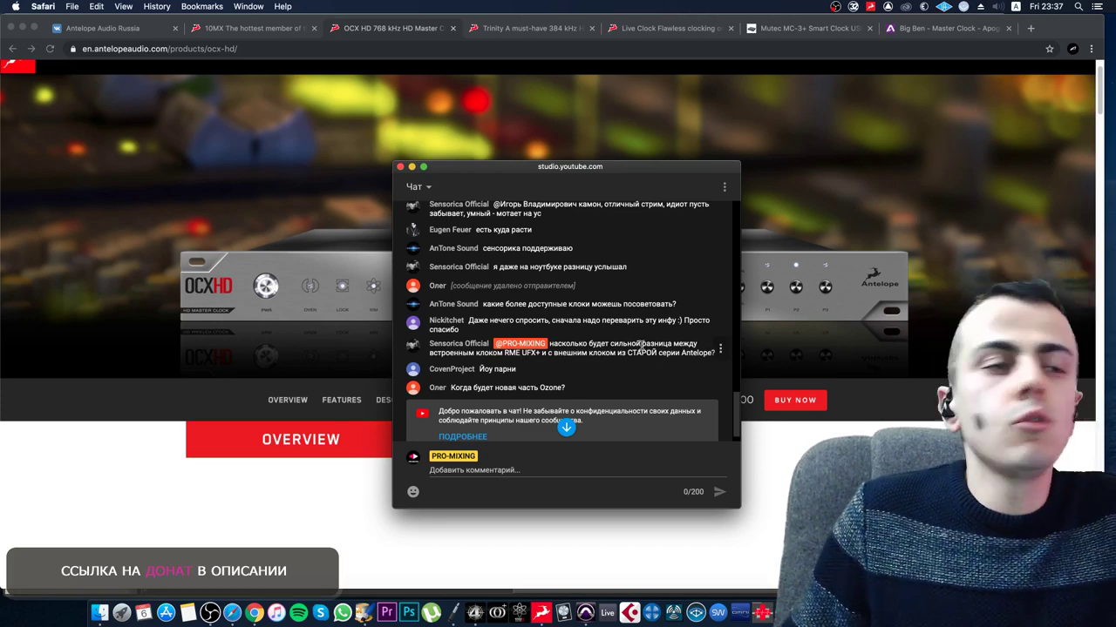
drag(554, 346, 716, 355)
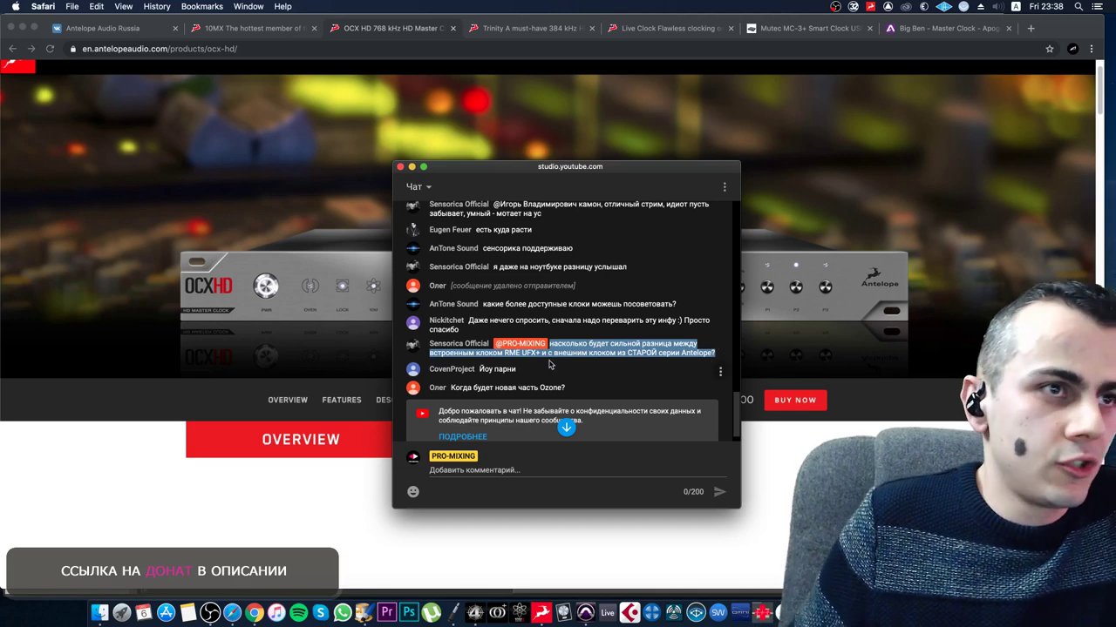
scroll(645, 366, down, 1)
scroll(607, 377, down, 5)
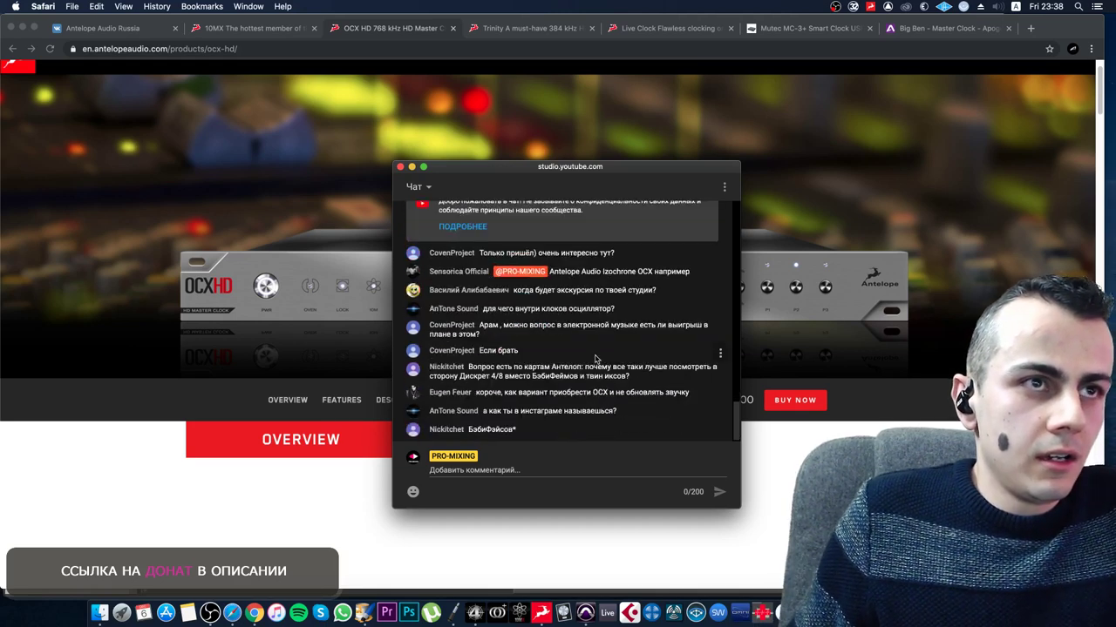
scroll(584, 305, up, 2)
drag(565, 235, 453, 232)
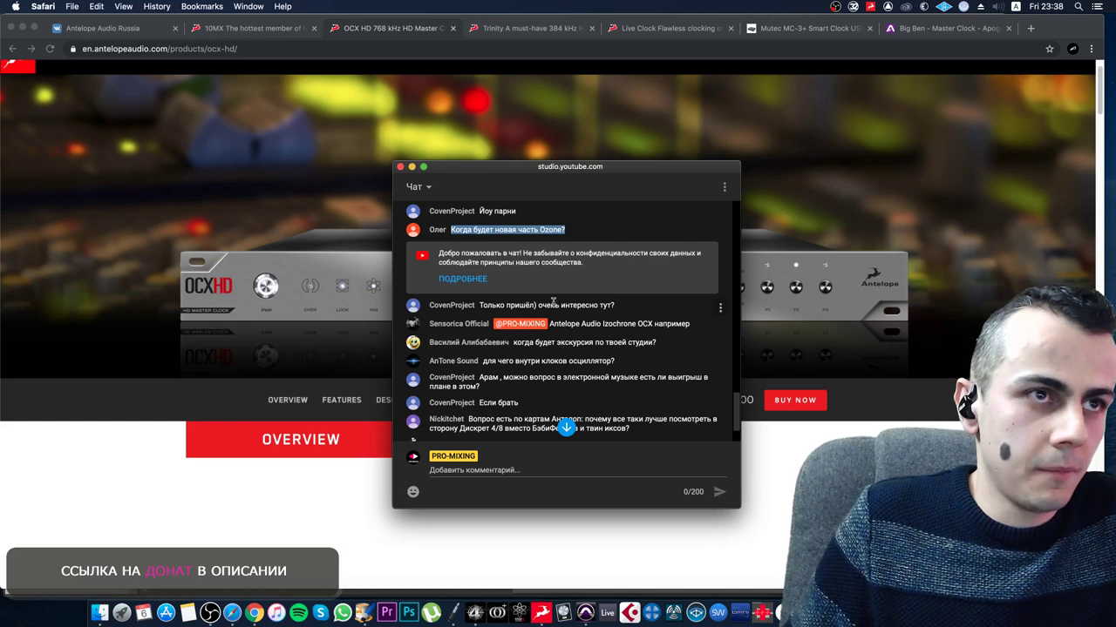
drag(609, 305, 532, 305)
click(617, 307)
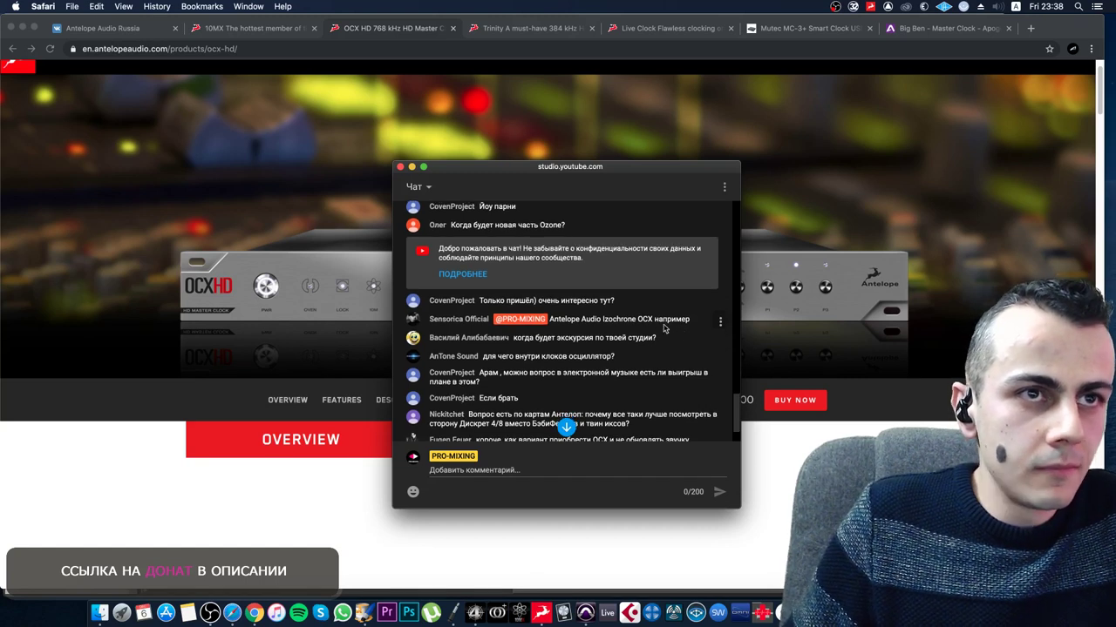
- Highlight the viewer's mention of the Antelope Audio Izochrone OCX in the chat and close the chat window
mouse_move(556, 318)
mouse_down()
mouse_move(643, 320)
mouse_move(550, 319)
mouse_up()
click(645, 319)
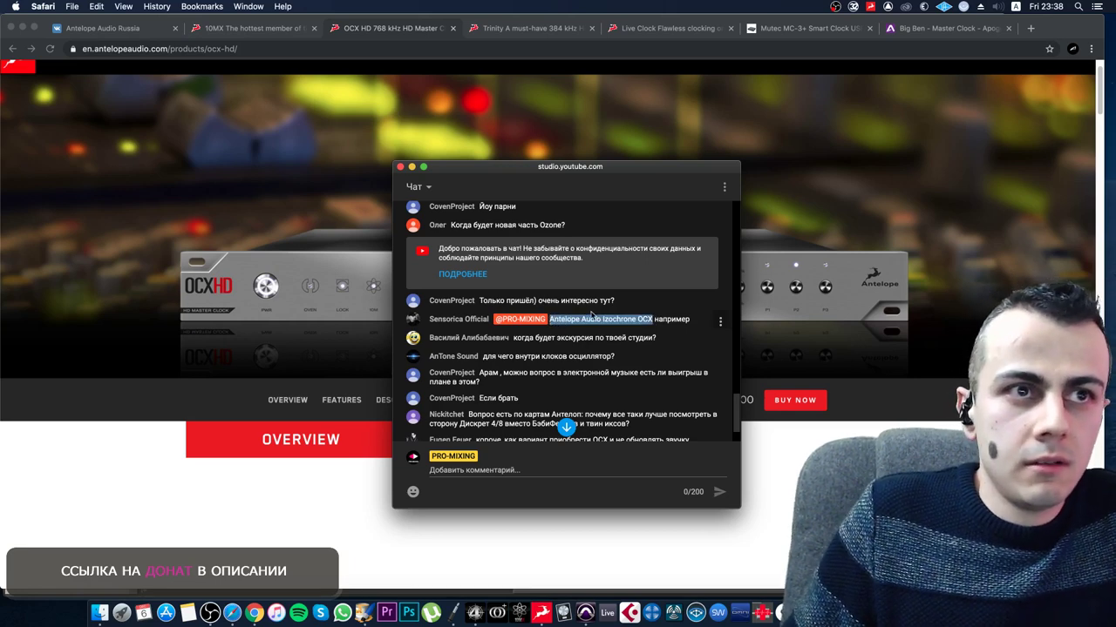
click(400, 167)
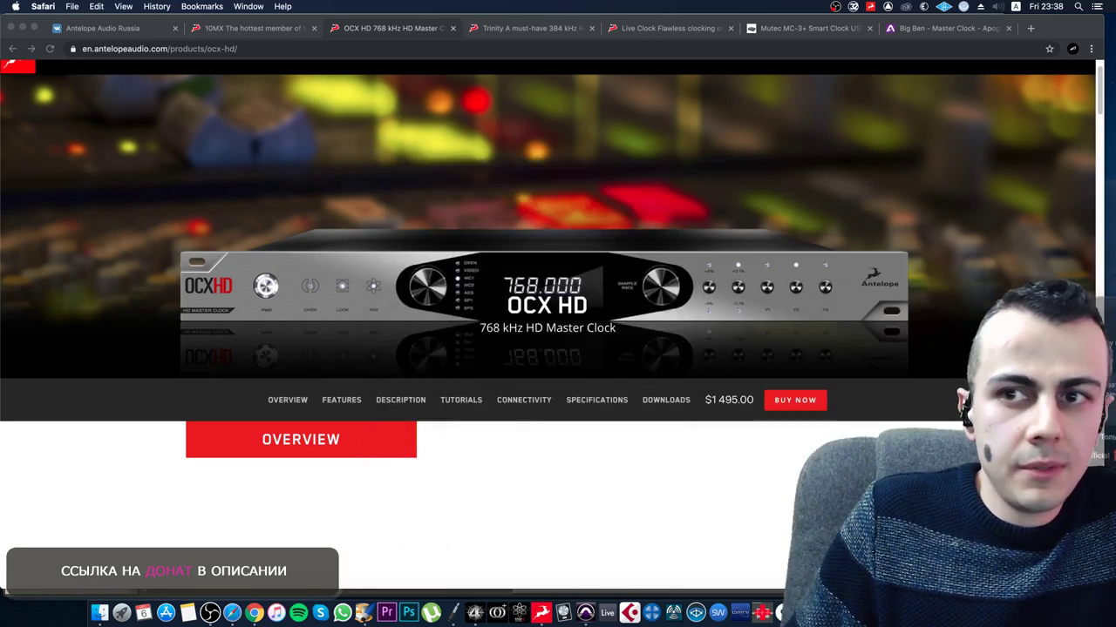
- Switch to Chrome, open Antelope's Legacy devices list and skim the discontinued OCX-V product page from there
click(702, 461)
scroll(610, 449, up, 2)
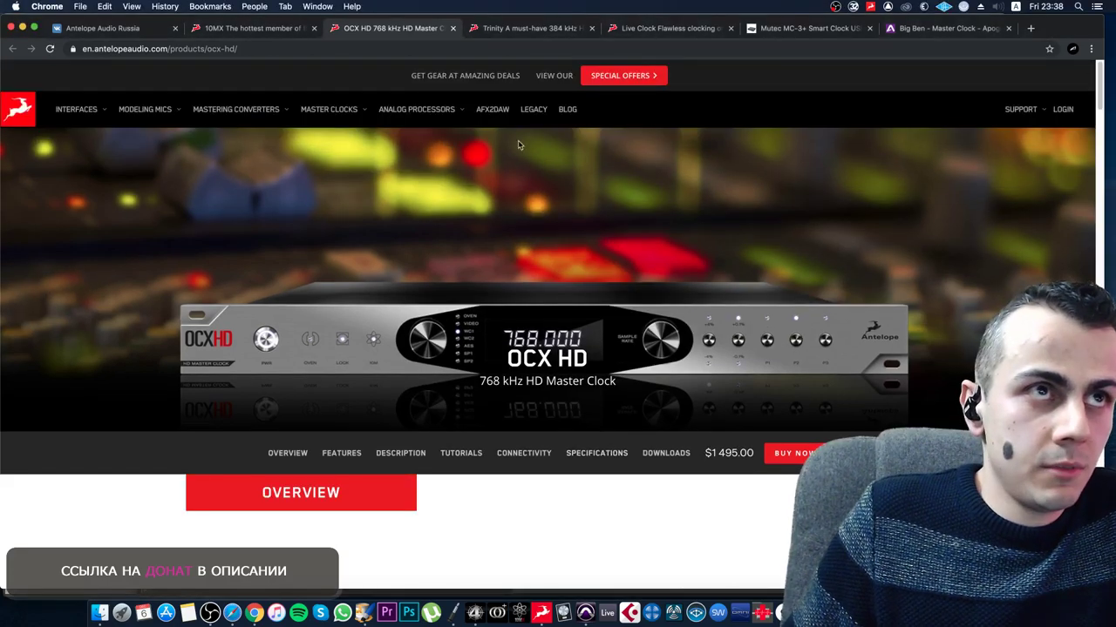
click(539, 111)
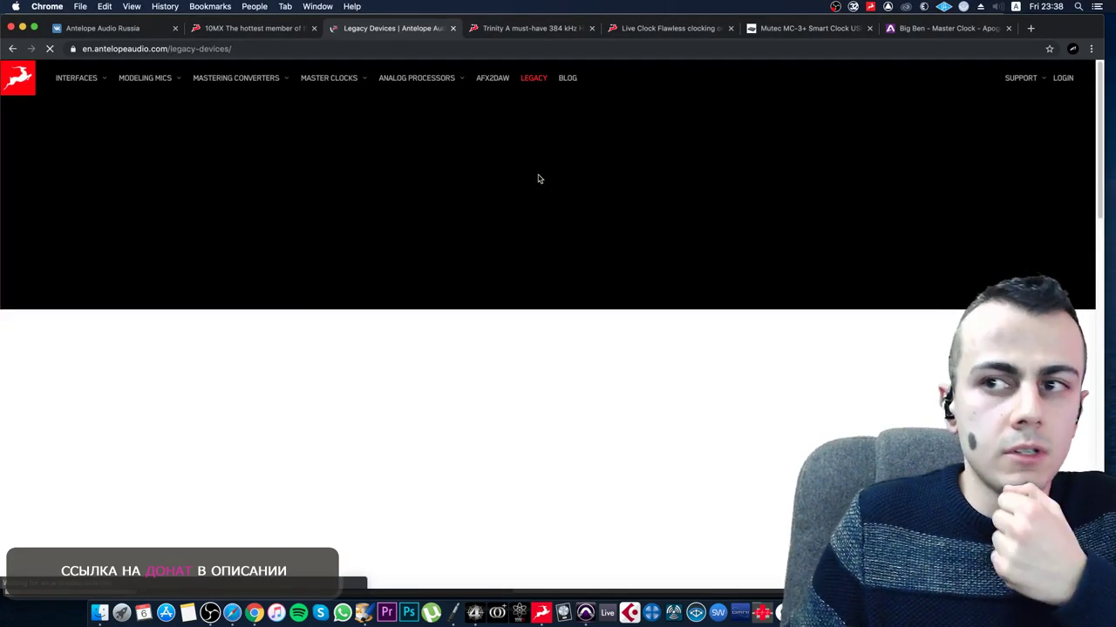
scroll(511, 262, down, 5)
scroll(753, 450, down, 3)
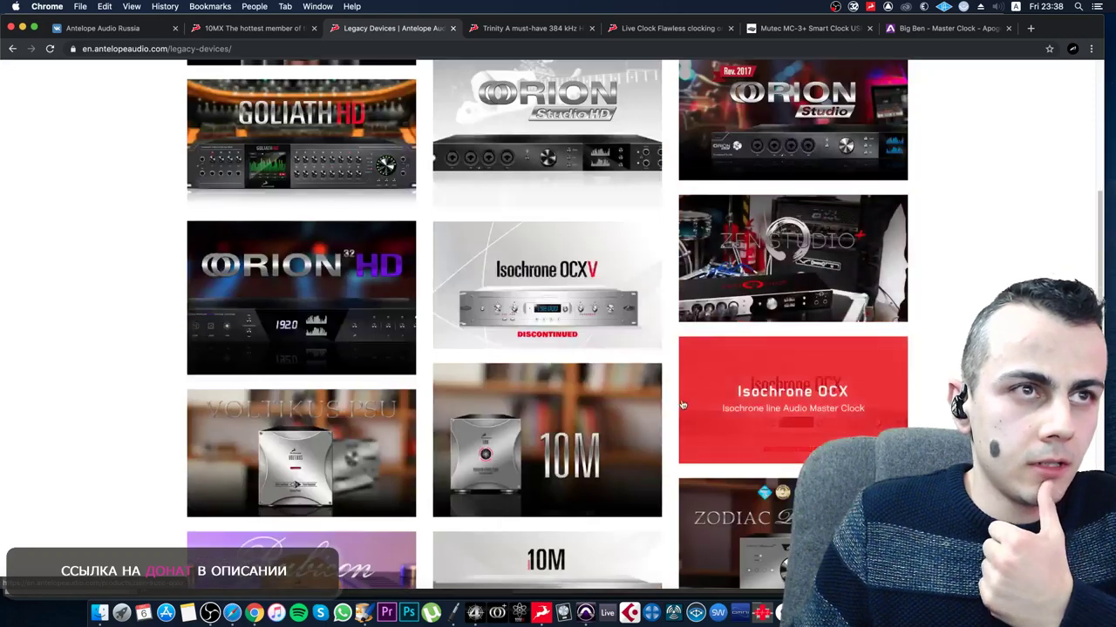
click(588, 282)
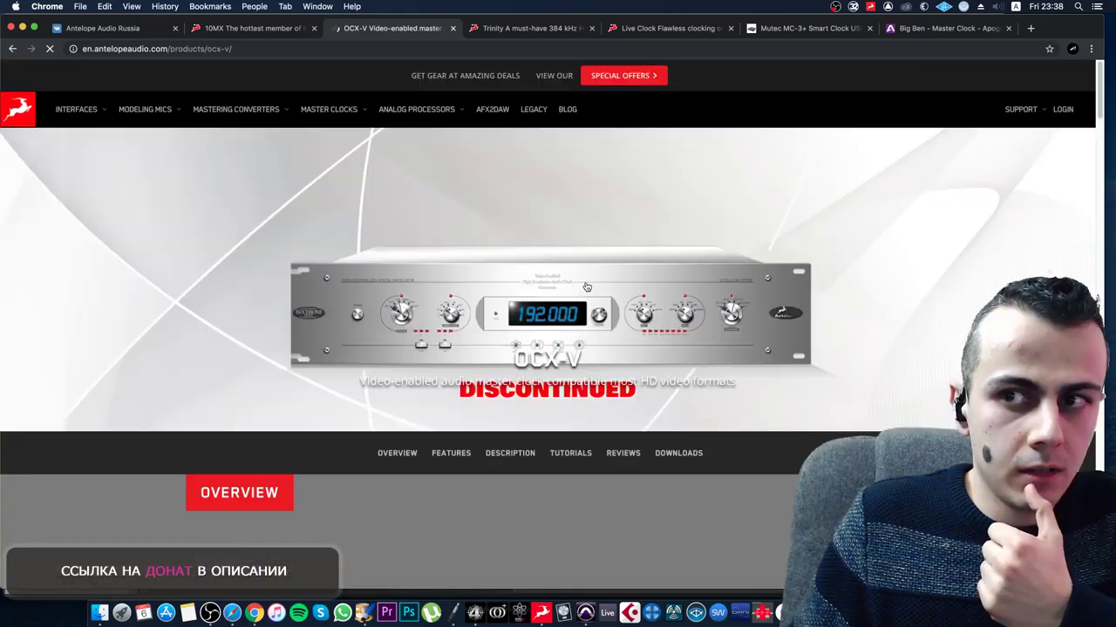
scroll(736, 379, down, 5)
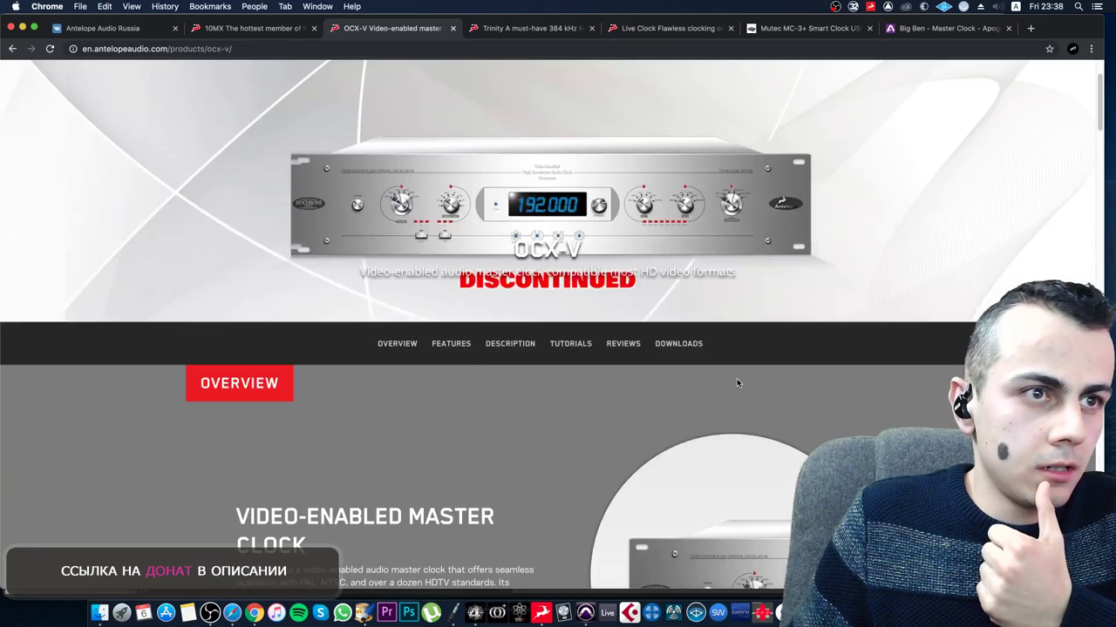
scroll(736, 386, down, 10)
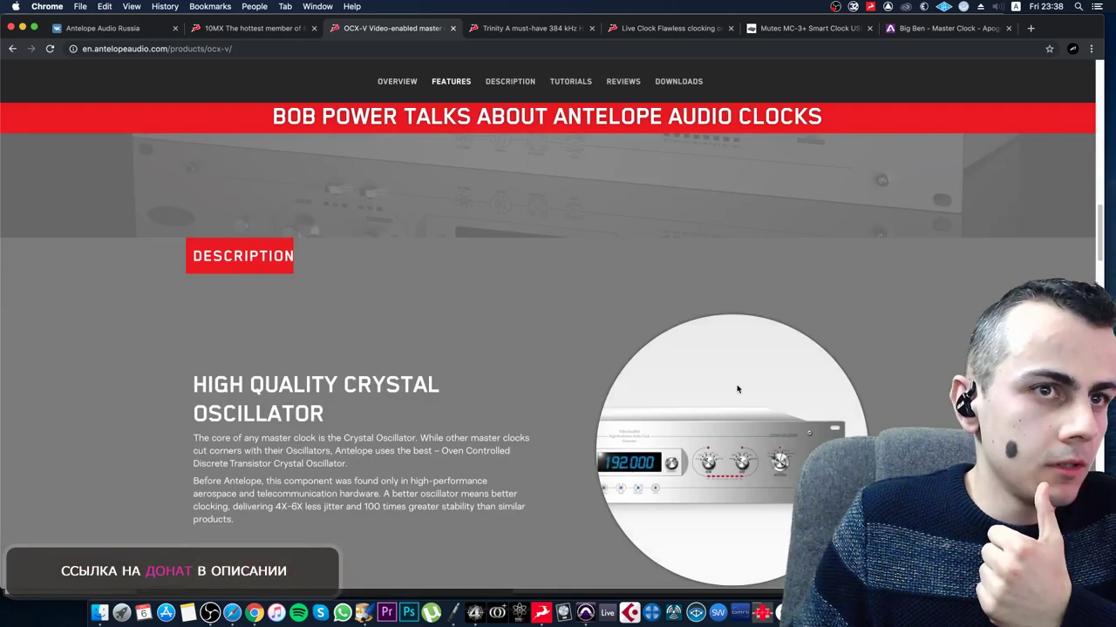
scroll(723, 349, up, 15)
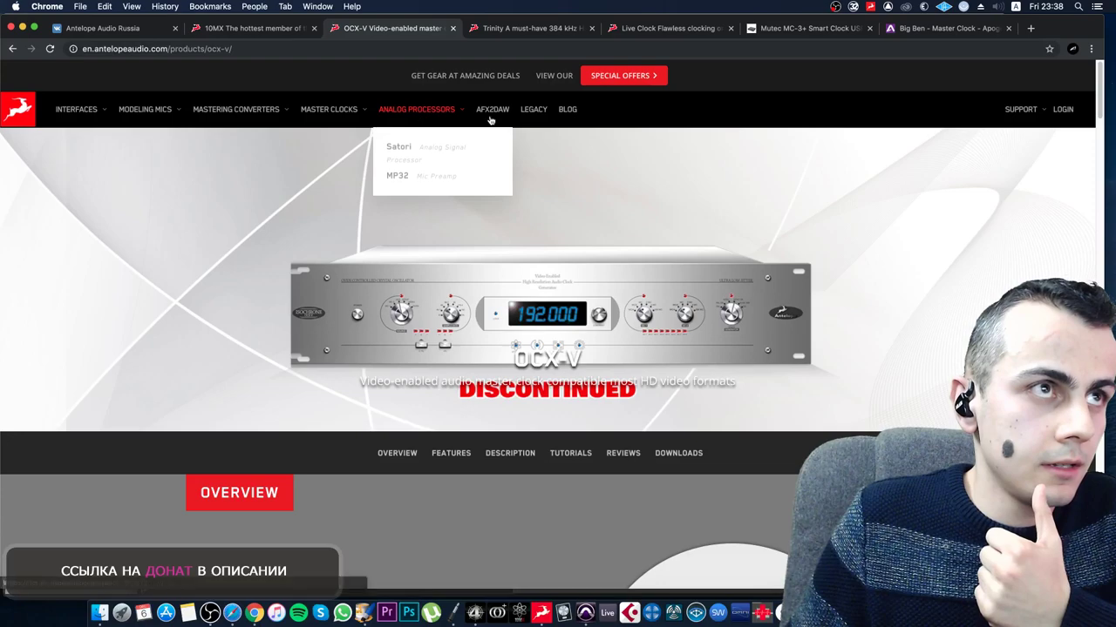
- Reopen the OCX-V page from the Legacy devices list and examine its overview and crystal oscillator description
click(534, 108)
scroll(779, 433, down, 6)
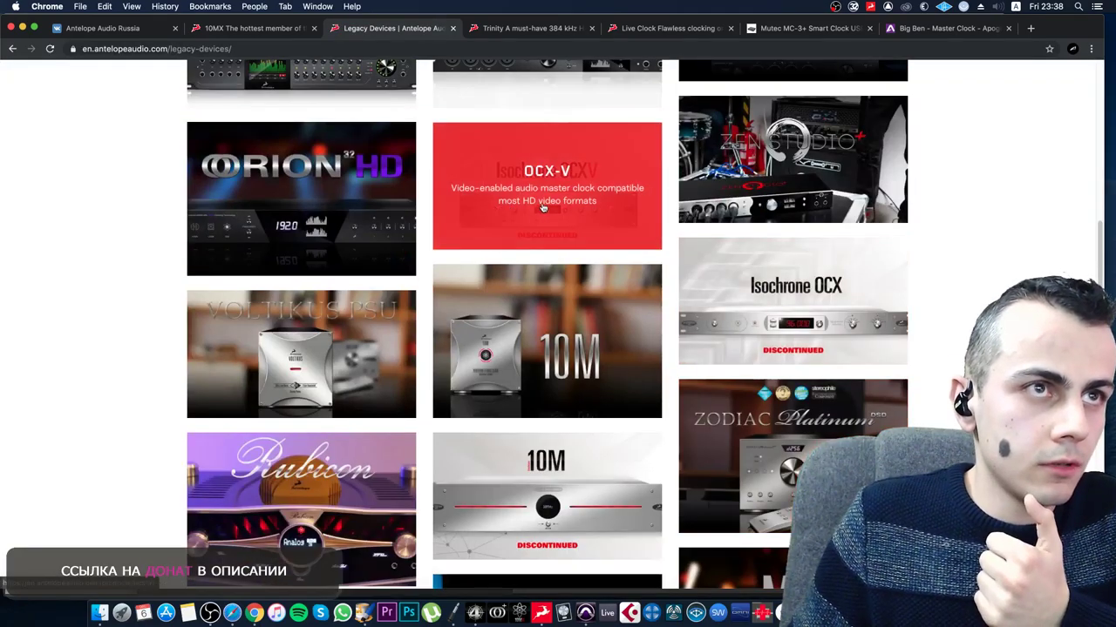
click(550, 214)
scroll(700, 384, down, 10)
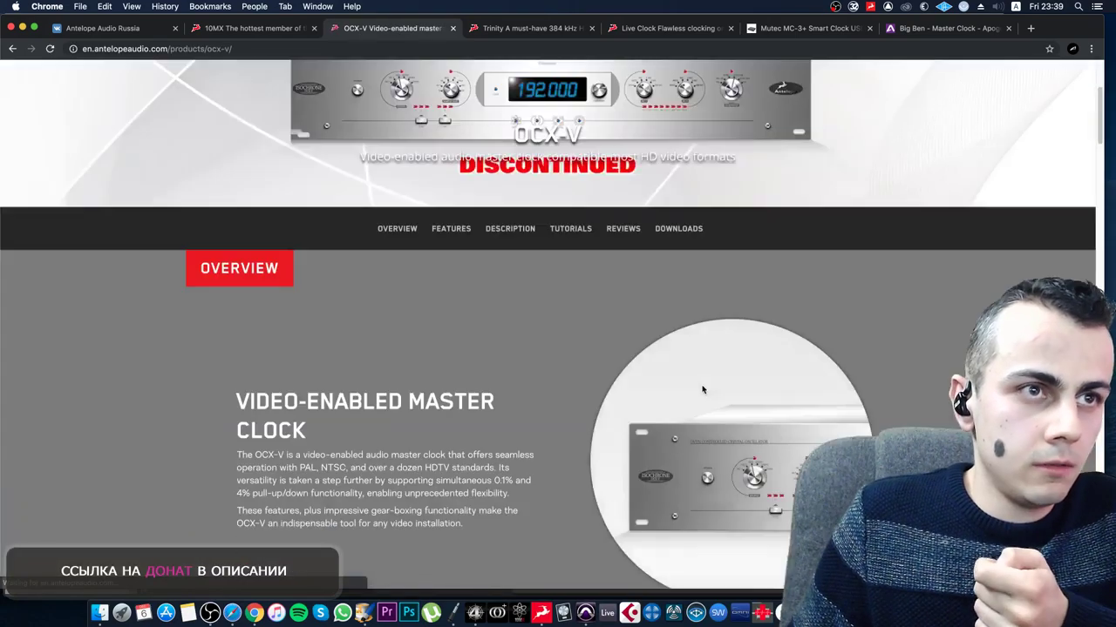
scroll(699, 375, down, 8)
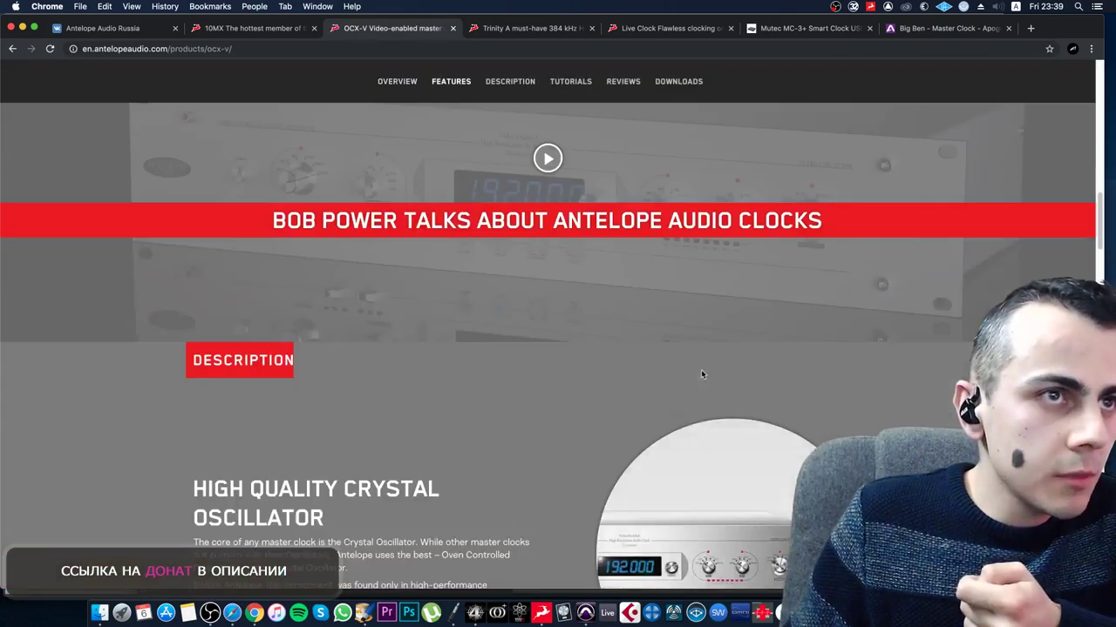
scroll(682, 425, down, 5)
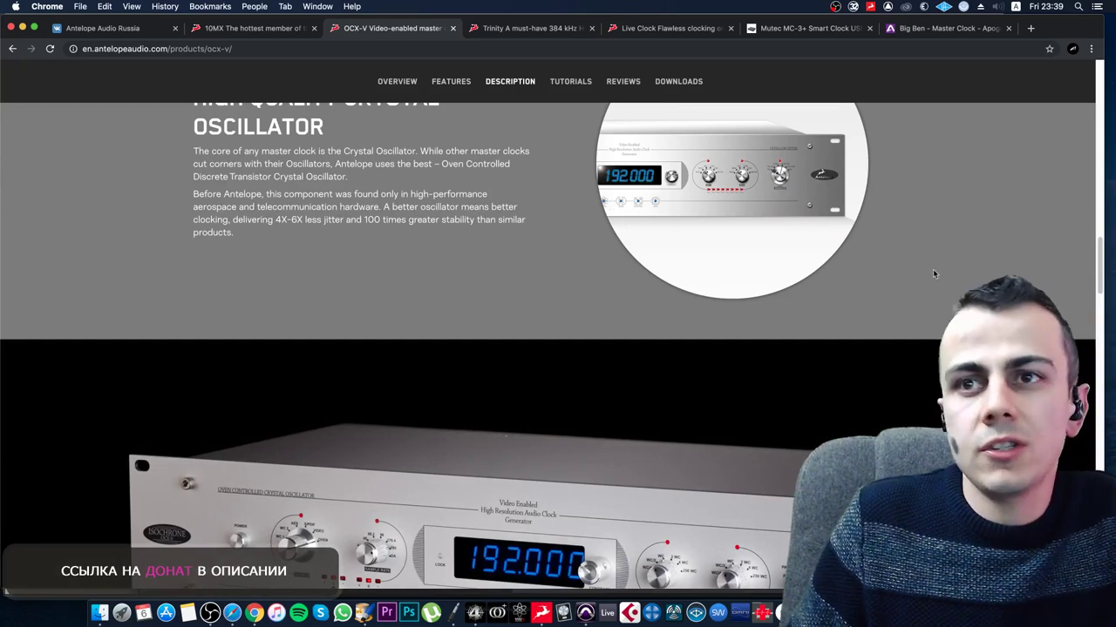
- Return to the YouTube chat in Safari and highlight the questions about the studio tour, the oscillator inside clocks and electronic music
key(cmd+Tab)
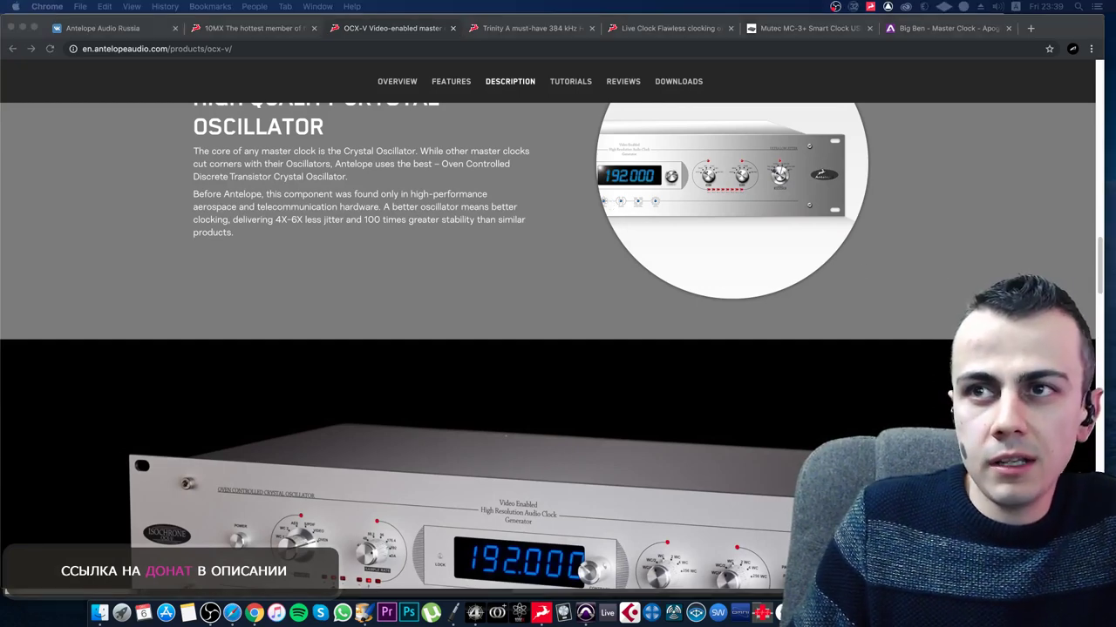
drag(796, 231, 786, 203)
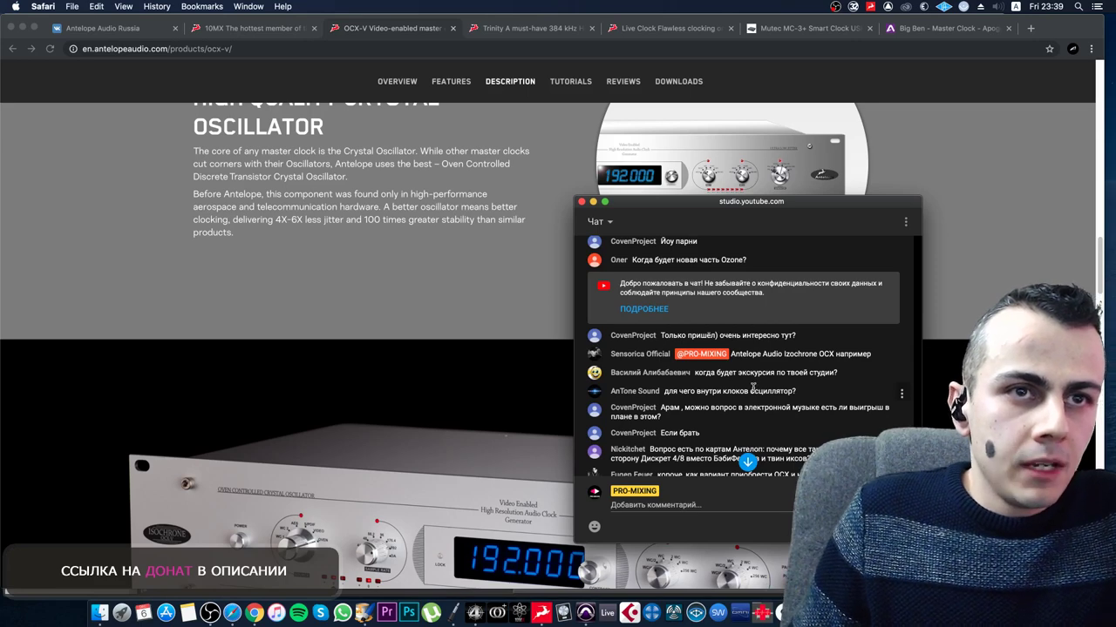
drag(838, 373, 698, 380)
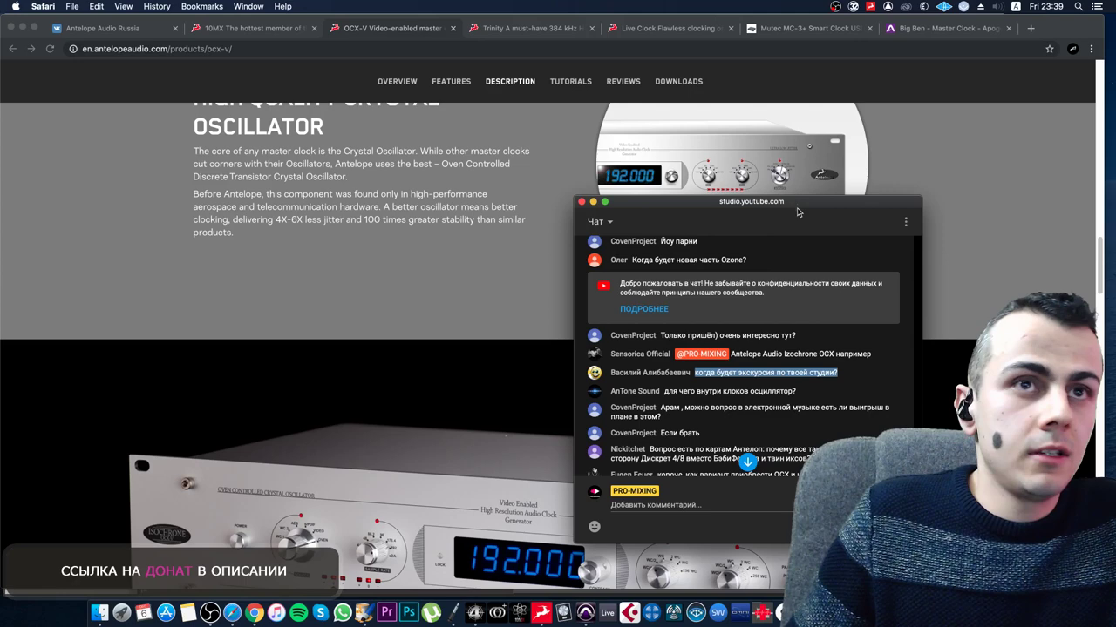
drag(797, 205, 639, 187)
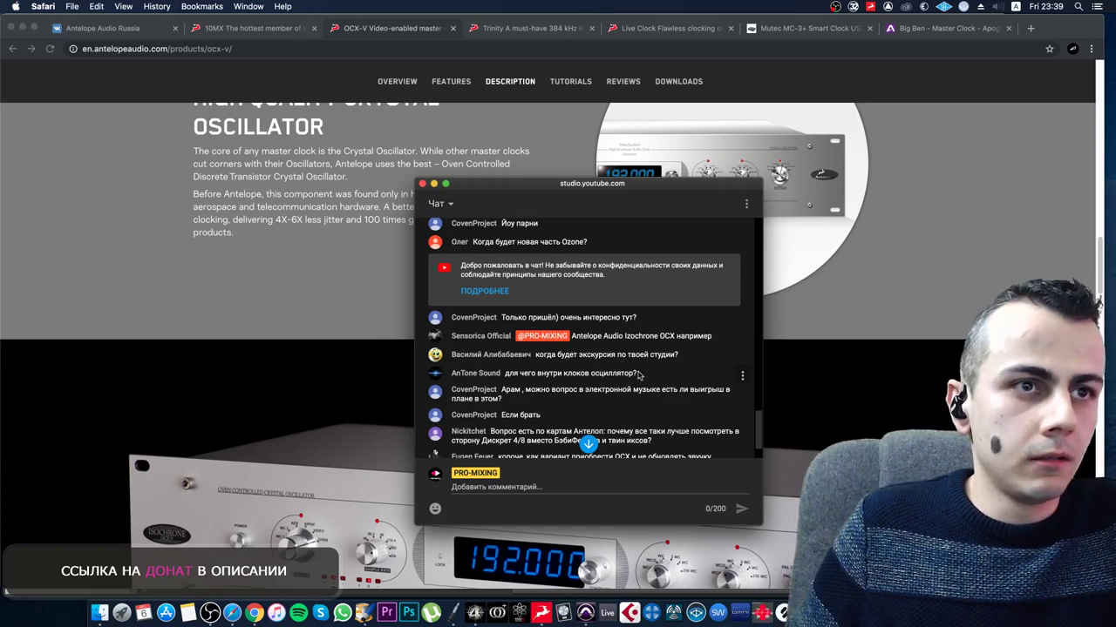
drag(639, 373, 506, 373)
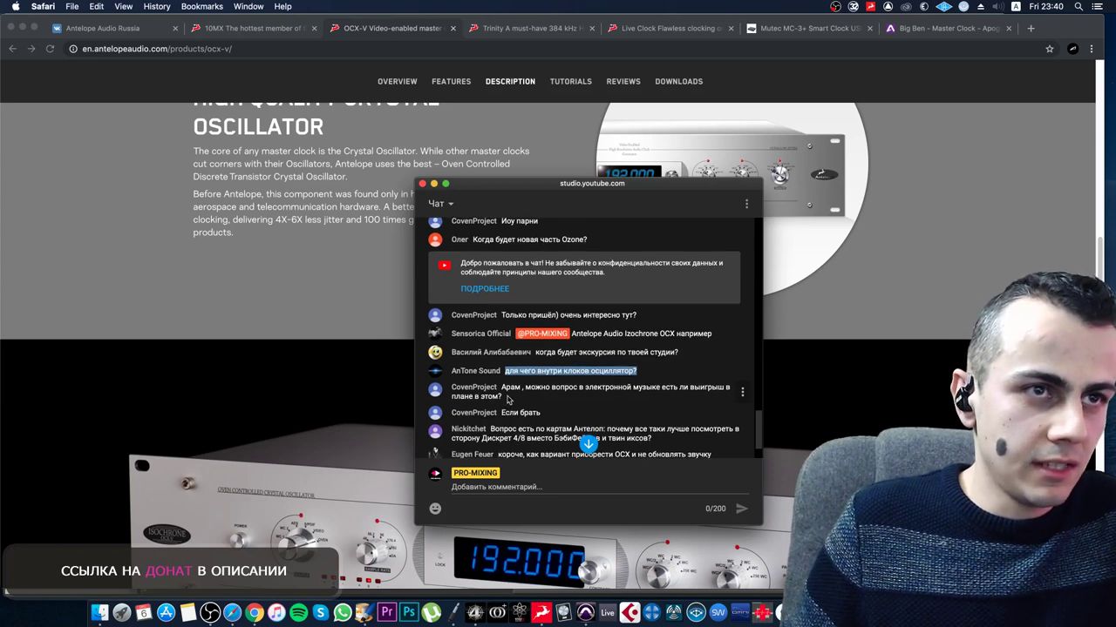
click(509, 395)
triple_click(509, 395)
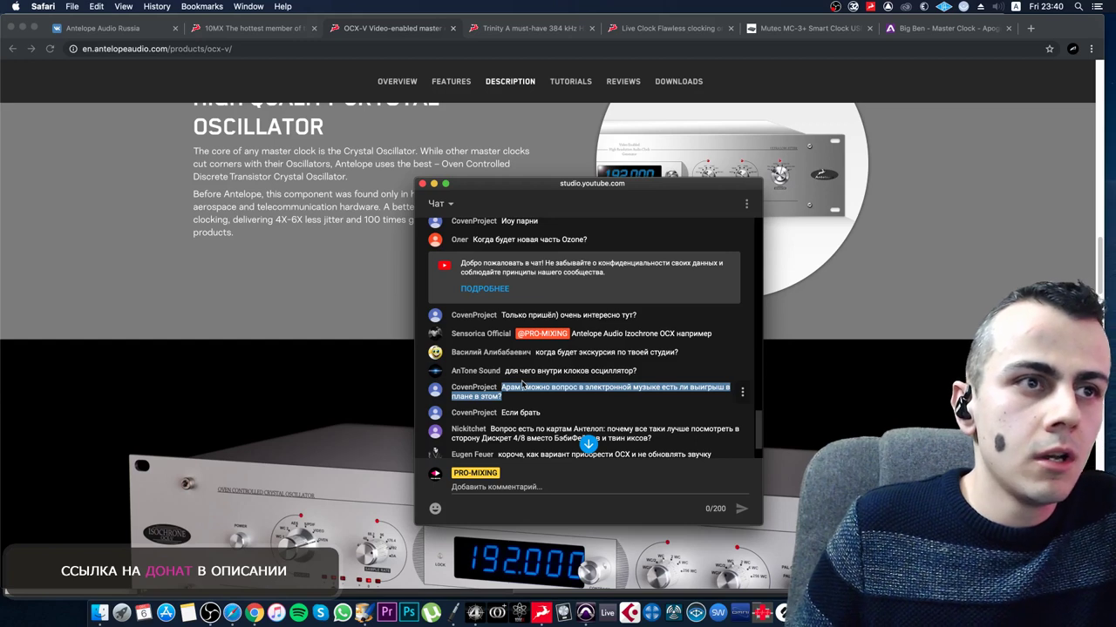
- Read the chat question about choosing Discrete 4/8 over Babyface and Twin X, highlighting part of it, and close the chat window
scroll(523, 383, down, 1)
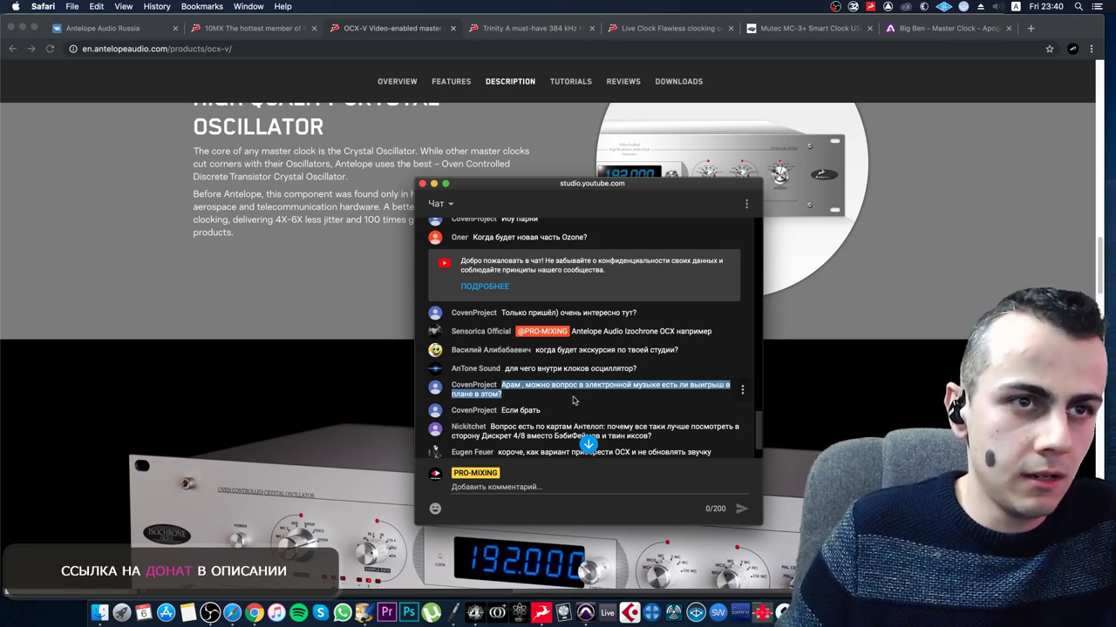
scroll(596, 419, down, 2)
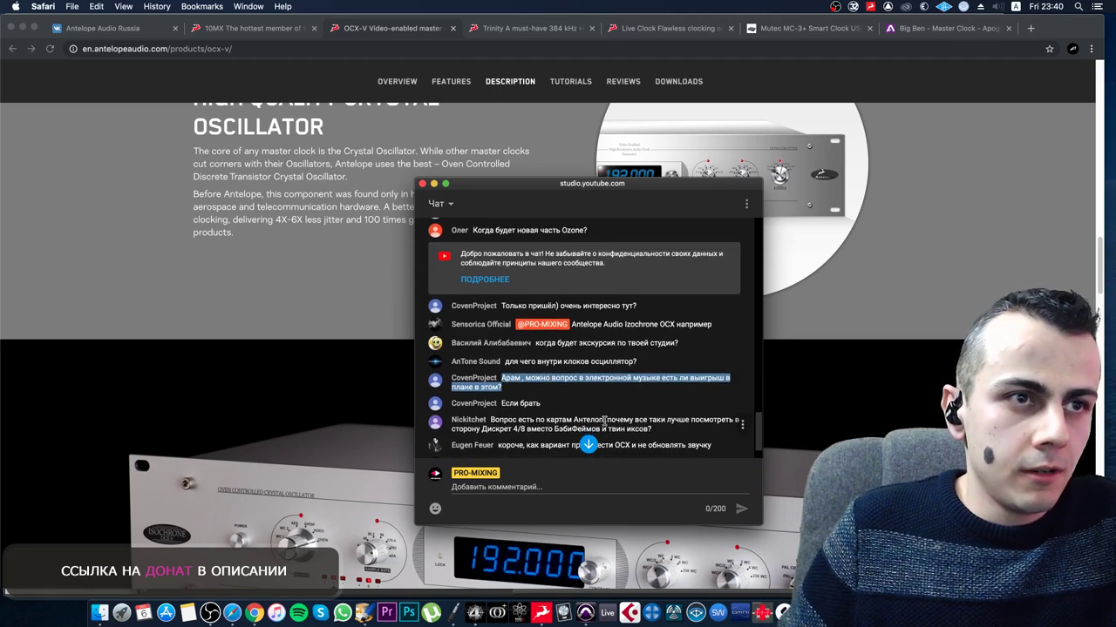
scroll(608, 419, down, 1)
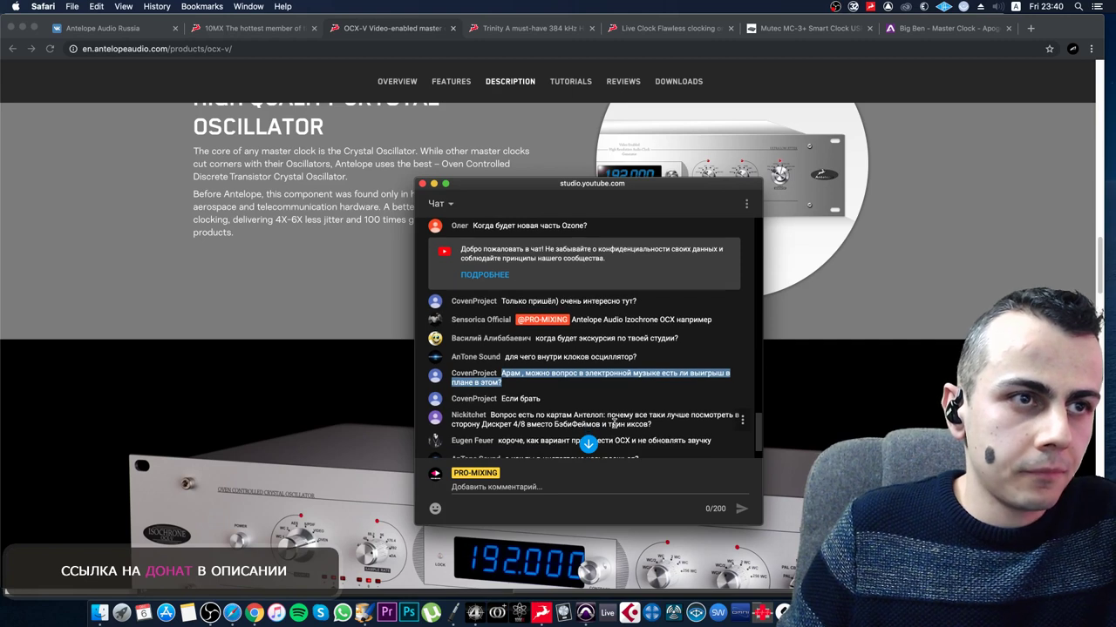
click(654, 428)
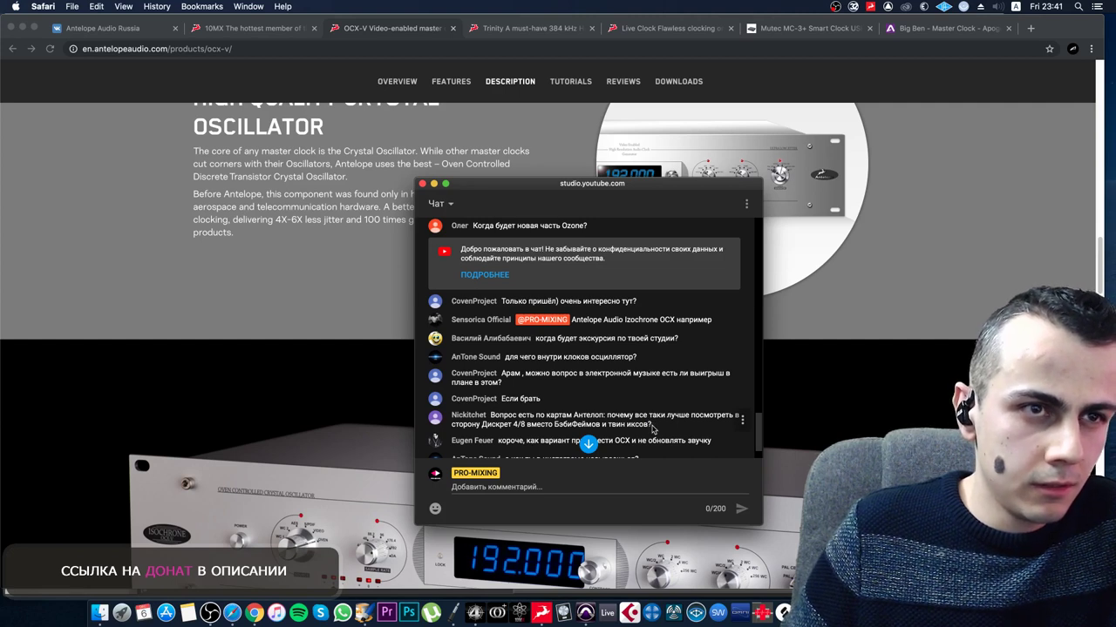
scroll(652, 427, down, 1)
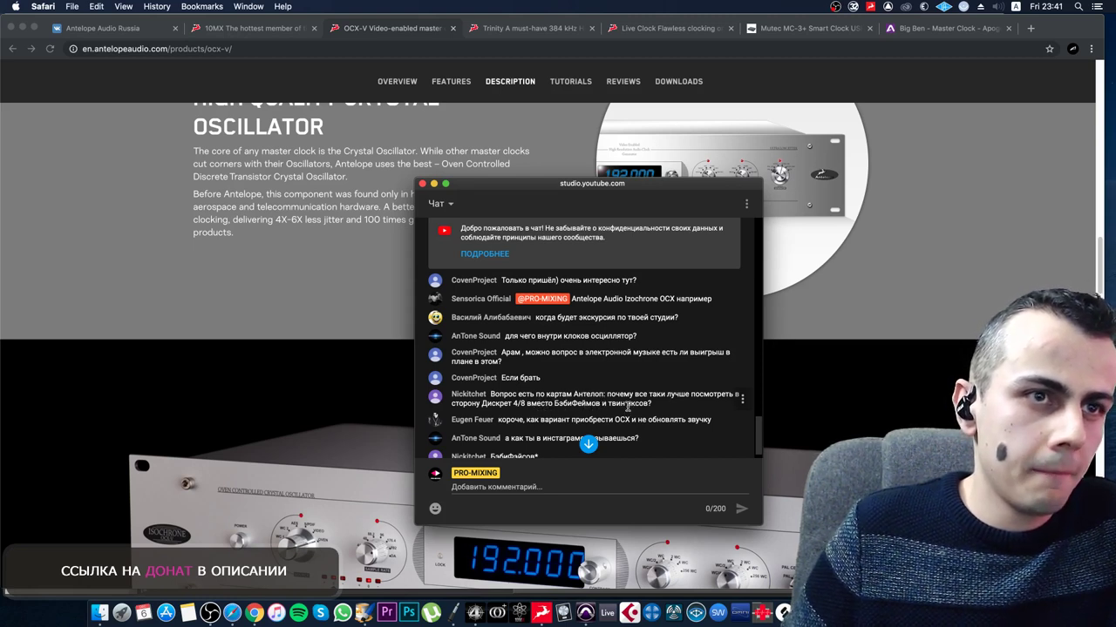
double_click(517, 403)
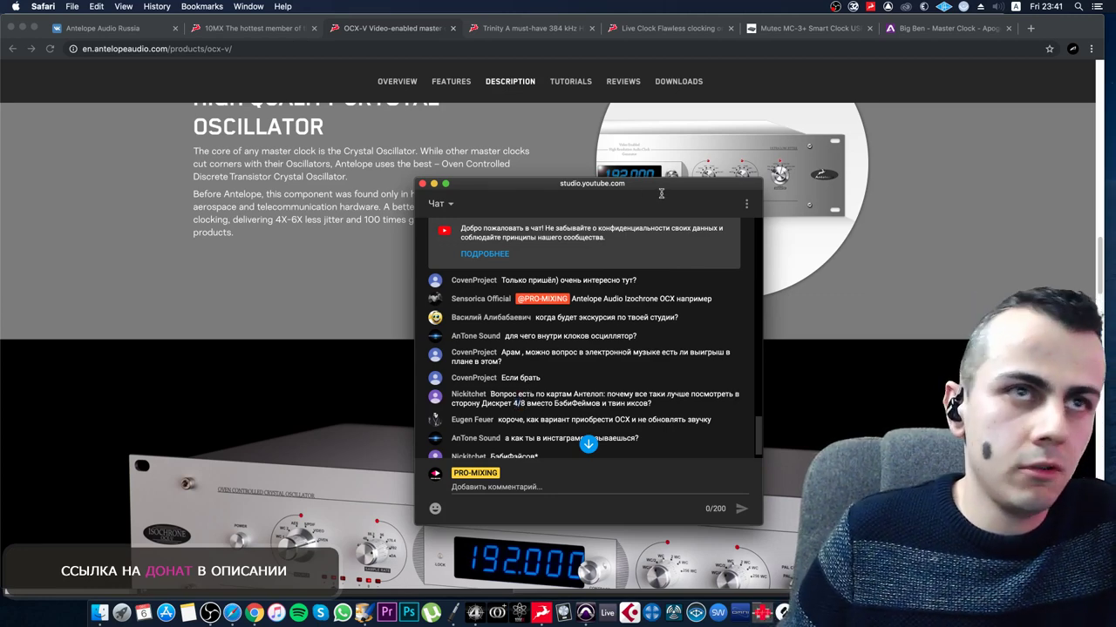
key(super+w)
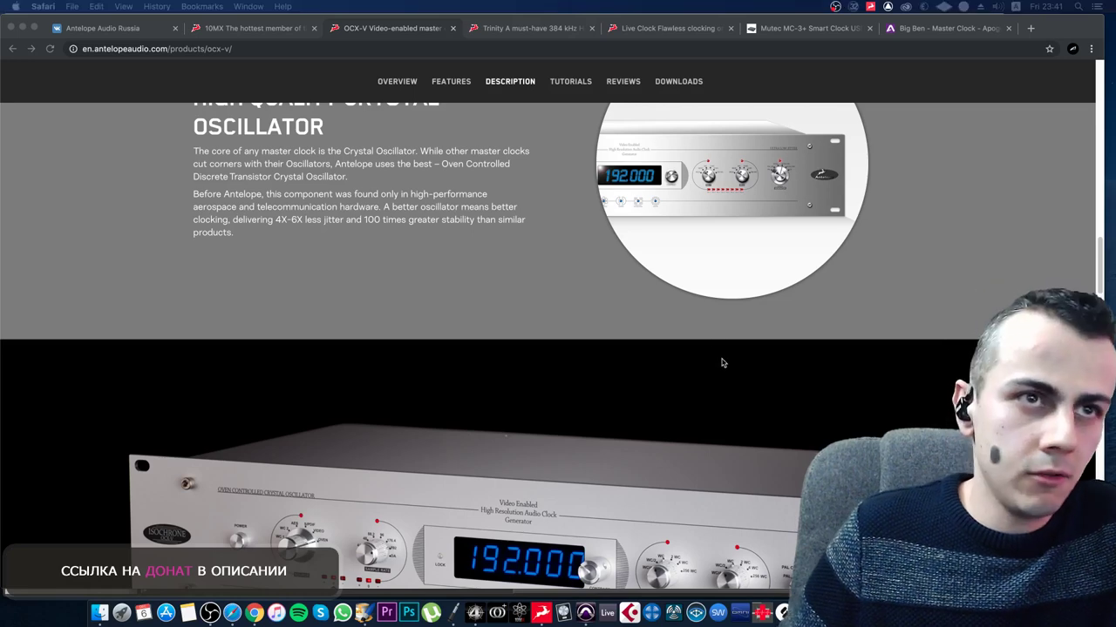
- Switch back to Chrome and open the Discrete 4 Synergy Core page from Antelope's audio interfaces
click(723, 366)
scroll(698, 419, up, 15)
mouse_move(79, 110)
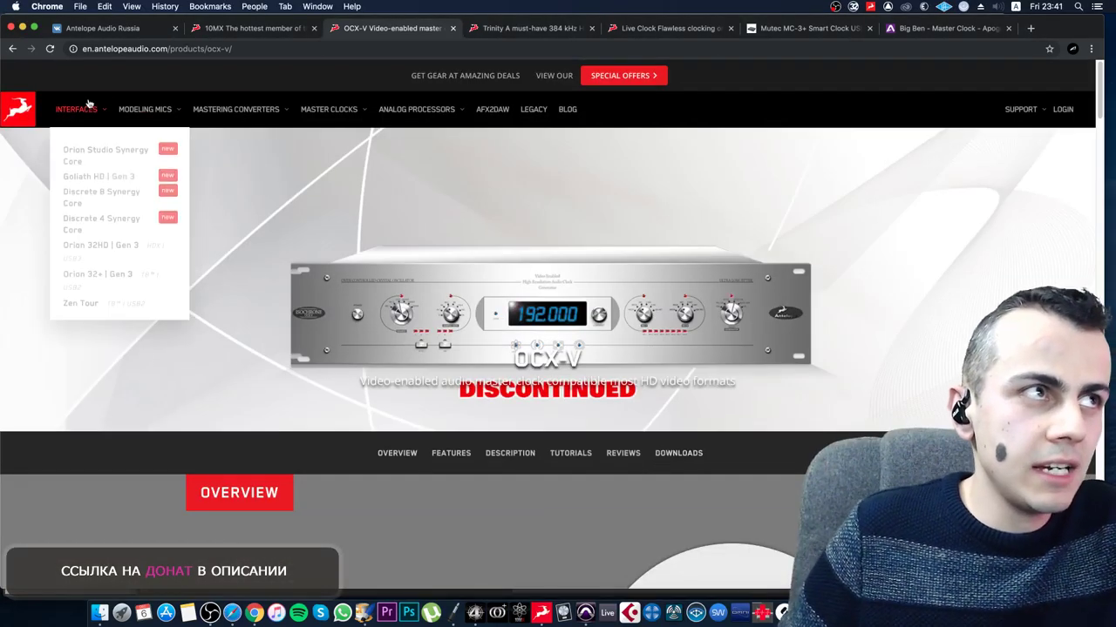
click(122, 218)
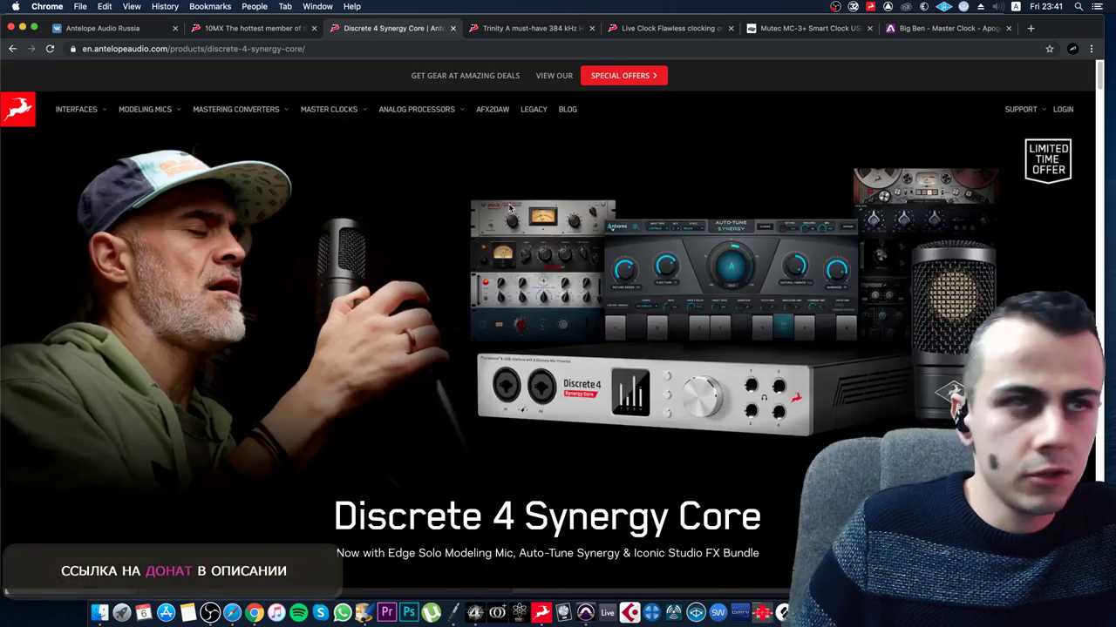
- Examine the Discrete 4 Synergy Core page, including its price, discrete preamps, rear connections, AD/DA converters and included Synergy Core FX
scroll(521, 244, down, 5)
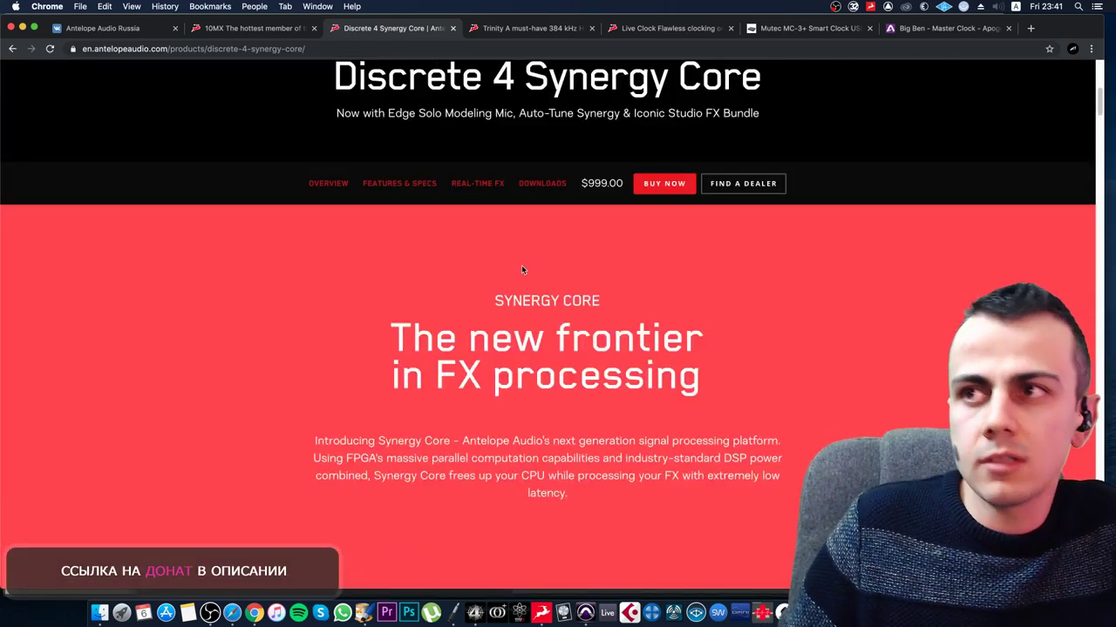
scroll(521, 269, down, 15)
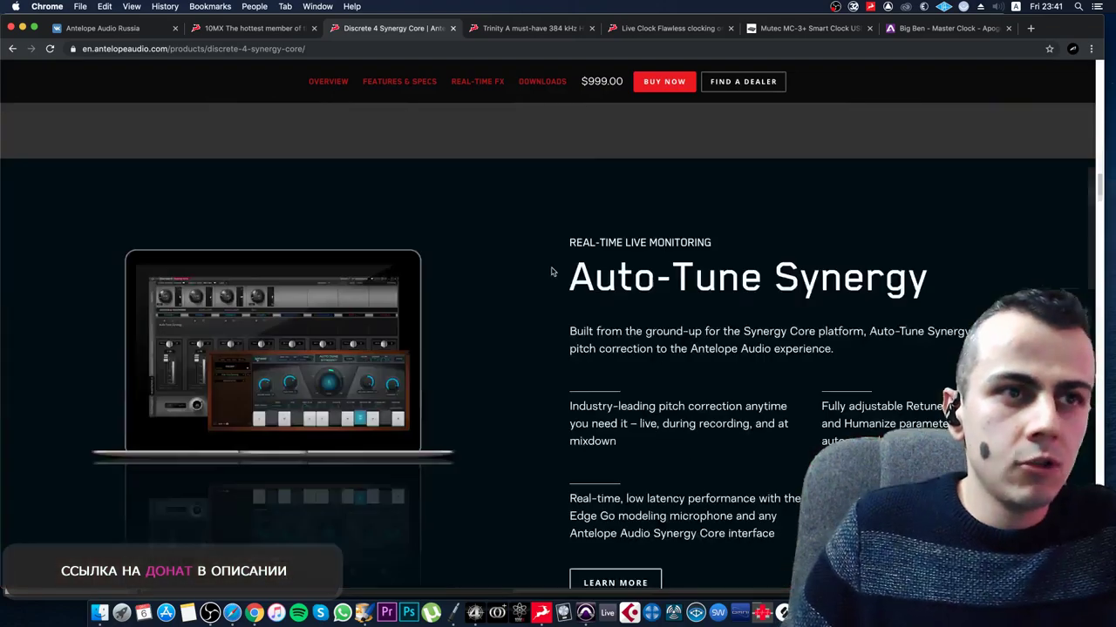
scroll(551, 269, down, 20)
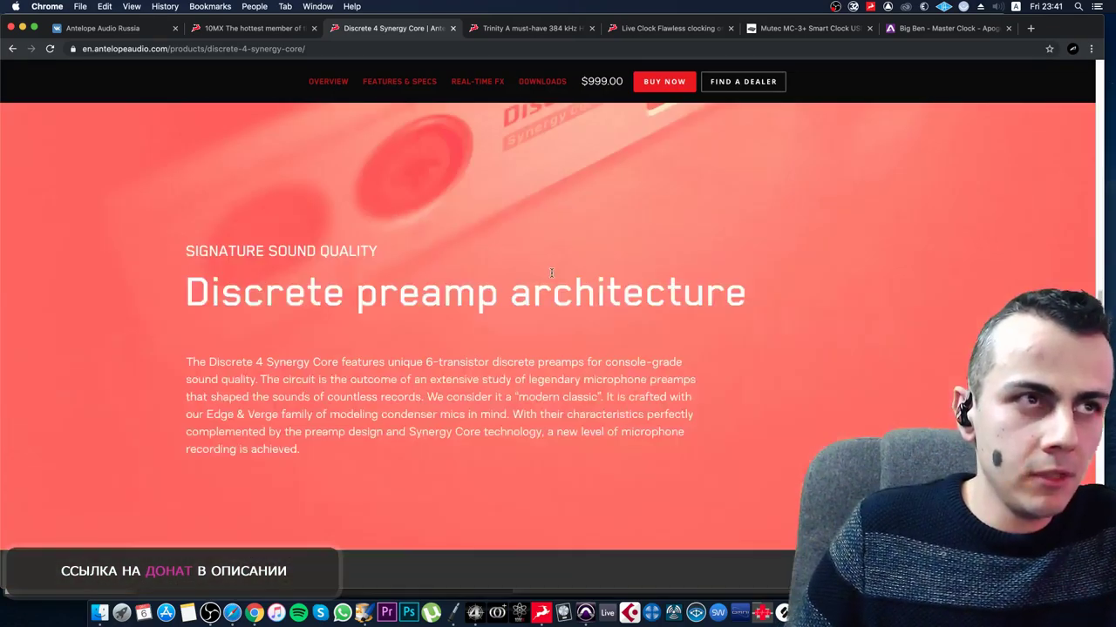
scroll(552, 267, down, 8)
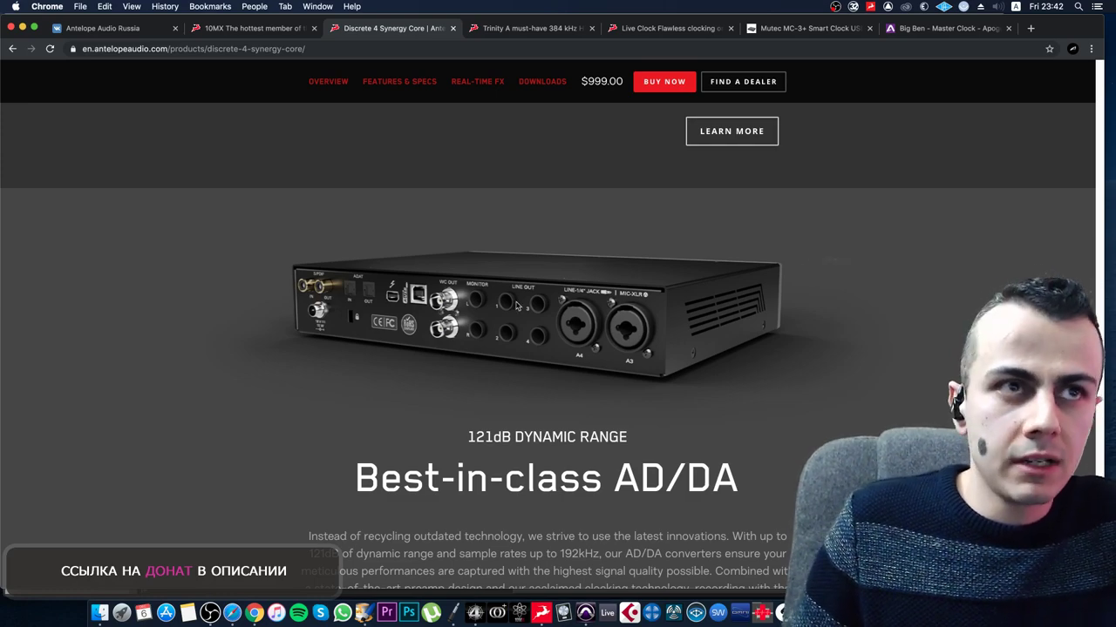
scroll(353, 291, down, 10)
scroll(549, 345, up, 8)
scroll(549, 345, down, 15)
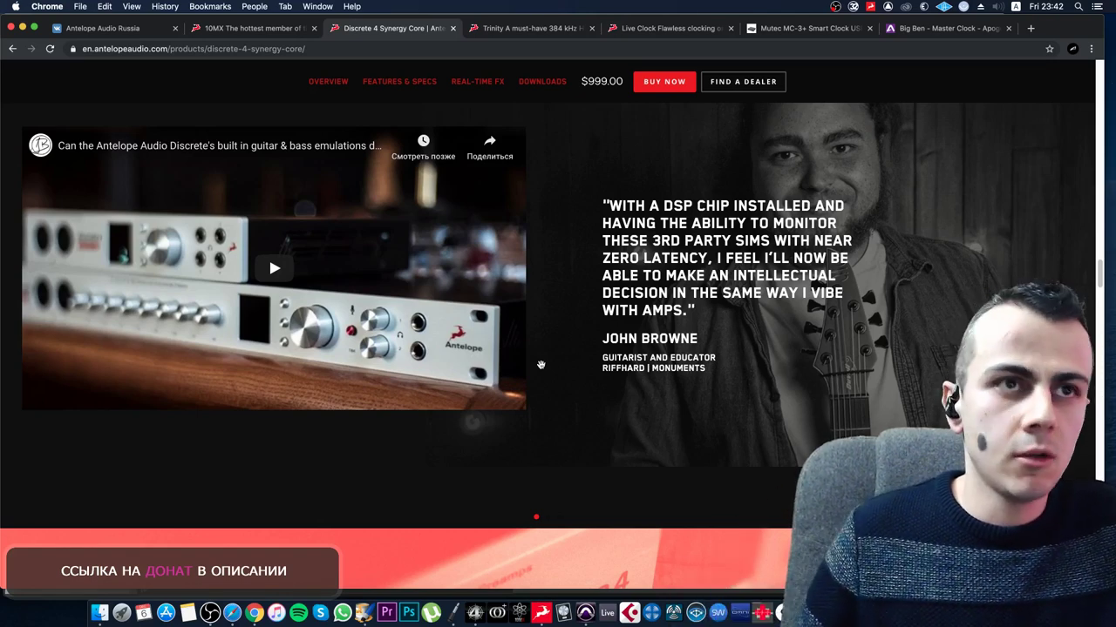
scroll(589, 380, up, 4)
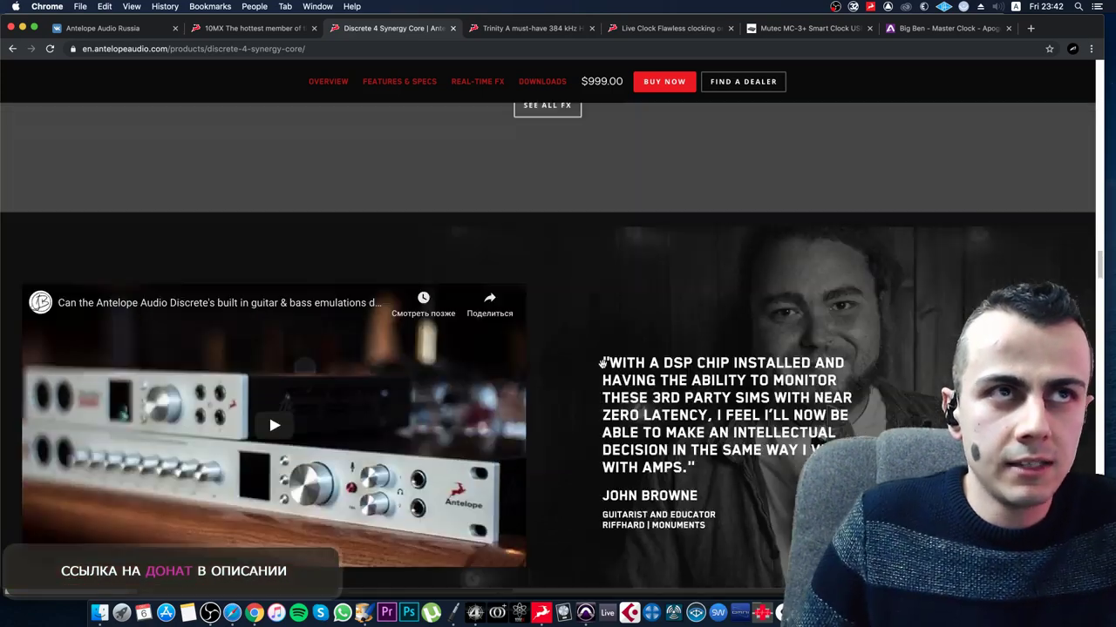
scroll(605, 357, up, 5)
scroll(608, 340, up, 15)
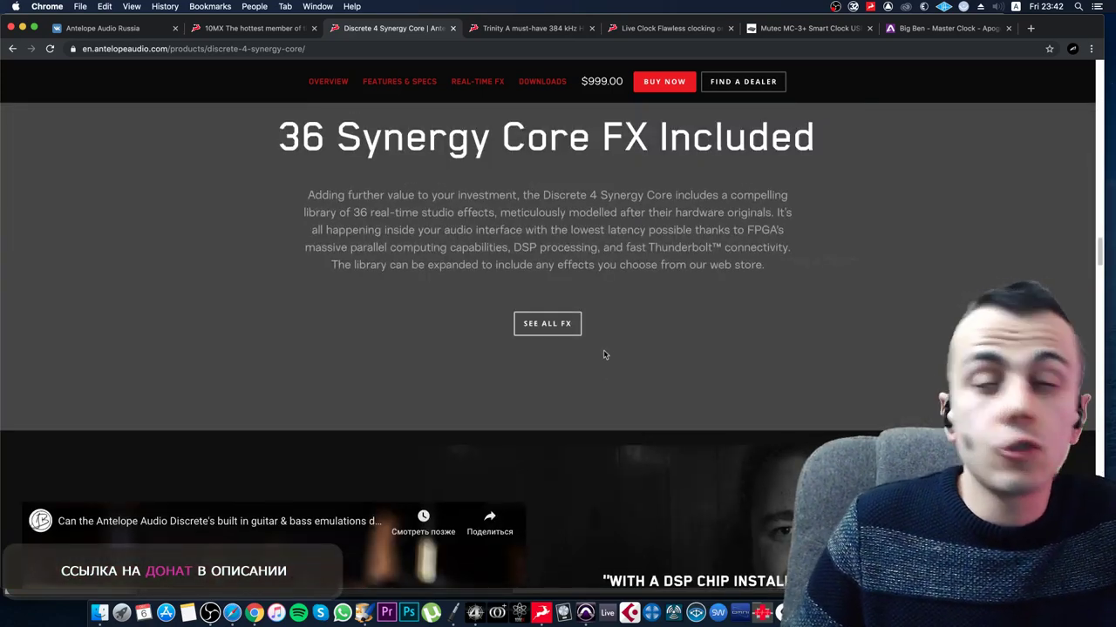
- Review the AD/DA, clocking and connectivity sections of the Discrete 4 Synergy Core page and highlight its price
scroll(615, 348, up, 8)
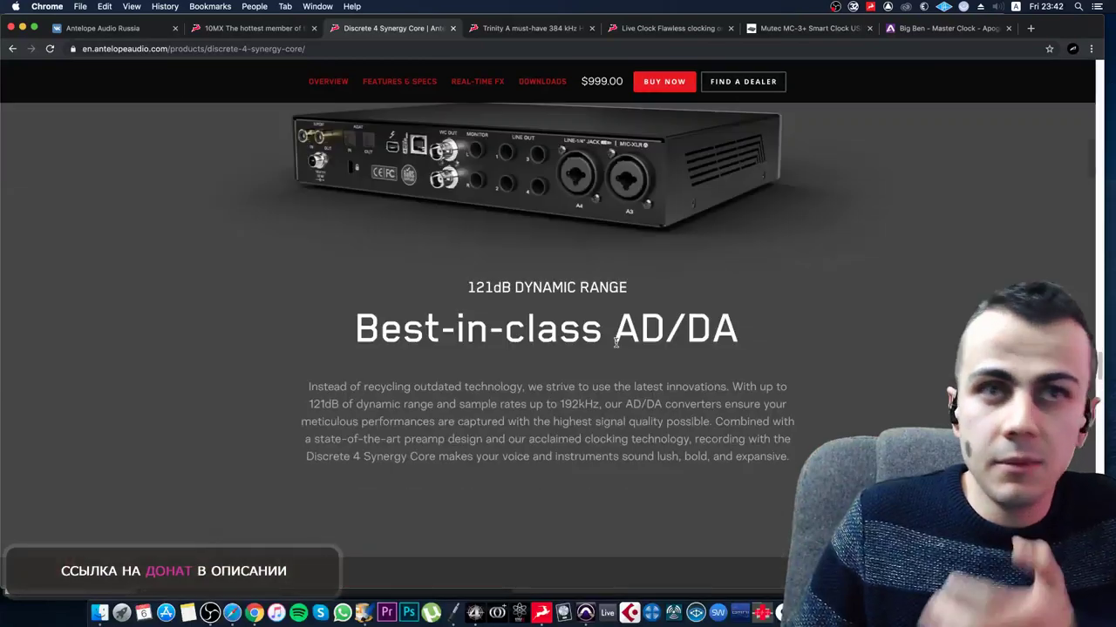
scroll(614, 348, down, 5)
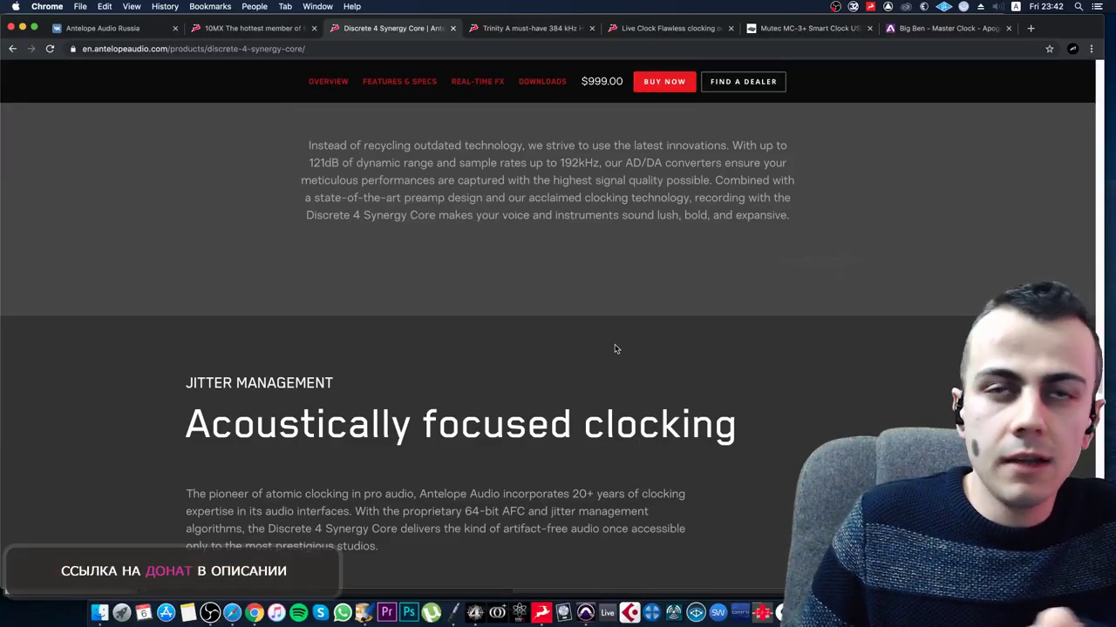
scroll(615, 349, down, 15)
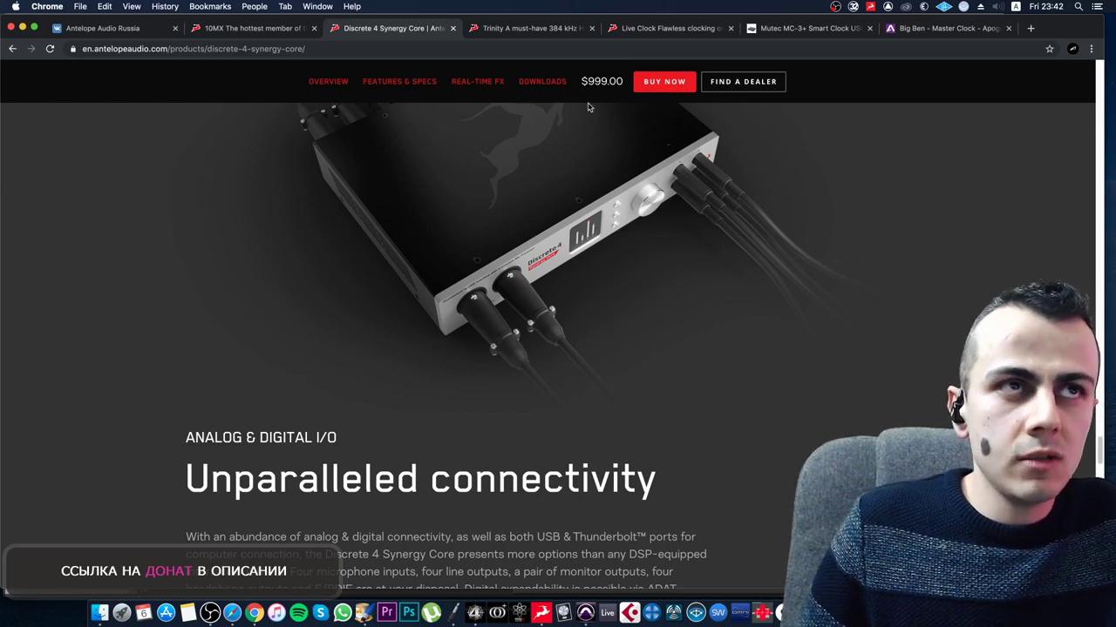
mouse_move(580, 80)
mouse_down()
mouse_move(620, 81)
mouse_move(580, 79)
mouse_up()
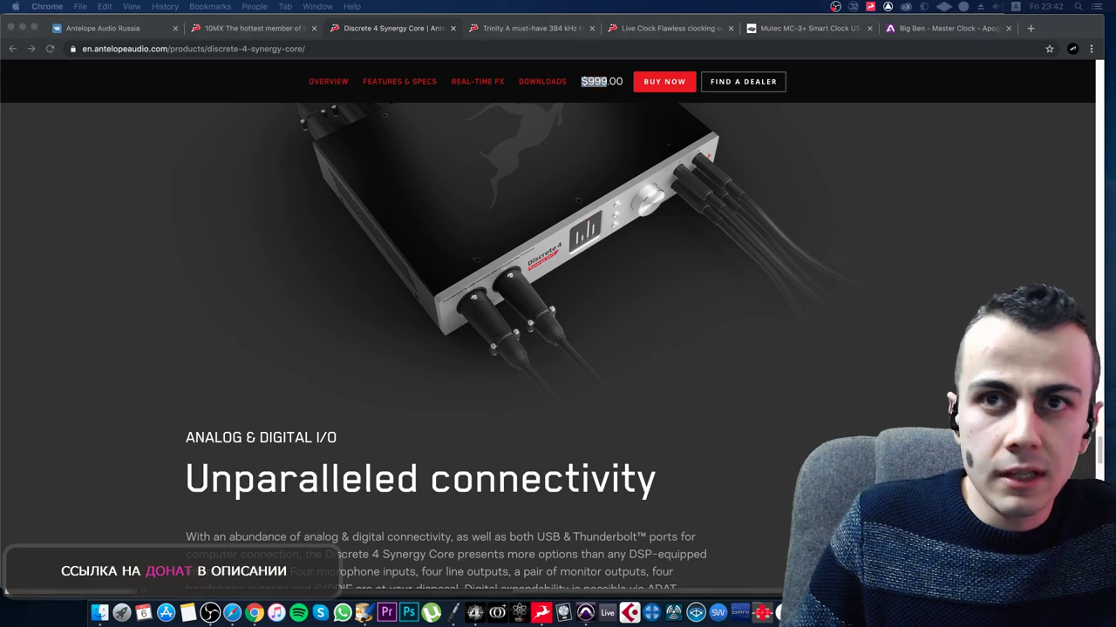
- Switch to the YouTube chat in Safari and highlight the messages about buying an OCX, the Instagram name and the Discrete's noticeable difference
key(super+Tab)
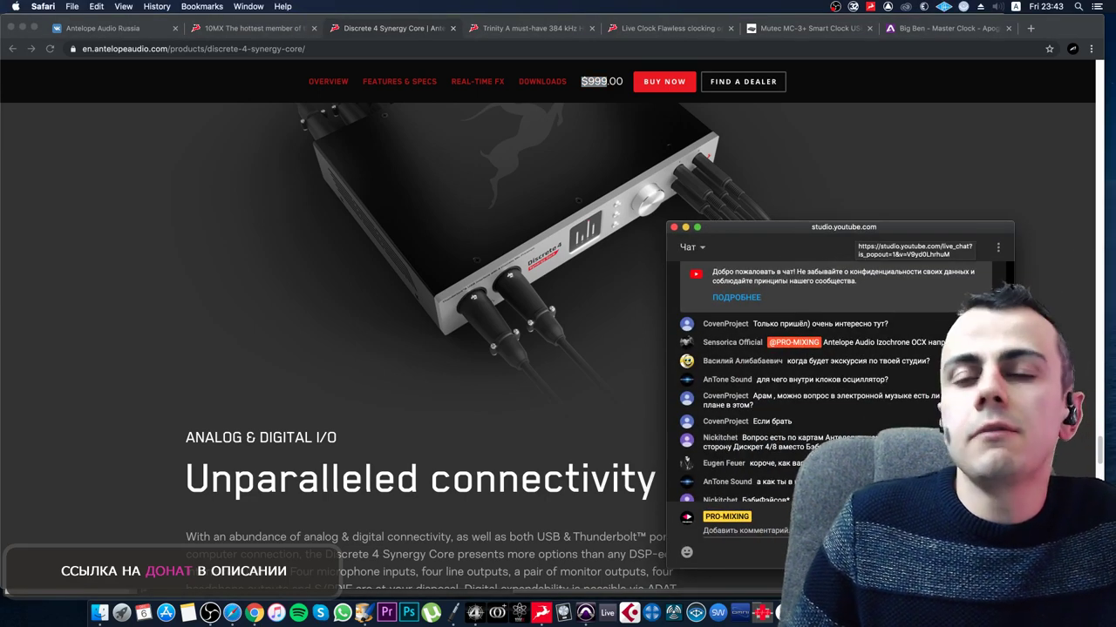
scroll(941, 384, down, 3)
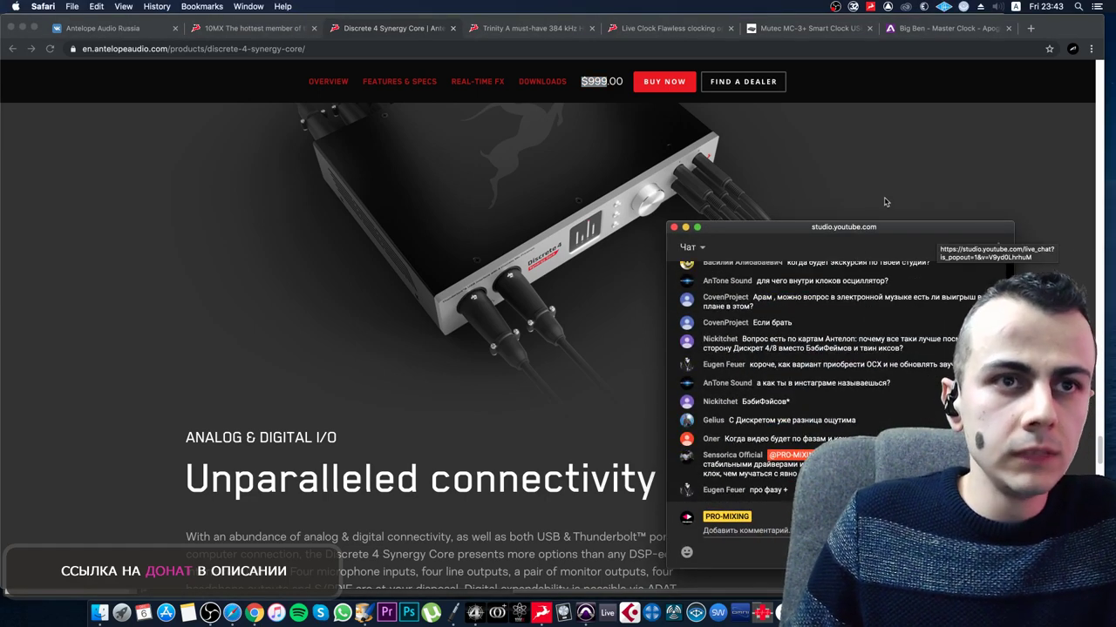
drag(862, 227, 584, 168)
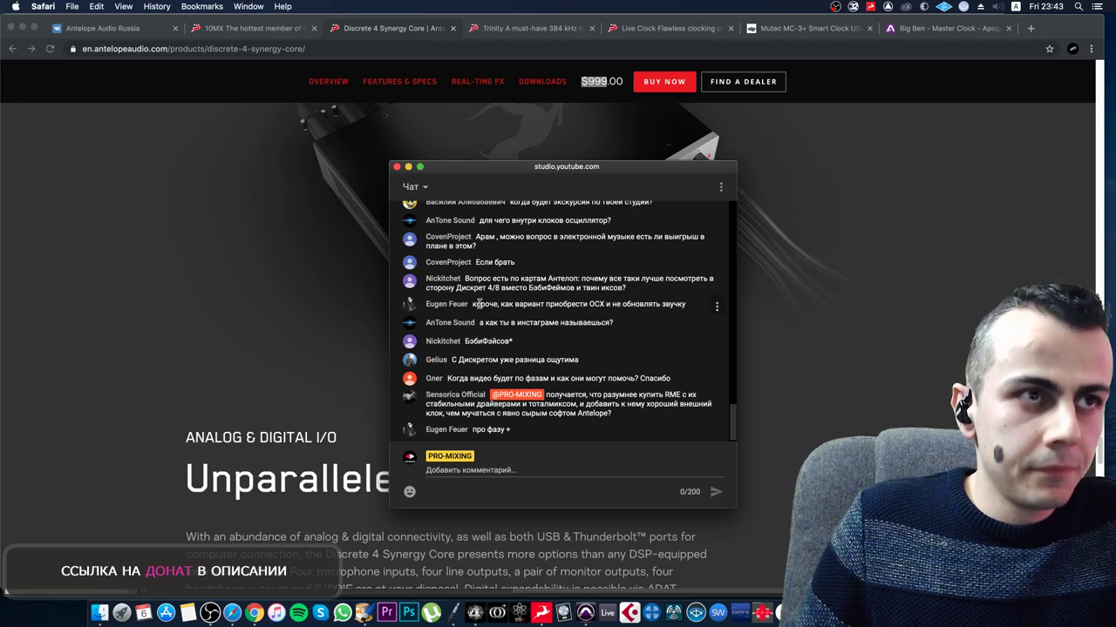
drag(471, 304, 678, 312)
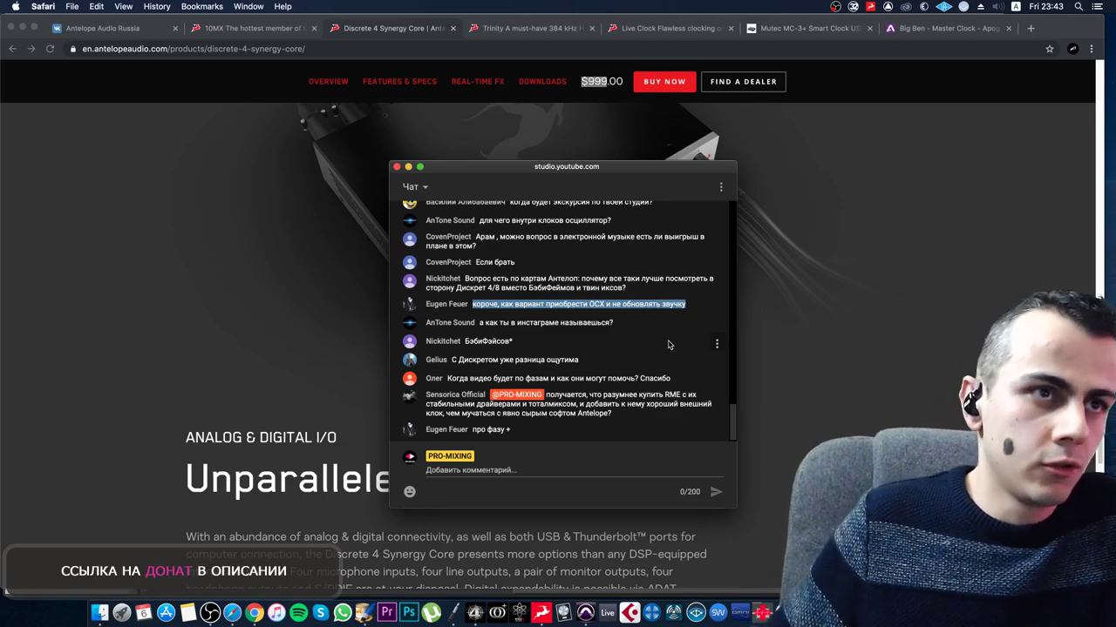
drag(616, 325, 477, 325)
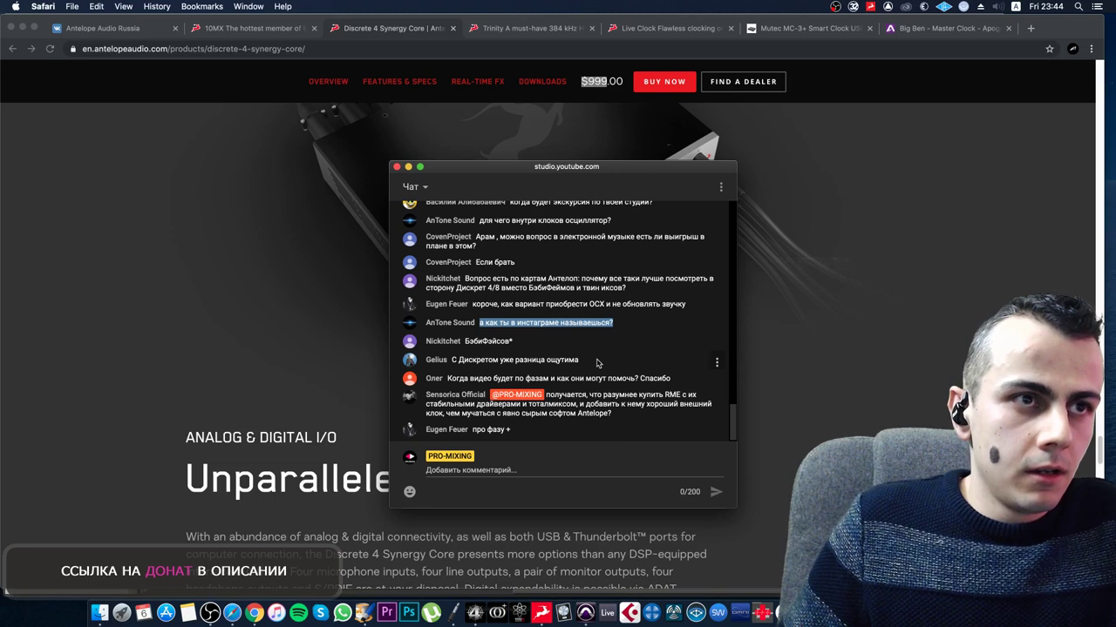
drag(577, 360, 449, 357)
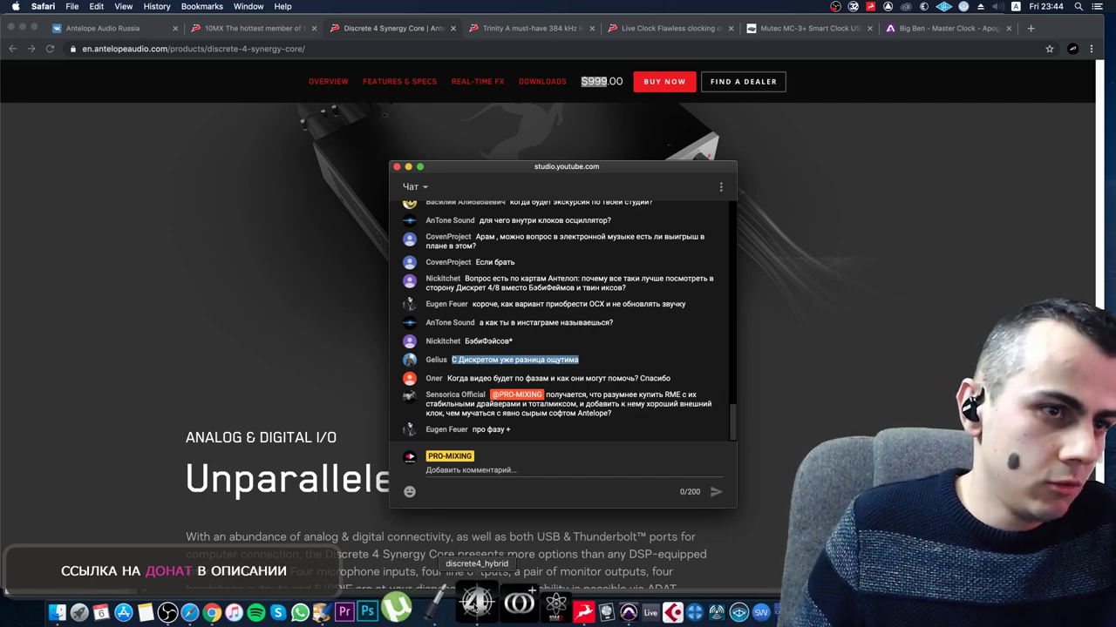
- Show the Discrete 4 Synergy Core control panel, minimize it and reposition the chat window
click(476, 601)
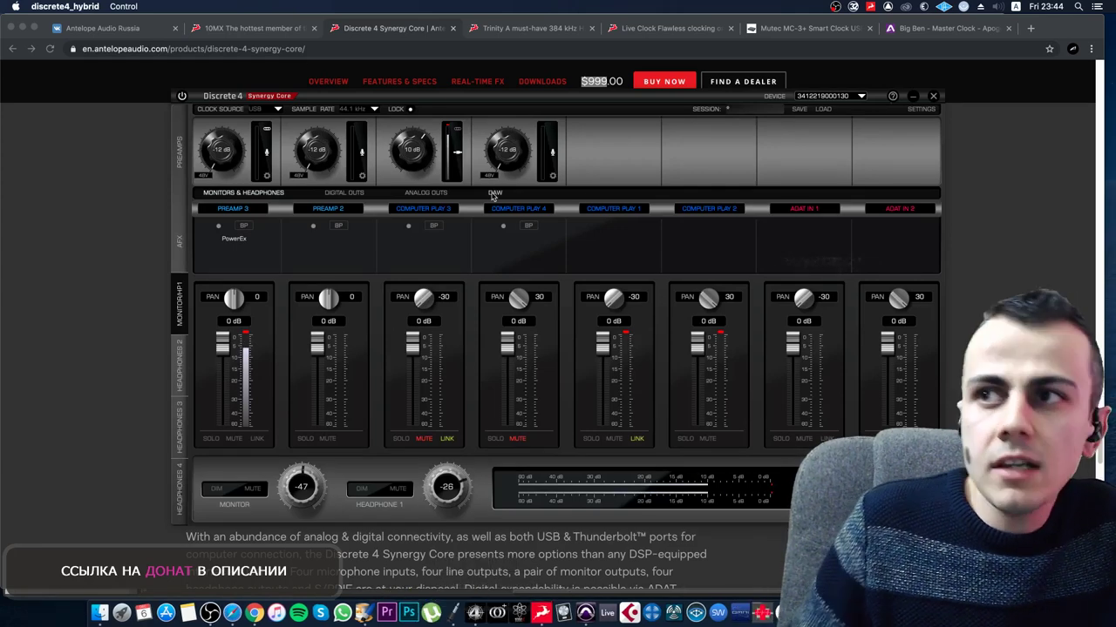
click(913, 99)
drag(613, 170, 642, 169)
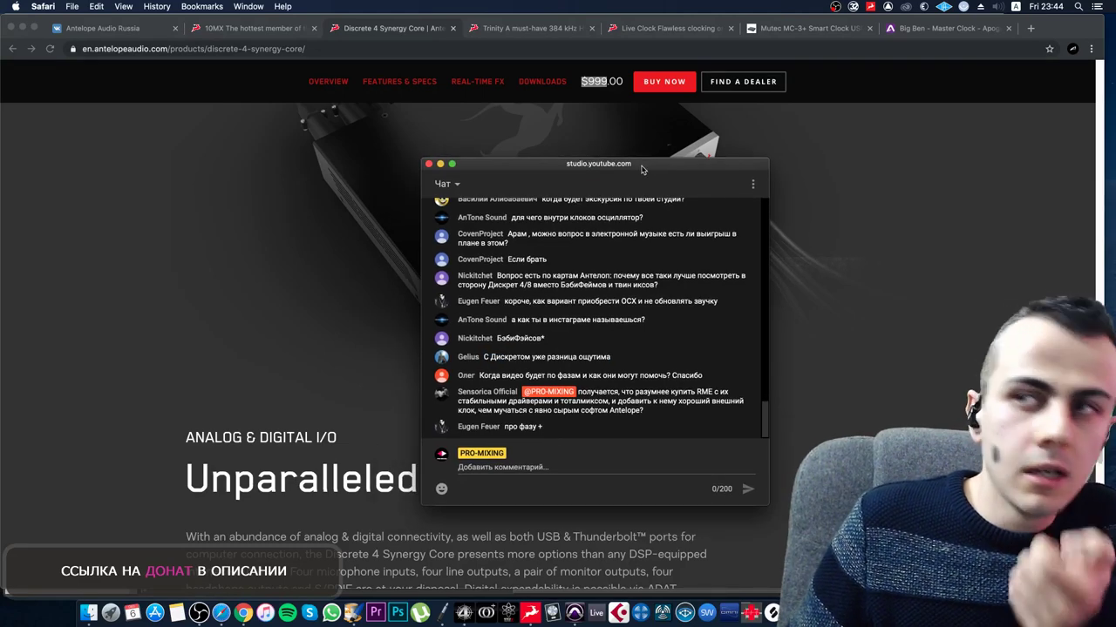
- Find the chat question about when a video on phases is coming and how they can help, and highlight it
scroll(613, 329, up, 1)
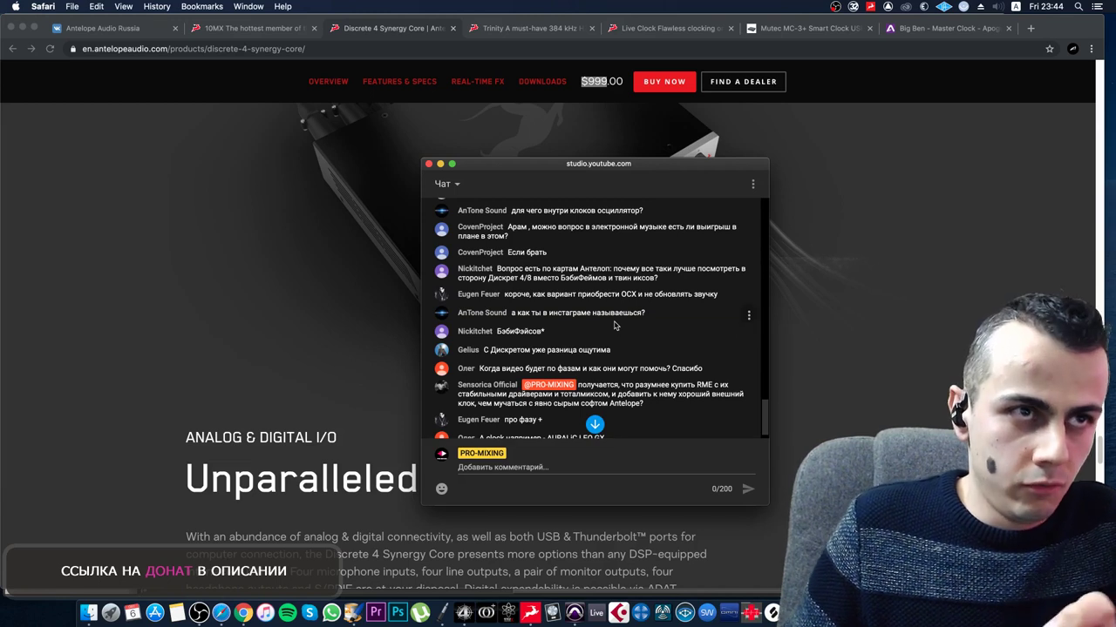
scroll(611, 327, down, 1)
scroll(611, 328, down, 1)
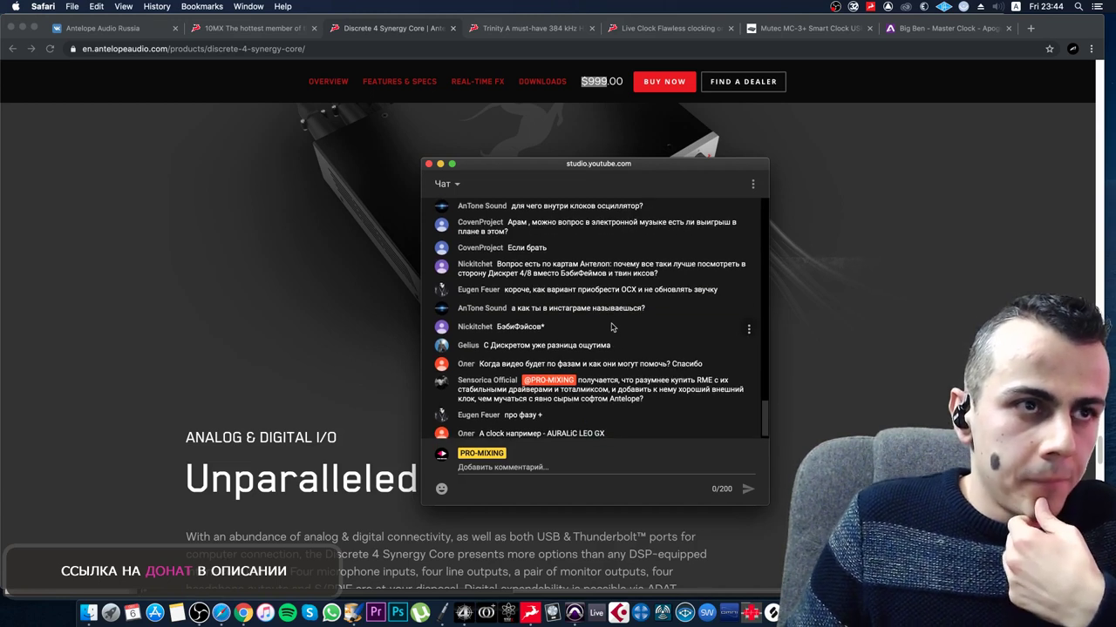
scroll(611, 328, down, 1)
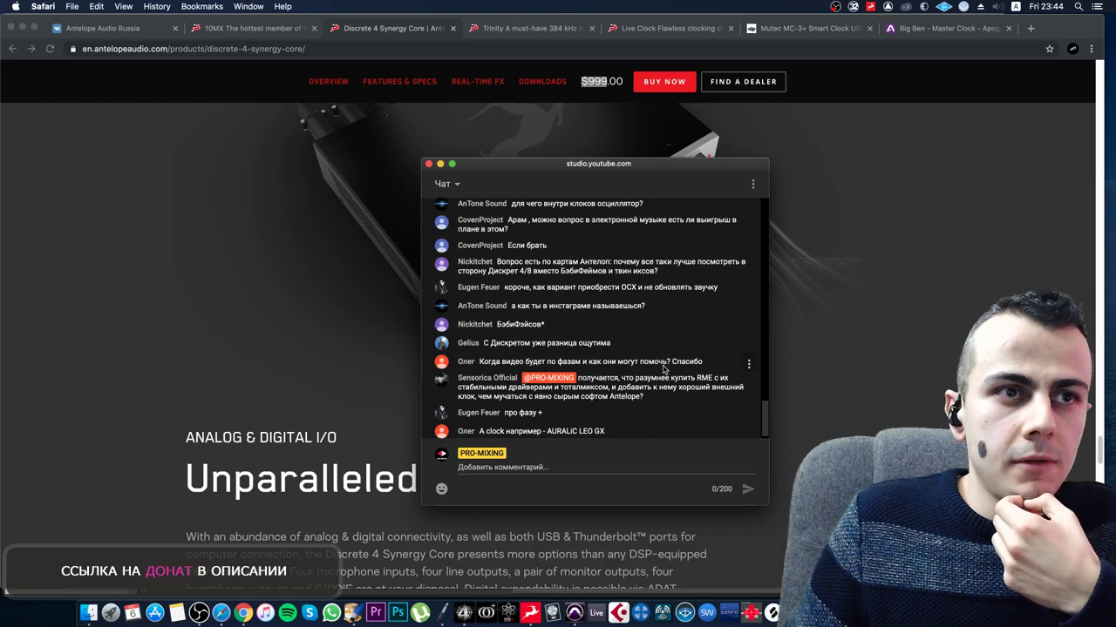
double_click(673, 362)
drag(556, 367, 483, 360)
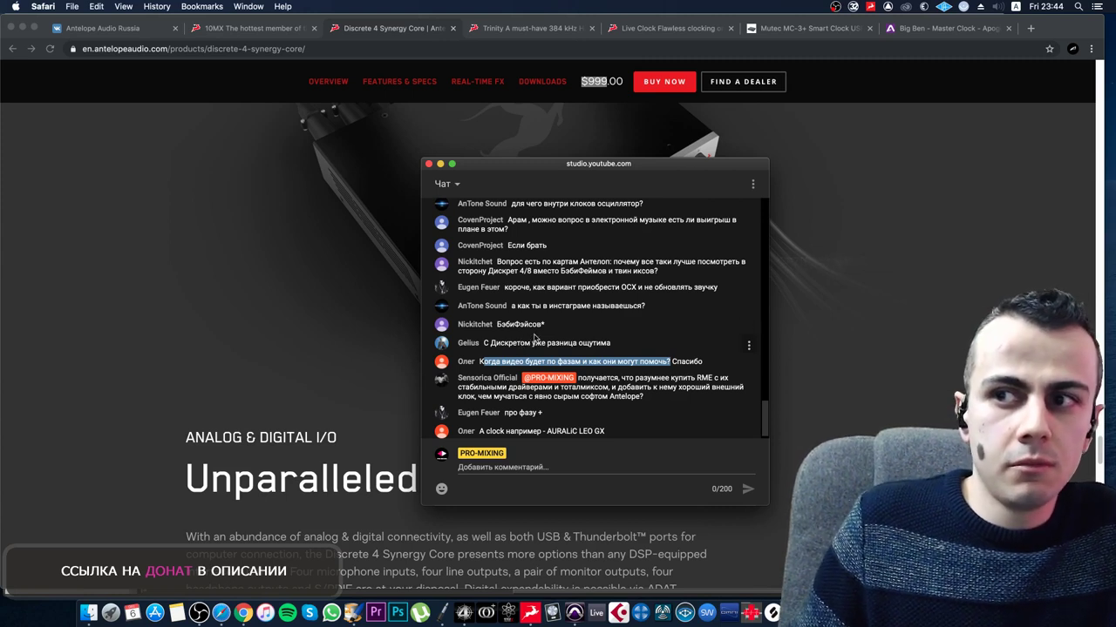
- Highlight the chat question about pairing an RME interface with an external clock instead of struggling with Antelope software
scroll(612, 359, down, 1)
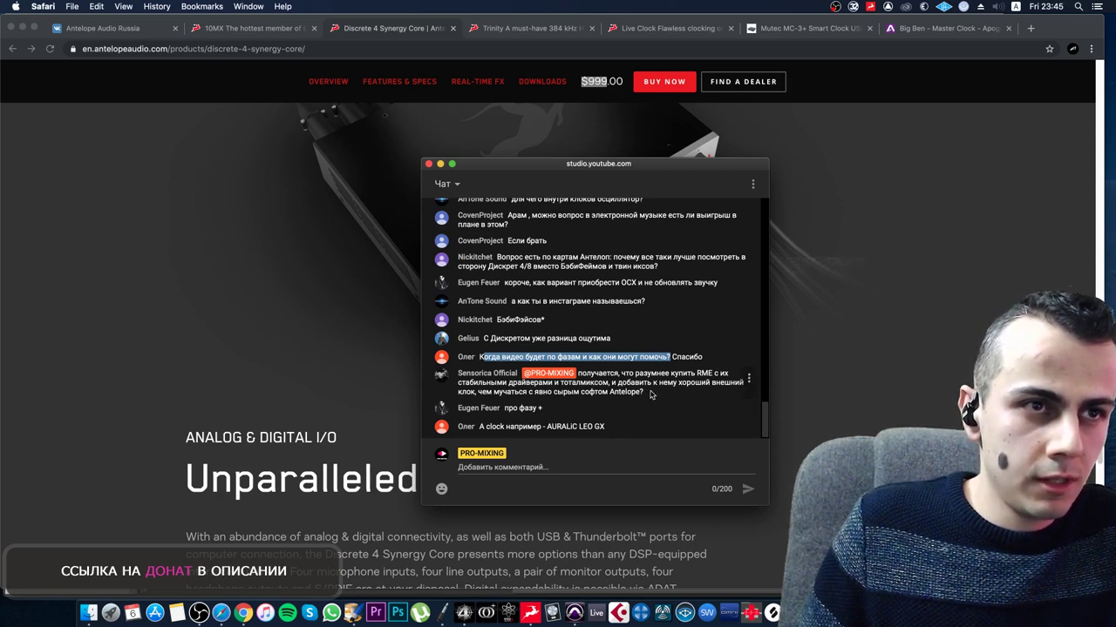
drag(631, 392, 577, 371)
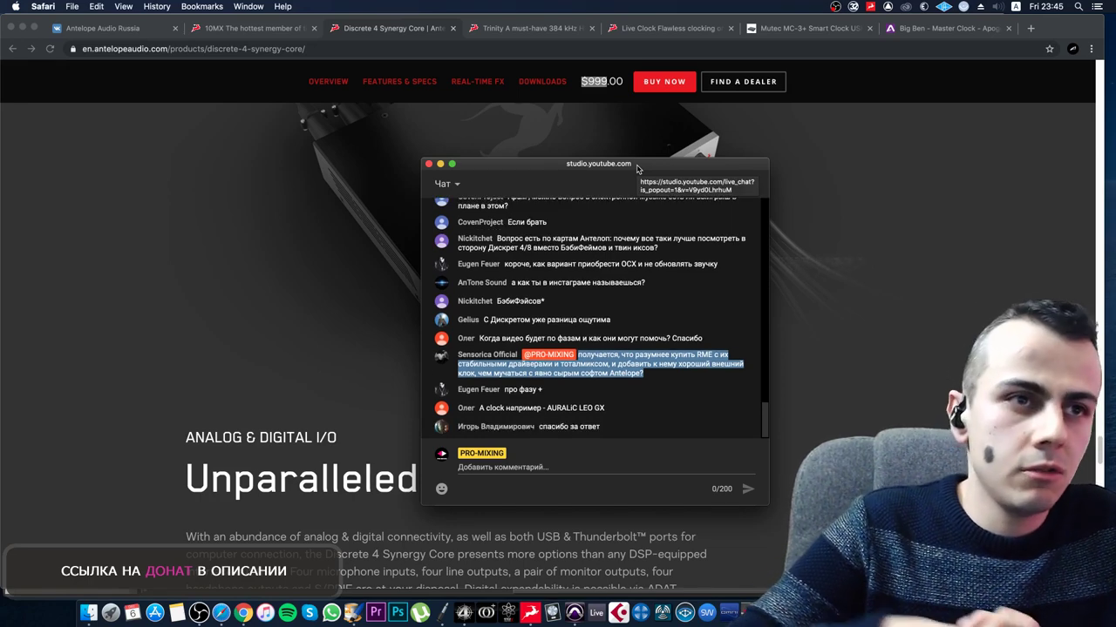
scroll(646, 327, up, 2)
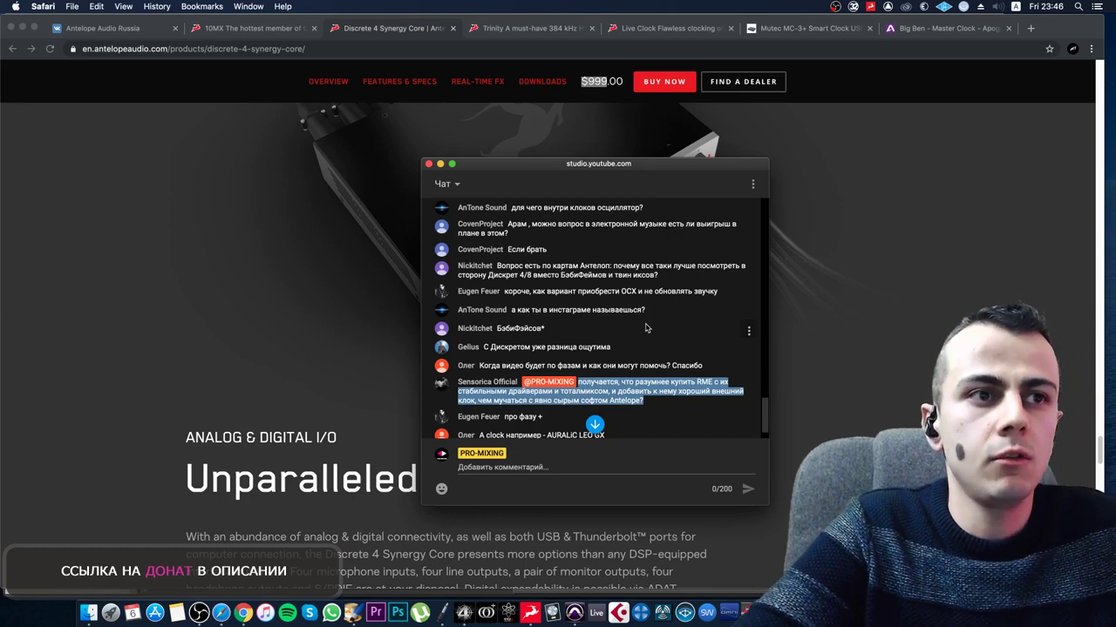
scroll(652, 331, down, 2)
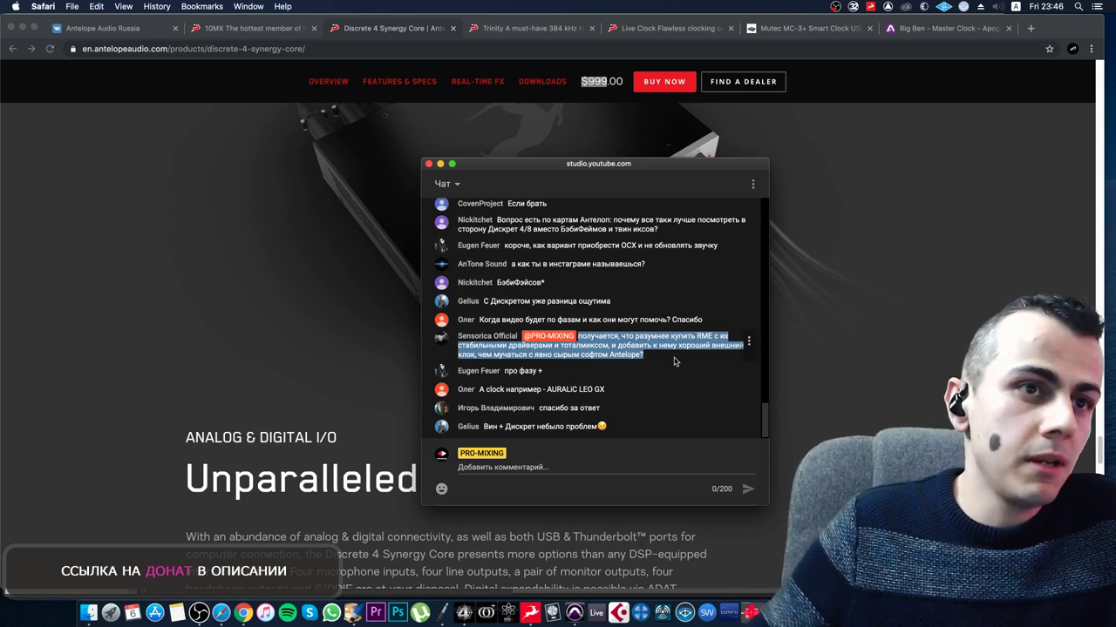
- Highlight the chat message suggesting the AURALiC LEO GX clock and reposition the chat window
drag(616, 388, 481, 386)
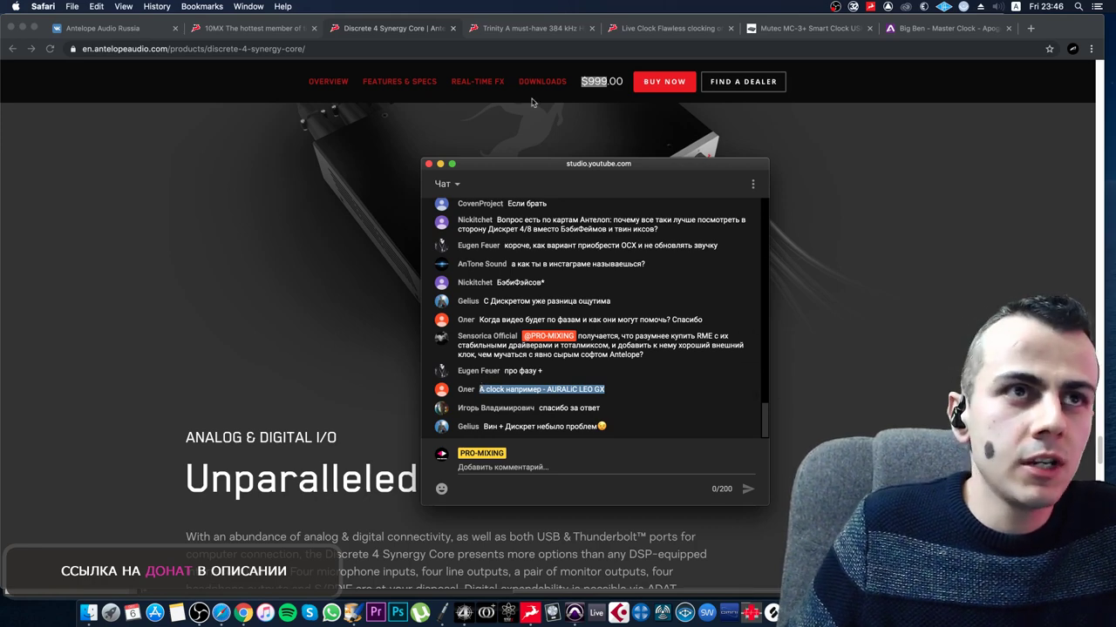
drag(608, 165, 562, 158)
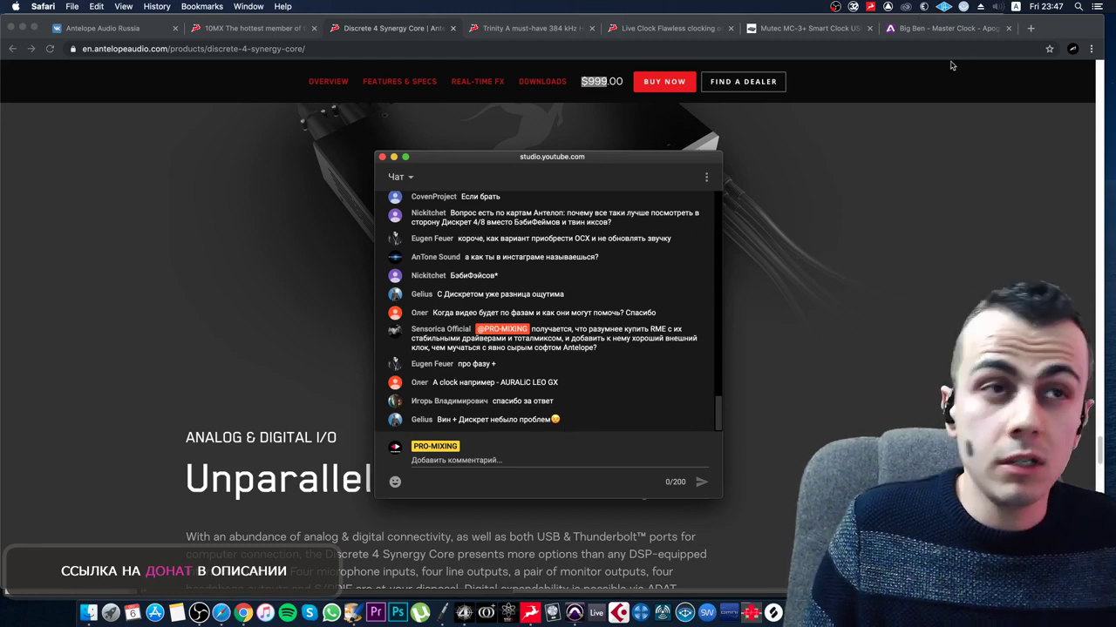
drag(646, 161, 649, 150)
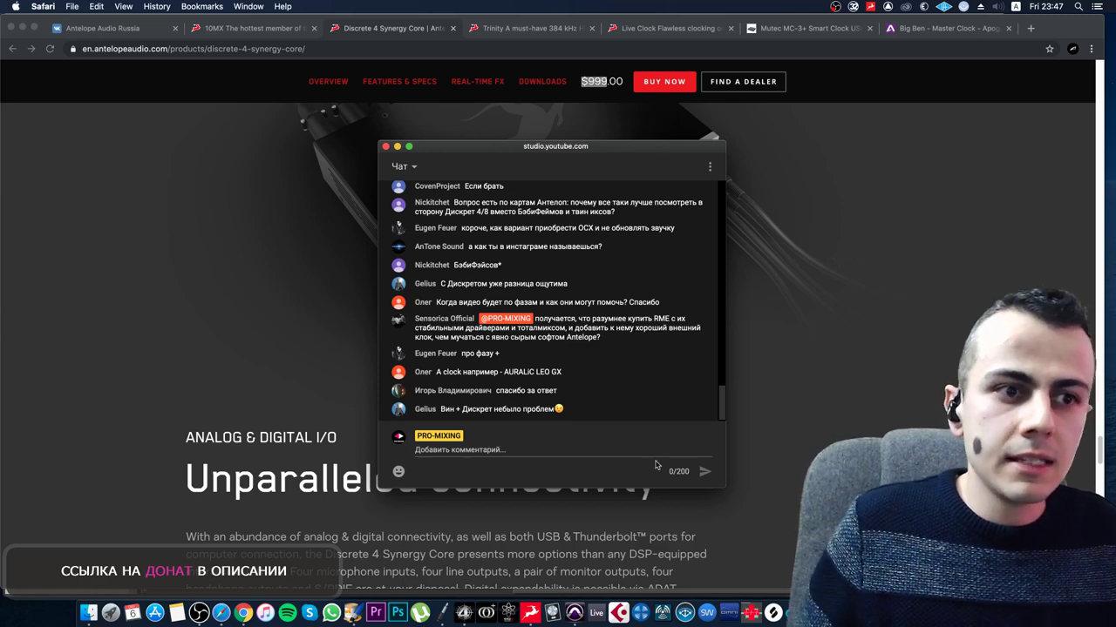
- Open Antelope Launcher, view the manager server and unified driver versions and the device entry, and minimize the launcher
click(462, 613)
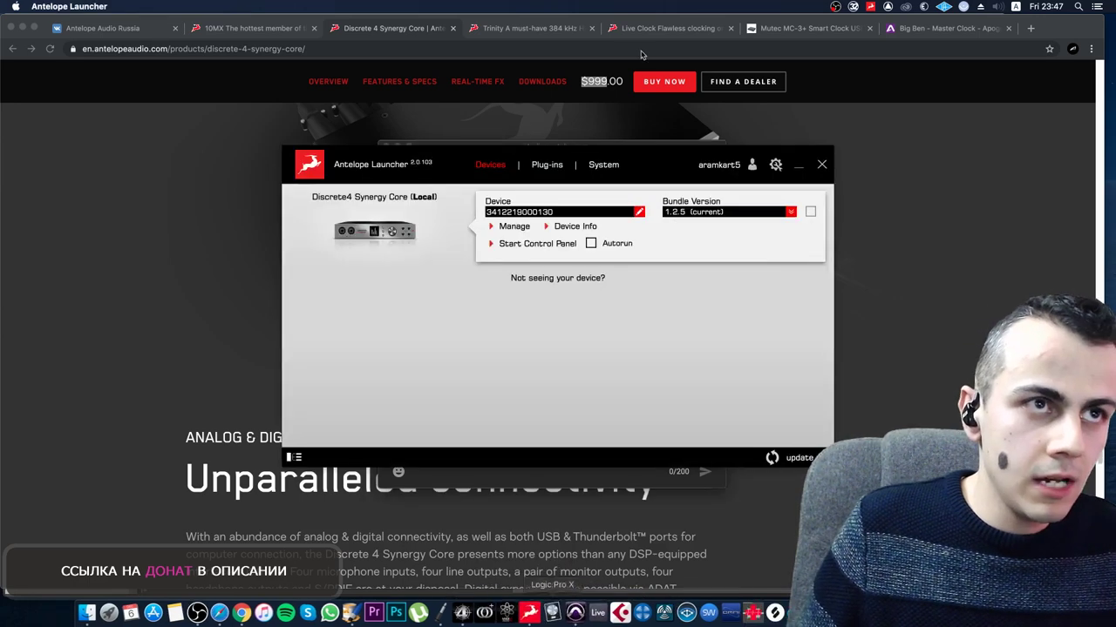
click(603, 165)
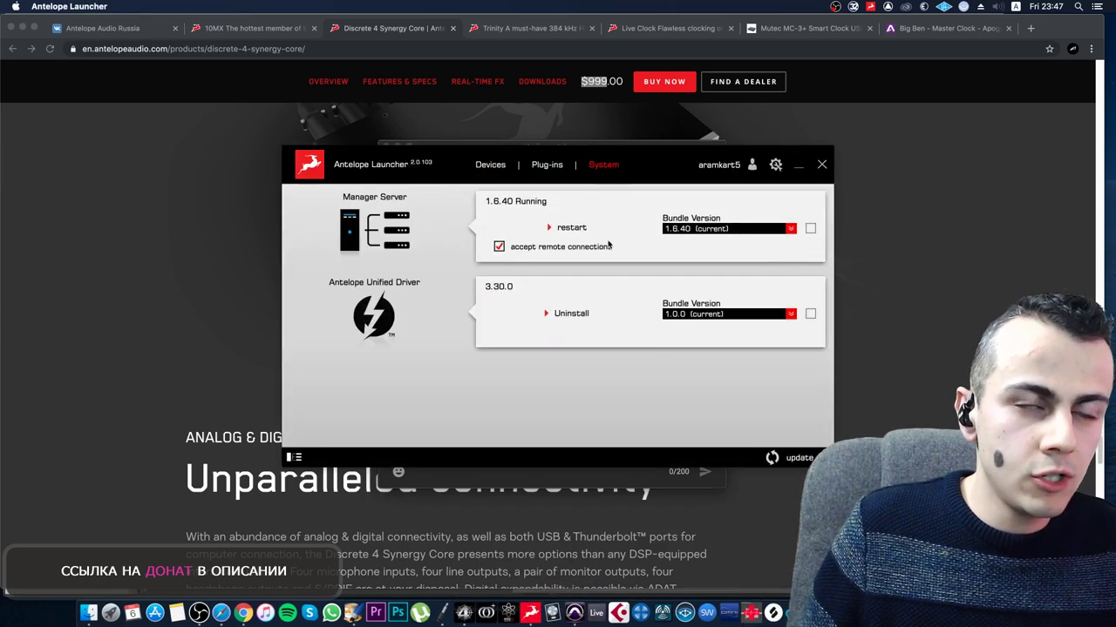
click(499, 169)
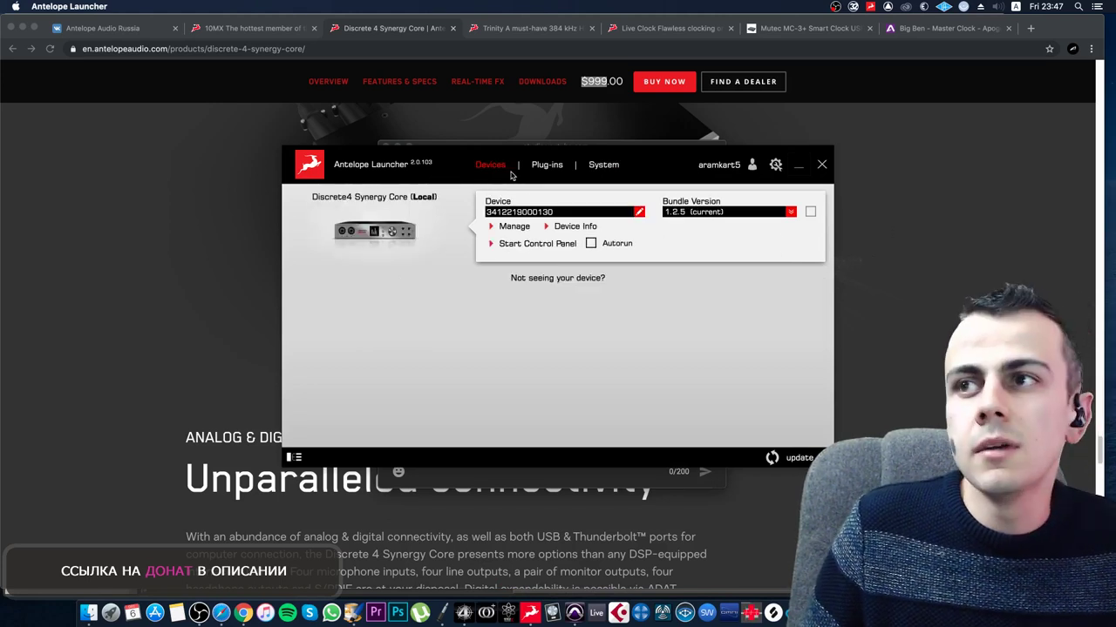
click(796, 167)
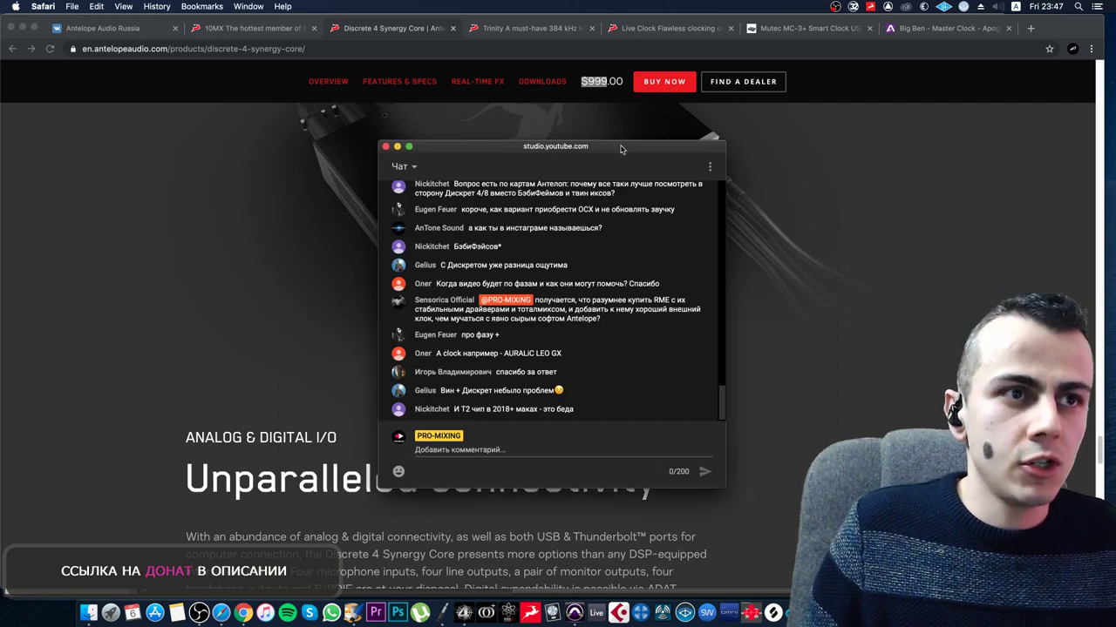
- Read the newest chat messages, including those on the T2 chip in 2018+ Macs and clock compatibility with the MOTU 828x
scroll(663, 296, up, 1)
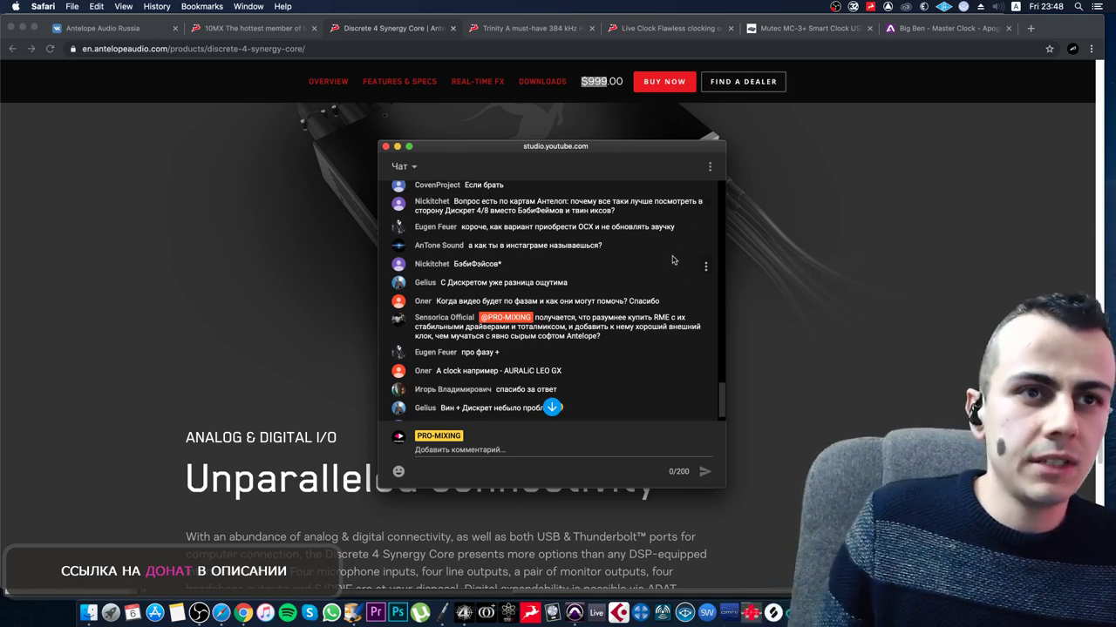
scroll(661, 291, down, 1)
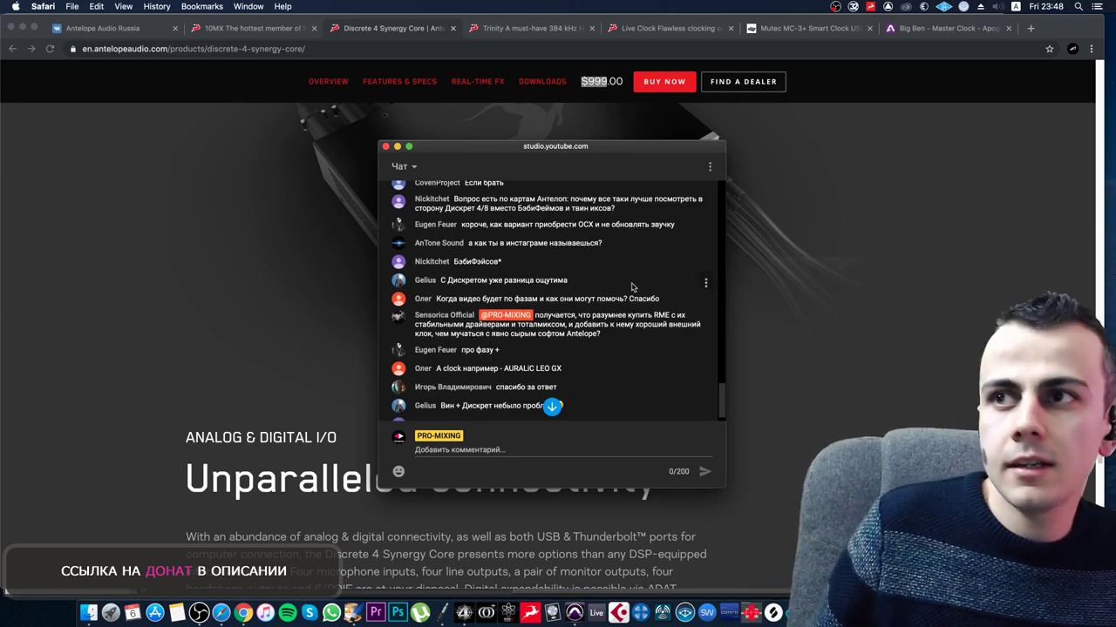
scroll(660, 334, down, 1)
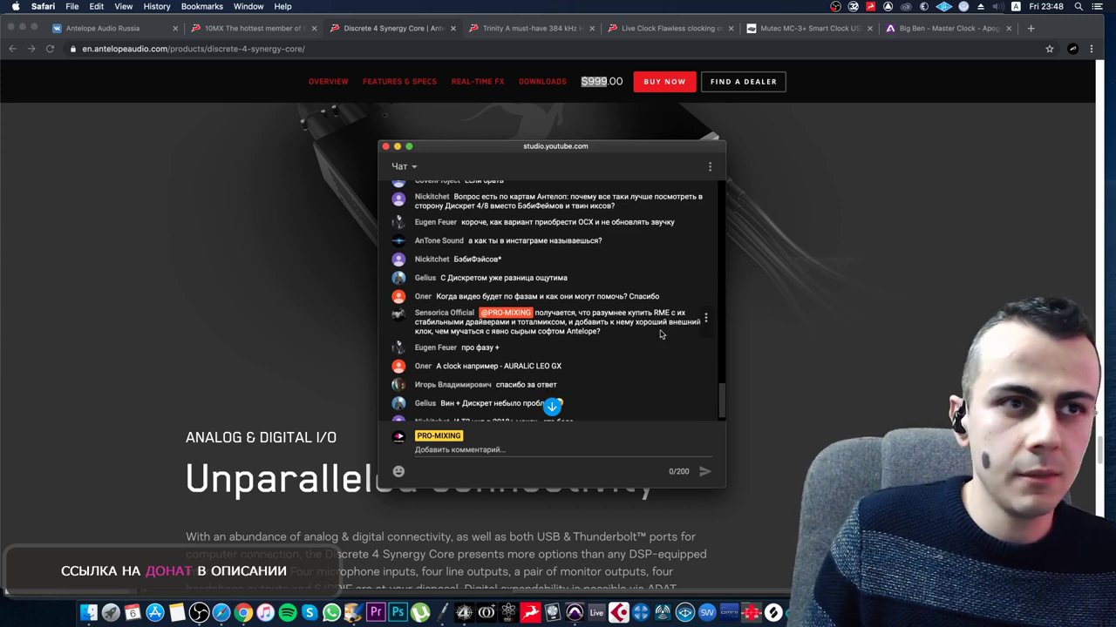
scroll(661, 333, down, 3)
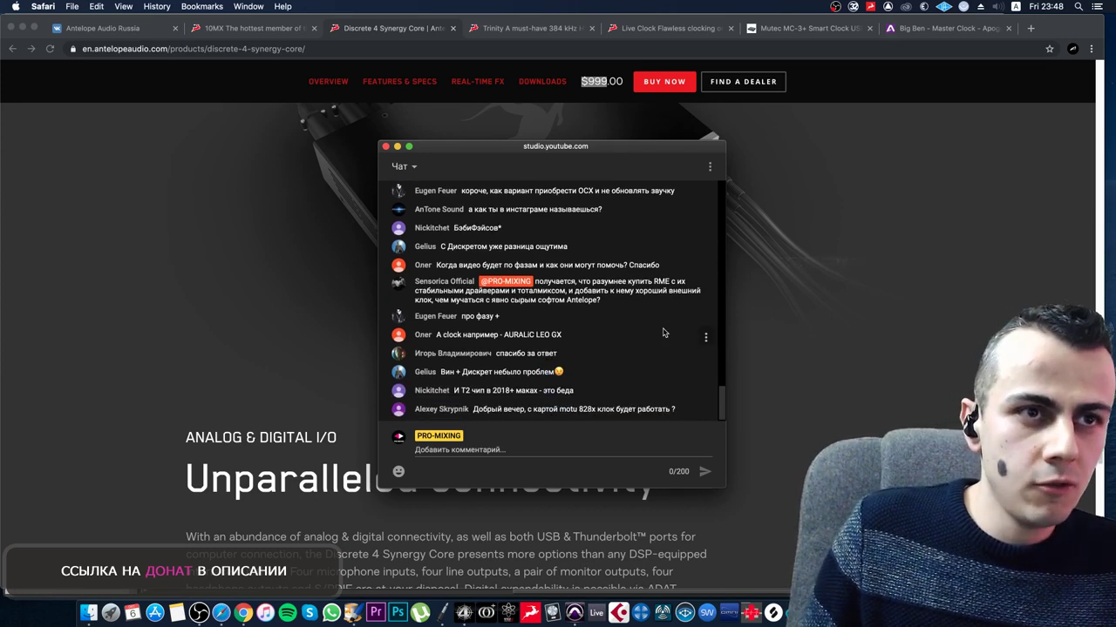
- Check the latest chat messages and highlight the request for a reminder about the training
scroll(664, 332, up, 1)
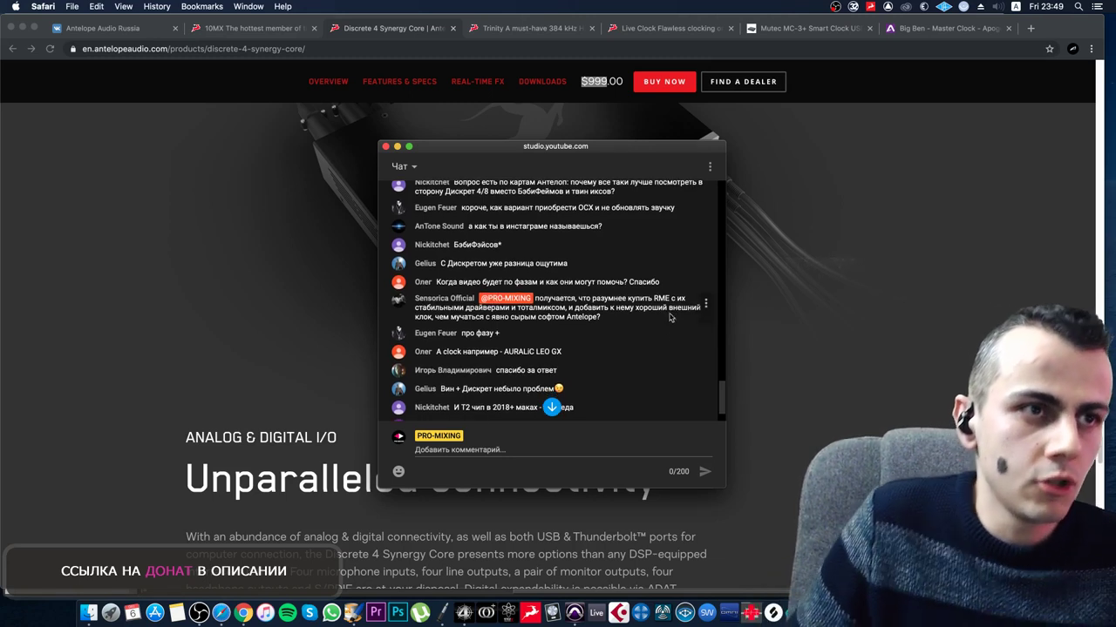
scroll(666, 316, down, 1)
scroll(665, 316, down, 1)
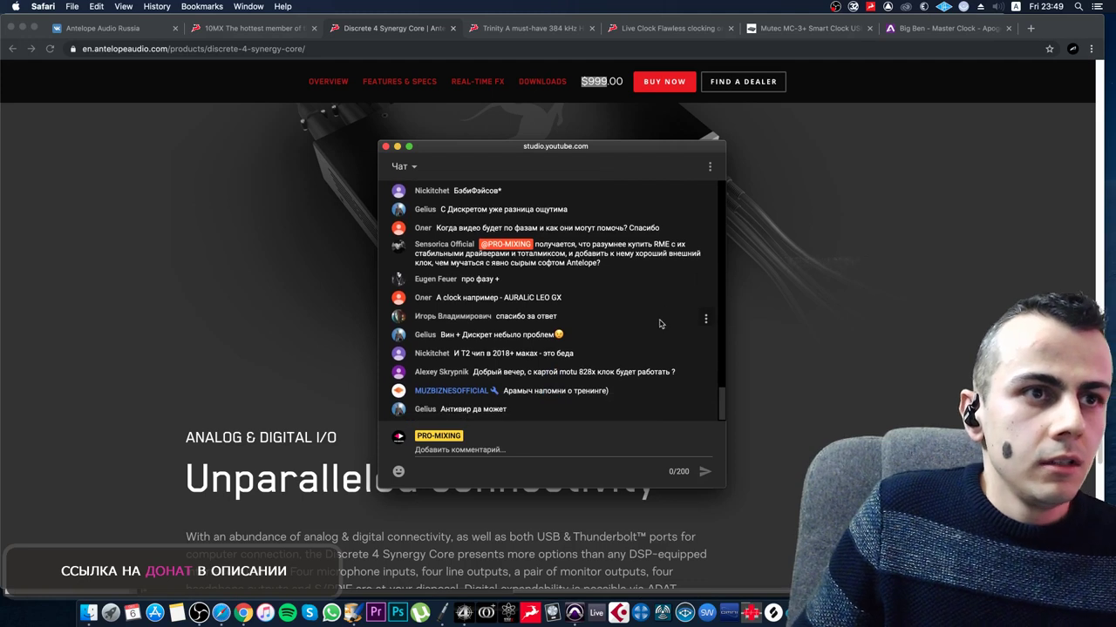
drag(610, 397, 502, 391)
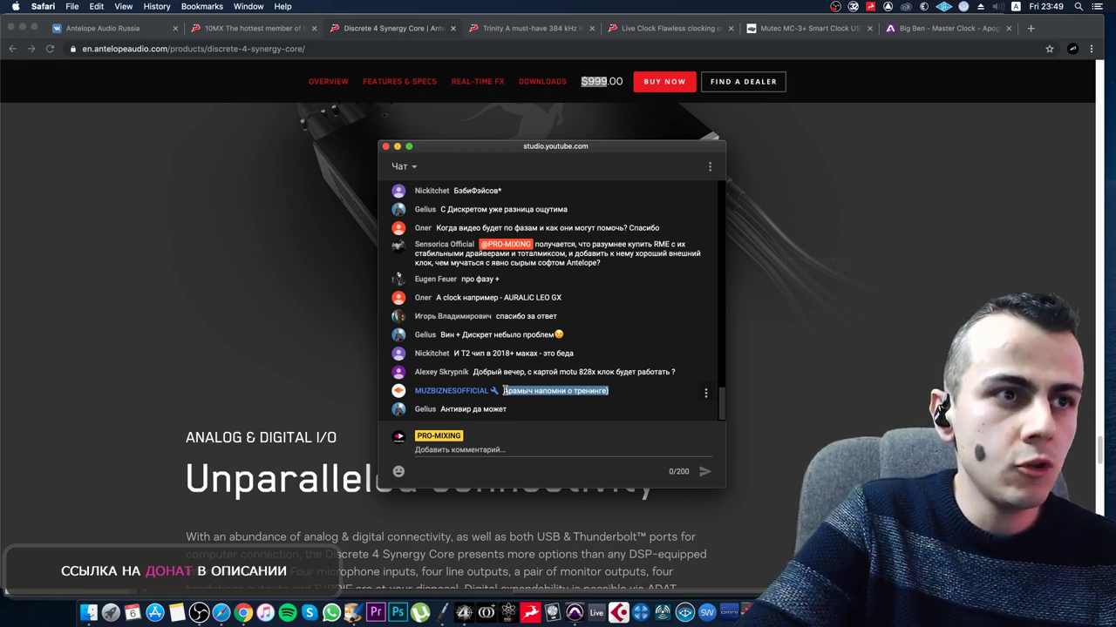
scroll(504, 392, up, 1)
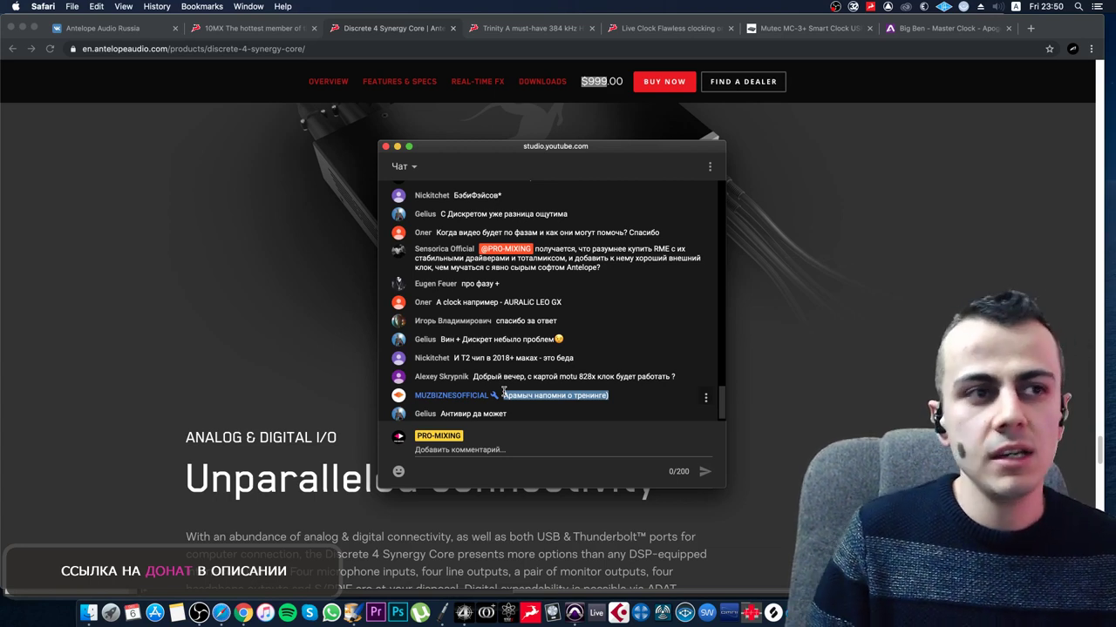
- Highlight the chat question about buying an RME interface with an external clock instead of Antelope, and check the newer messages
scroll(503, 392, down, 1)
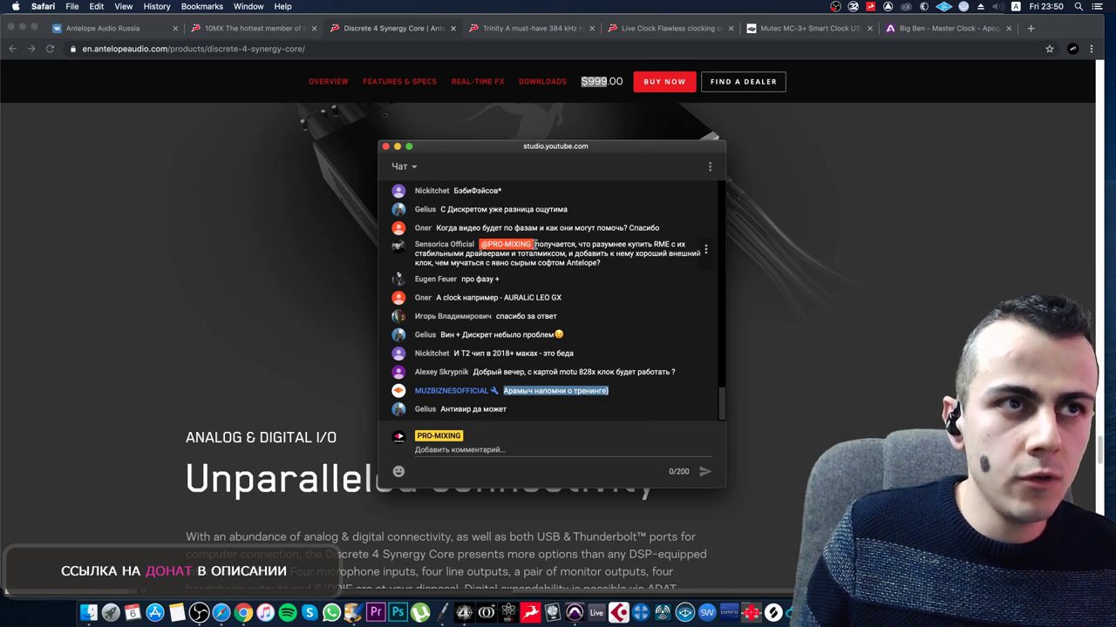
drag(533, 245, 599, 263)
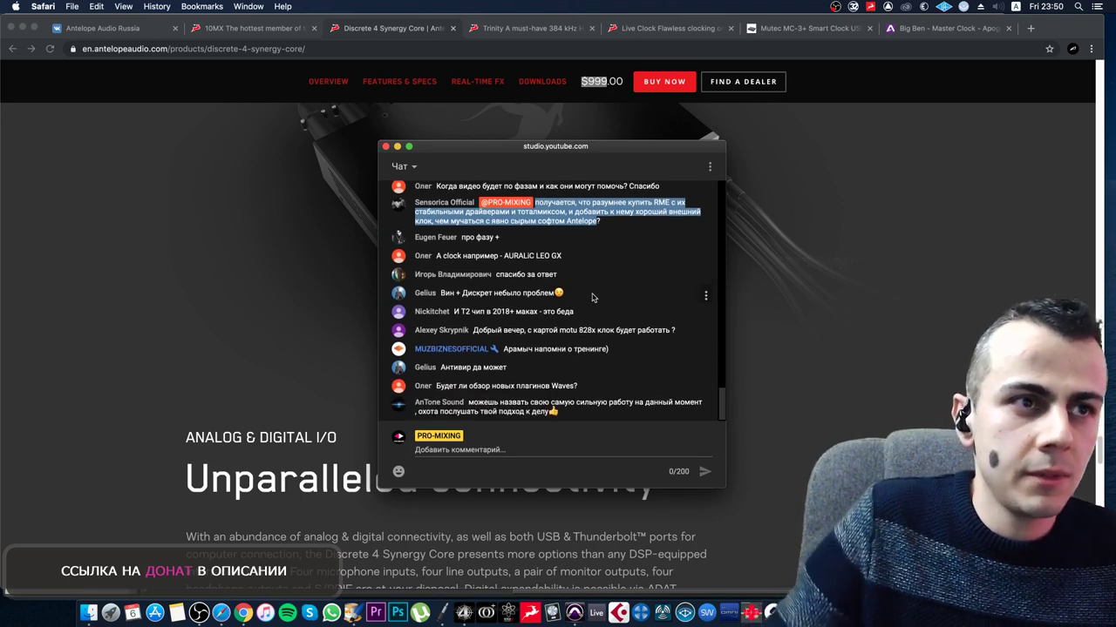
scroll(623, 291, up, 1)
drag(598, 241, 535, 222)
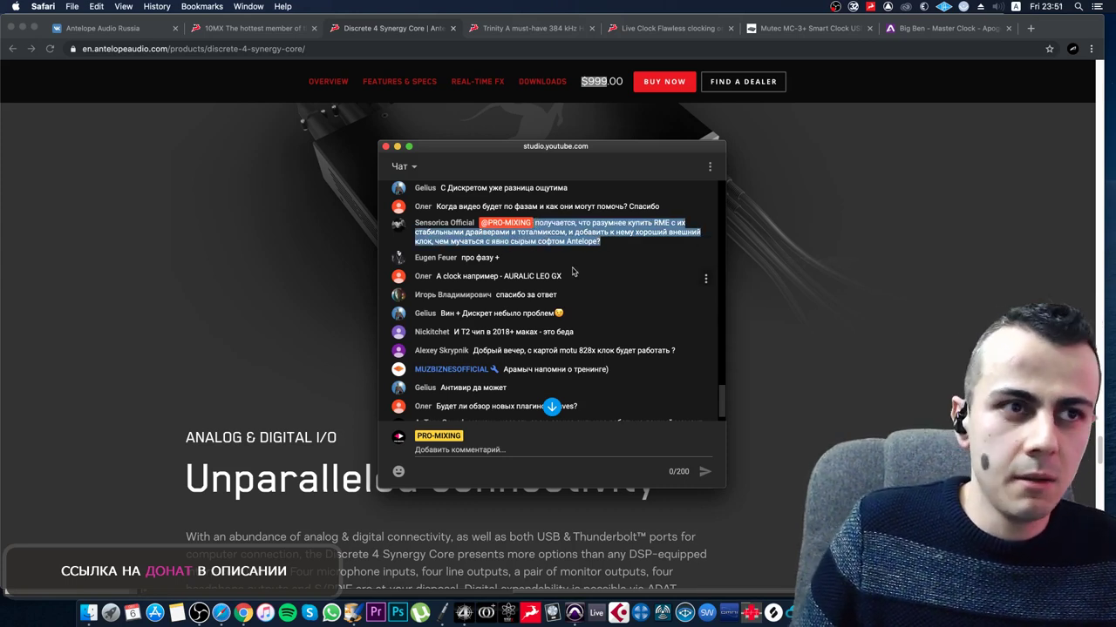
scroll(577, 271, down, 1)
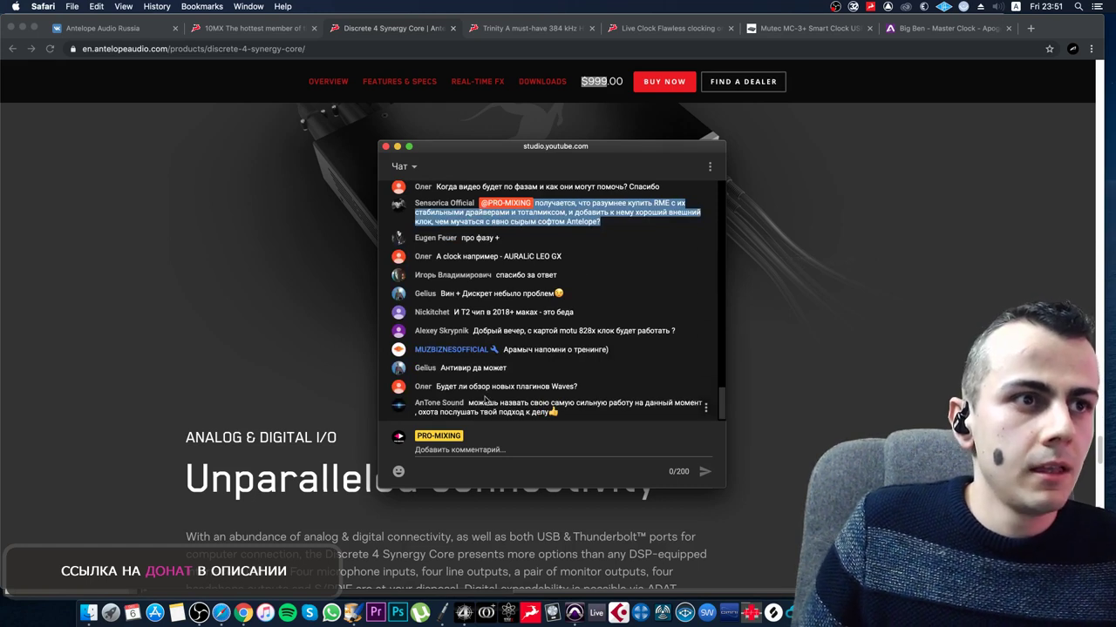
- Highlight the chat question about new Waves plug-ins, browse the Waves Audio multichannel plug-ins for Master 1 in Pro Tools, and return to Chrome
mouse_move(580, 390)
mouse_down()
mouse_move(399, 387)
mouse_move(584, 387)
mouse_up()
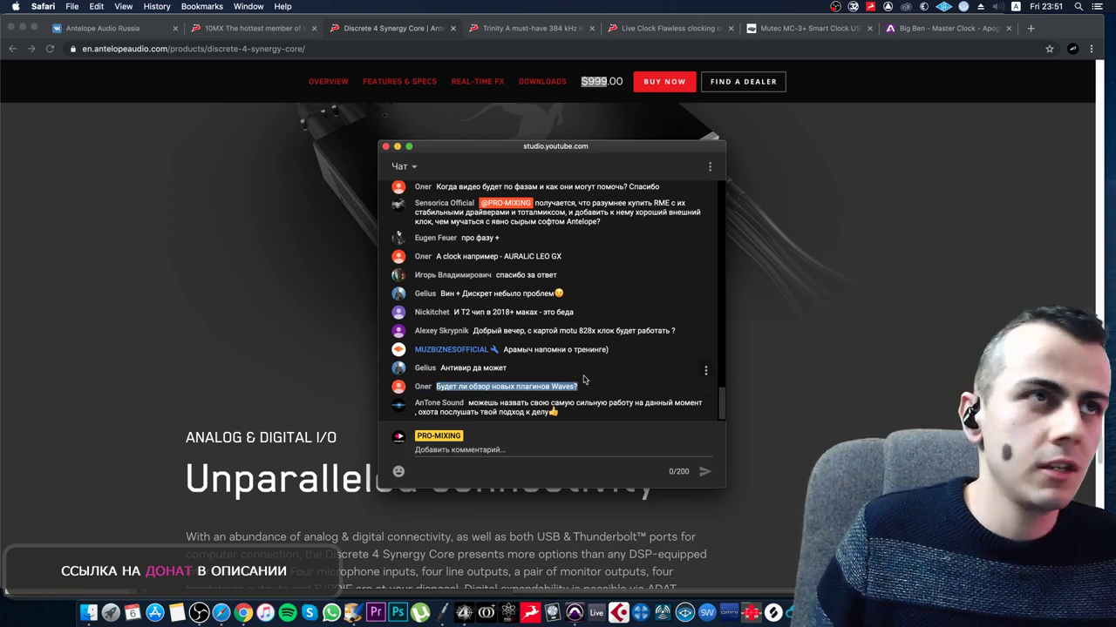
click(573, 610)
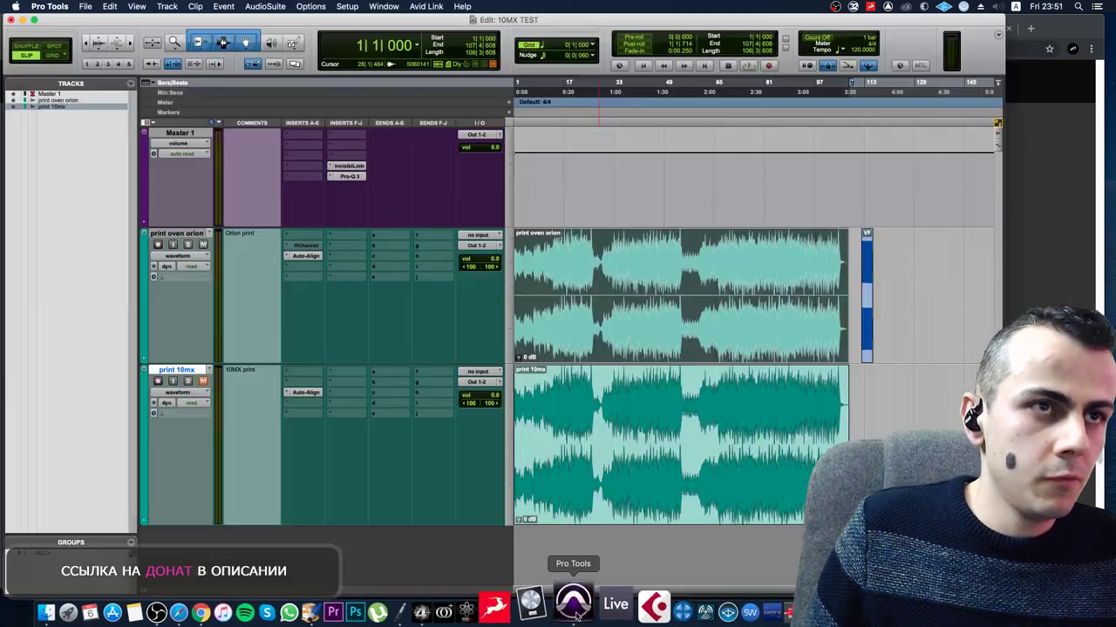
click(298, 154)
mouse_move(345, 157)
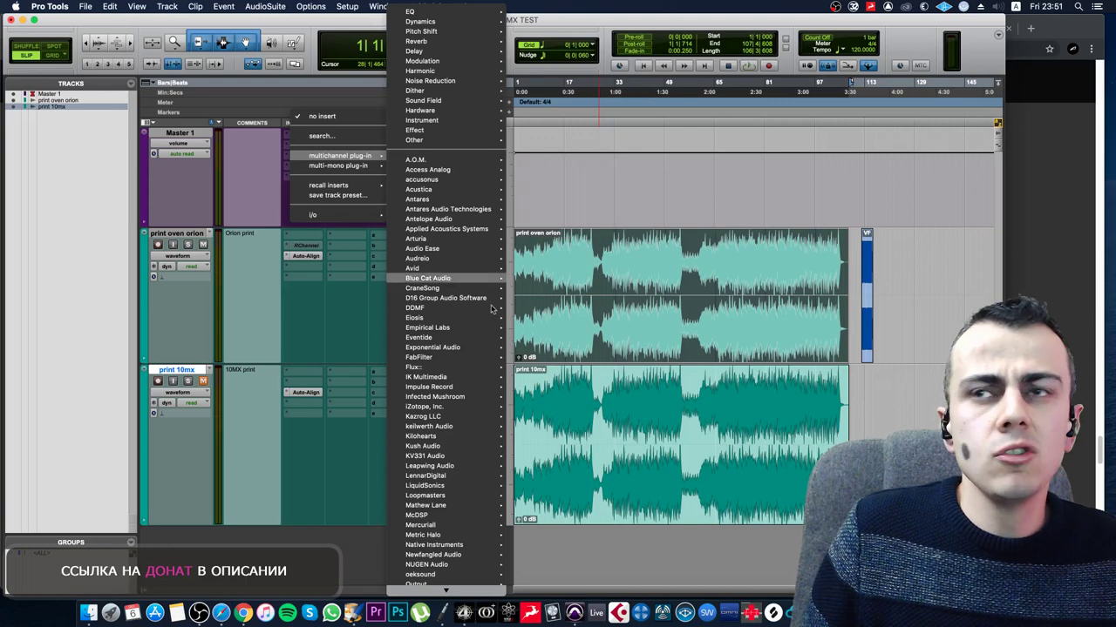
scroll(469, 537, down, 10)
scroll(468, 537, down, 1)
mouse_move(462, 529)
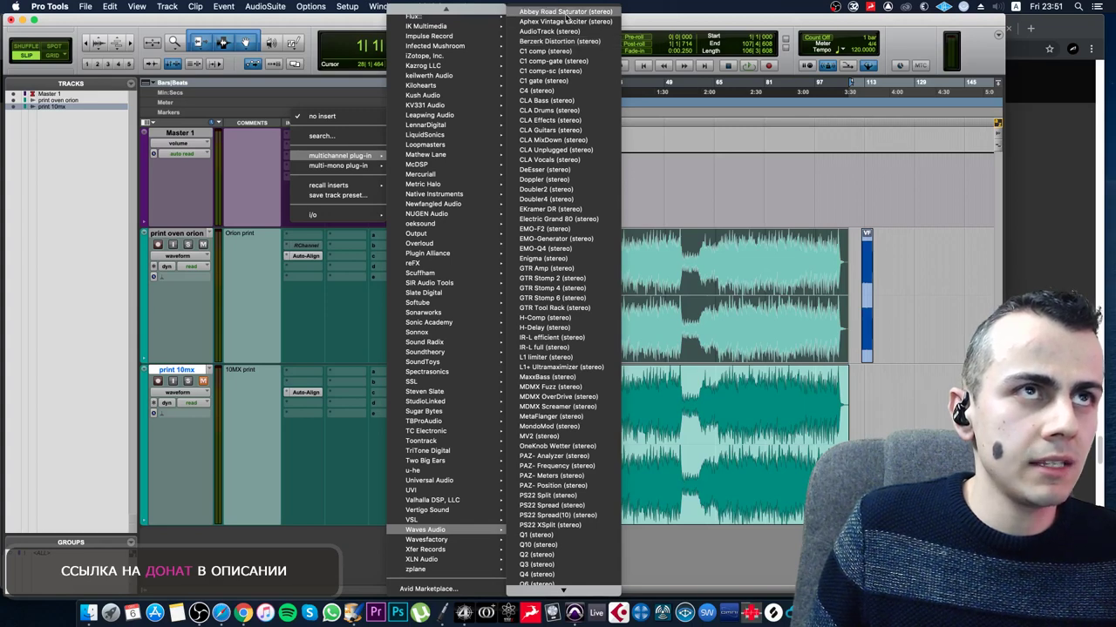
scroll(562, 296, down, 5)
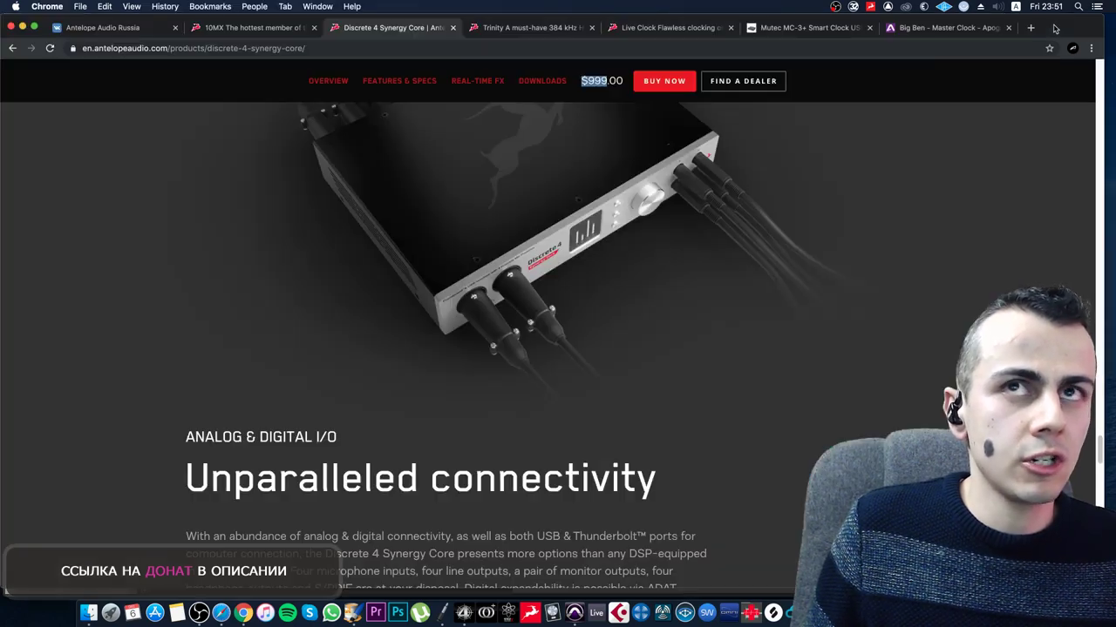
click(1055, 29)
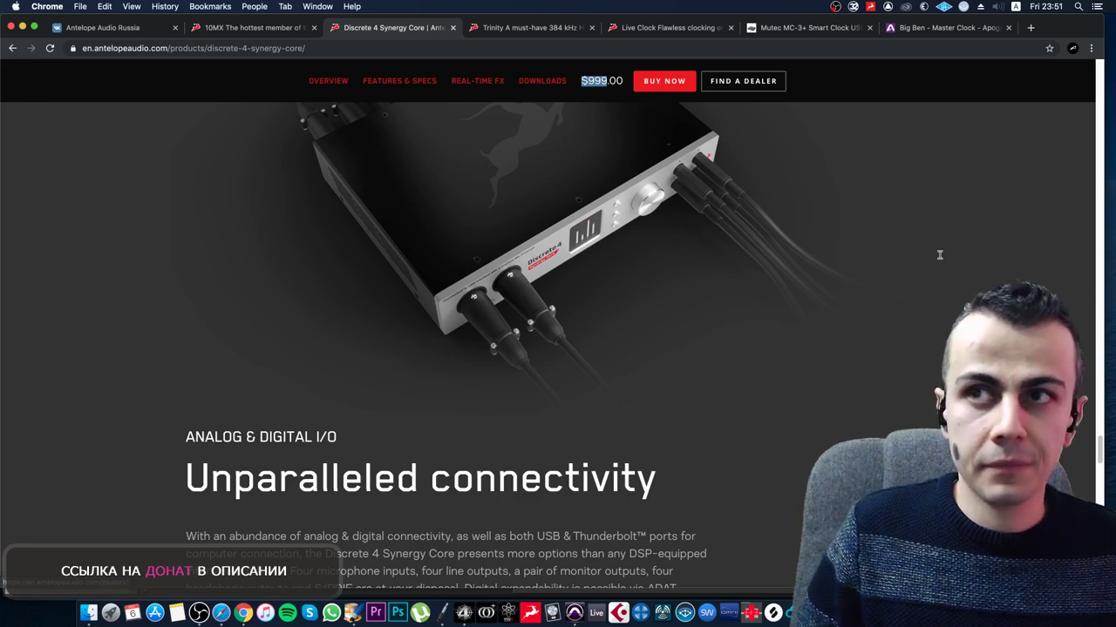
- Copy "- AURALiC LEO GX" from the chat message suggesting that clock, and move the chat window off the browser page
key(super+Tab)
key(super+Tab)
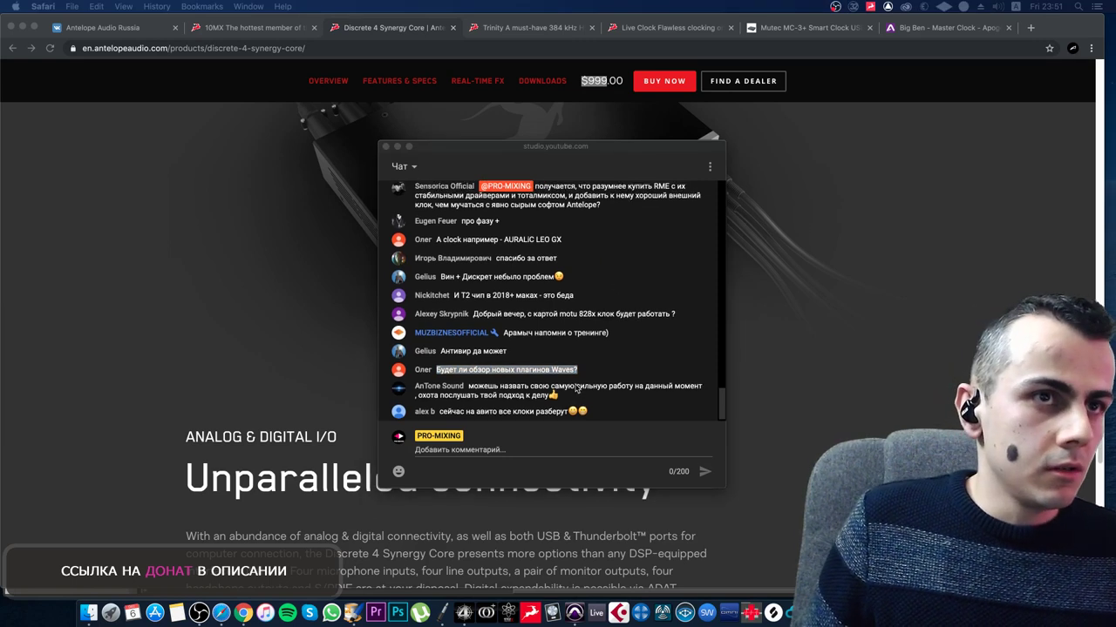
scroll(591, 350, up, 2)
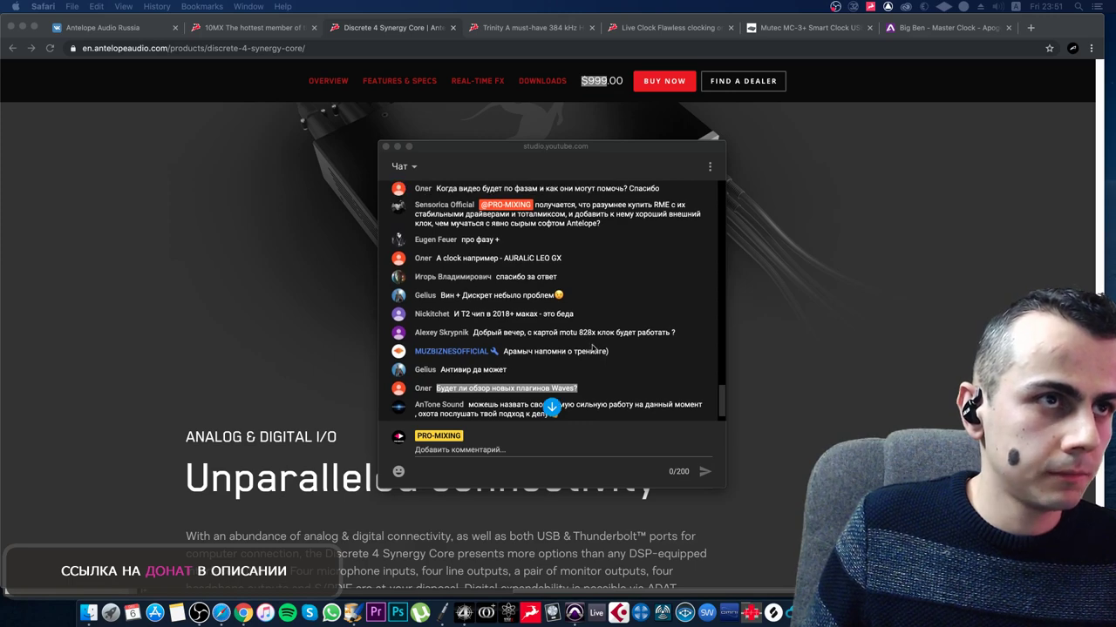
click(522, 254)
right_click(551, 261)
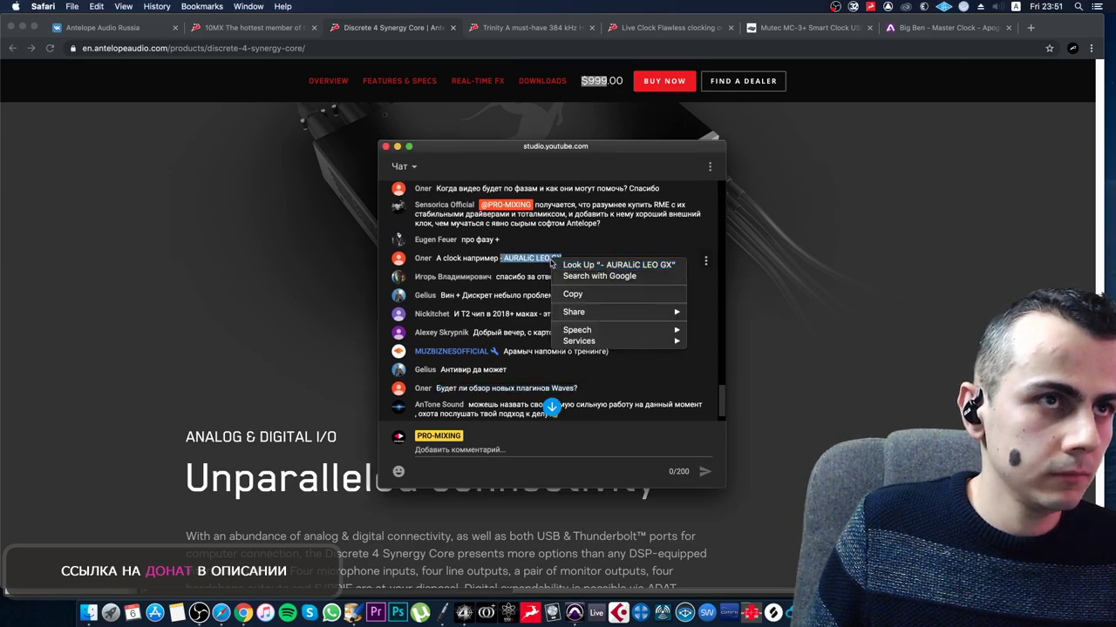
click(572, 294)
drag(555, 145, 1115, 146)
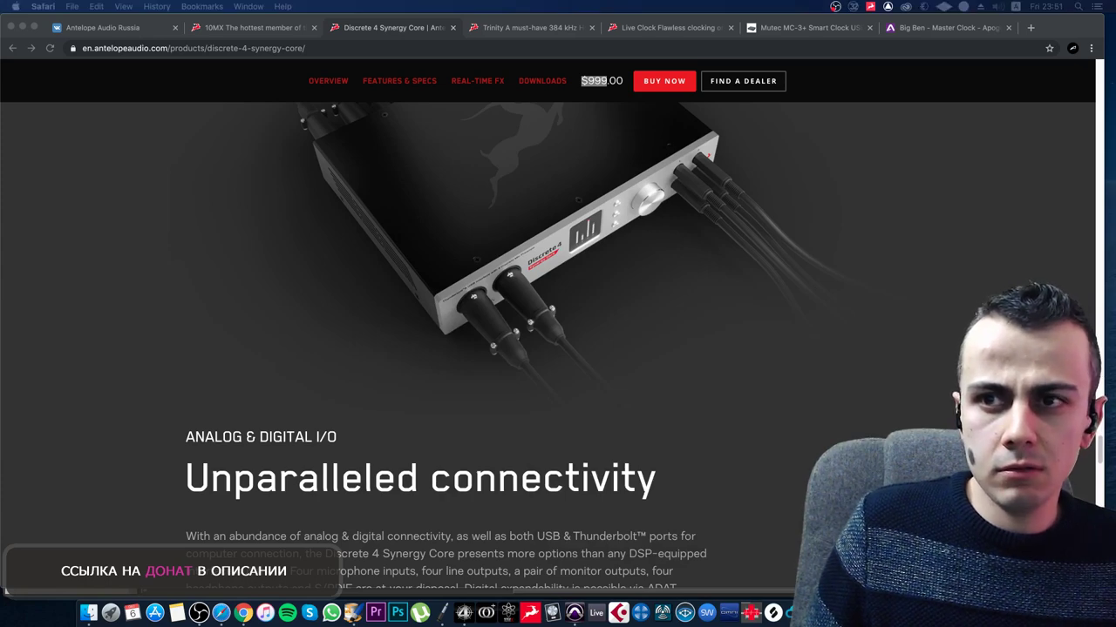
- Search Google for "- AURALiC LEO GX" in place of the Big Ben page and open AURALiC's LEO GX product page
click(898, 171)
click(953, 29)
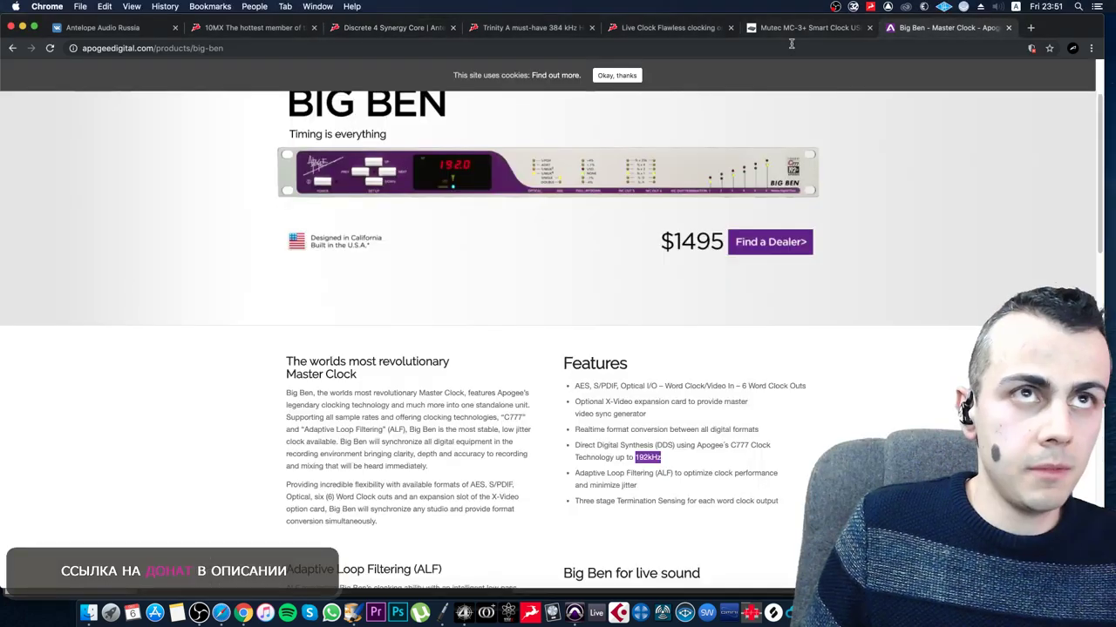
key(super+v)
key(Return)
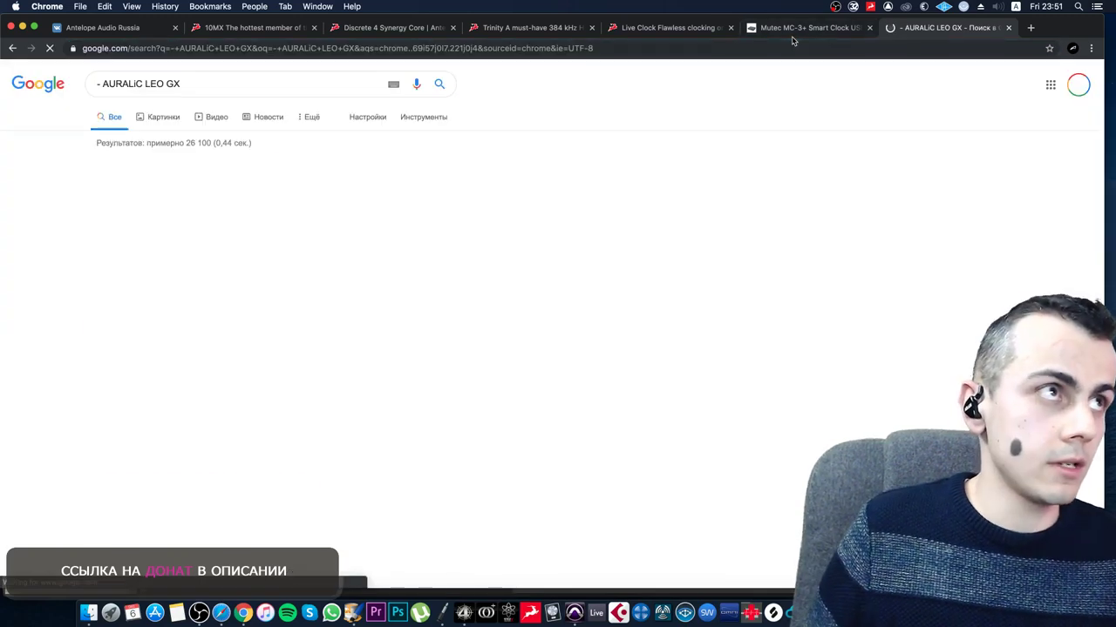
click(165, 195)
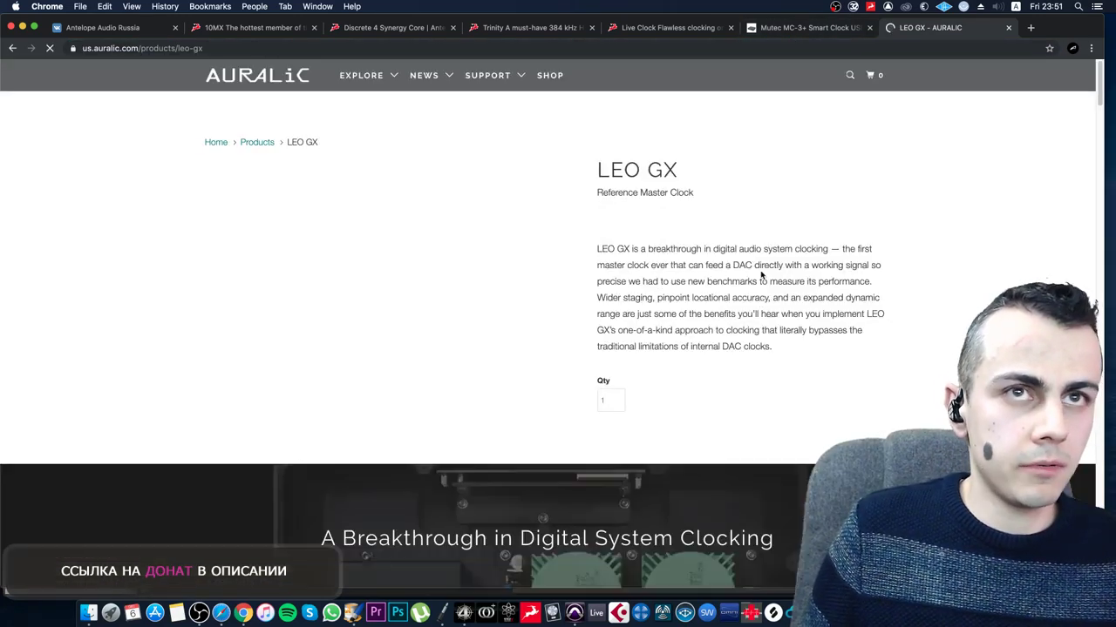
- Examine the LEO GX page's clocking design sections and its specifications, including clock frequency and sampling rate
scroll(764, 271, down, 10)
scroll(761, 273, down, 10)
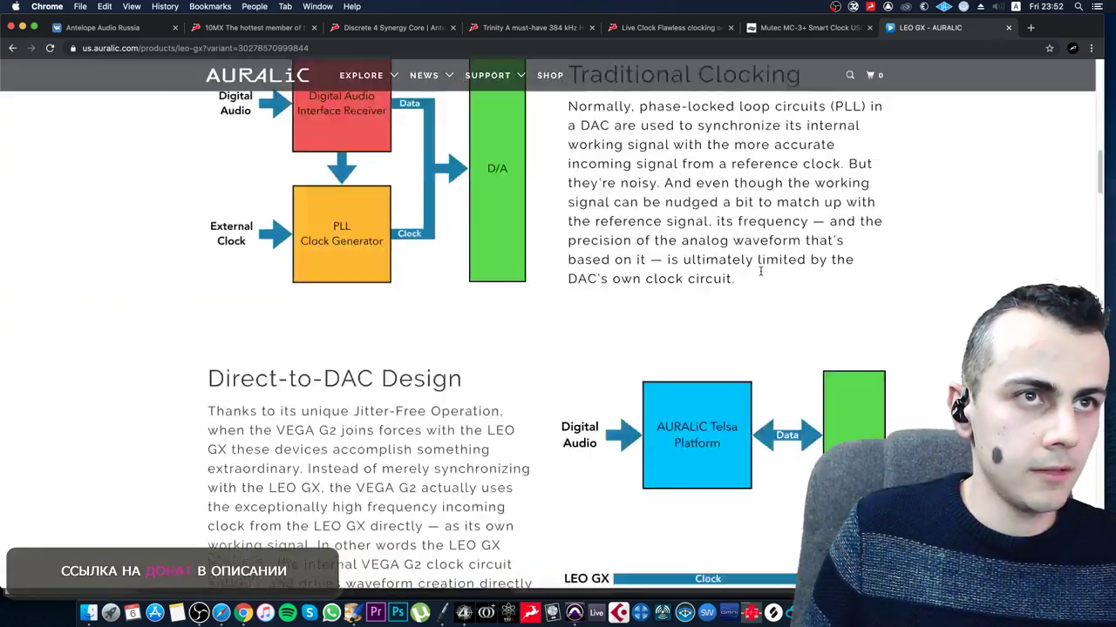
scroll(763, 275, down, 5)
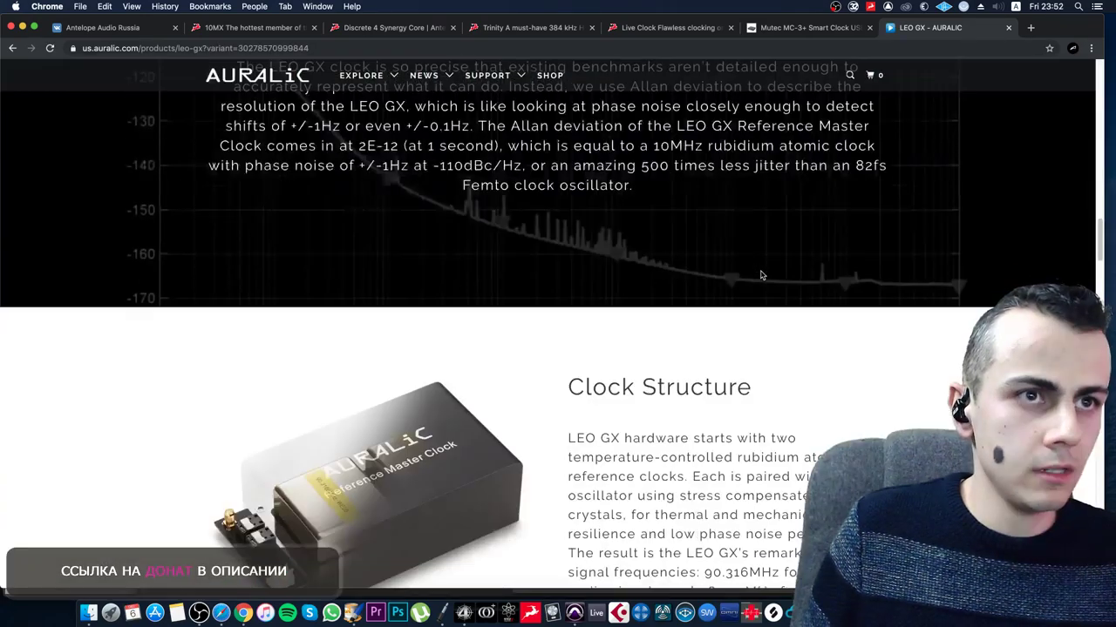
scroll(761, 276, down, 10)
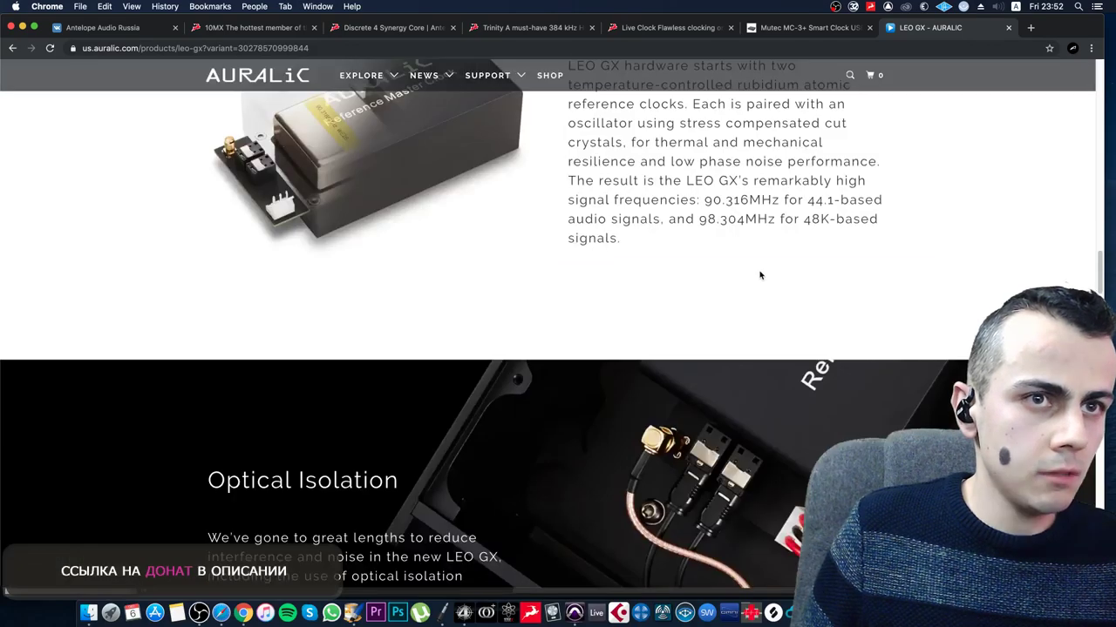
scroll(760, 275, down, 10)
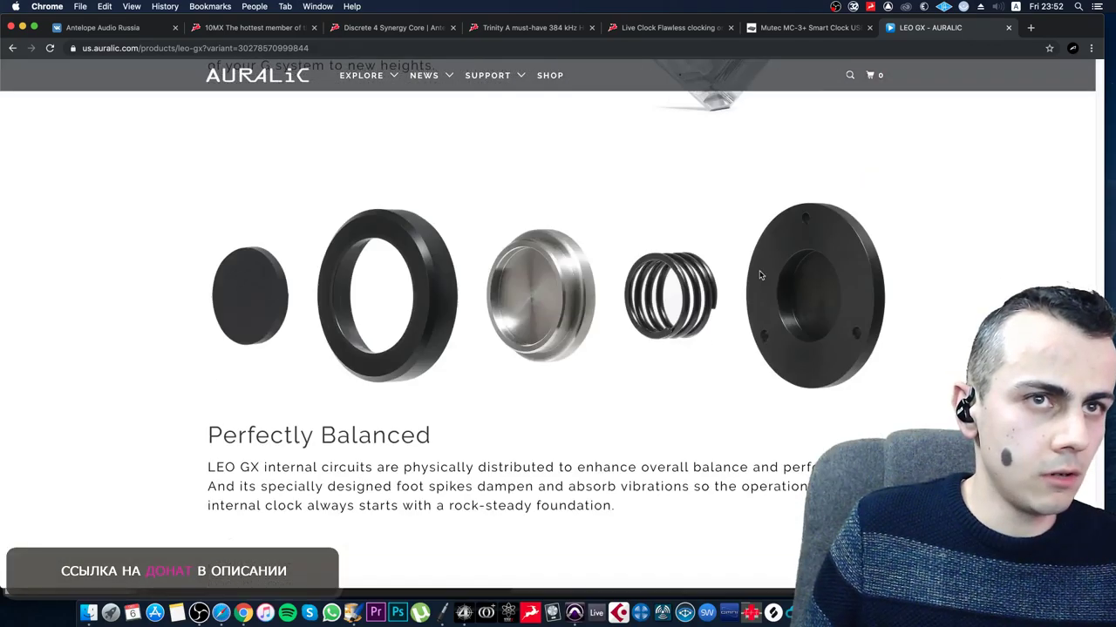
scroll(760, 276, down, 15)
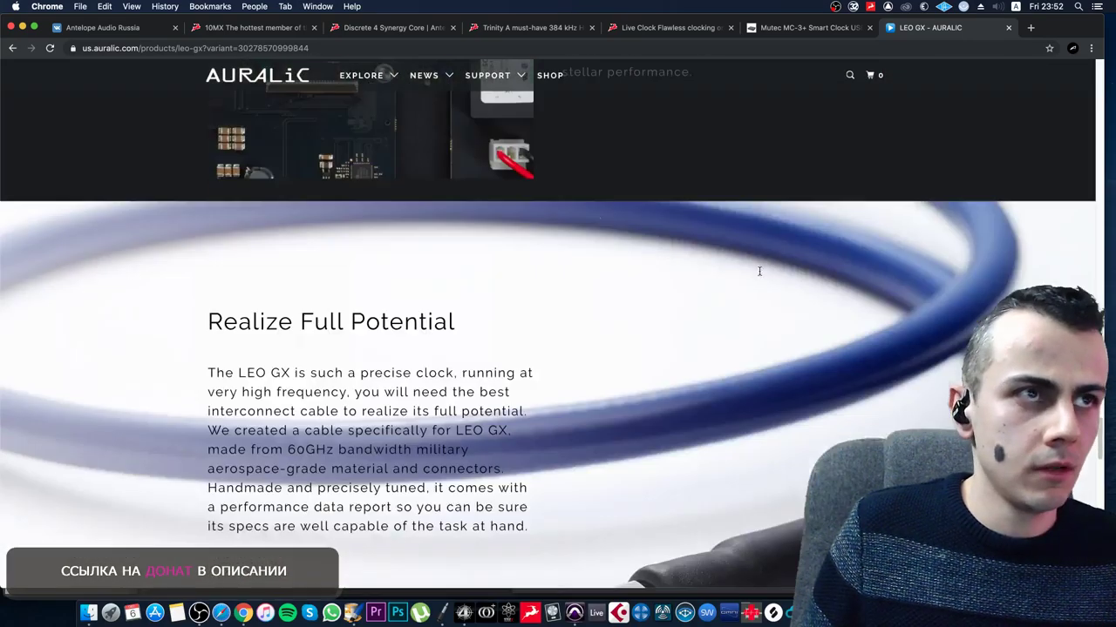
scroll(760, 277, down, 8)
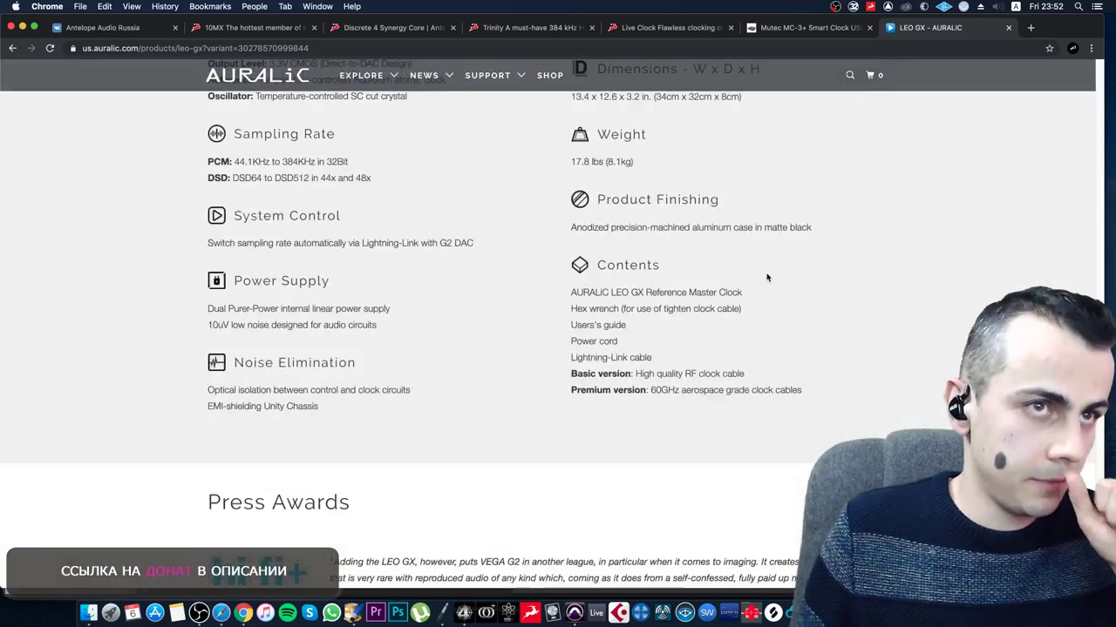
scroll(764, 264, up, 3)
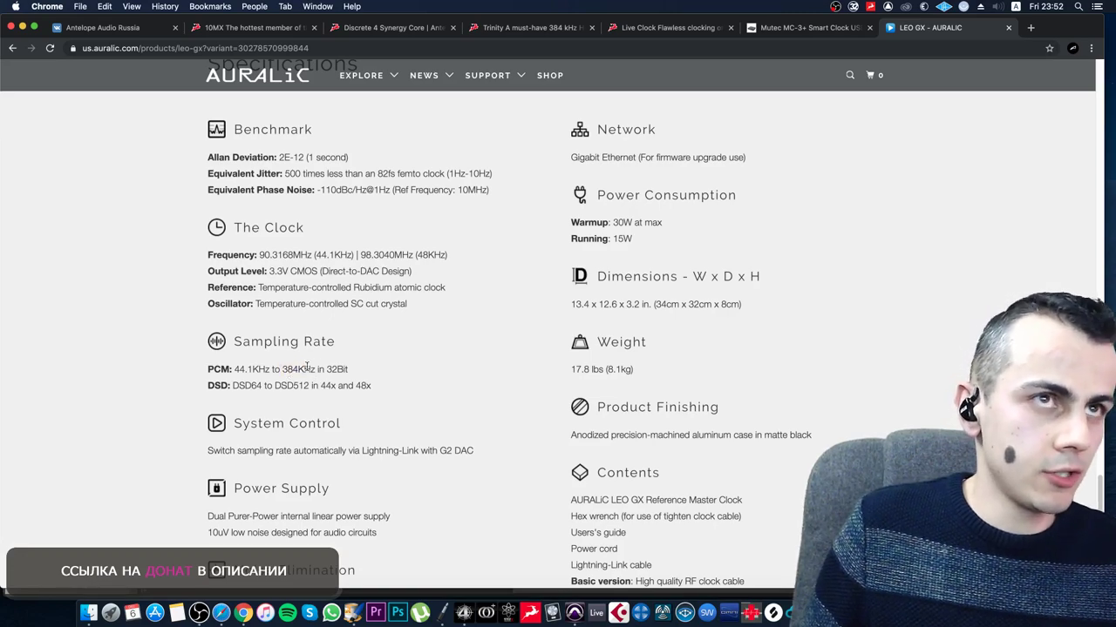
- Return to the LEO GX product overview, highlight its price, and show the photo of the clock's interior
scroll(473, 406, up, 20)
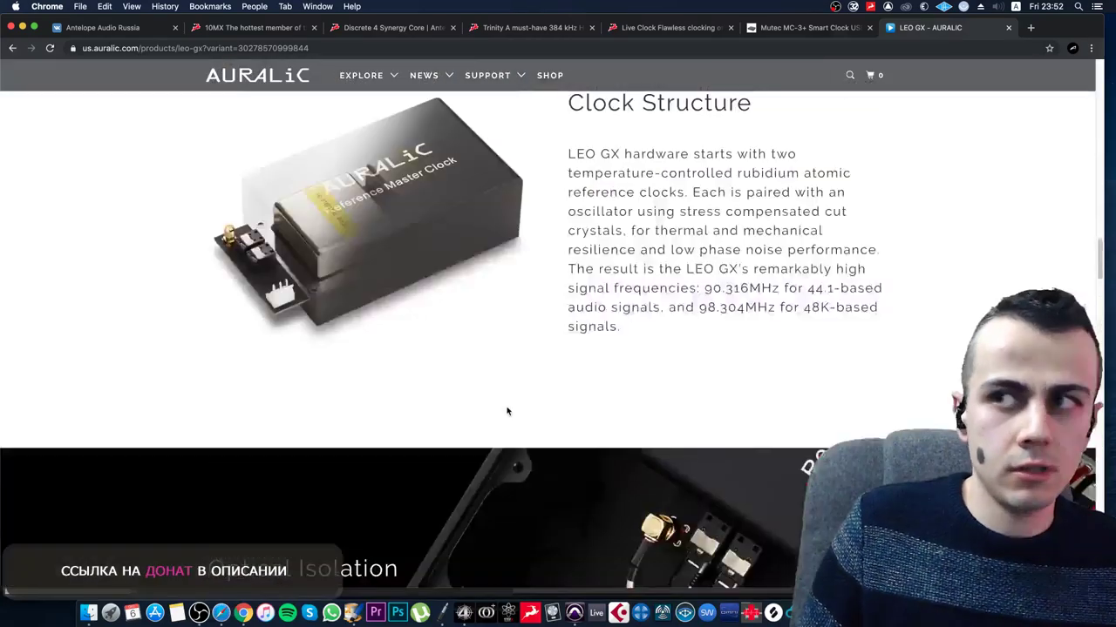
scroll(507, 411, up, 20)
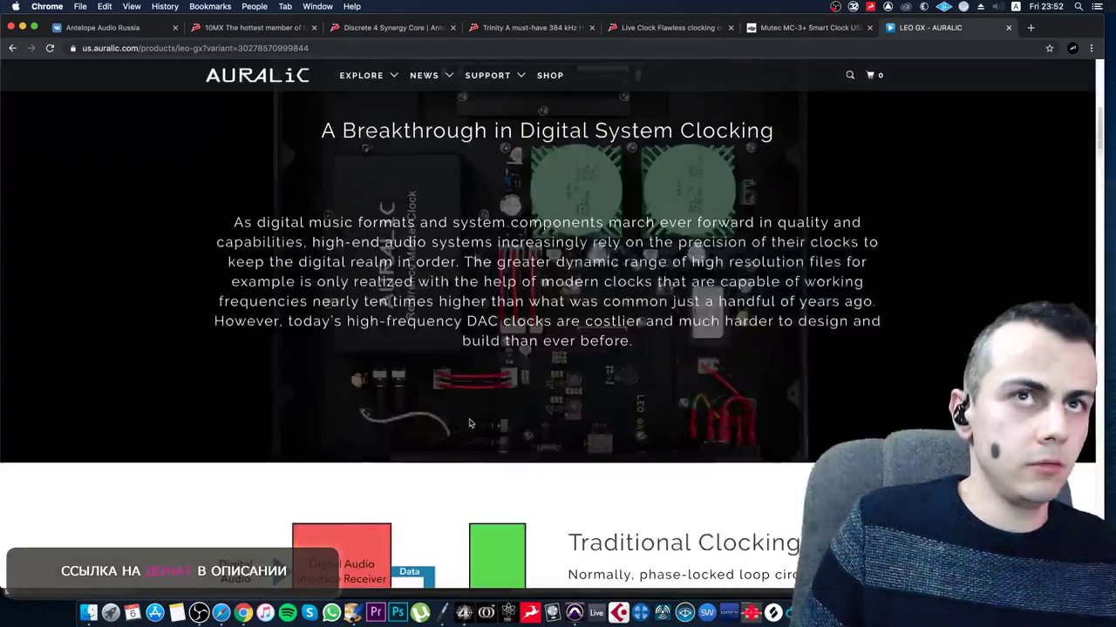
scroll(469, 418, up, 10)
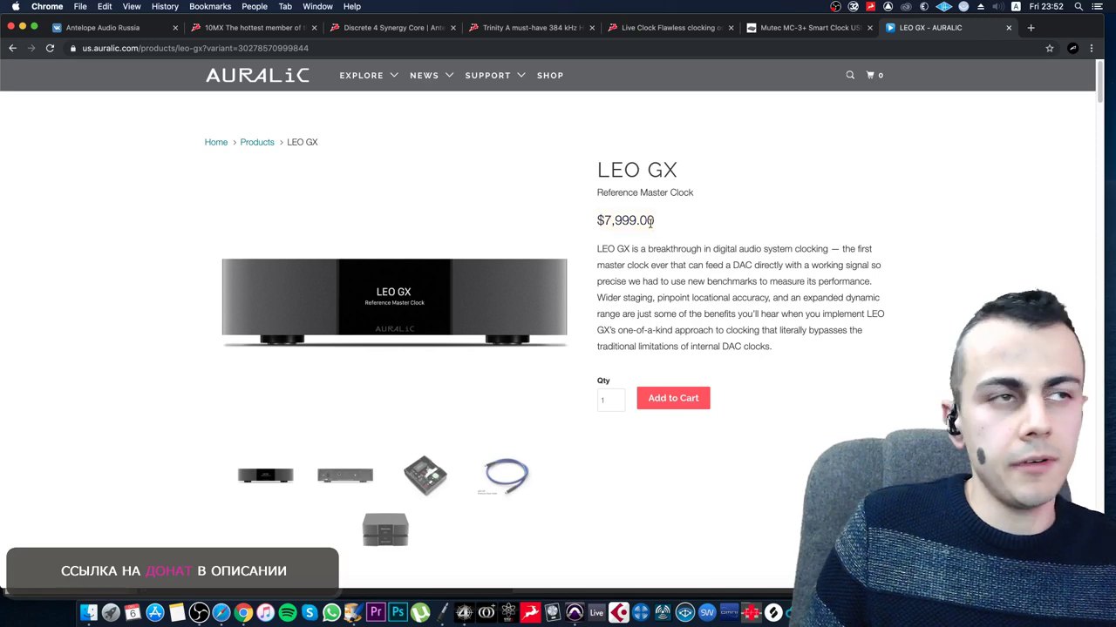
drag(650, 222, 596, 164)
click(598, 214)
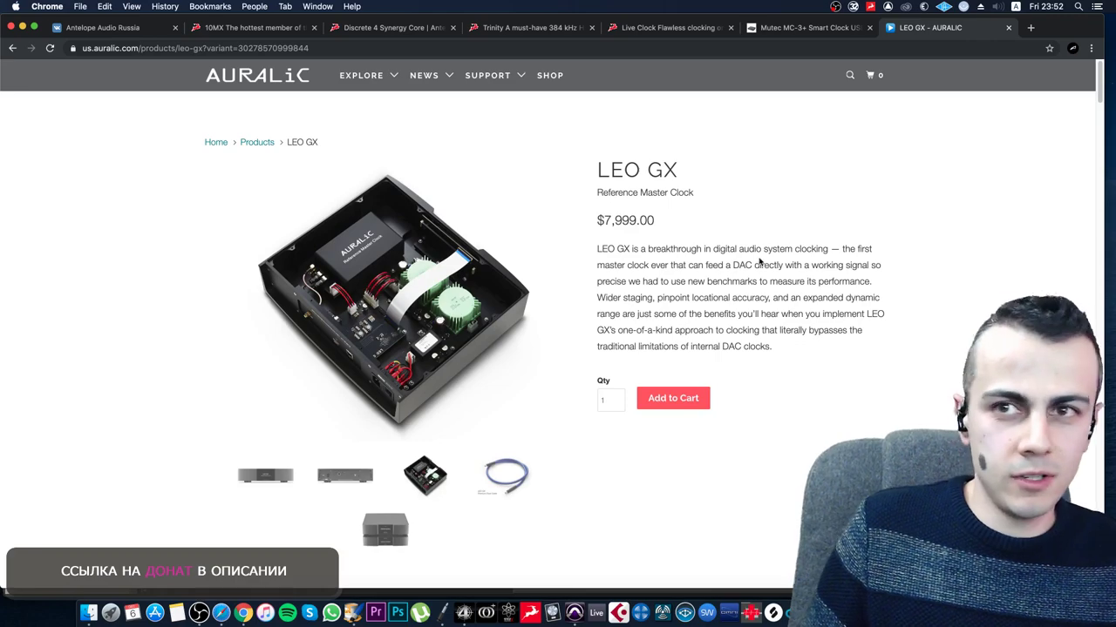
- Bring the chat window back over the LEO GX page and review the recent messages
drag(967, 244, 531, 157)
scroll(526, 349, up, 1)
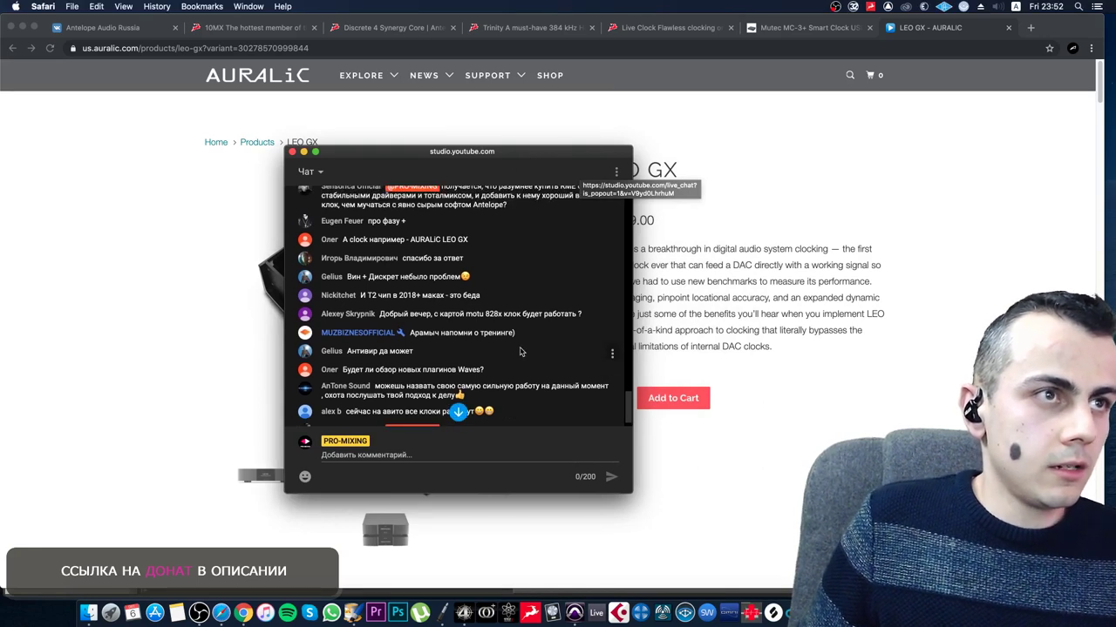